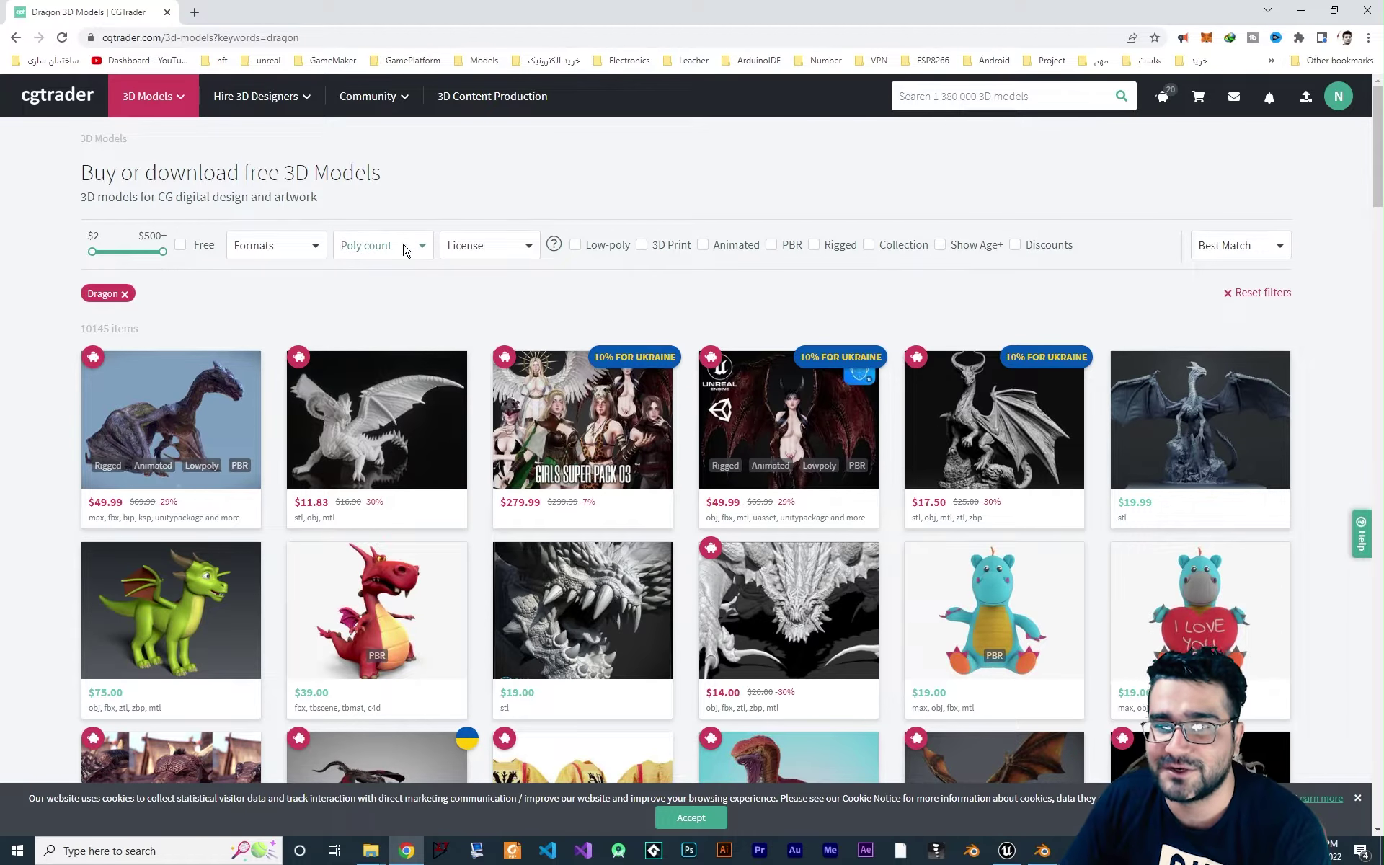
- Switch to the ForRecord folder in File Explorer and examine its obj folder, texture images and viet_uh-1d.fbx model file
{"action": "mouse_move", "coordinate": [245, 456]}
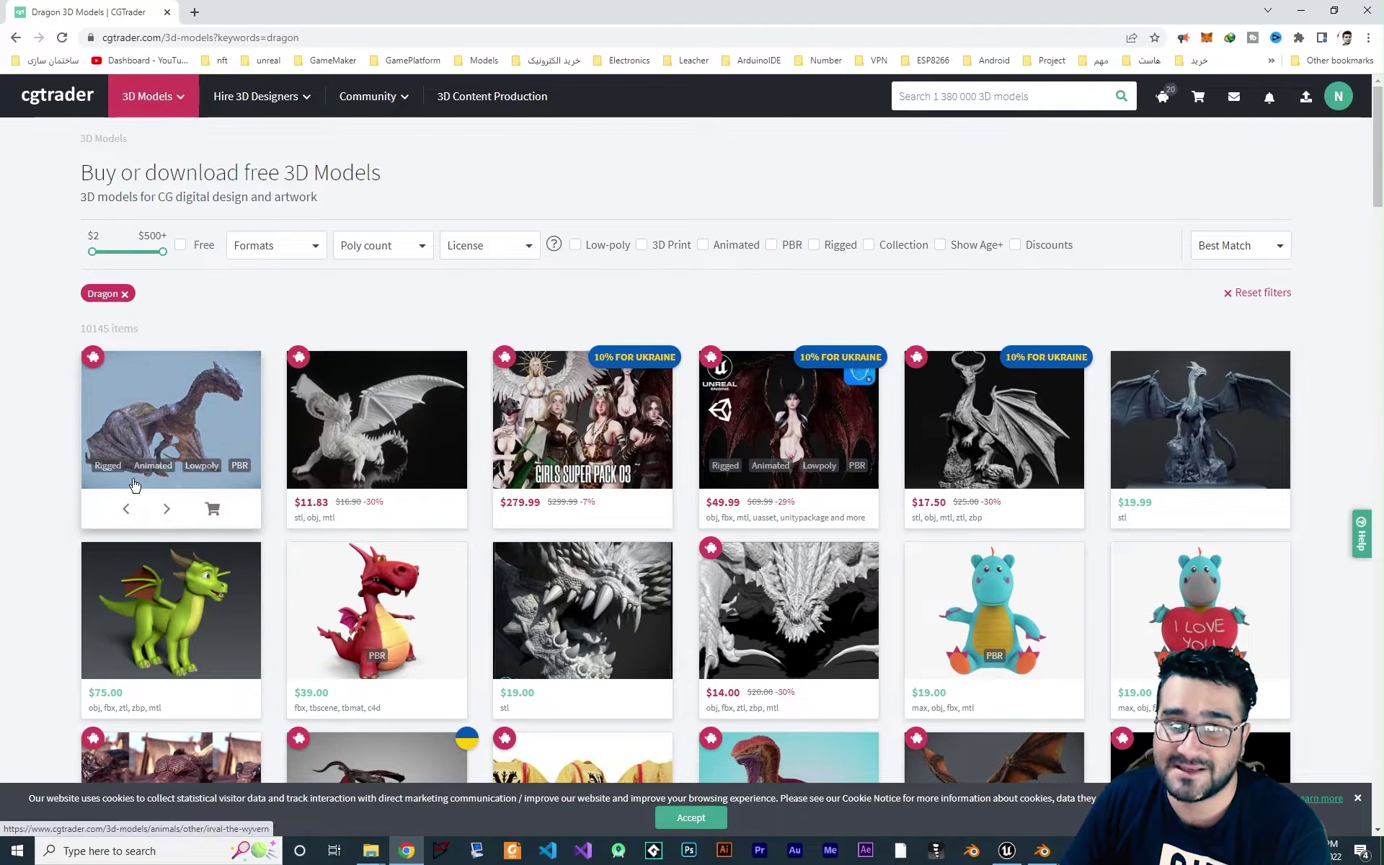
{"action": "mouse_move", "coordinate": [144, 471]}
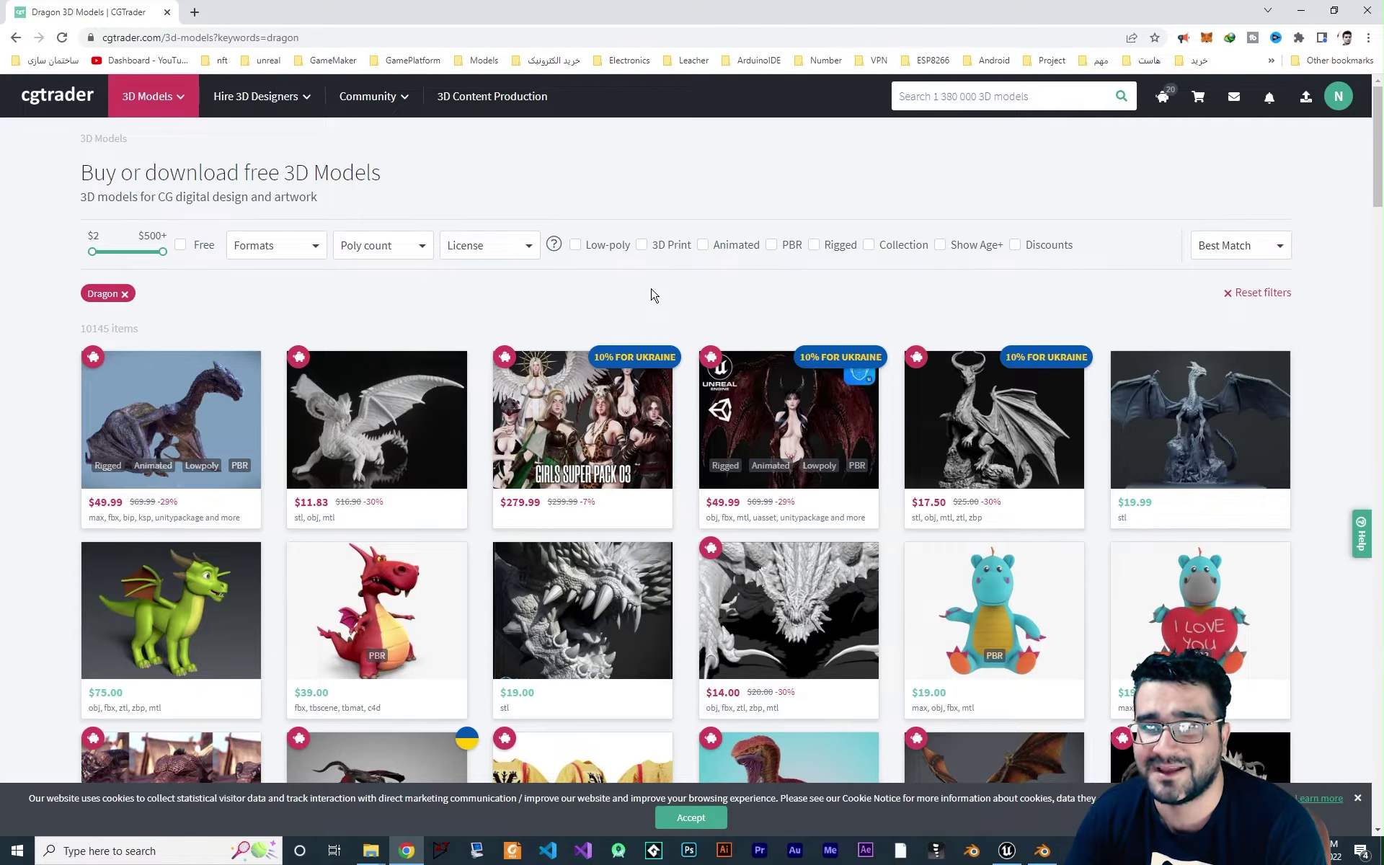
{"action": "mouse_move", "coordinate": [370, 850]}
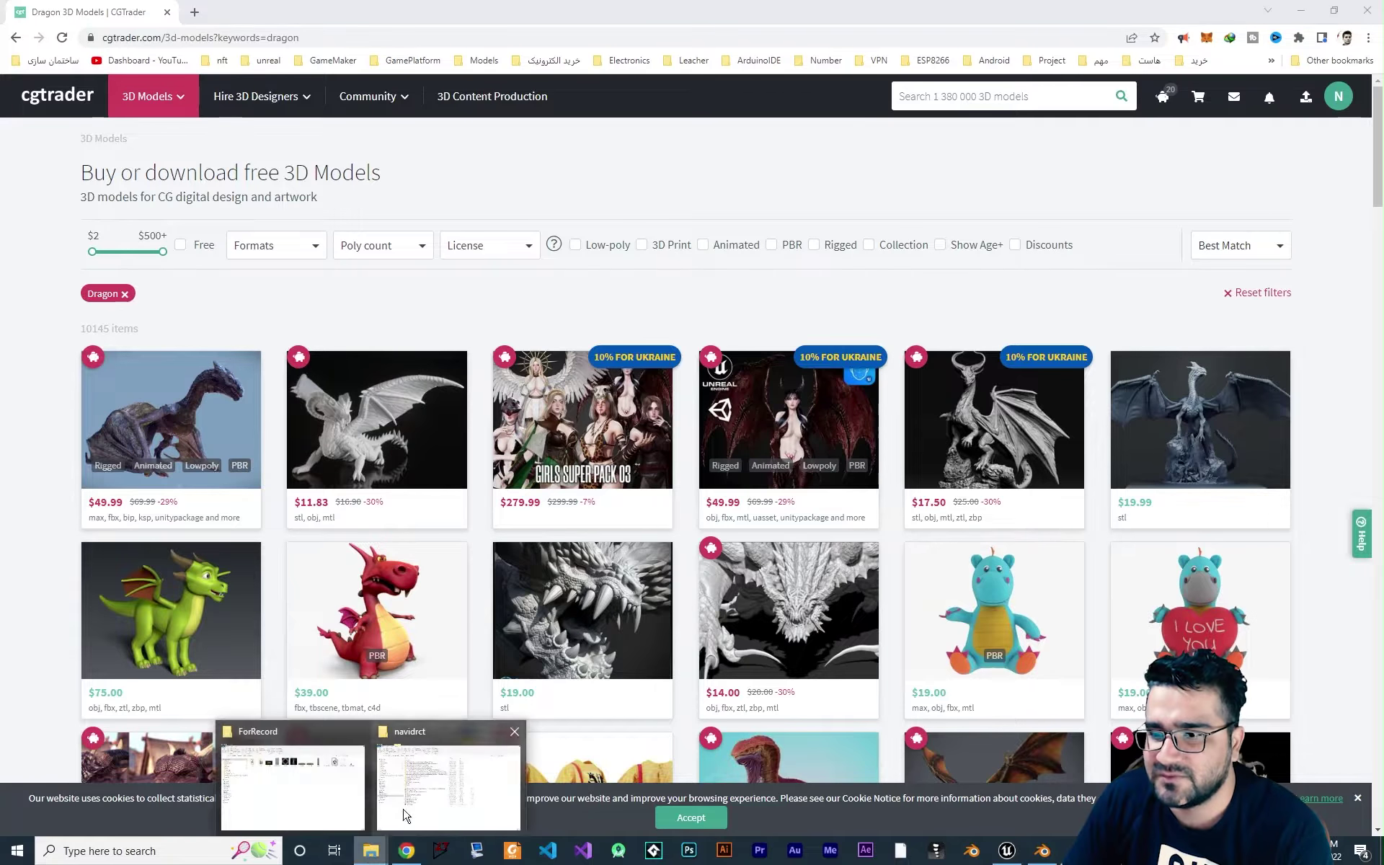
{"action": "left_click", "coordinate": [288, 779]}
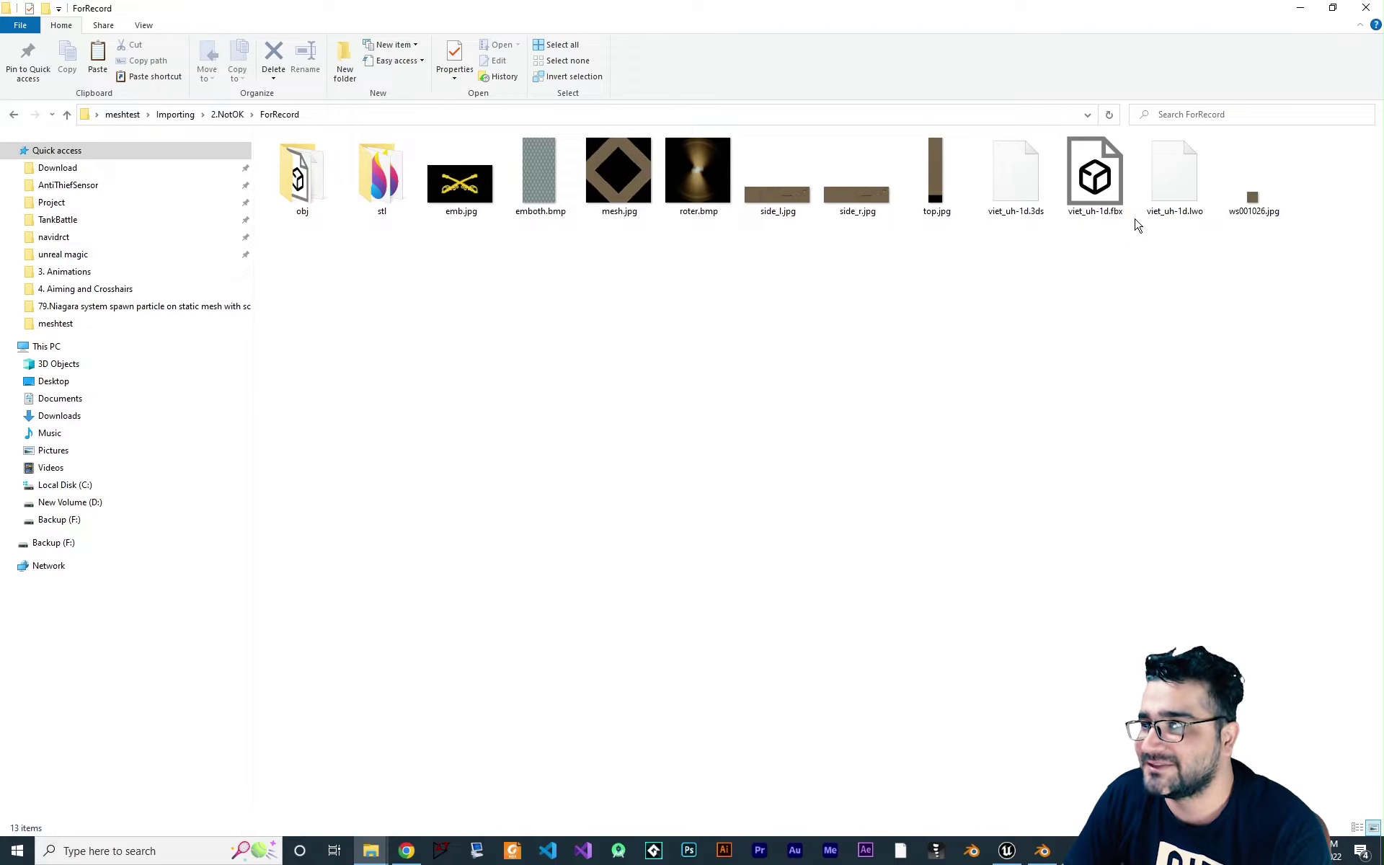
{"action": "left_click", "coordinate": [1107, 196]}
{"action": "left_click_drag", "start_coordinate": [964, 293], "coordinate": [443, 160]}
{"action": "left_click_drag", "start_coordinate": [948, 324], "coordinate": [622, 179]}
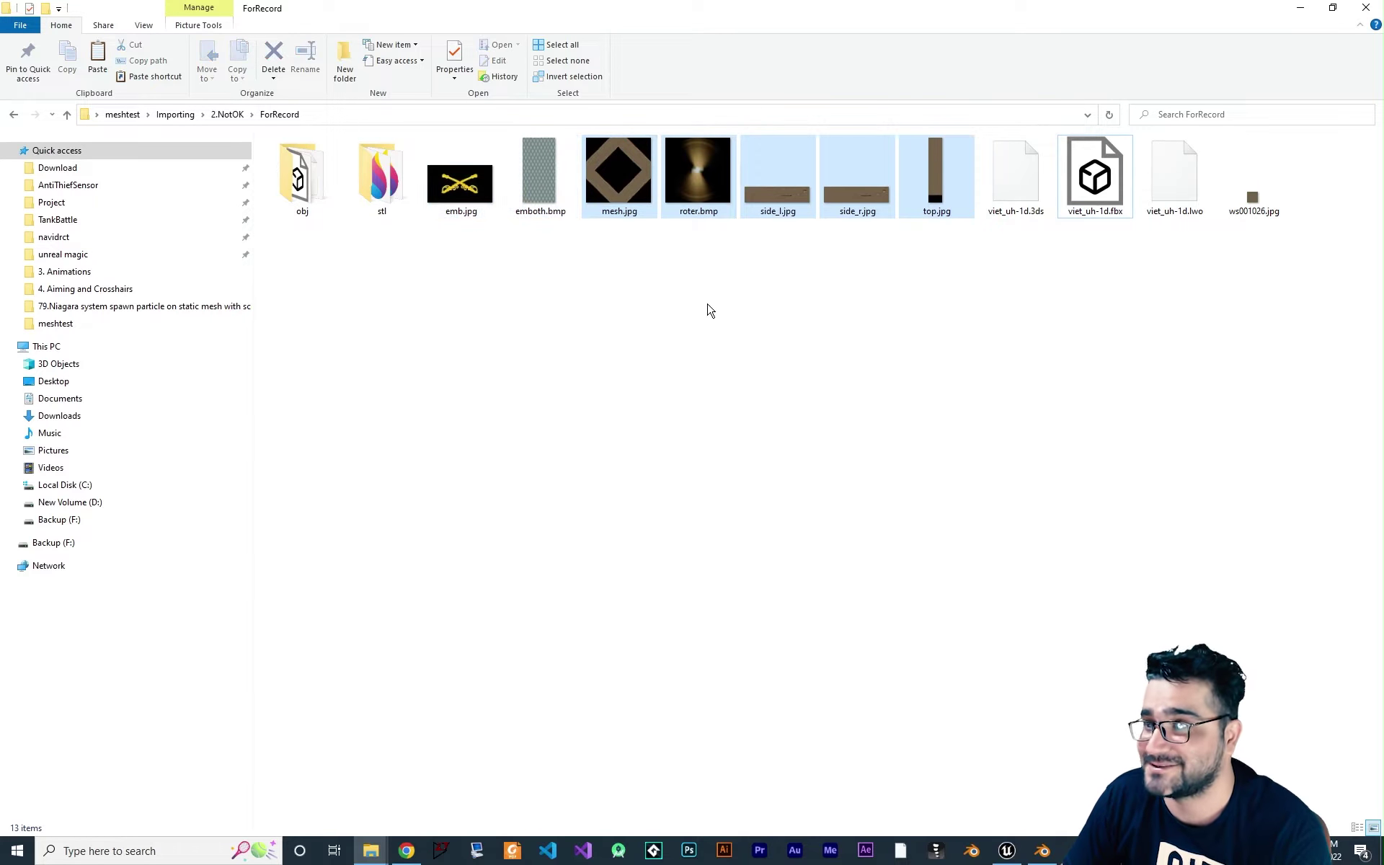
{"action": "left_click", "coordinate": [703, 310]}
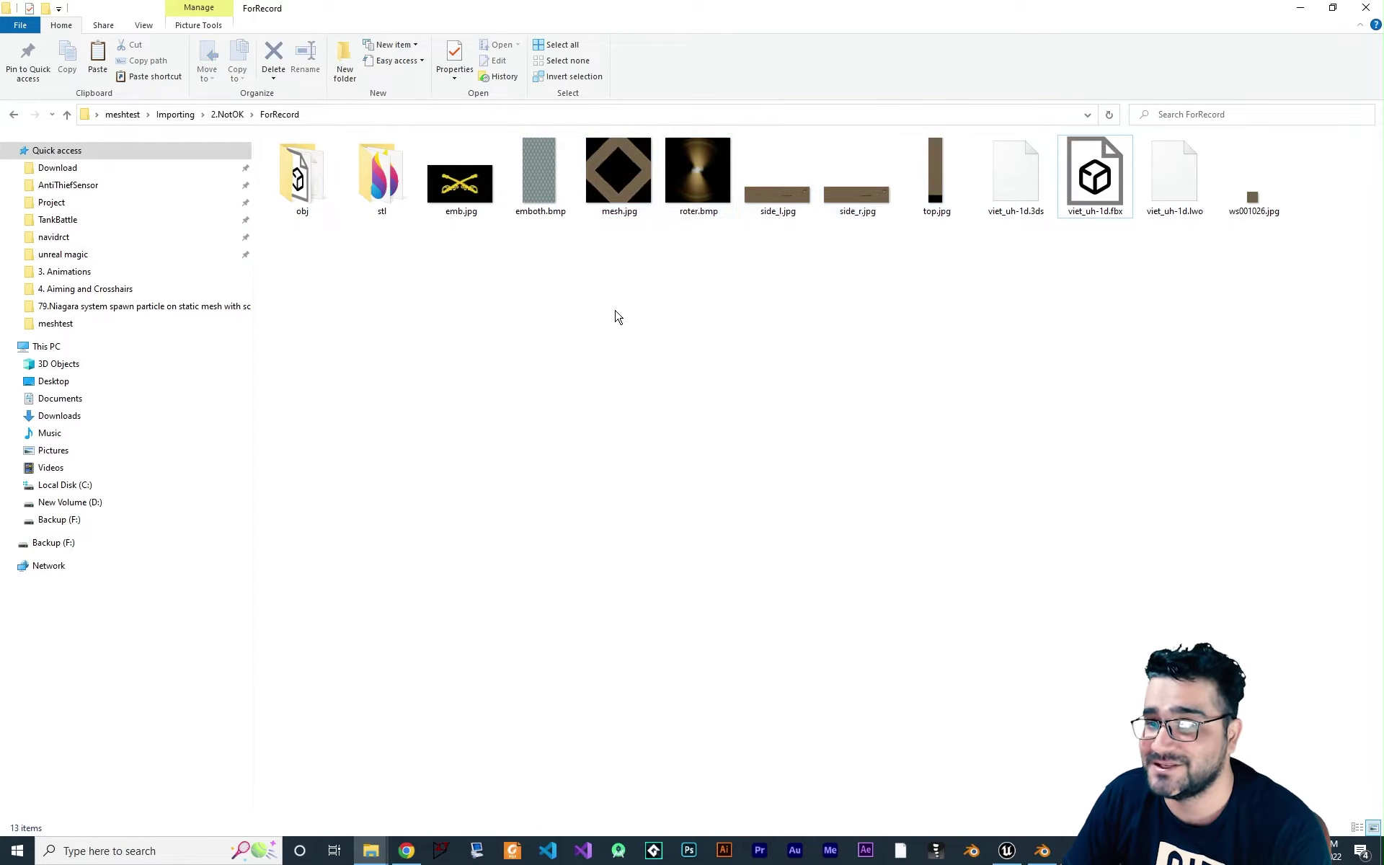
{"action": "left_click", "coordinate": [315, 215]}
{"action": "left_click", "coordinate": [542, 299]}
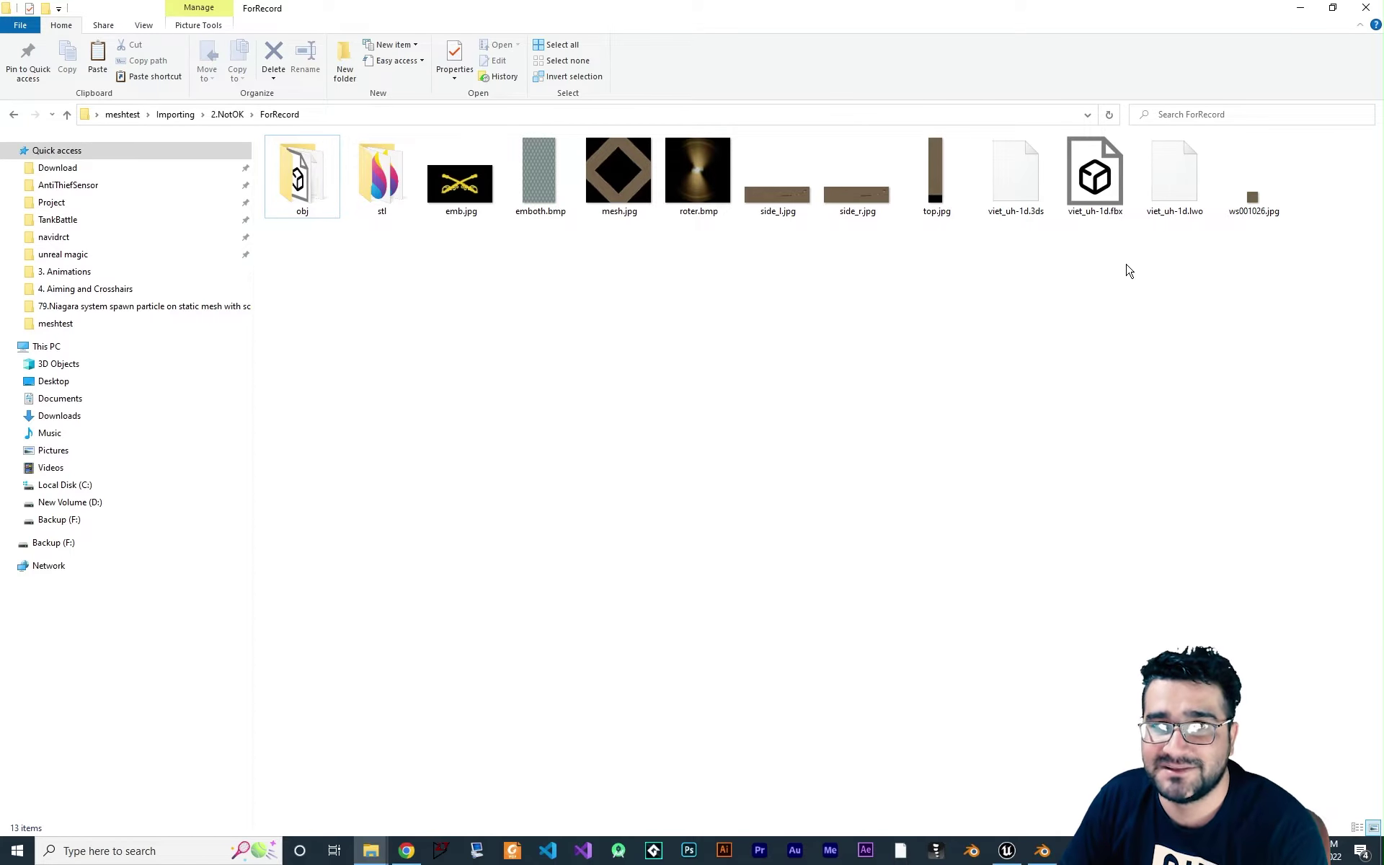
{"action": "left_click_drag", "start_coordinate": [1114, 249], "coordinate": [1060, 137]}
{"action": "left_click", "coordinate": [1129, 341]}
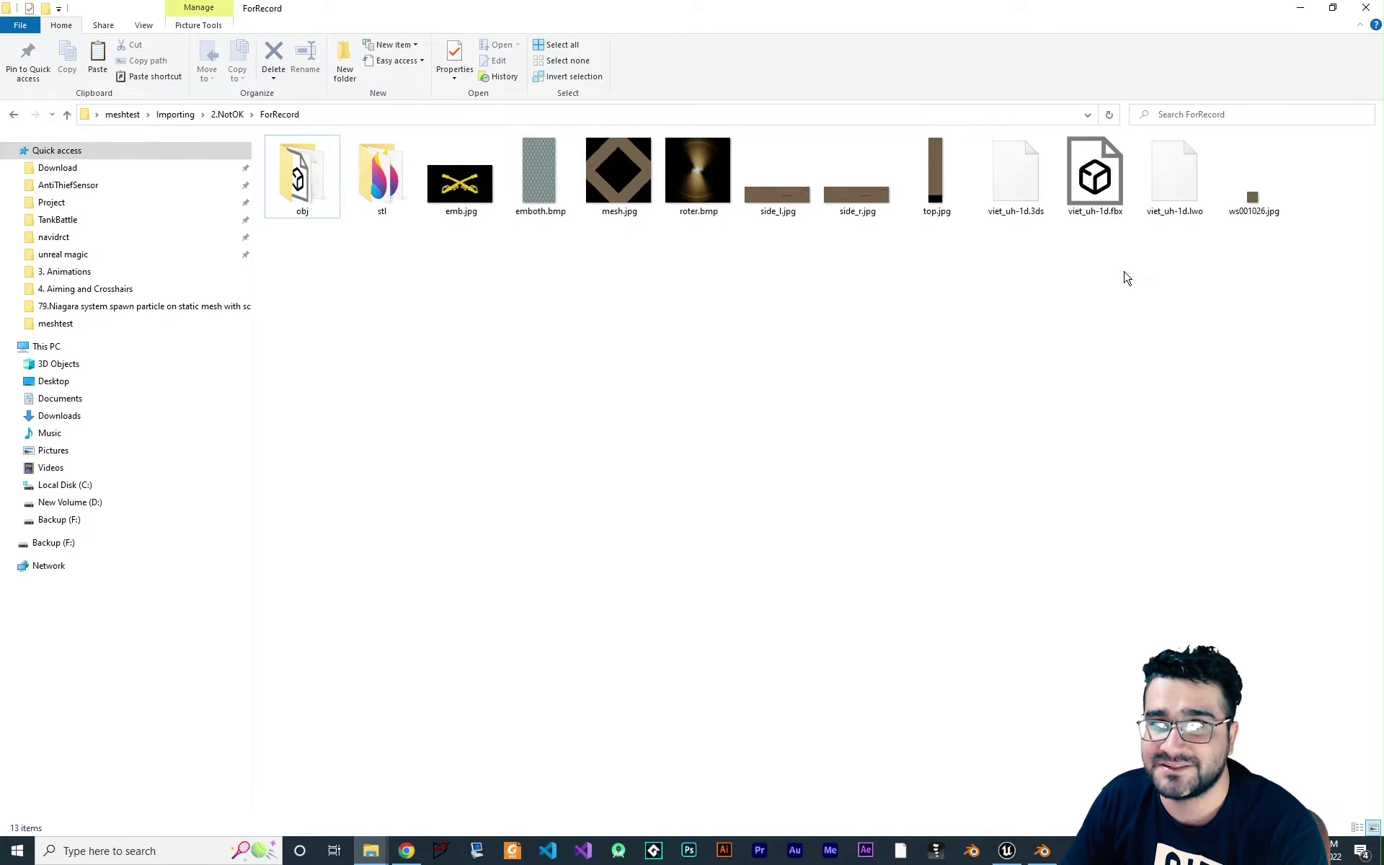
- Switch to Blender and empty the scene by deleting the default camera, cube, light and their collection
{"action": "left_click", "coordinate": [1043, 850]}
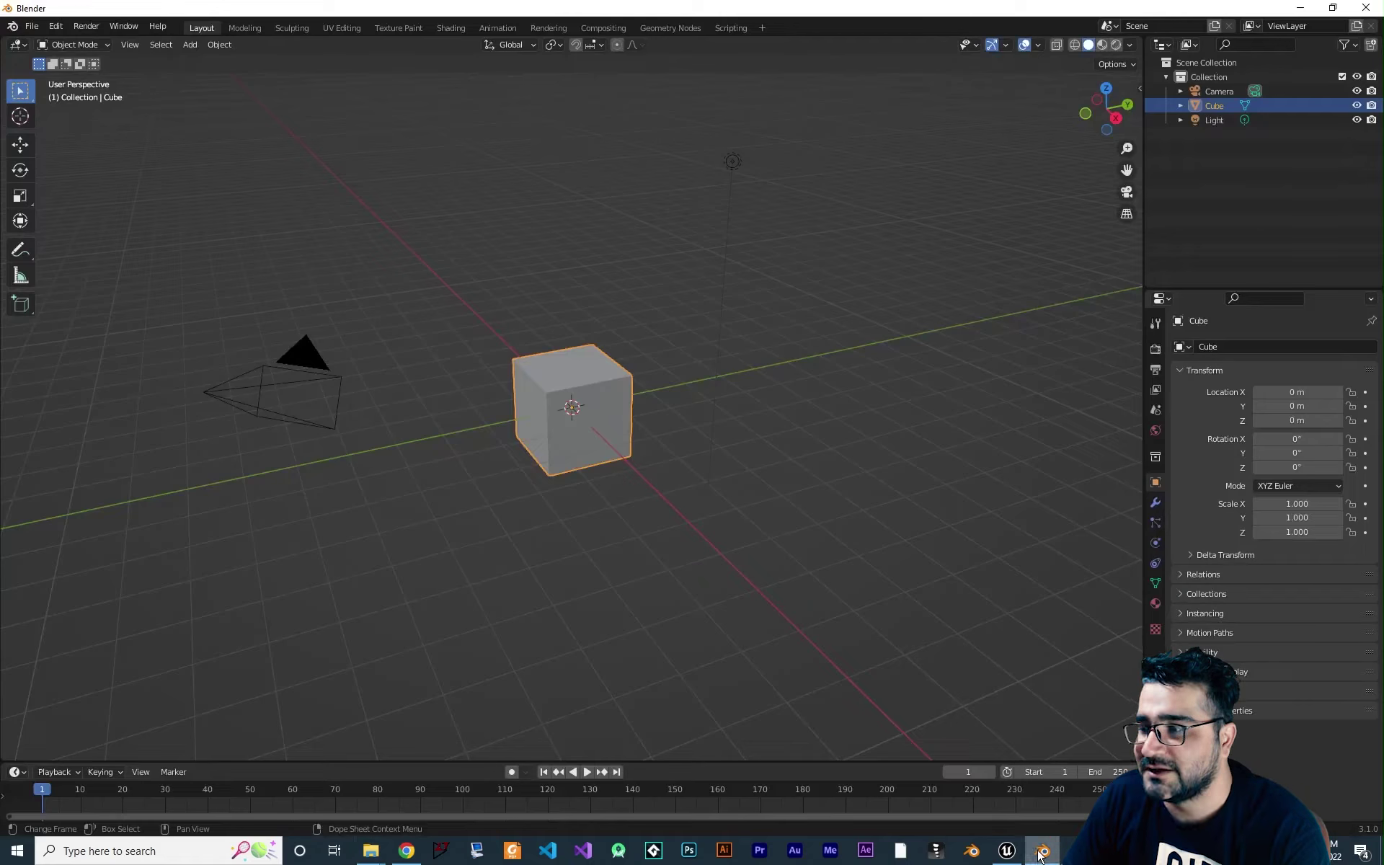
{"action": "left_click", "coordinate": [730, 163]}
{"action": "left_click", "coordinate": [594, 404]}
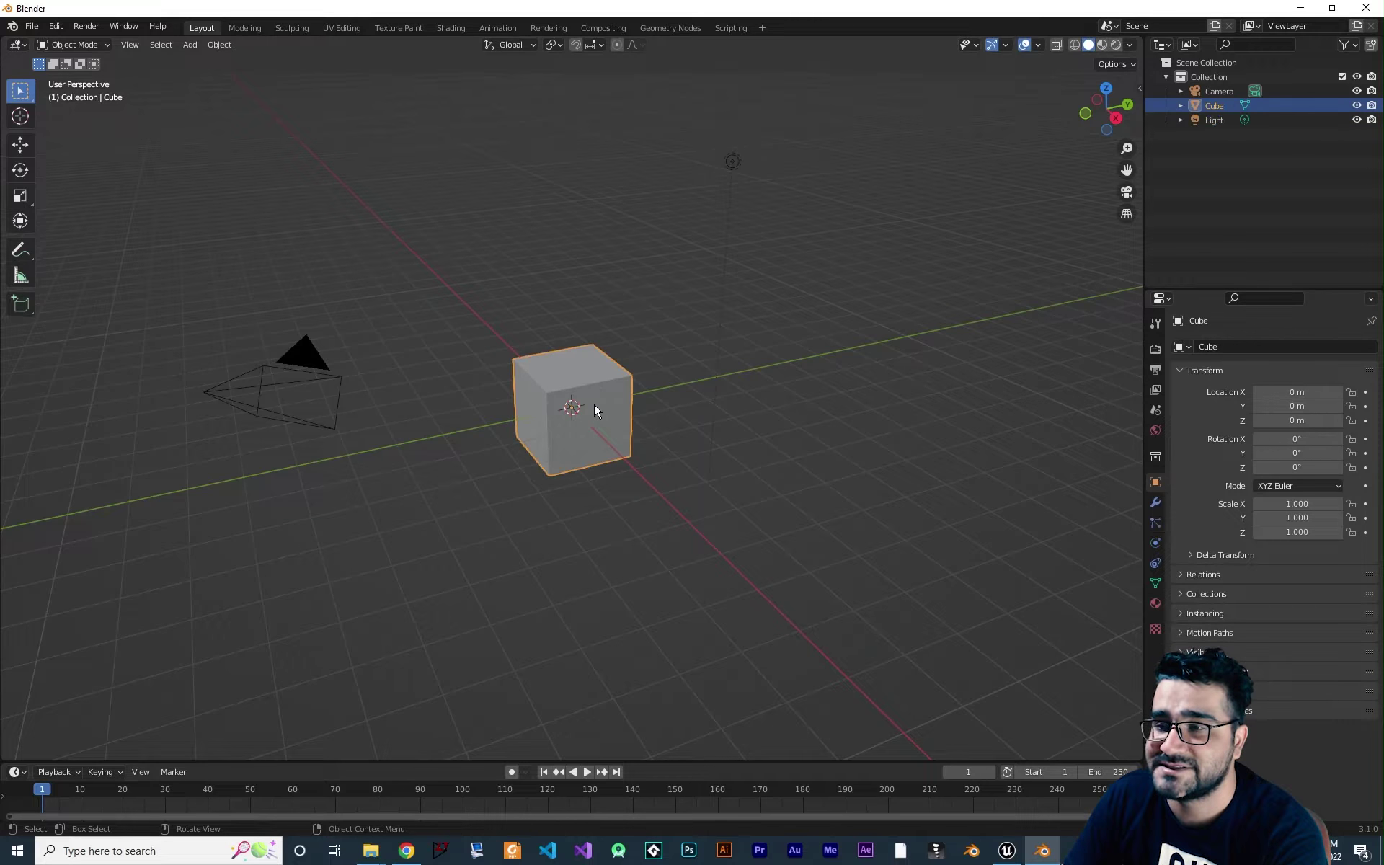
{"action": "left_click", "coordinate": [242, 369]}
{"action": "left_click", "coordinate": [436, 441]}
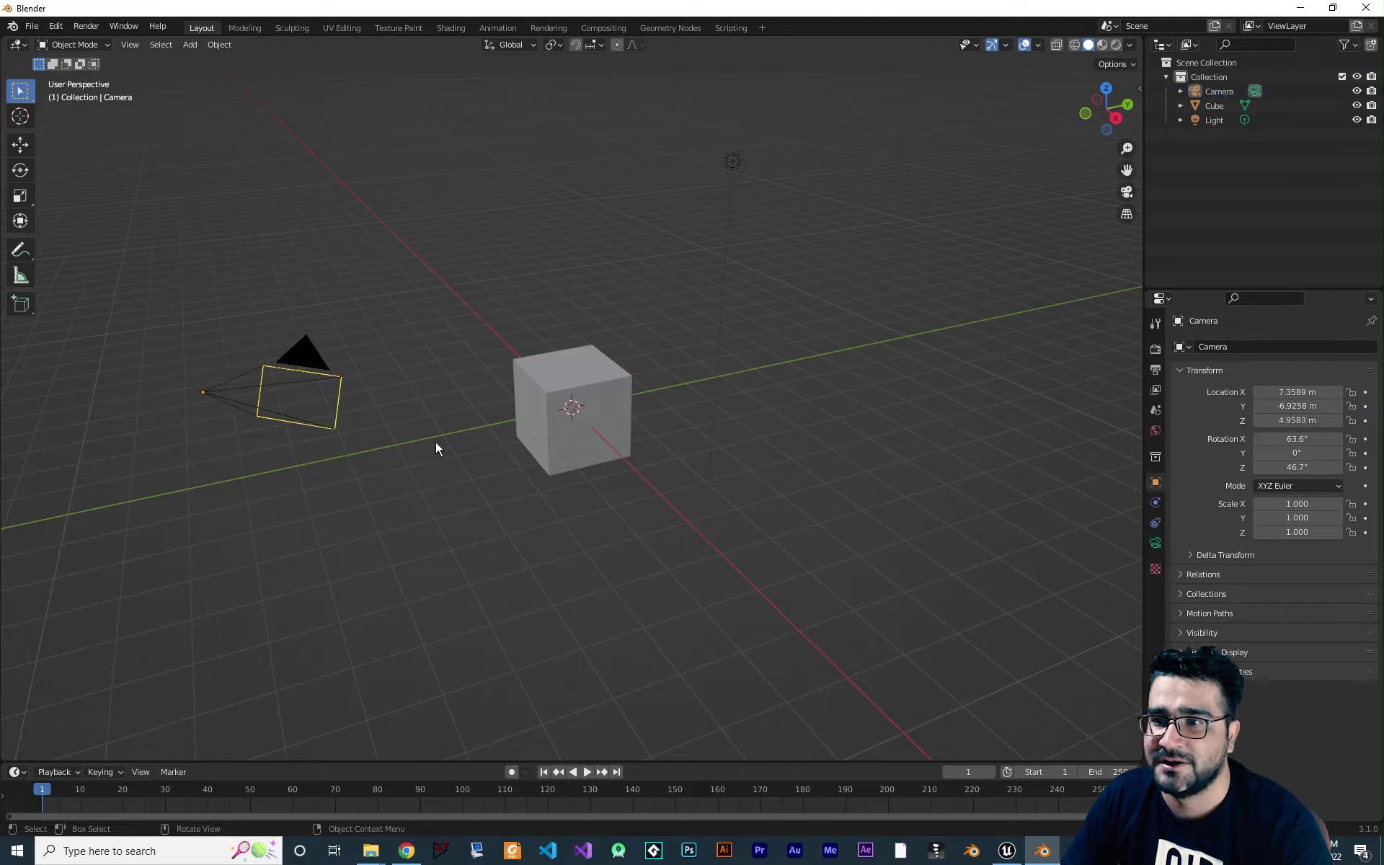
{"action": "key", "text": "a"}
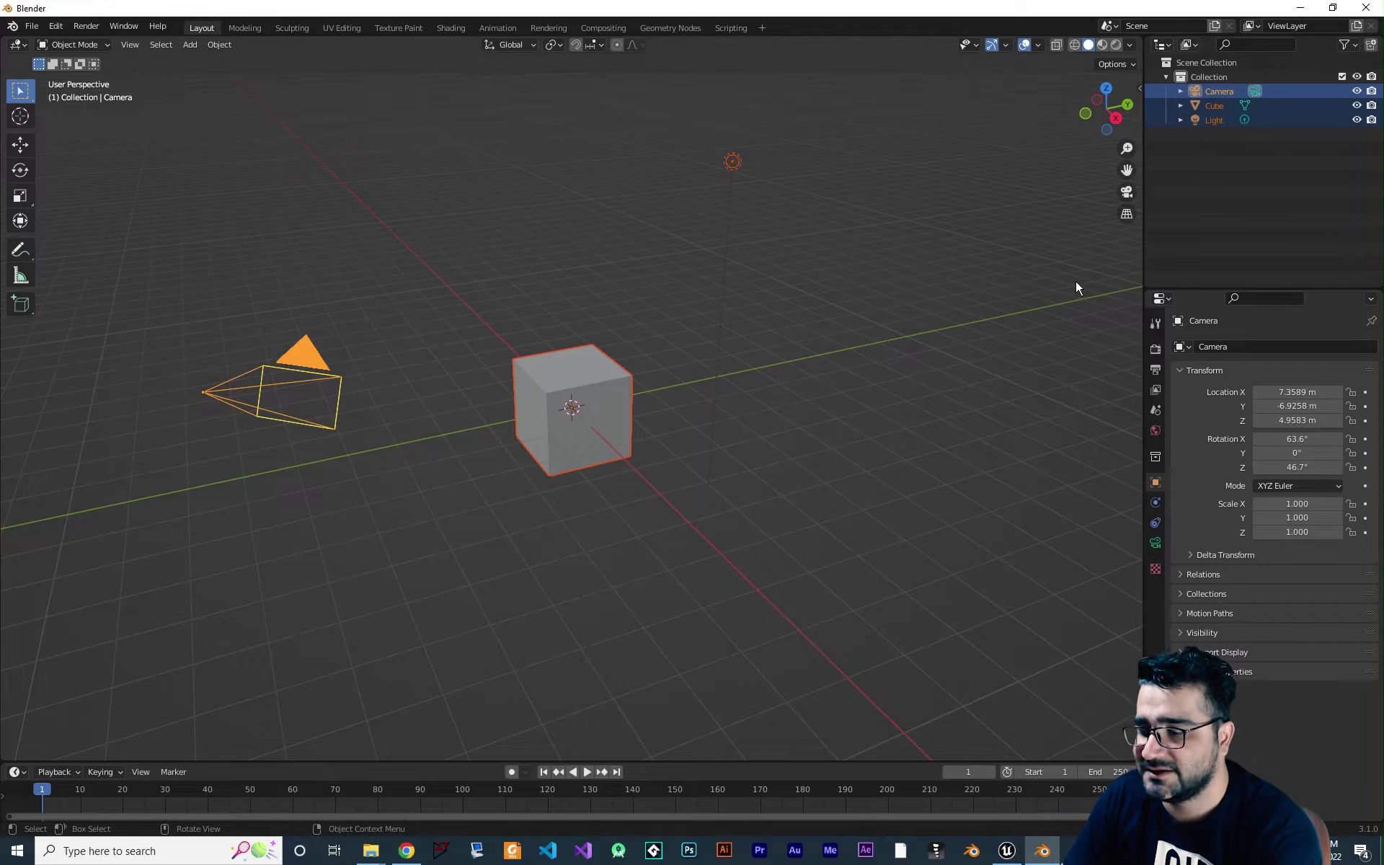
{"action": "key", "text": "Delete"}
{"action": "left_click", "coordinate": [1209, 79]}
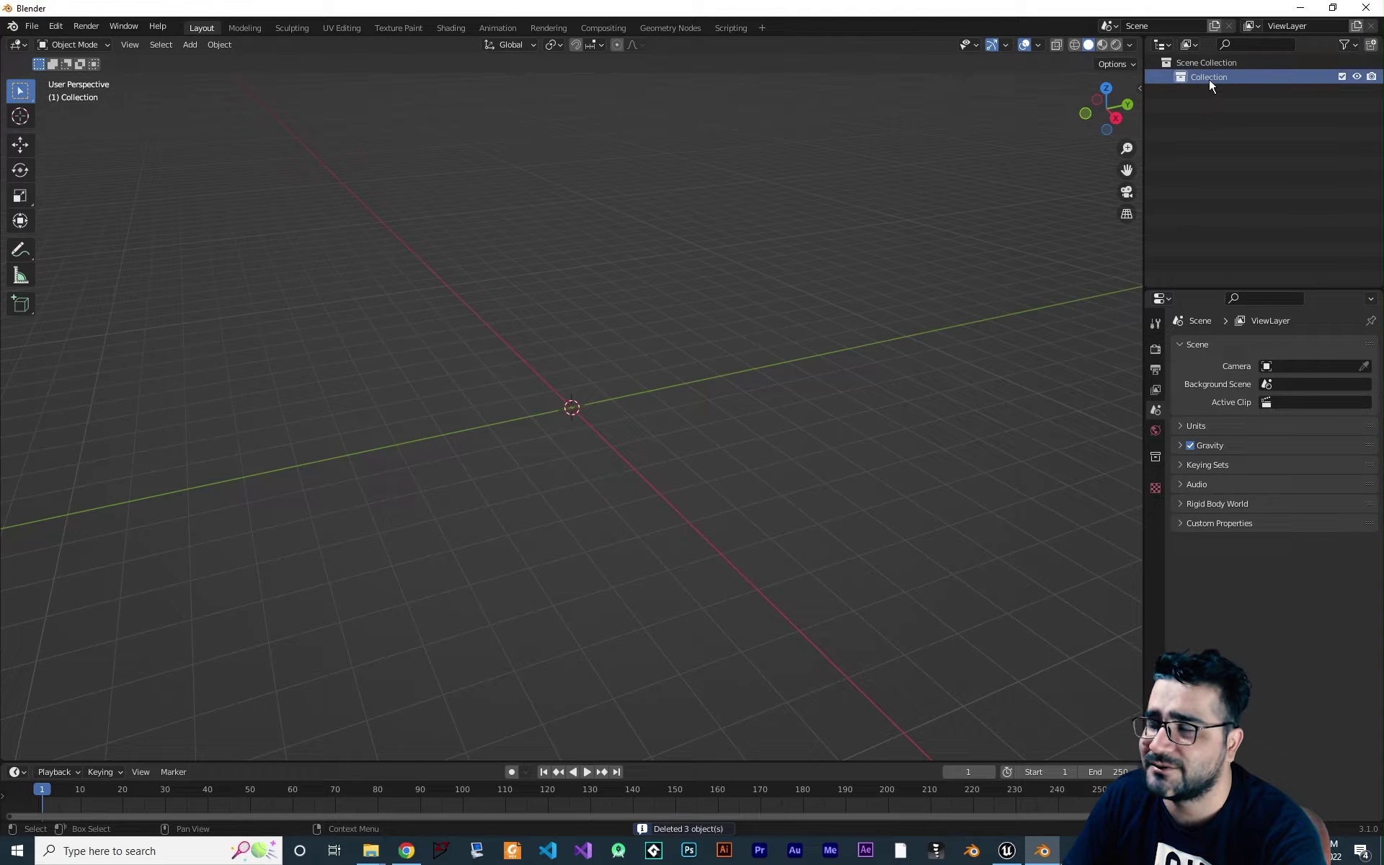
{"action": "key", "text": "Delete"}
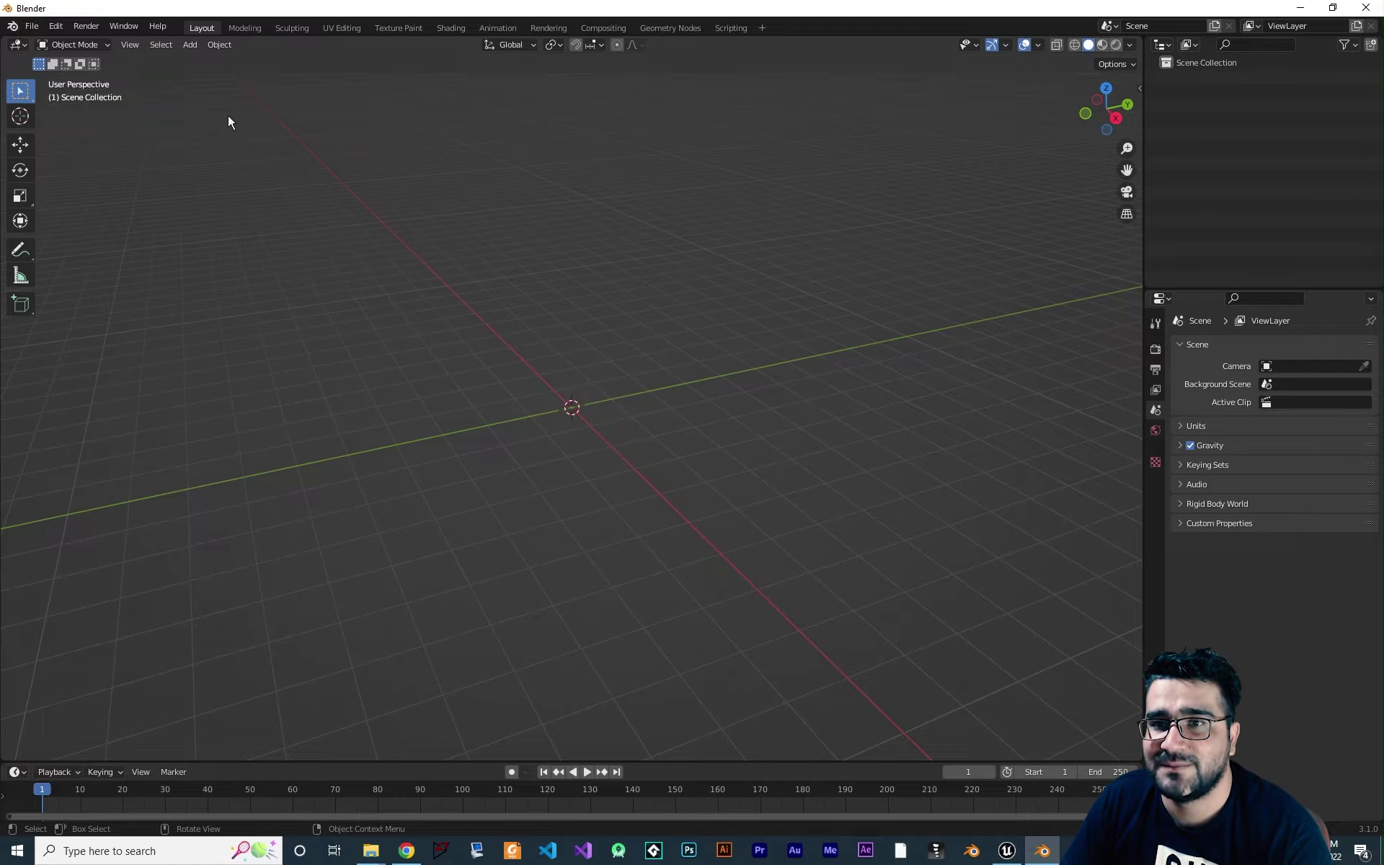
- Import the FBX file viet_uh-1d.fbx from the ForRecord folder with the default import settings
{"action": "left_click", "coordinate": [31, 26]}
{"action": "mouse_move", "coordinate": [71, 222]}
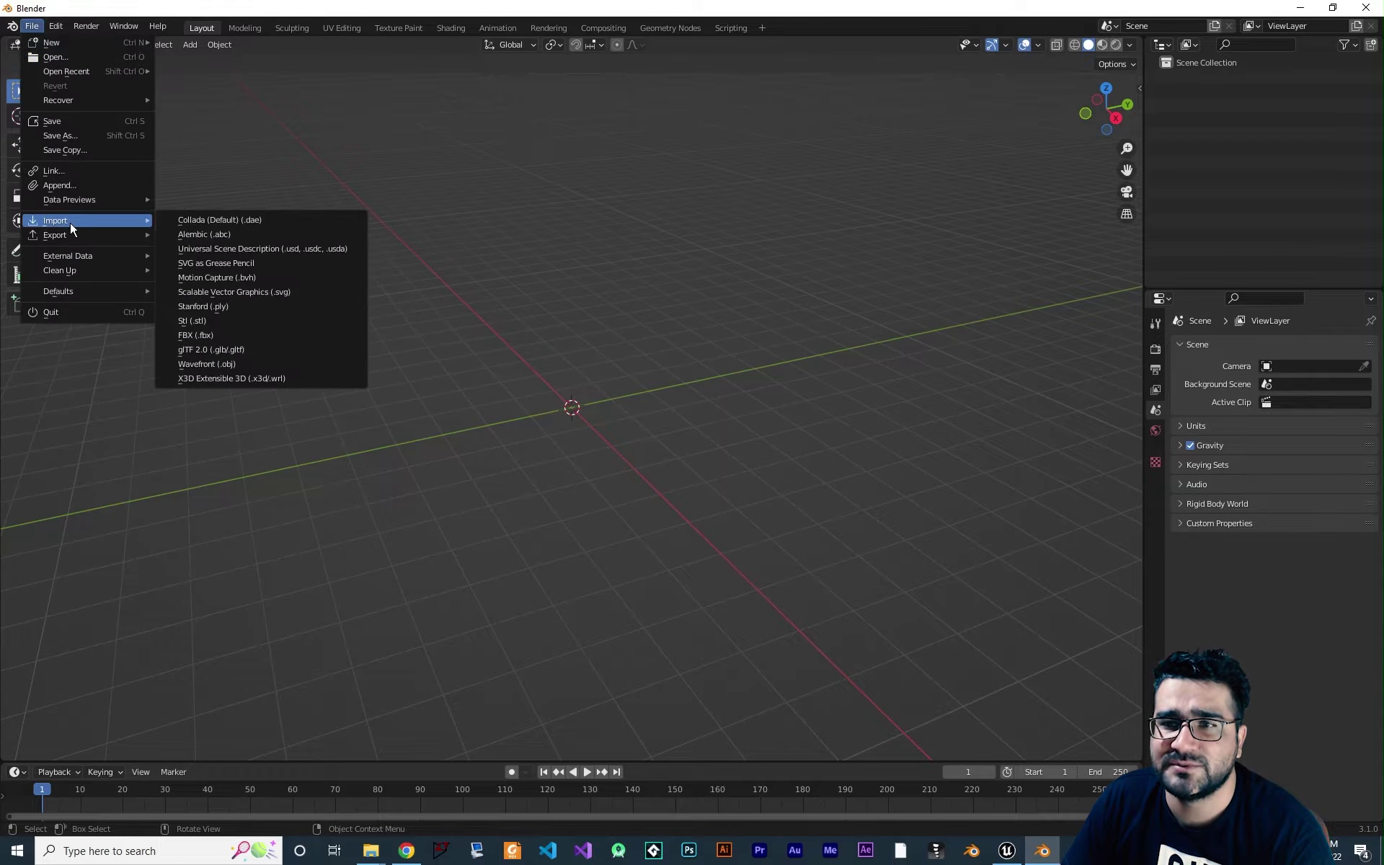
{"action": "left_click", "coordinate": [234, 336]}
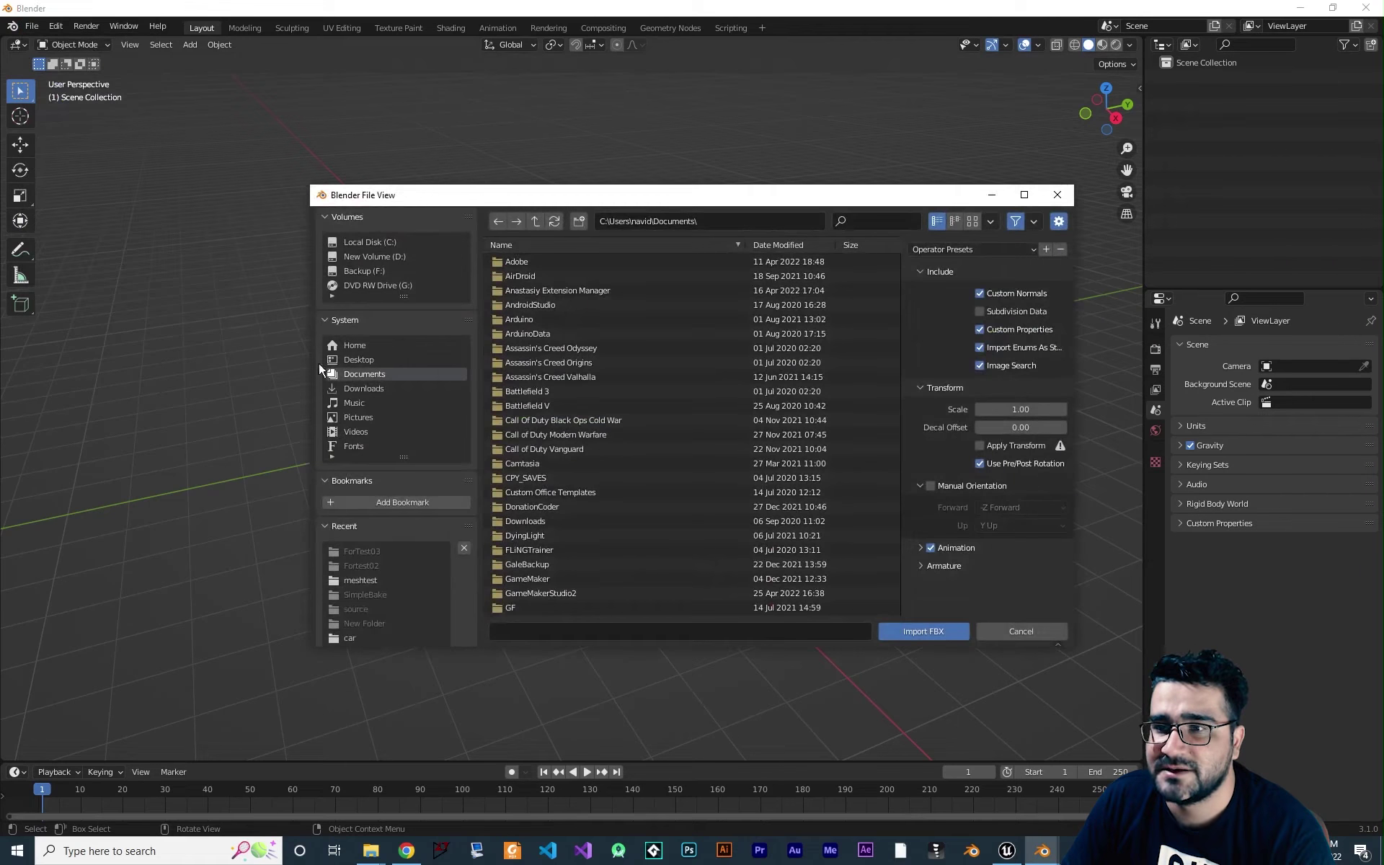
{"action": "left_click", "coordinate": [346, 359]}
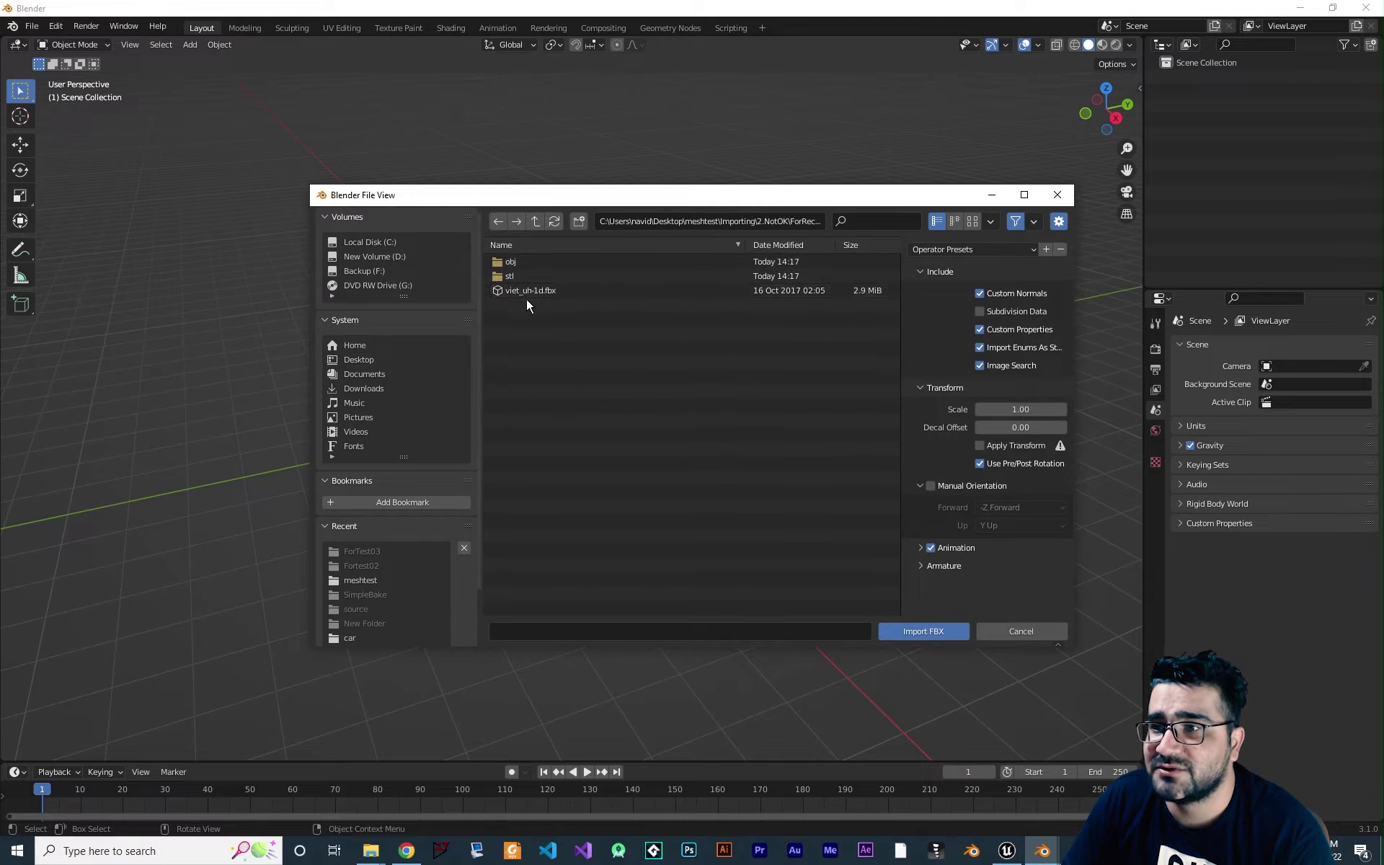
{"action": "left_click", "coordinate": [537, 296]}
{"action": "left_click", "coordinate": [920, 633]}
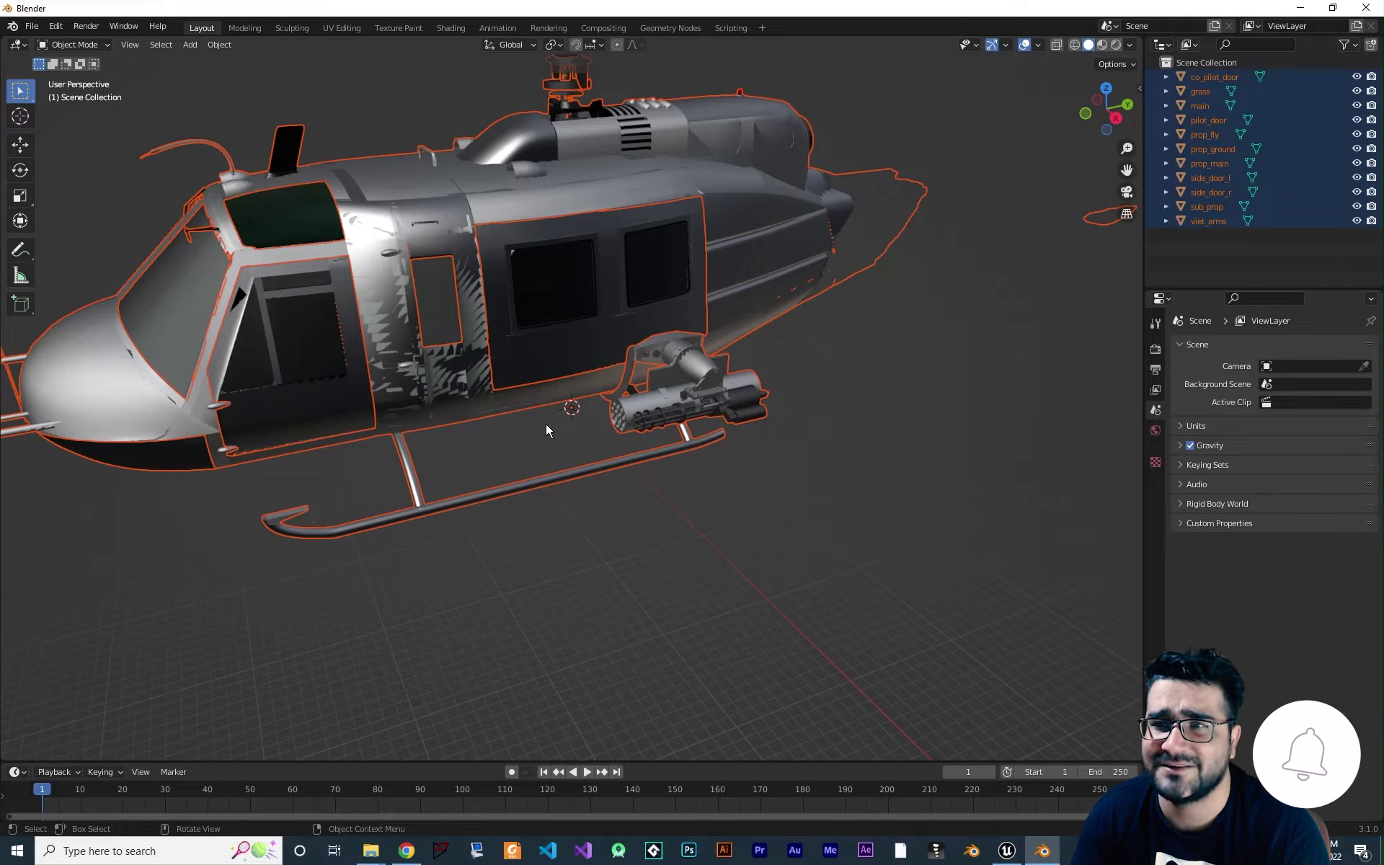
- Show the imported helicopter in Material Preview shading and inspect the textures around its side-mounted weapons
{"action": "left_click", "coordinate": [1103, 45]}
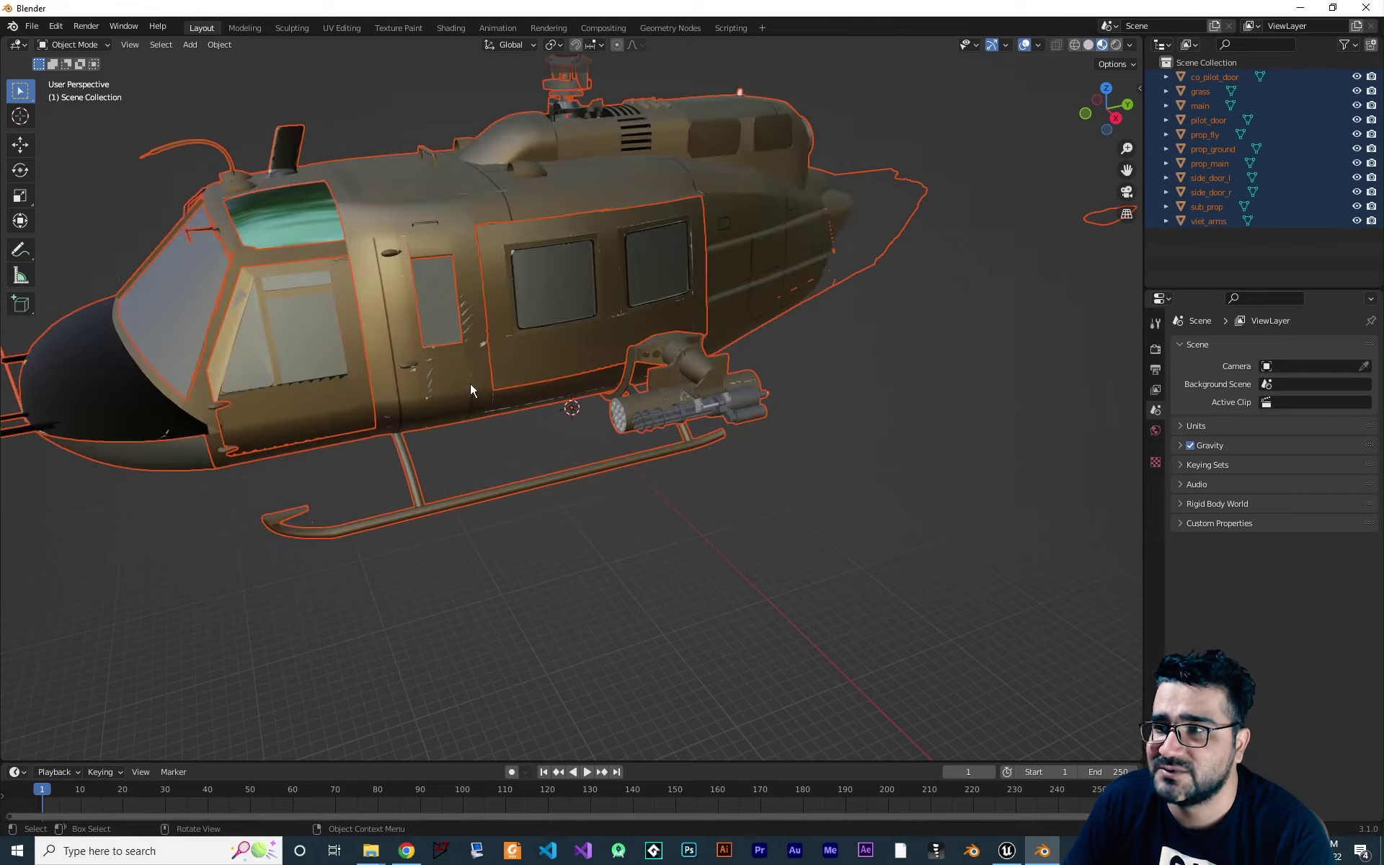
{"action": "scroll", "coordinate": [445, 465], "scroll_direction": "up", "scroll_amount": 5}
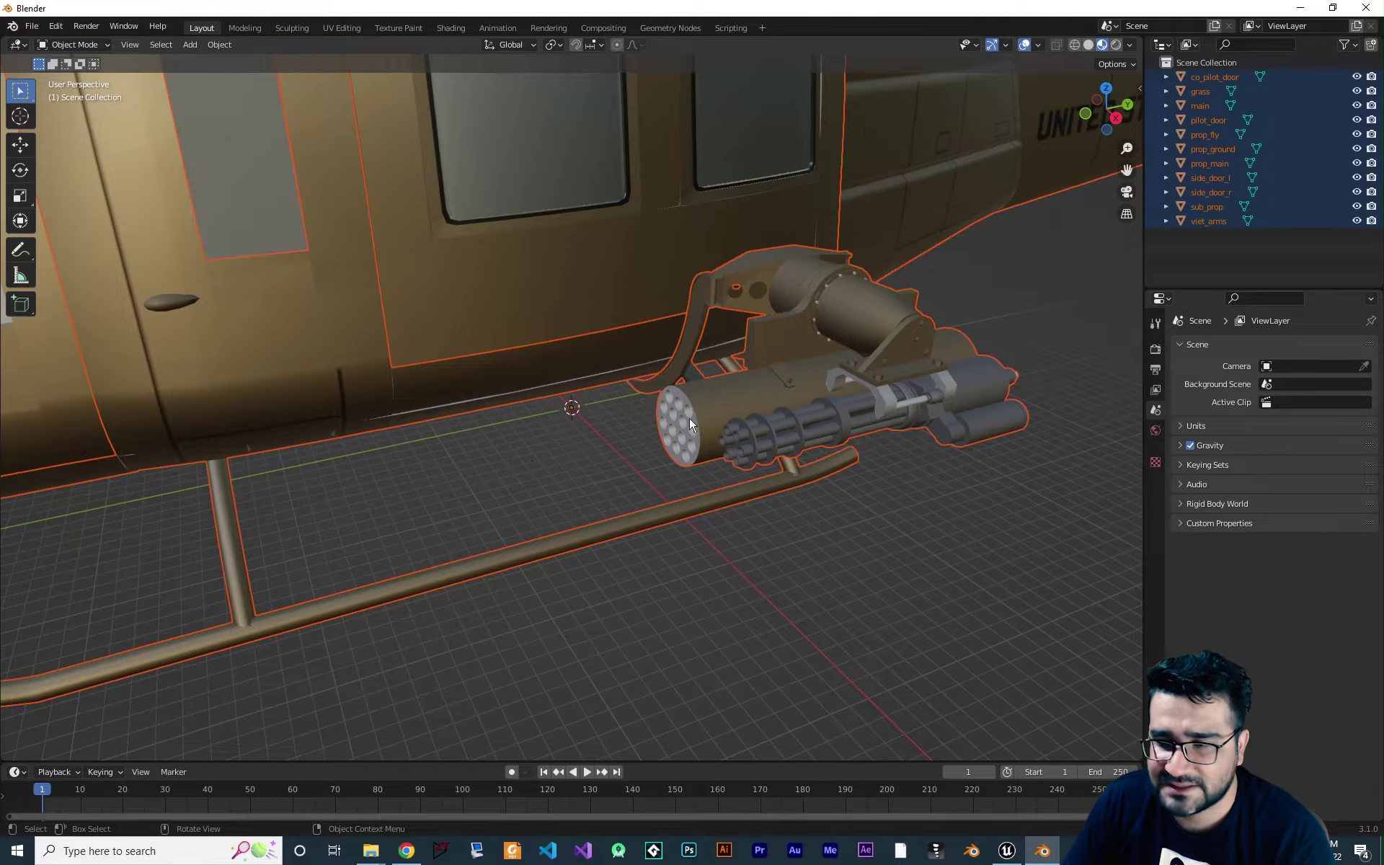
{"action": "scroll", "coordinate": [553, 453], "scroll_direction": "down", "scroll_amount": 2}
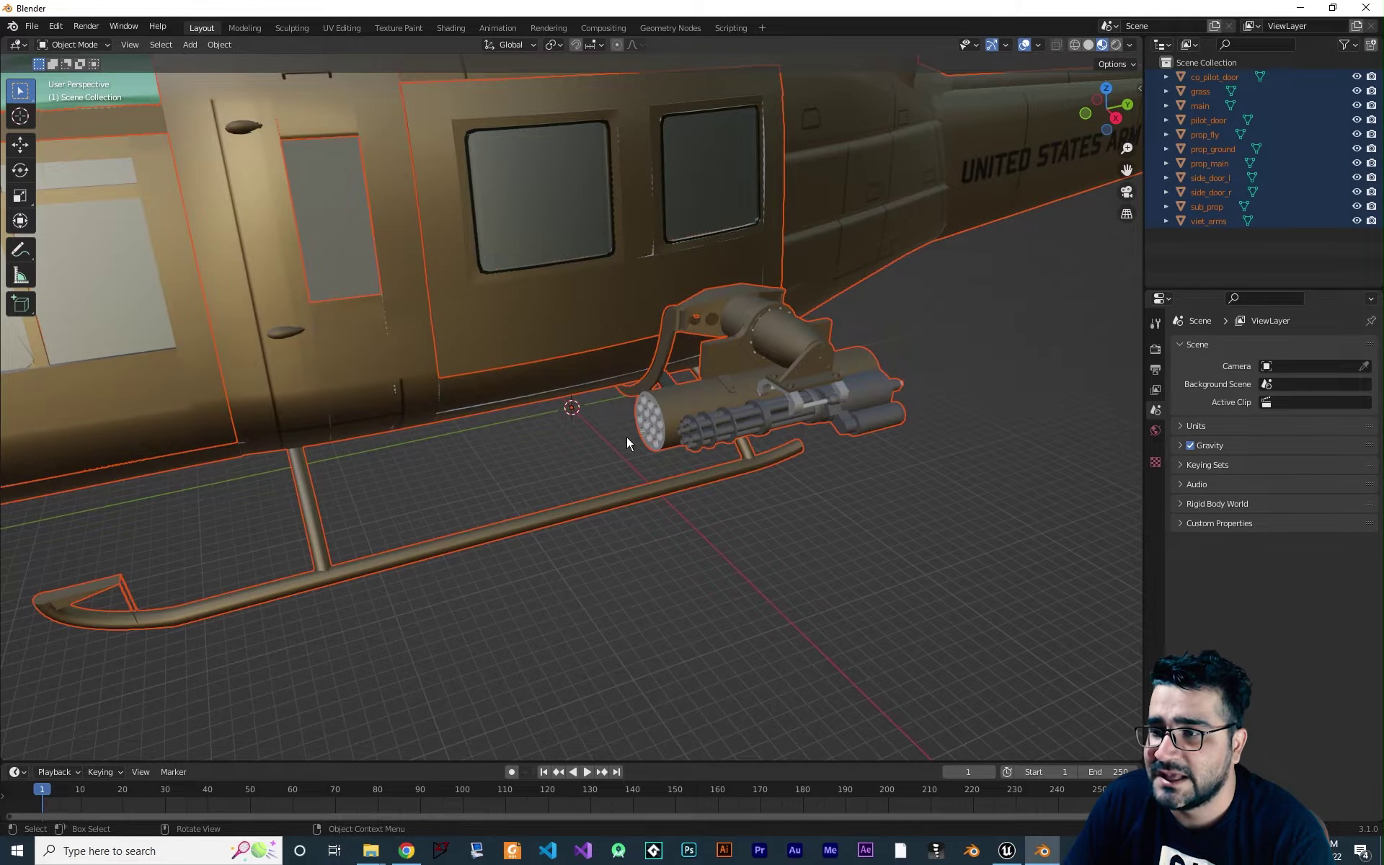
- Scale all the helicopter parts down together to an object scale of about 0.001 so the whole aircraft fits in view
{"action": "key", "text": "s"}
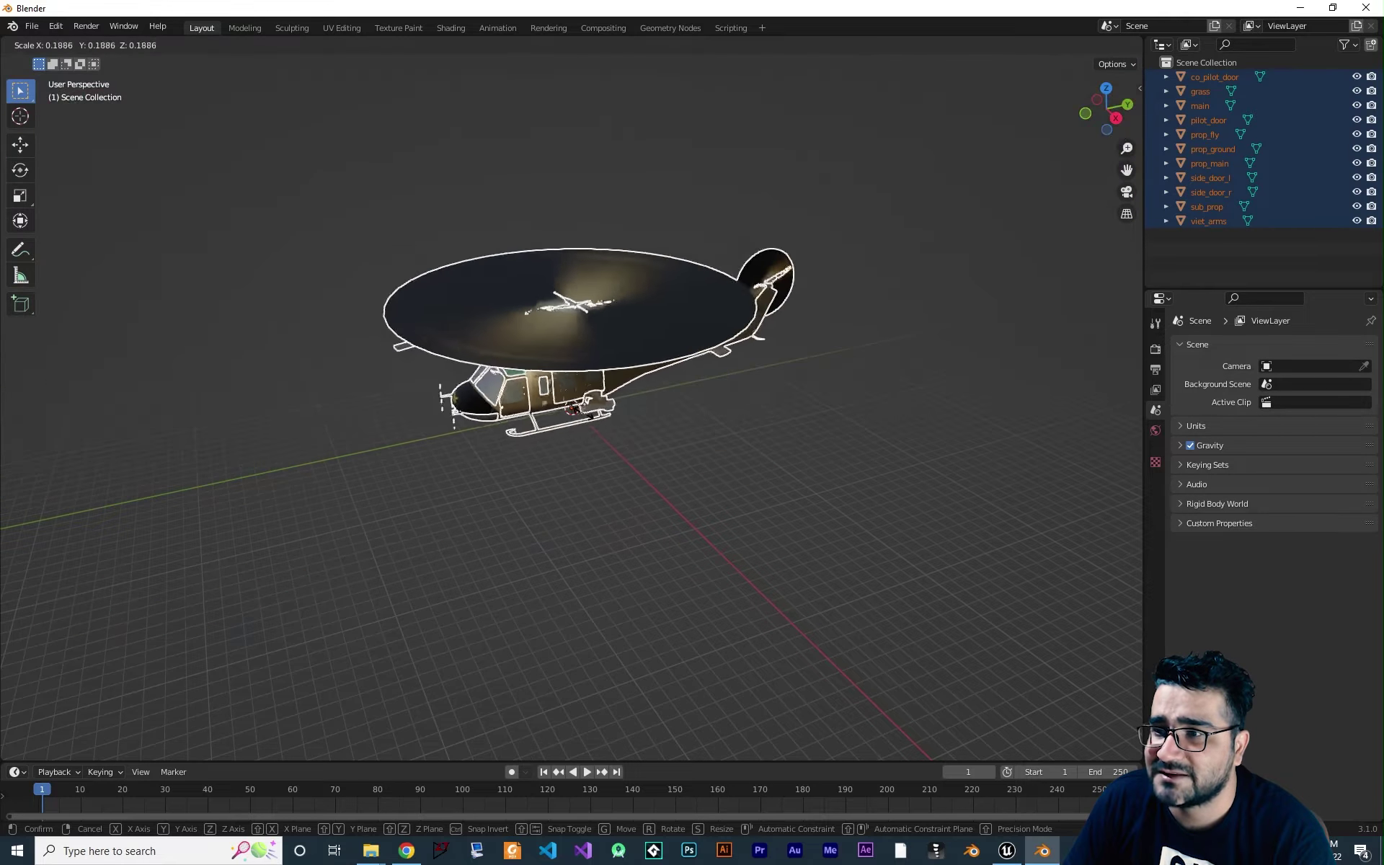
{"action": "key", "text": "Escape"}
{"action": "right_click", "coordinate": [566, 431]}
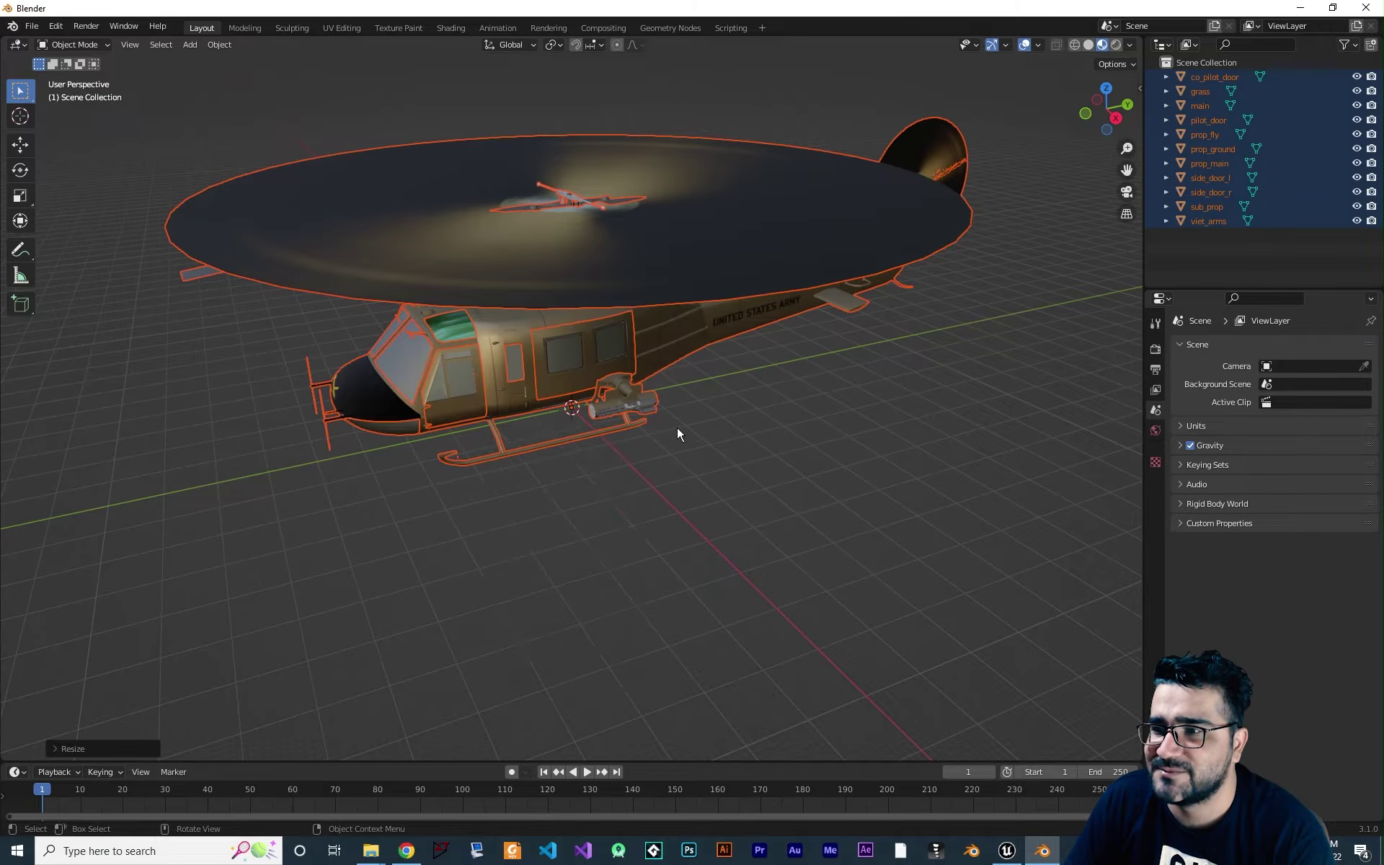
- Delete the prop_fly object that forms the blurred spinning discs of the main and tail rotors
{"action": "middle_click_drag", "start_coordinate": [678, 433], "coordinate": [670, 389]}
{"action": "left_click", "coordinate": [685, 404]}
{"action": "left_click", "coordinate": [674, 161]}
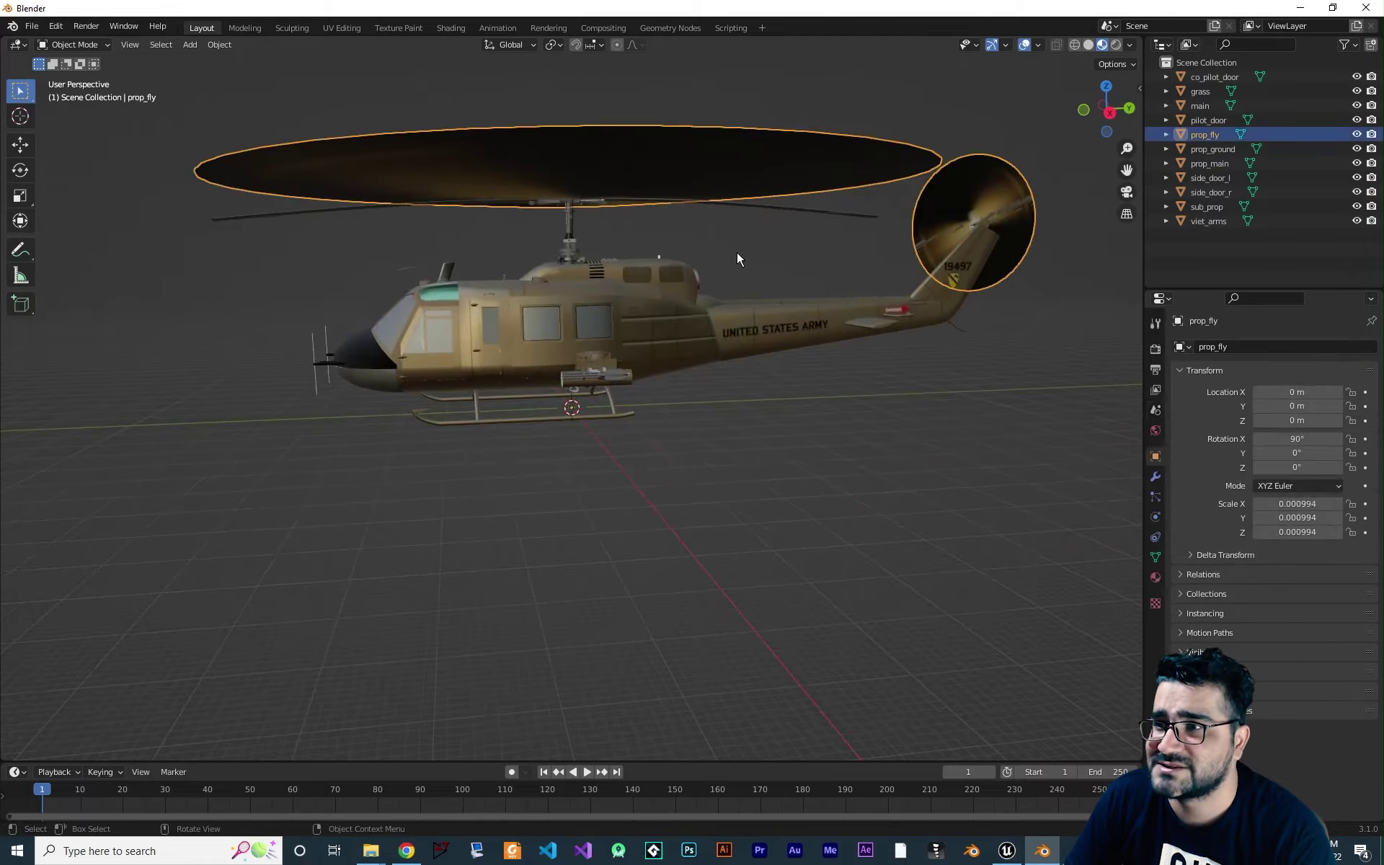
{"action": "key", "text": "Delete"}
{"action": "middle_click_drag", "start_coordinate": [624, 244], "coordinate": [743, 258]}
{"action": "left_click", "coordinate": [743, 258]}
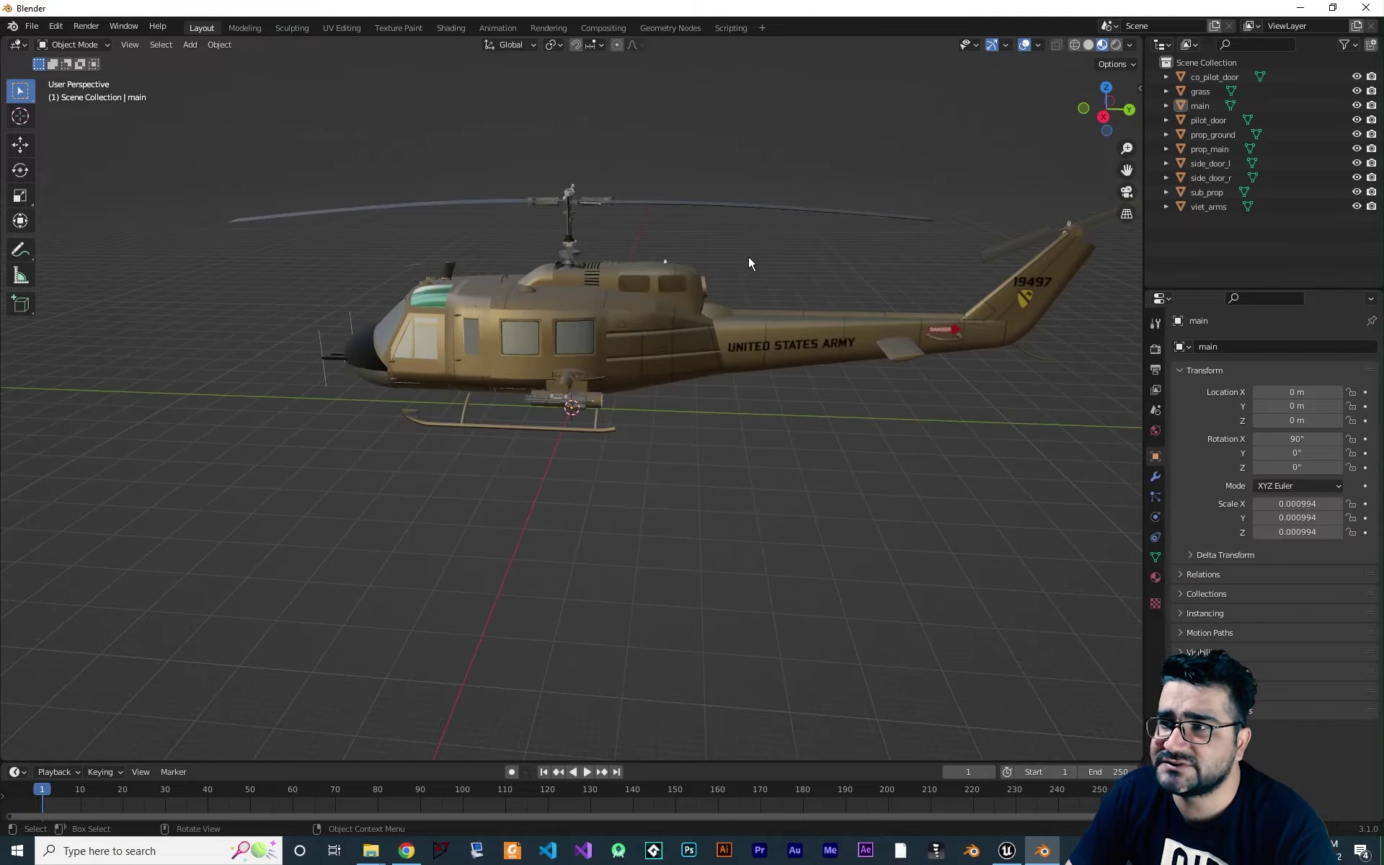
- Enter Edit Mode on the helicopter's main body and turn on the Statistics viewport overlay
{"action": "left_click", "coordinate": [646, 327]}
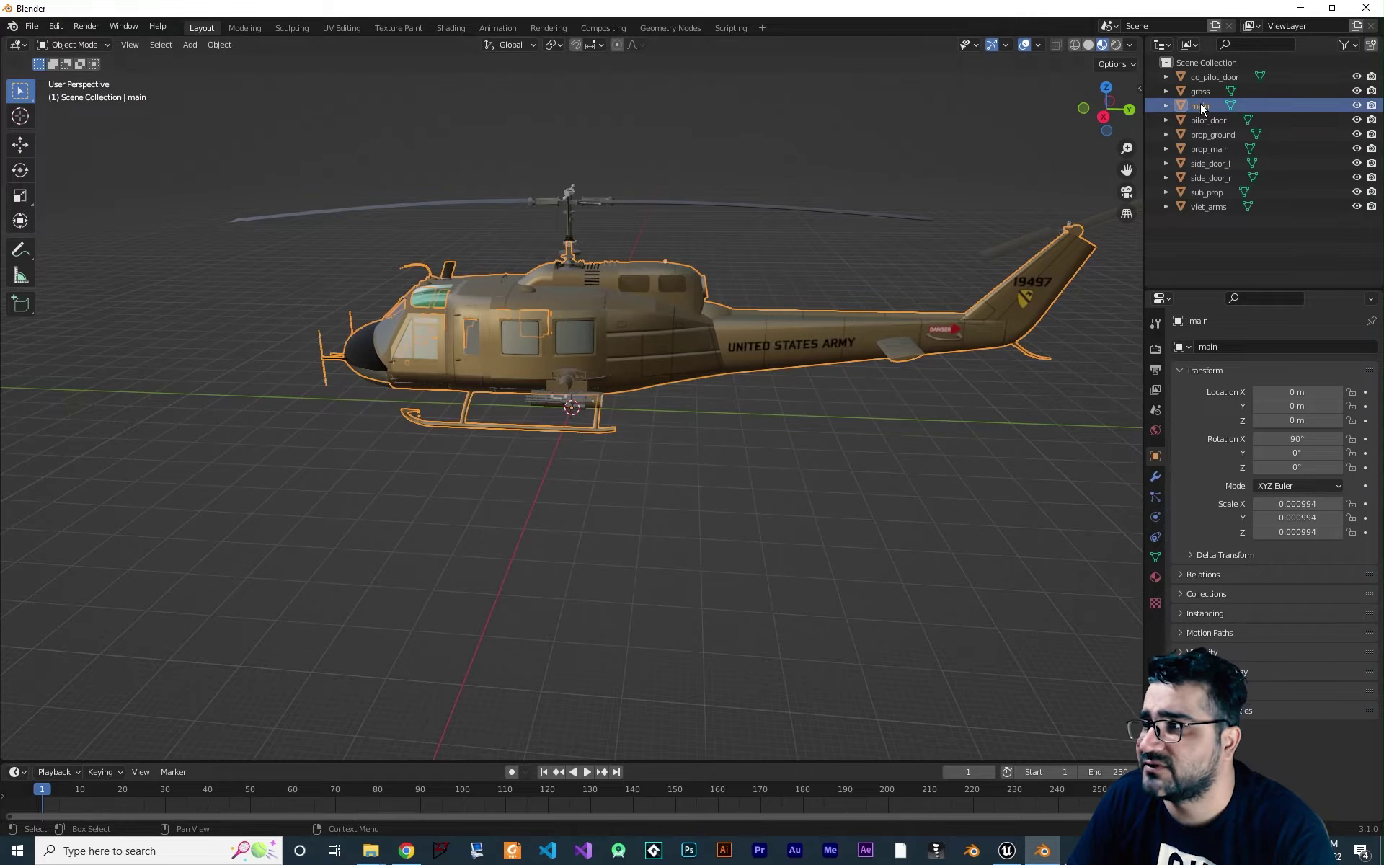
{"action": "middle_click_drag", "start_coordinate": [754, 252], "coordinate": [769, 258]}
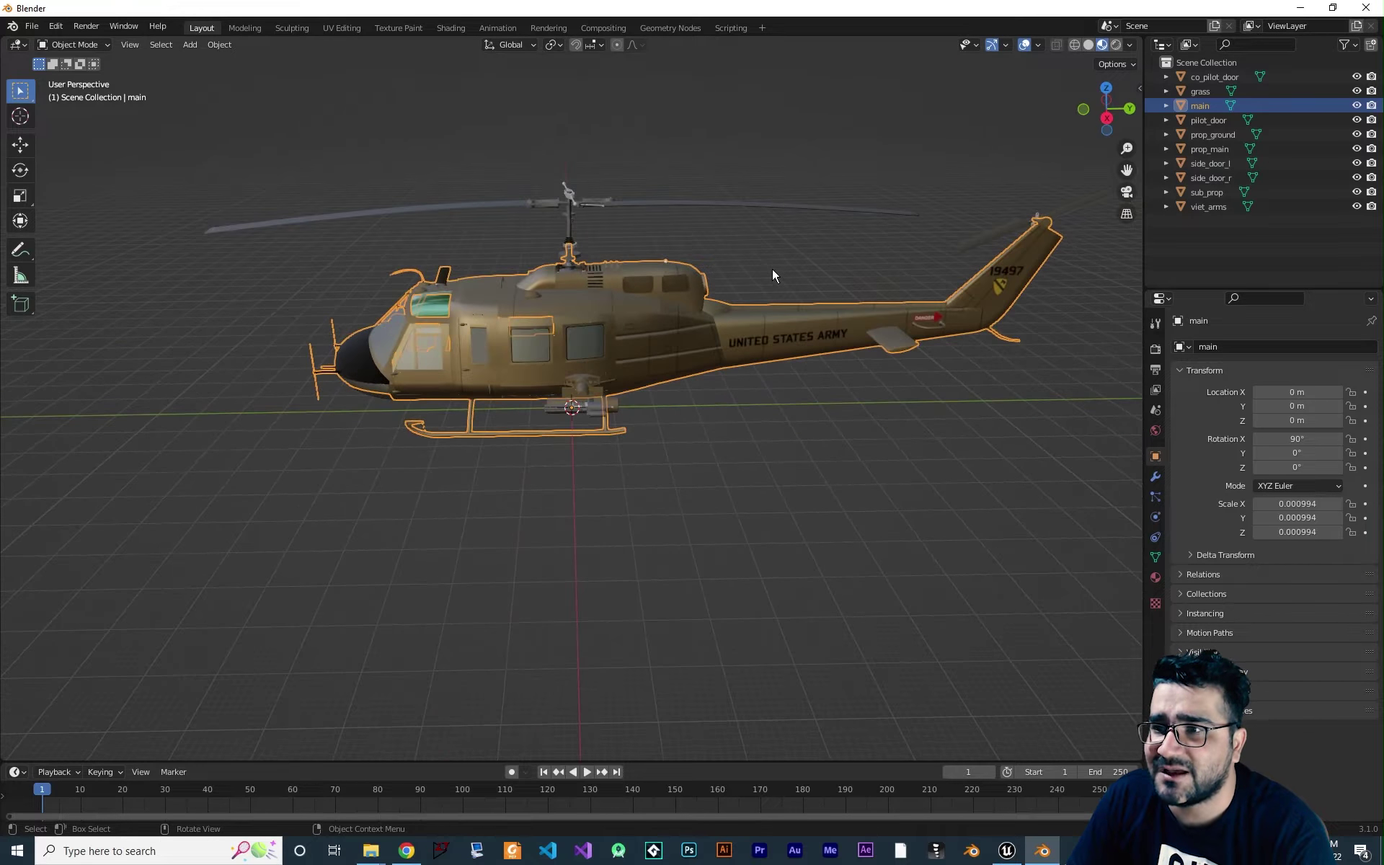
{"action": "key", "text": "Tab"}
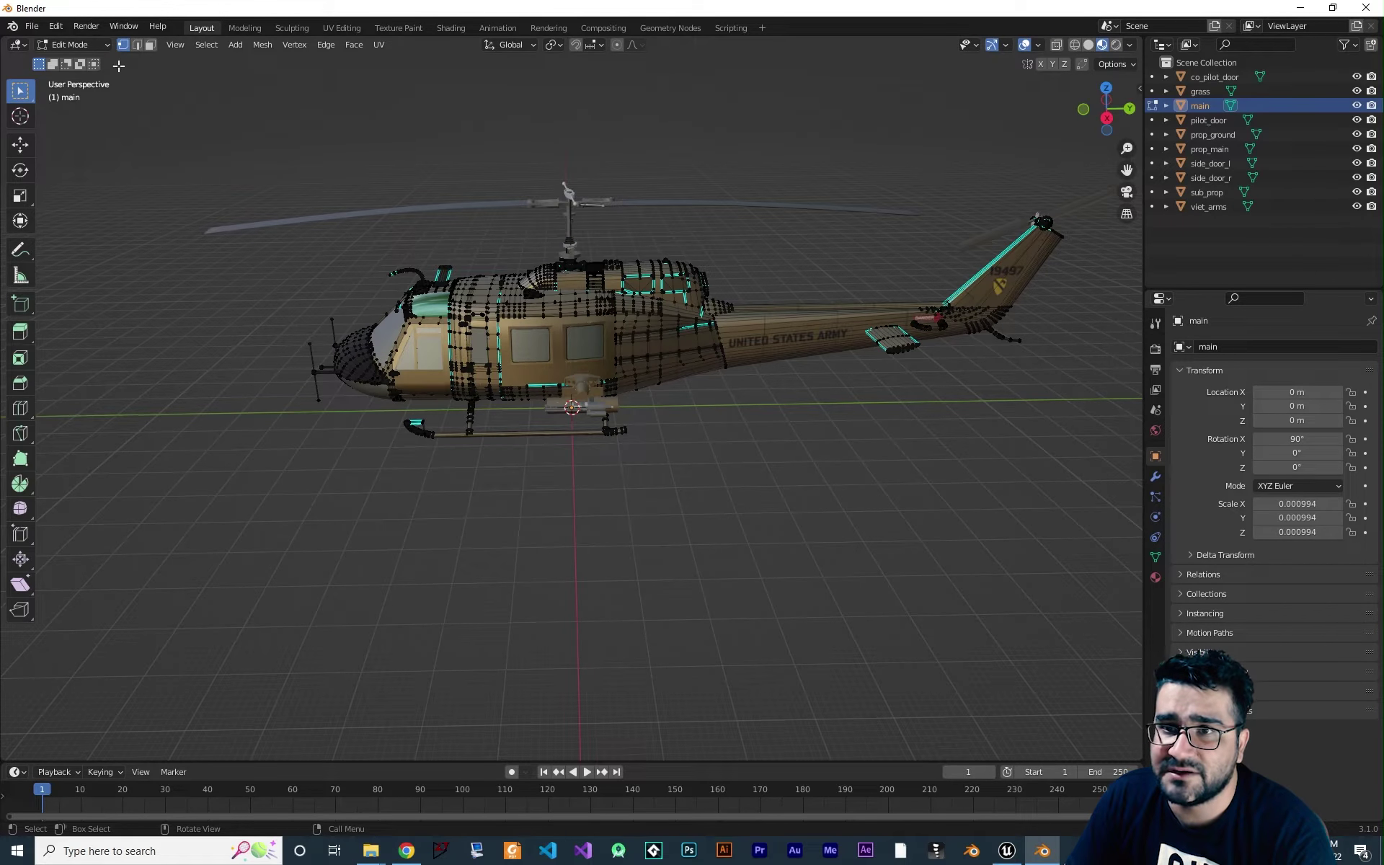
{"action": "left_click", "coordinate": [72, 44]}
{"action": "middle_click_drag", "start_coordinate": [628, 153], "coordinate": [739, 175]}
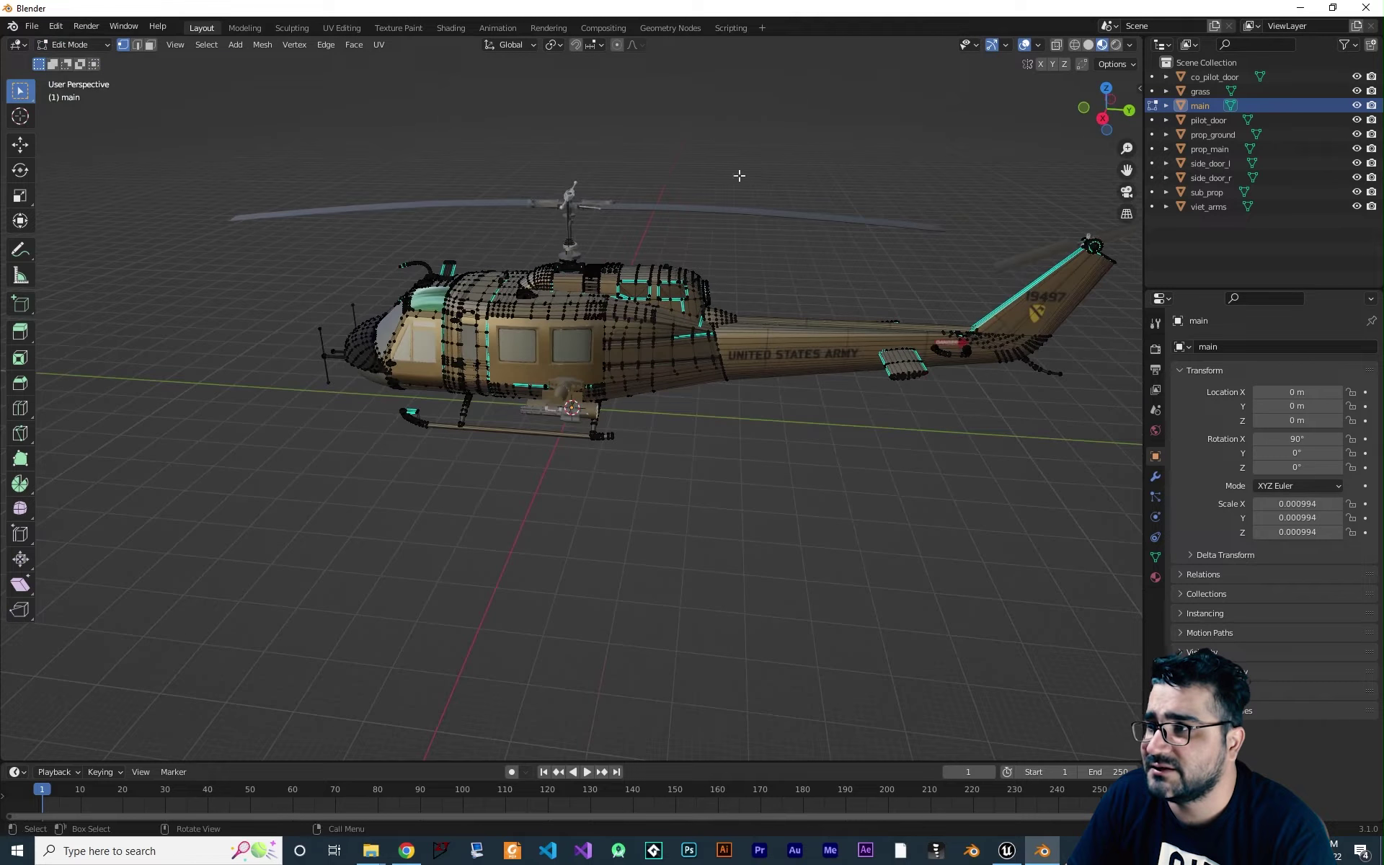
{"action": "left_click", "coordinate": [1038, 45]}
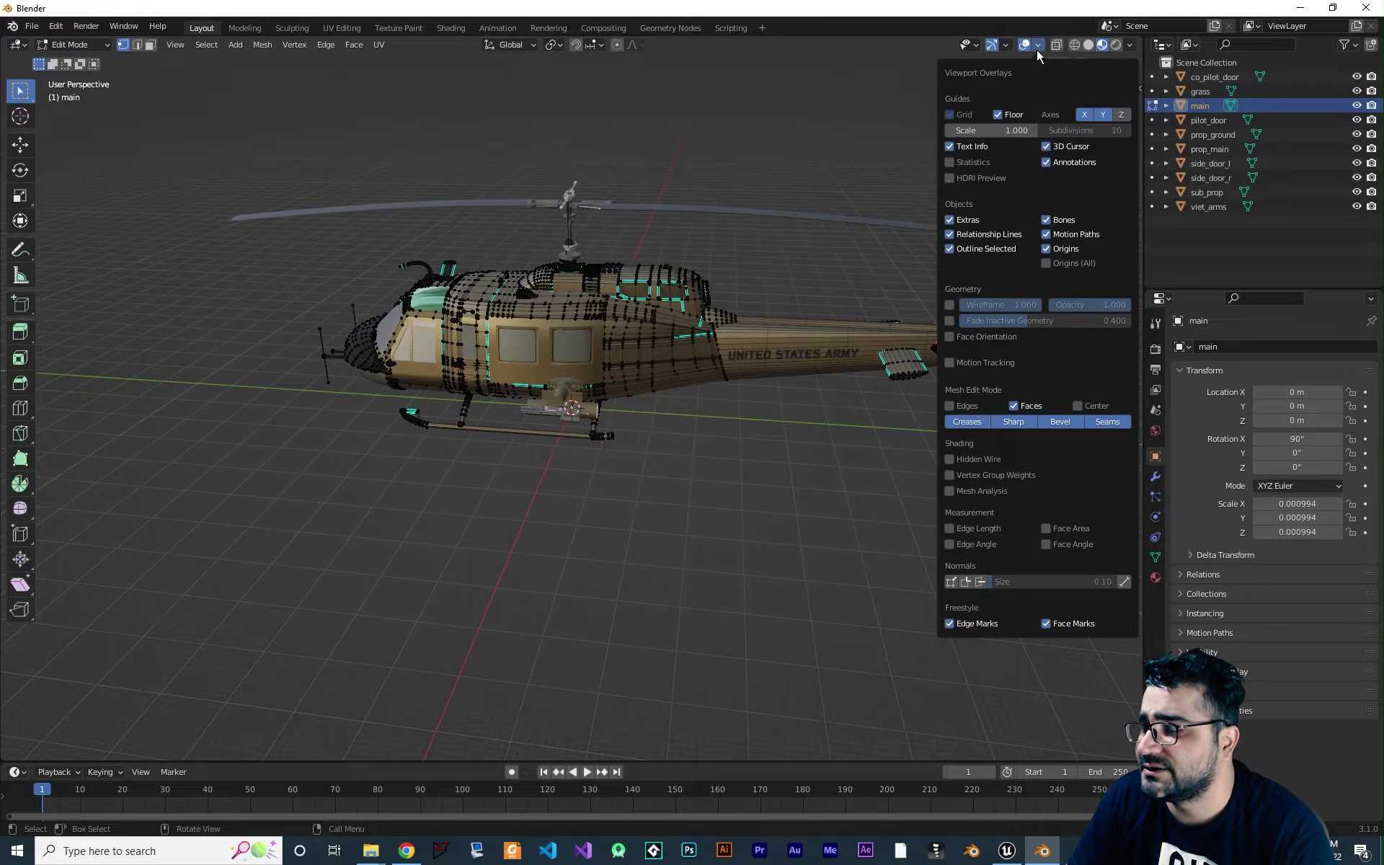
{"action": "left_click", "coordinate": [950, 163]}
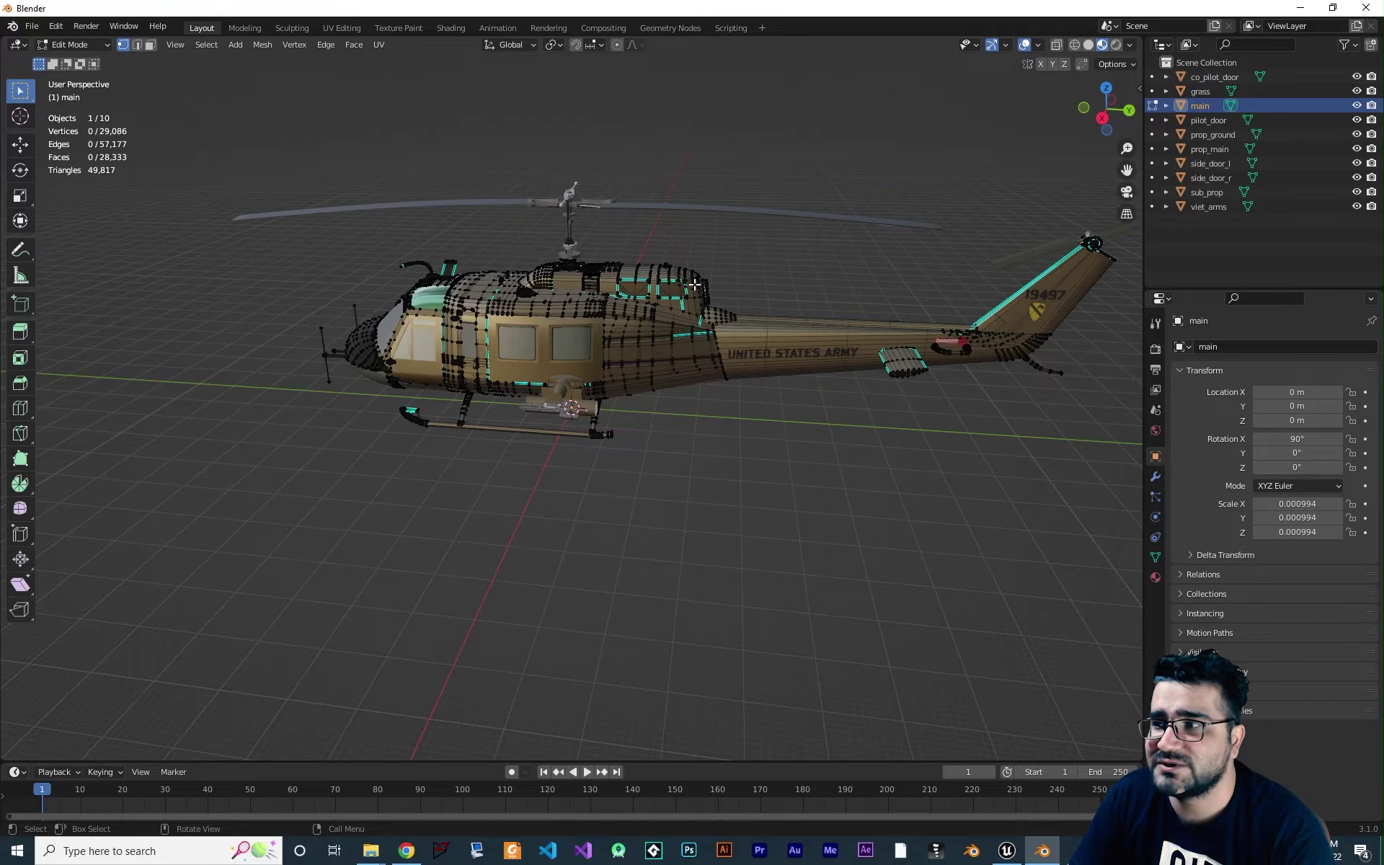
- Return to Object Mode with nothing selected and review the geometry statistics for the whole helicopter
{"action": "key", "text": "Tab"}
{"action": "middle_click_drag", "start_coordinate": [723, 253], "coordinate": [856, 216]}
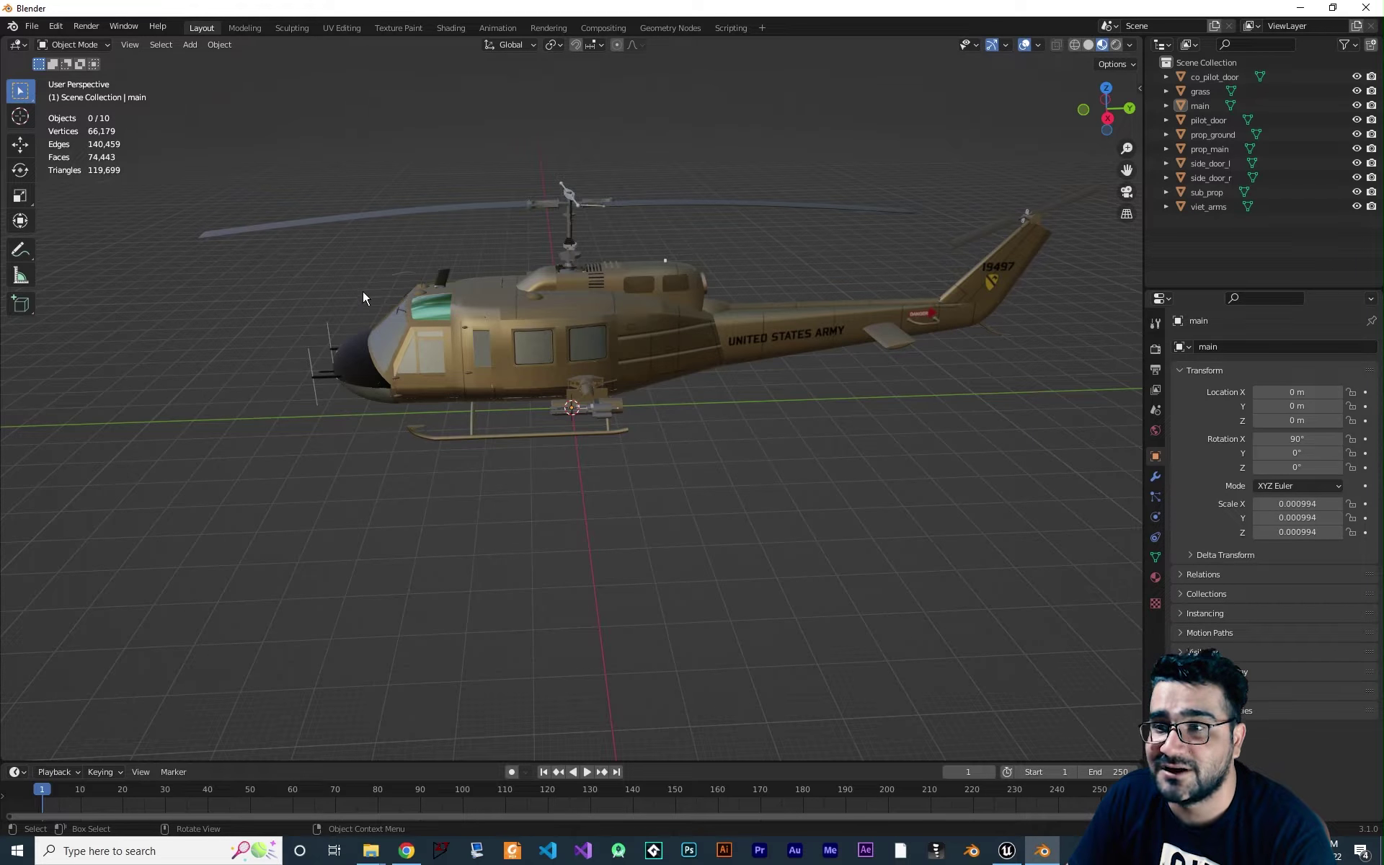
{"action": "middle_click_drag", "start_coordinate": [363, 297], "coordinate": [390, 299]}
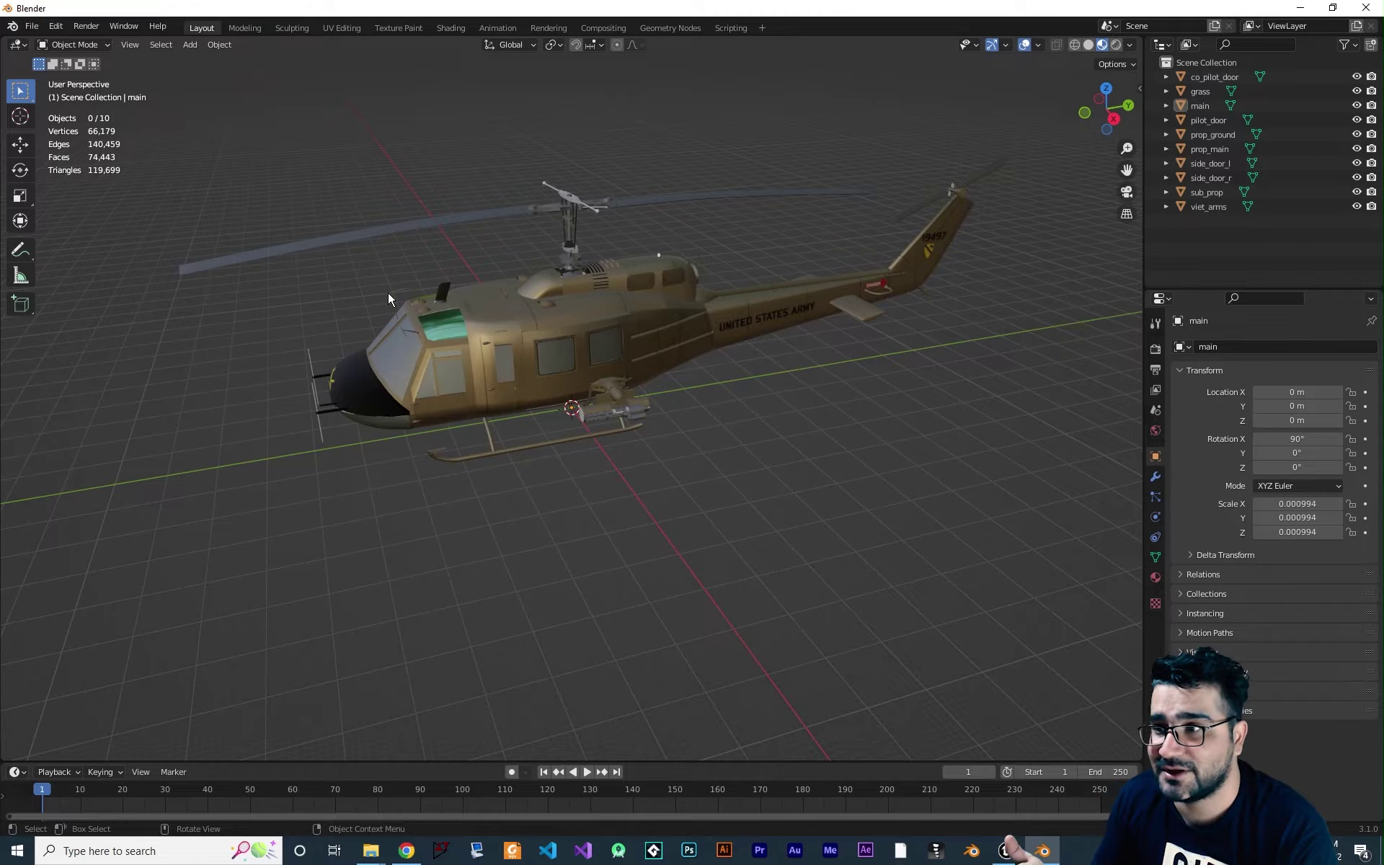
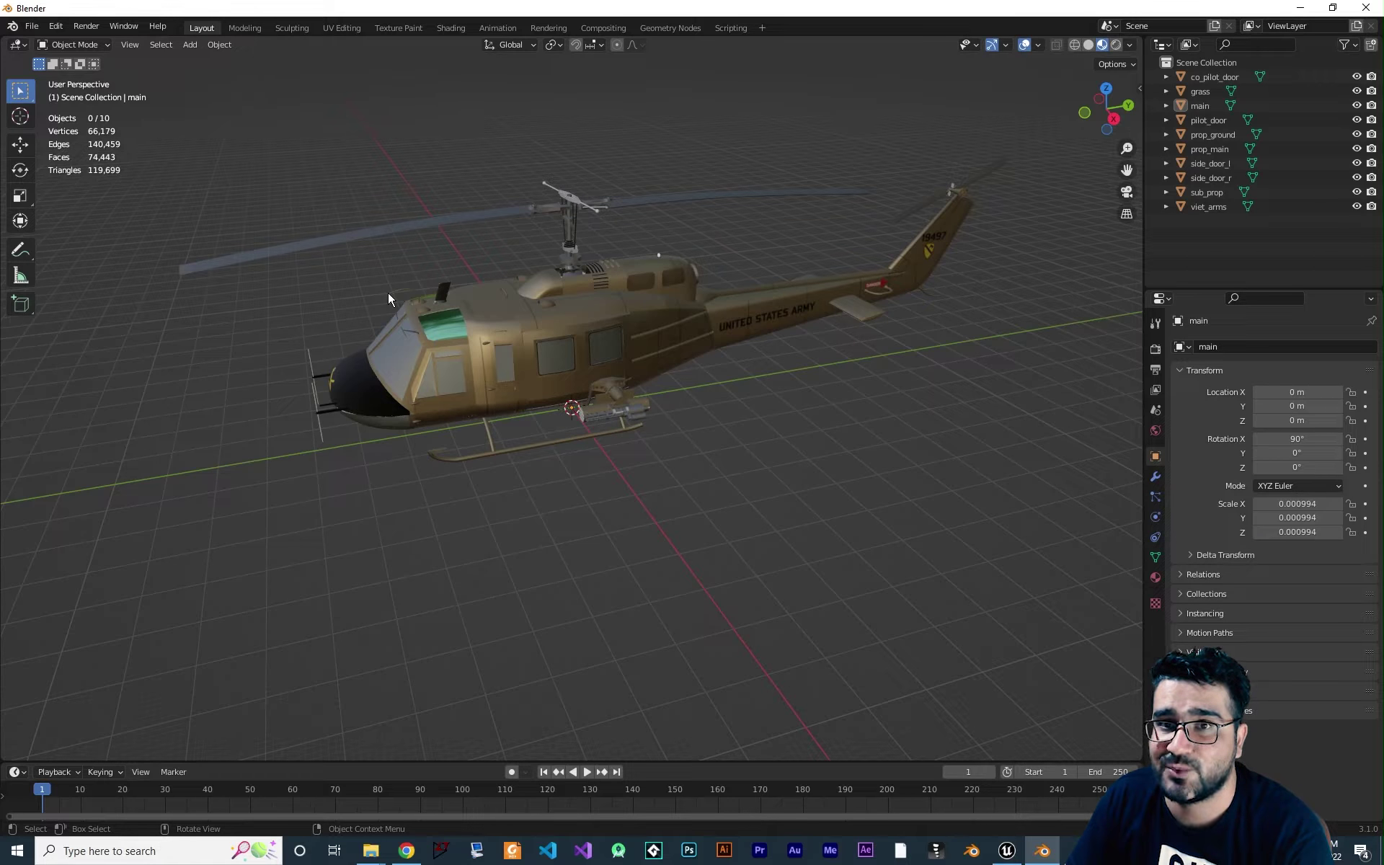
{"action": "middle_click_drag", "start_coordinate": [329, 320], "coordinate": [292, 295]}
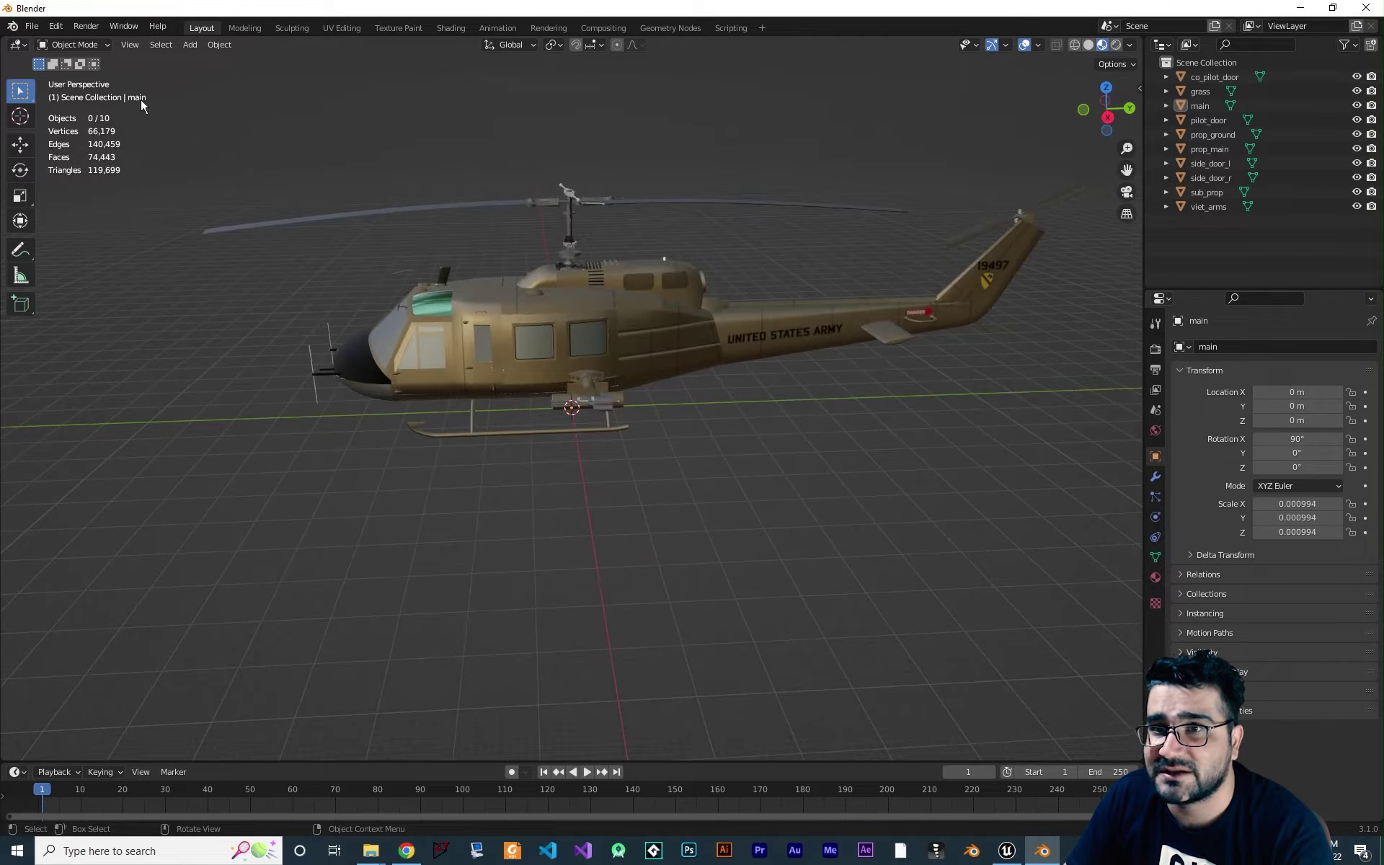
- Start an FBX export of the helicopter scene and browse to the ForRecord folder
{"action": "left_click", "coordinate": [32, 27]}
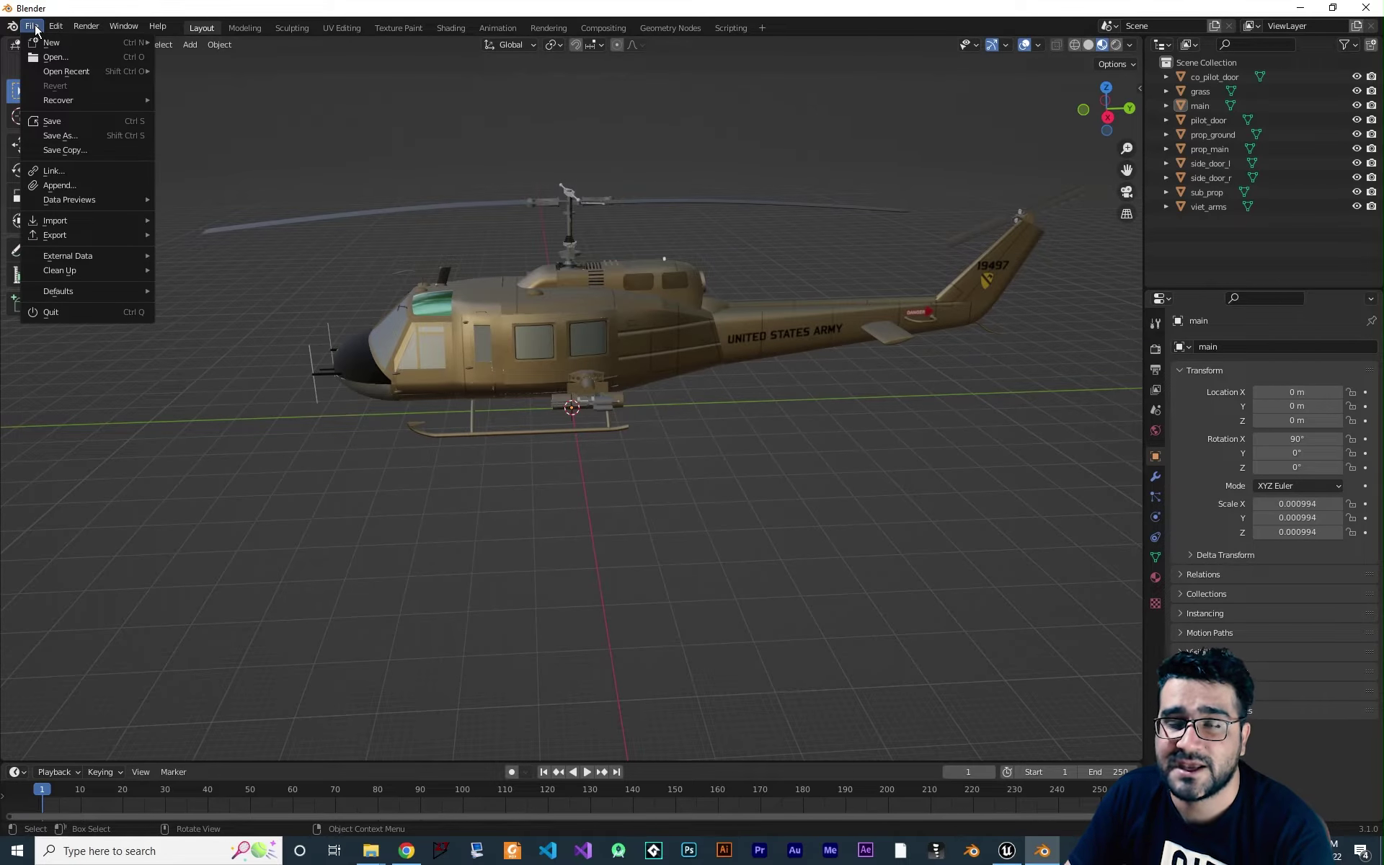
{"action": "middle_click_drag", "start_coordinate": [392, 452], "coordinate": [639, 398]}
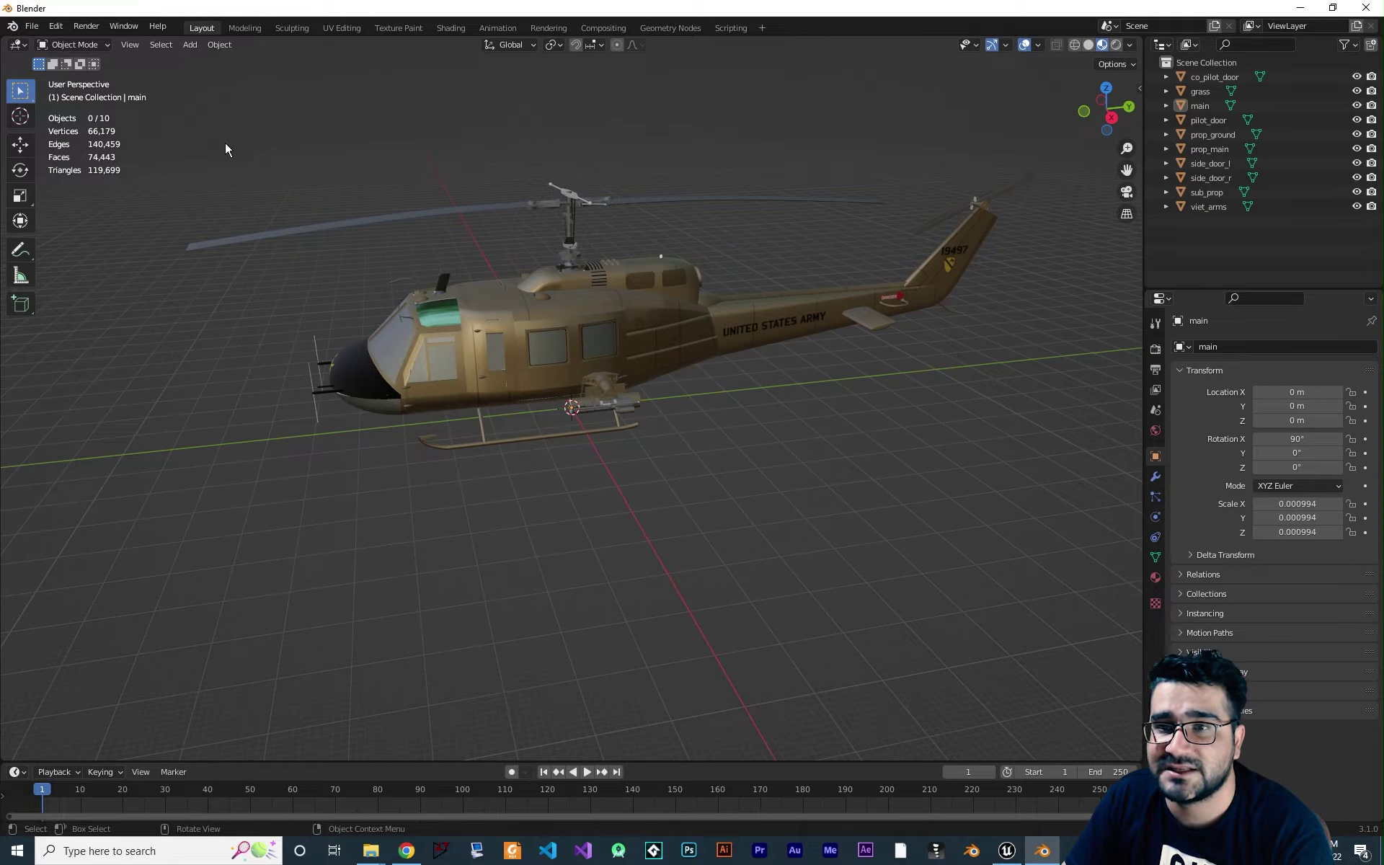
{"action": "left_click", "coordinate": [40, 34]}
{"action": "mouse_move", "coordinate": [64, 152]}
{"action": "left_click", "coordinate": [229, 236]}
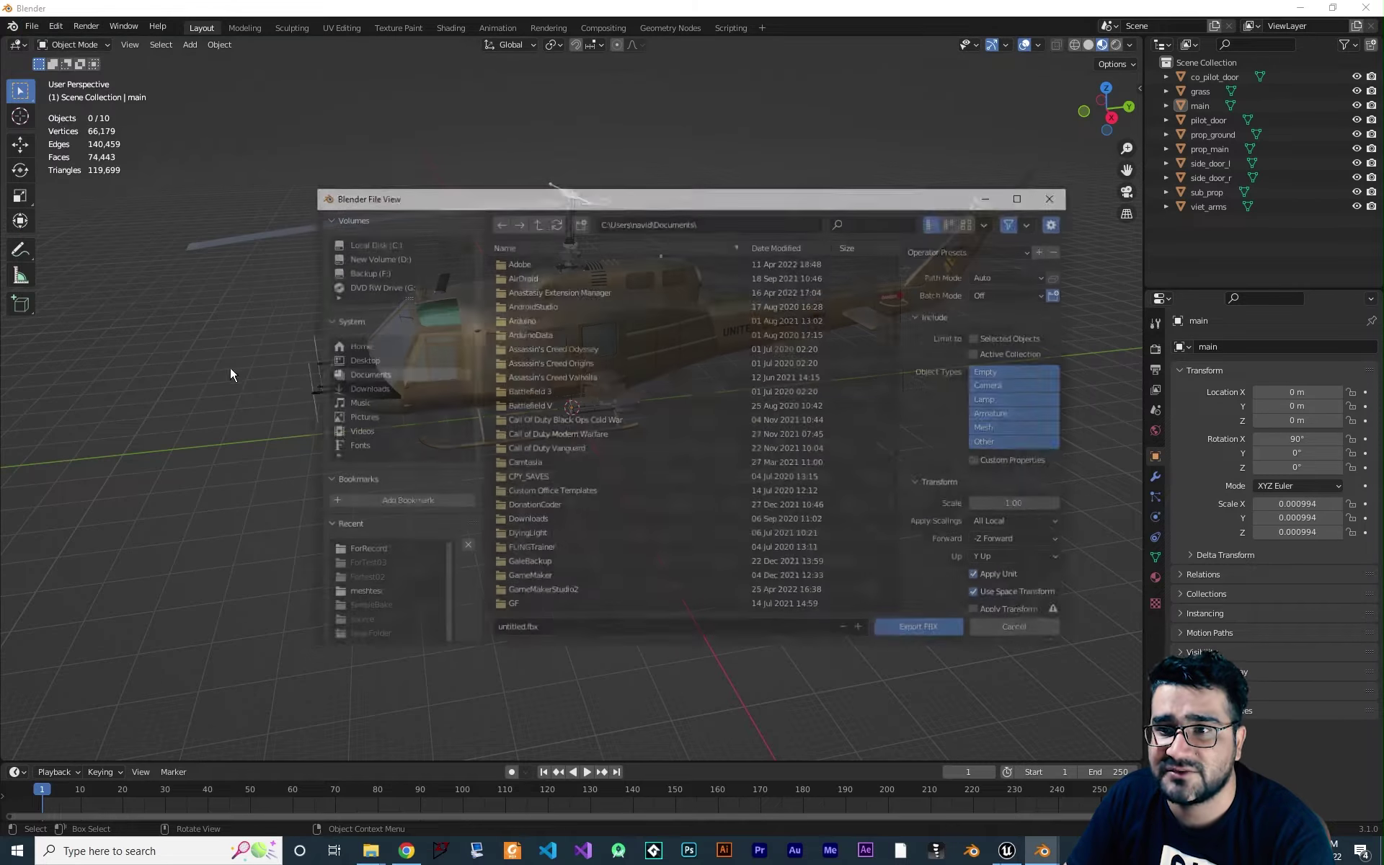
{"action": "left_click", "coordinate": [357, 359]}
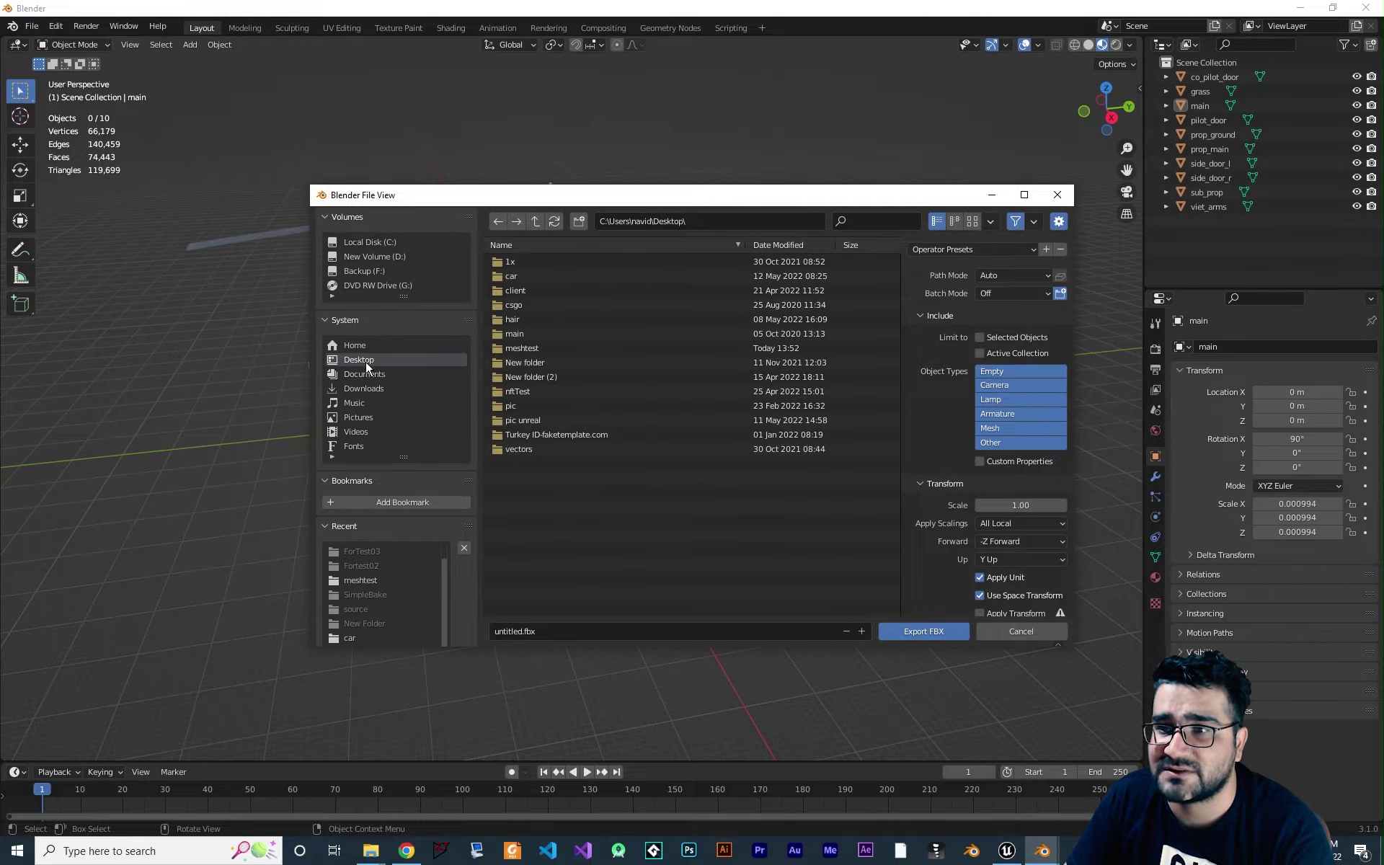
- Create a folder named ScaledOne inside ForRecord and export the helicopter into it as untitled.fbx
{"action": "right_click", "coordinate": [565, 342]}
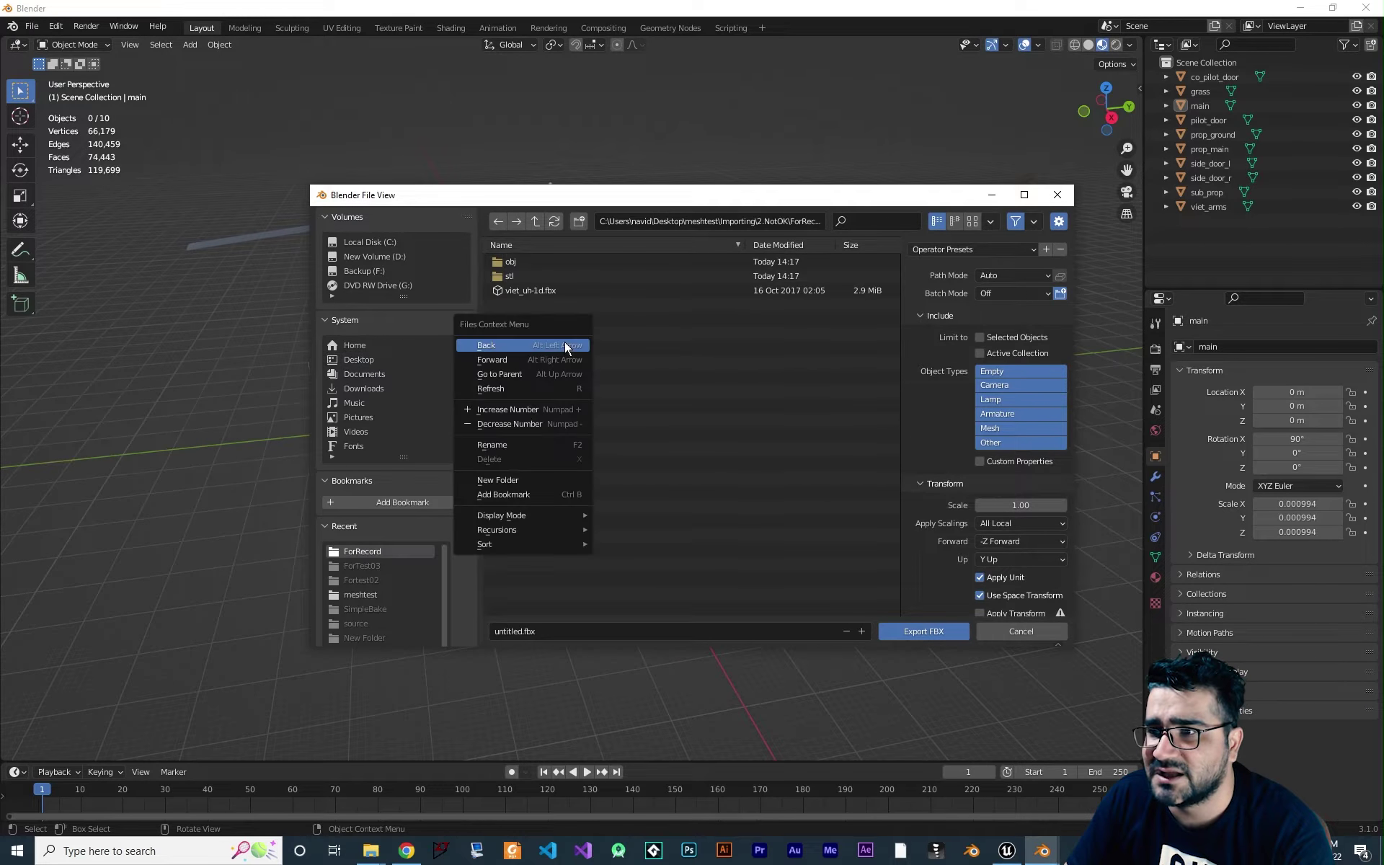
{"action": "left_click", "coordinate": [525, 447]}
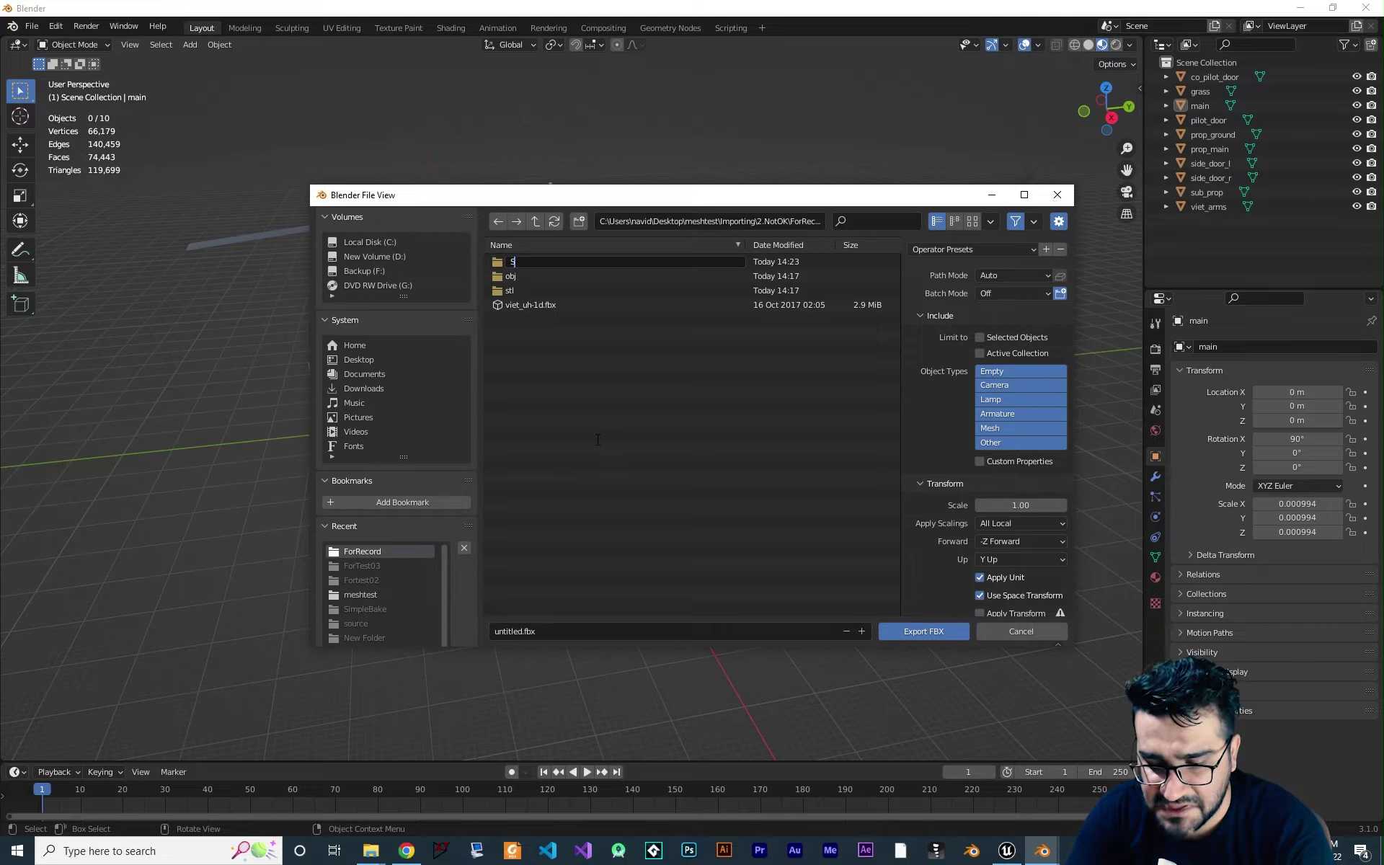
{"action": "type", "text": "ScaledOne"}
{"action": "key", "text": "Return"}
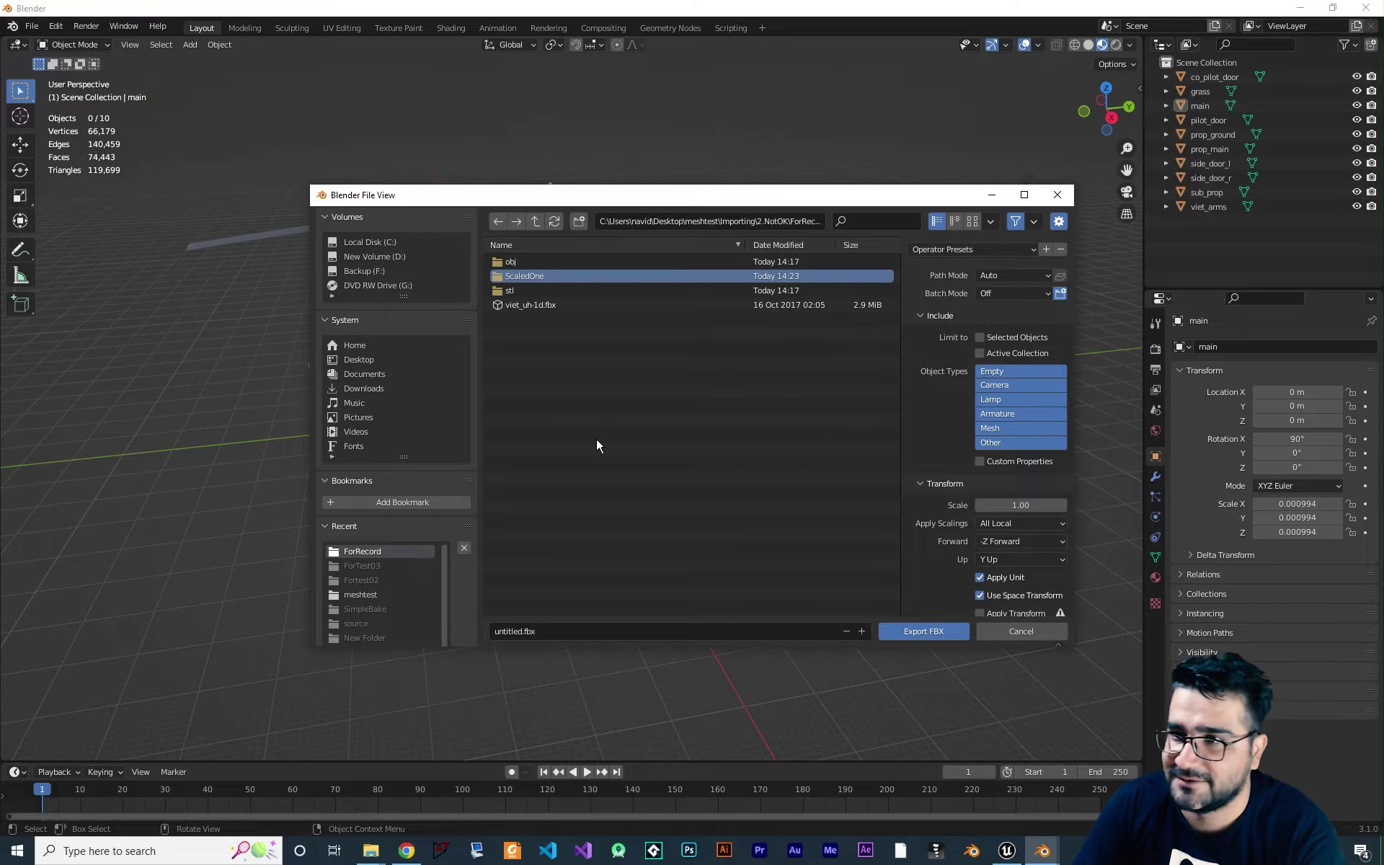
{"action": "double_click", "coordinate": [564, 277]}
{"action": "left_click", "coordinate": [925, 631]}
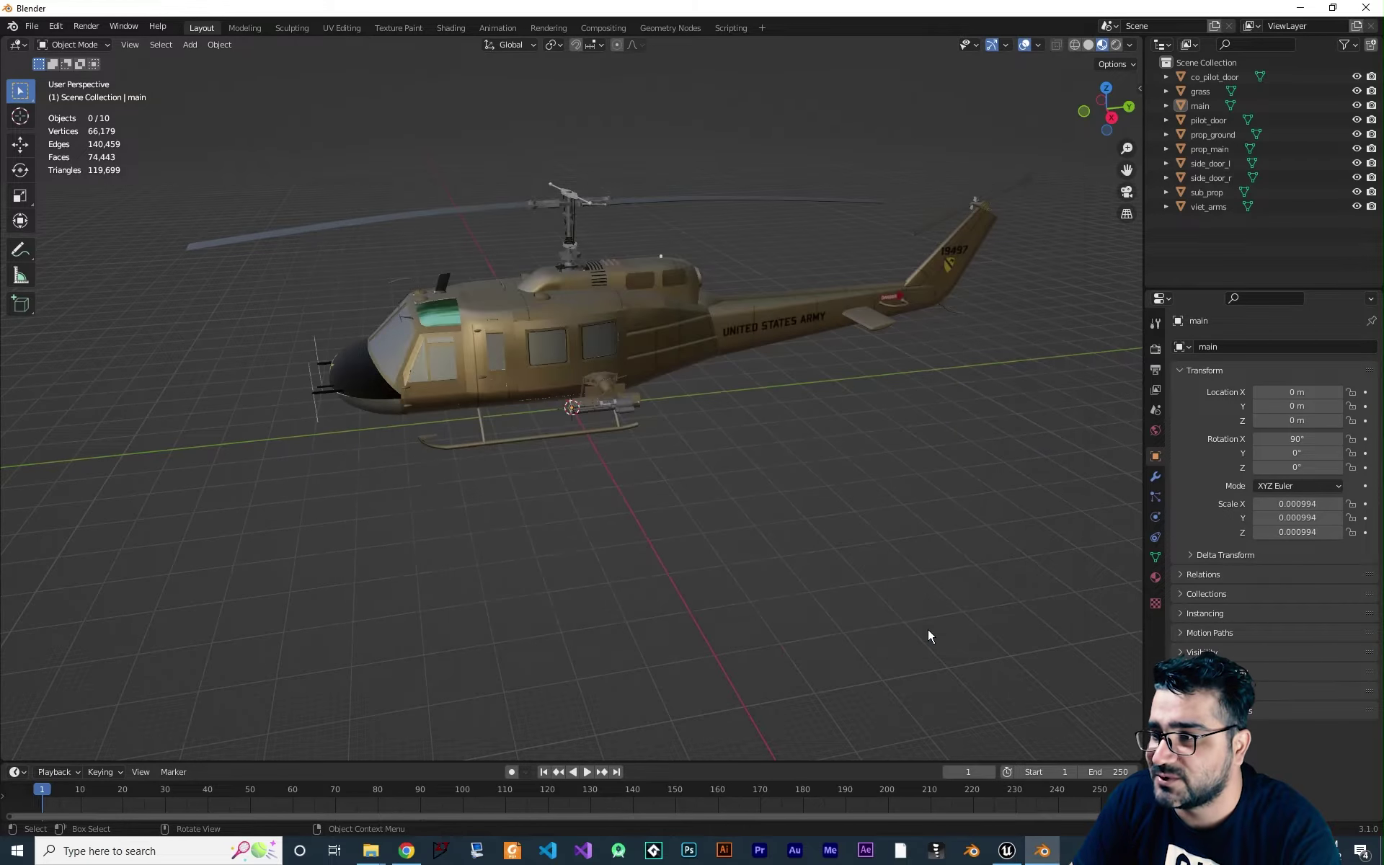
- Switch to Unreal Engine and import untitled.fbx from ScaledOne into the Record/2 content folder with the default import options
{"action": "middle_click_drag", "start_coordinate": [927, 628], "coordinate": [980, 644]}
{"action": "left_click", "coordinate": [1008, 851]}
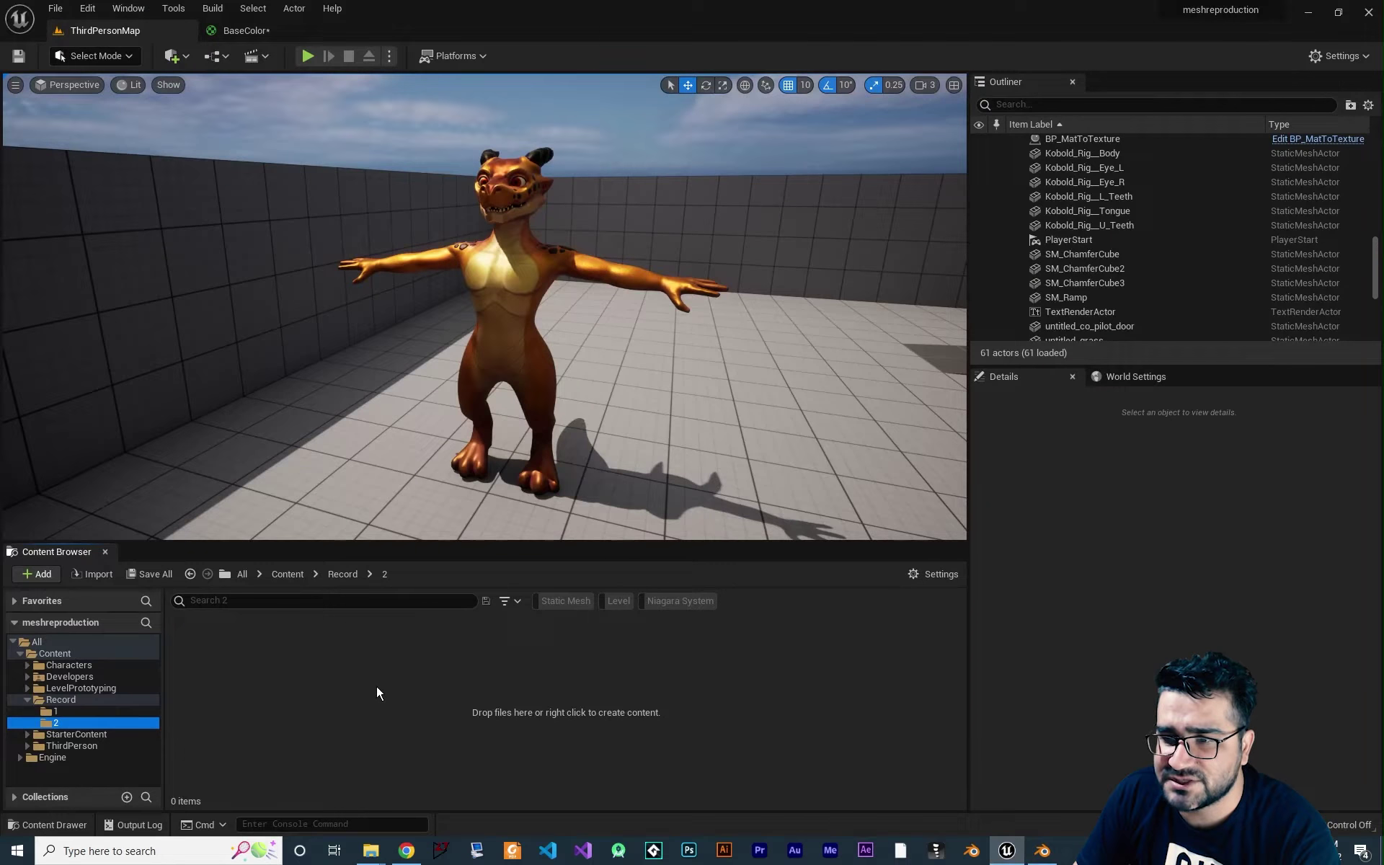
{"action": "right_click", "coordinate": [376, 686]}
{"action": "left_click", "coordinate": [437, 203]}
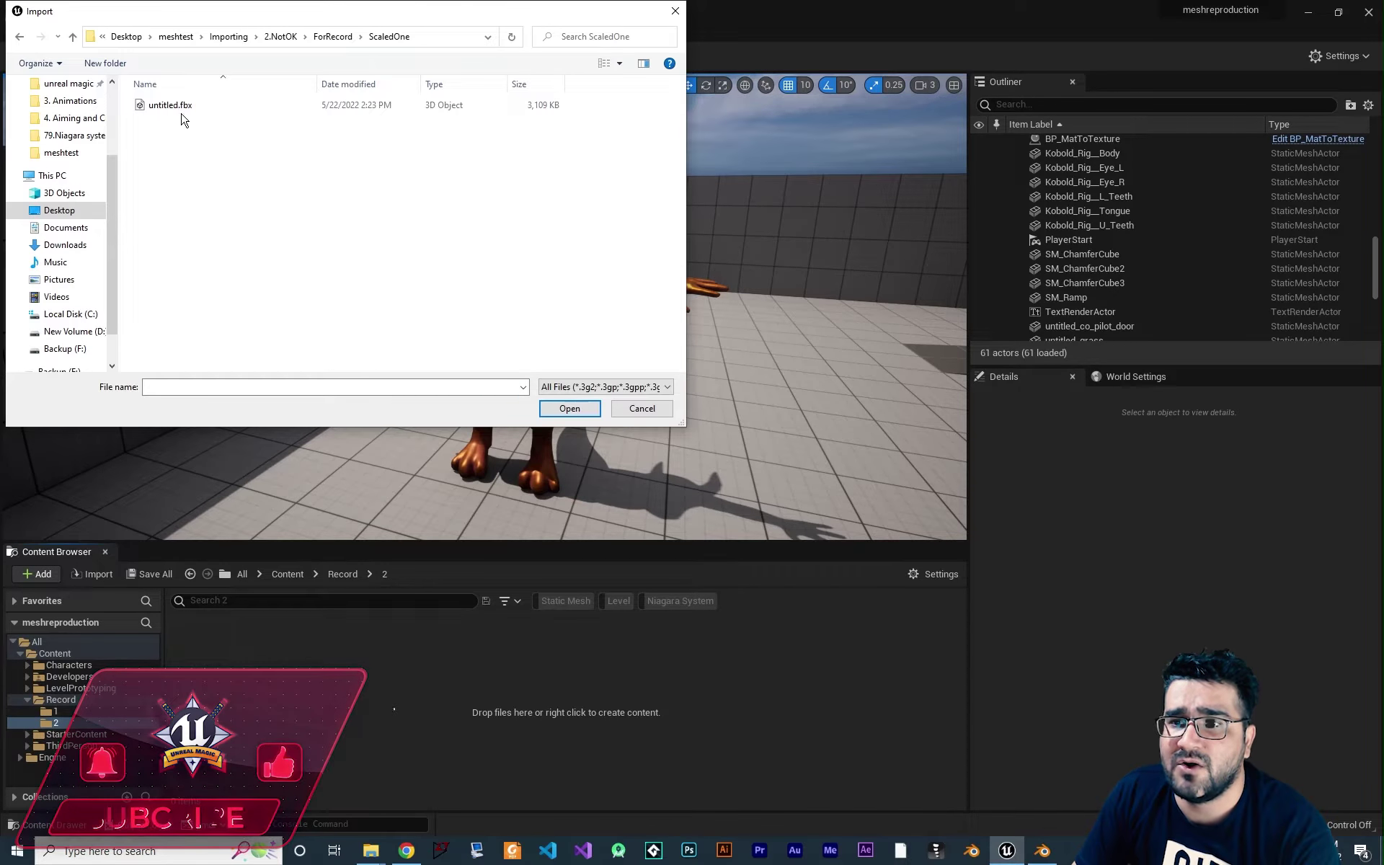
{"action": "double_click", "coordinate": [181, 114]}
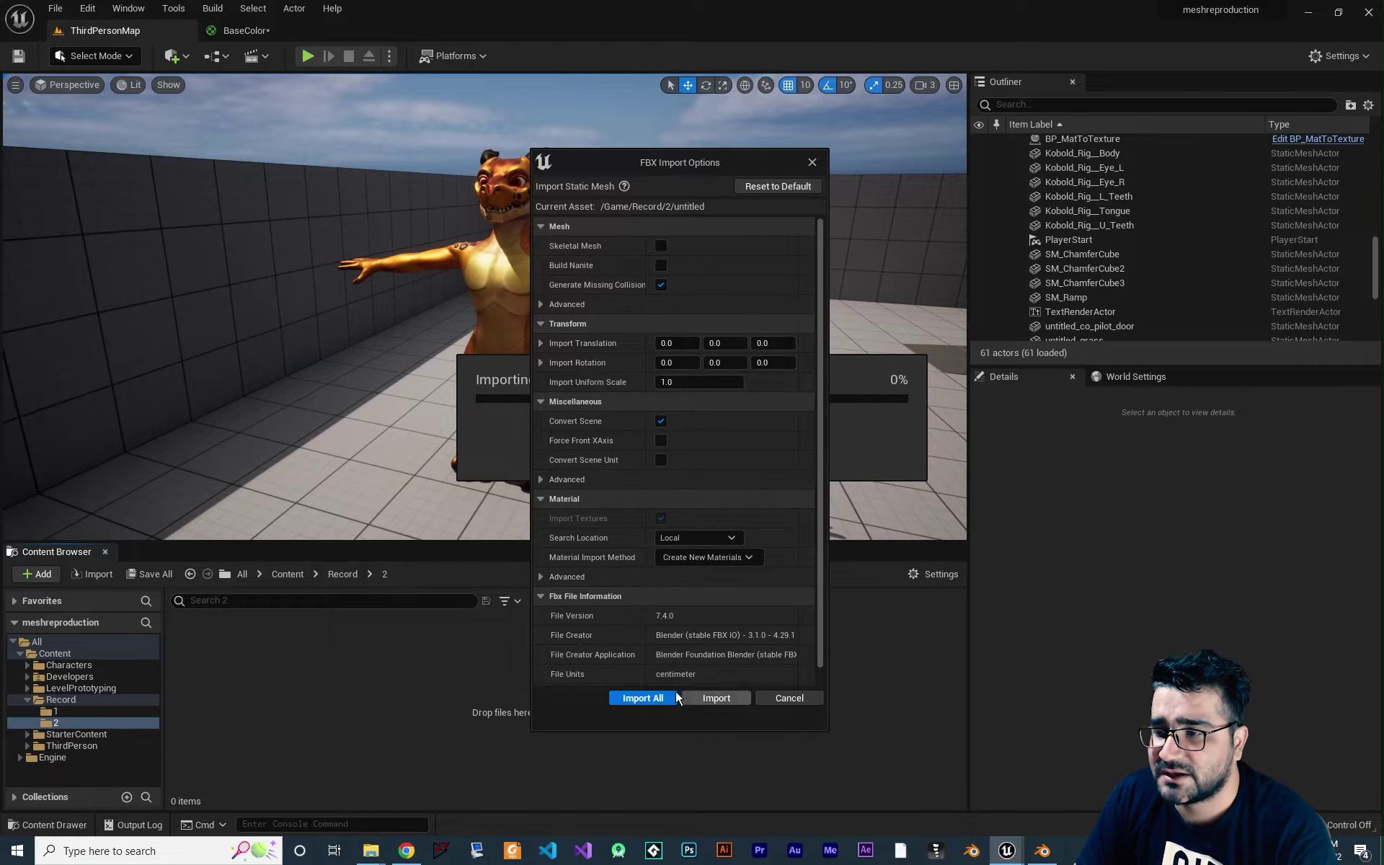
{"action": "left_click", "coordinate": [698, 697]}
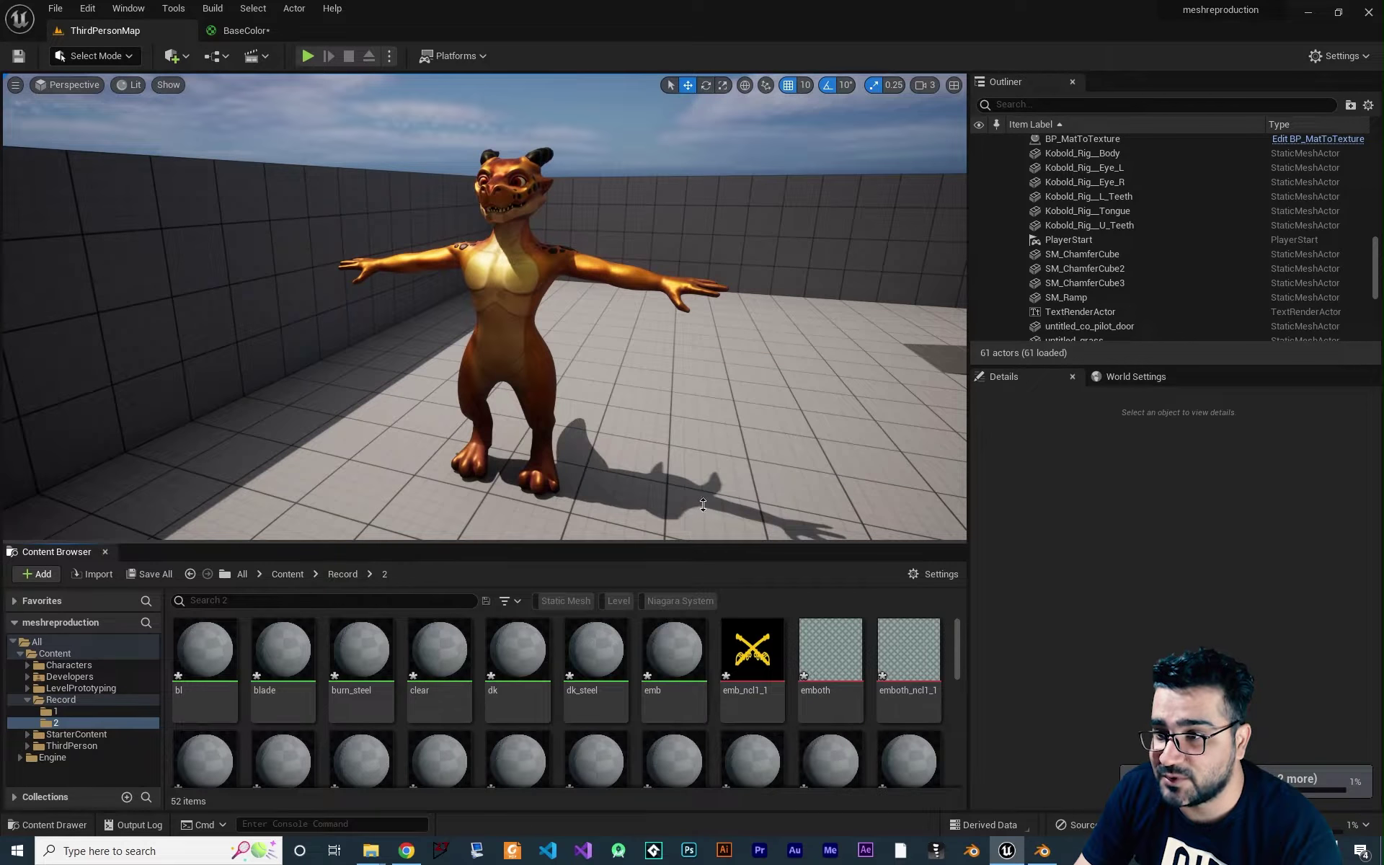
- Select the ten static meshes from untitled_co_pilot_door to untitled_viet_arms and place them together in the level's open sky
{"action": "left_click_drag", "start_coordinate": [698, 530], "coordinate": [698, 322]}
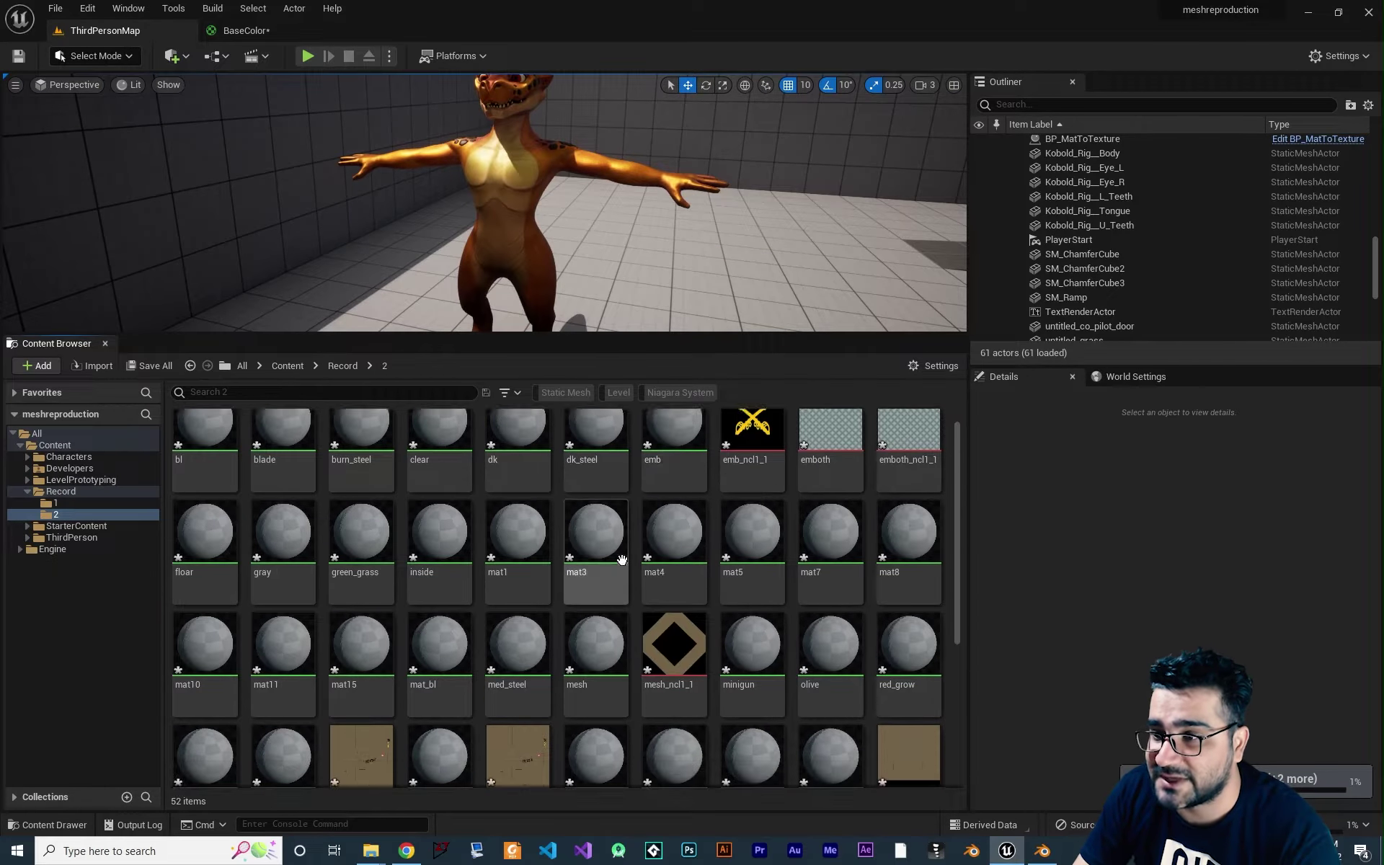
{"action": "scroll", "coordinate": [621, 558], "scroll_direction": "down", "scroll_amount": 1}
{"action": "scroll", "coordinate": [660, 612], "scroll_direction": "down", "scroll_amount": 3}
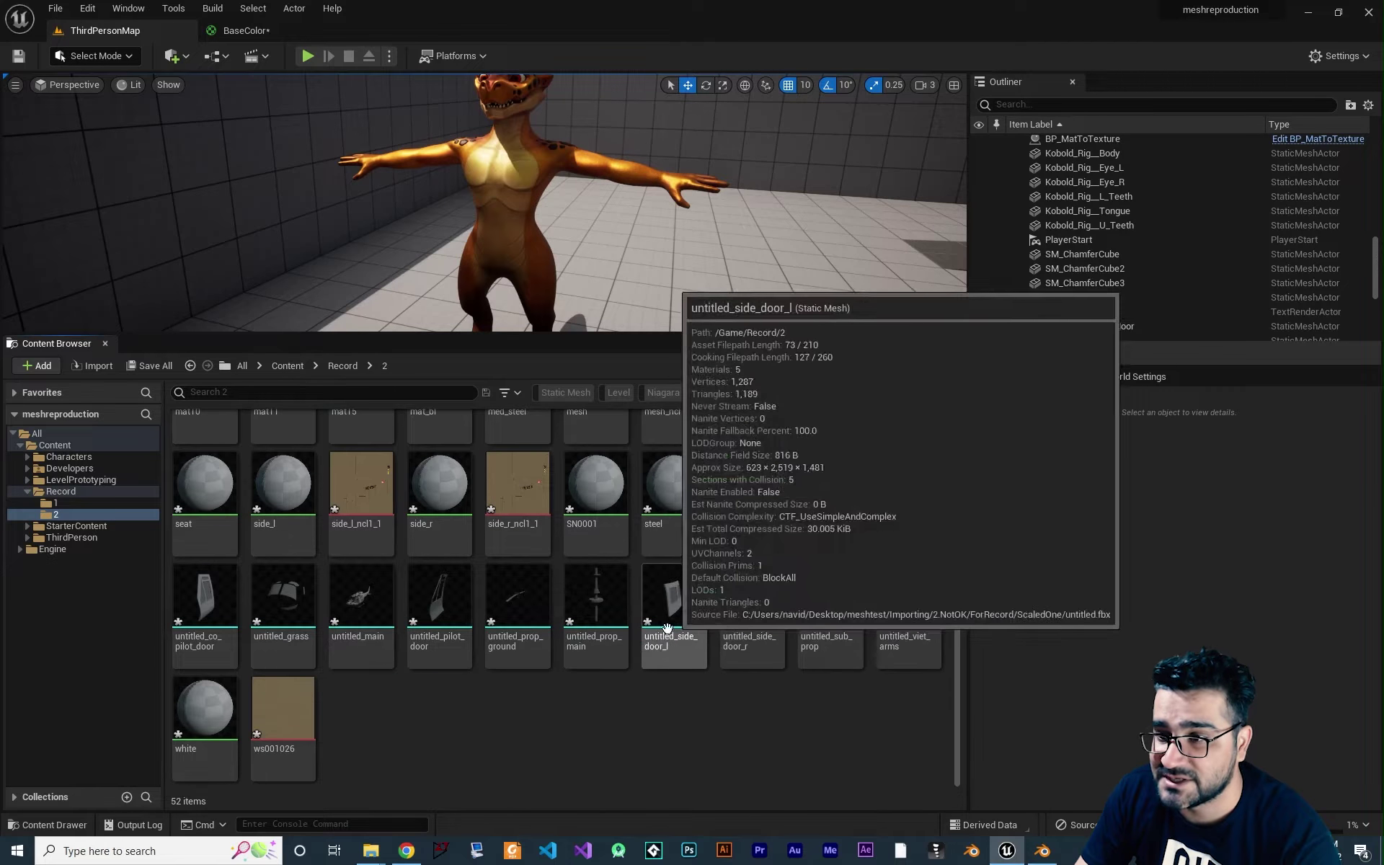
{"action": "left_click", "coordinate": [212, 603]}
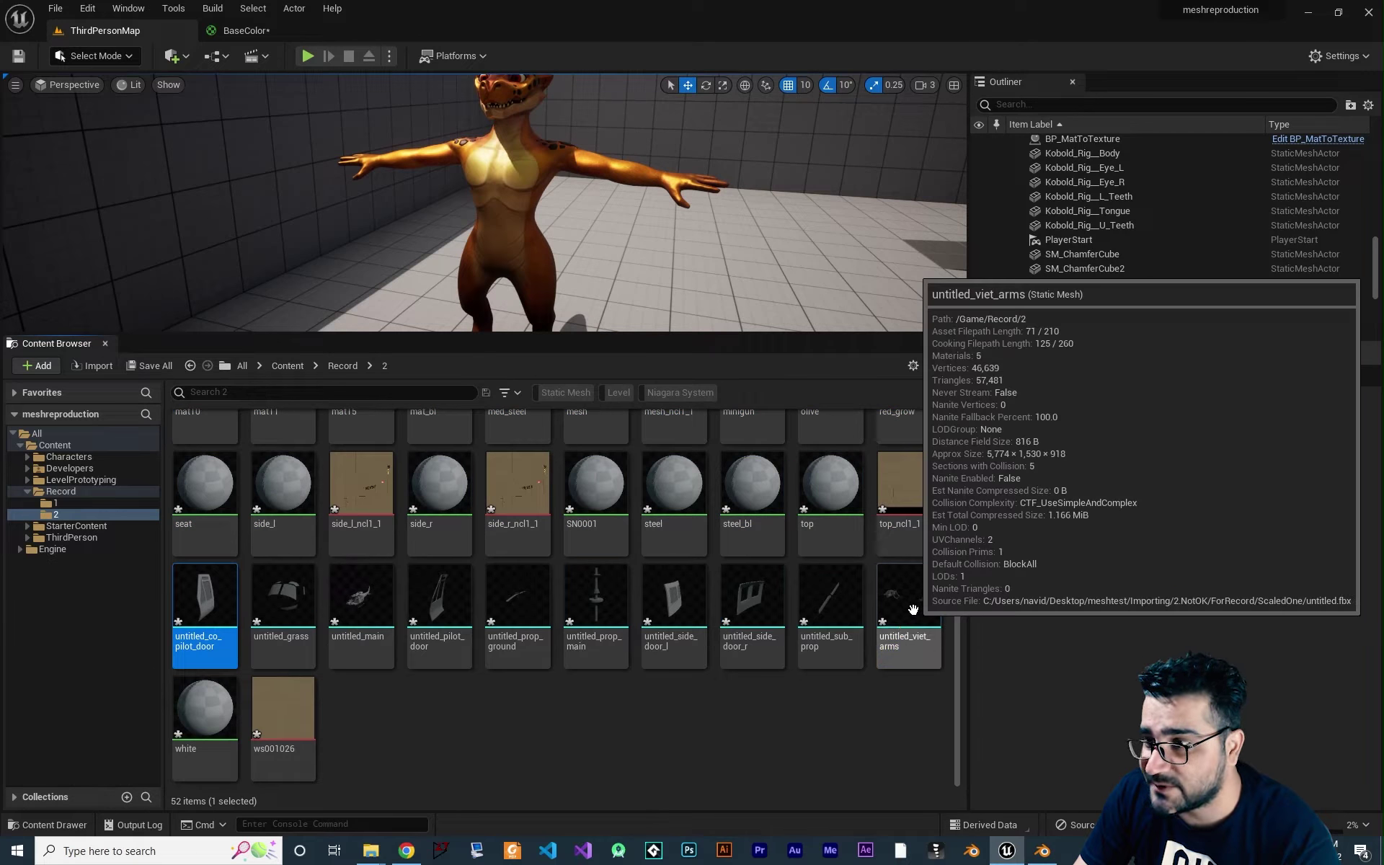
{"action": "left_click", "coordinate": [912, 609], "text": "shift"}
{"action": "right_click_drag", "start_coordinate": [313, 240], "coordinate": [527, 336]}
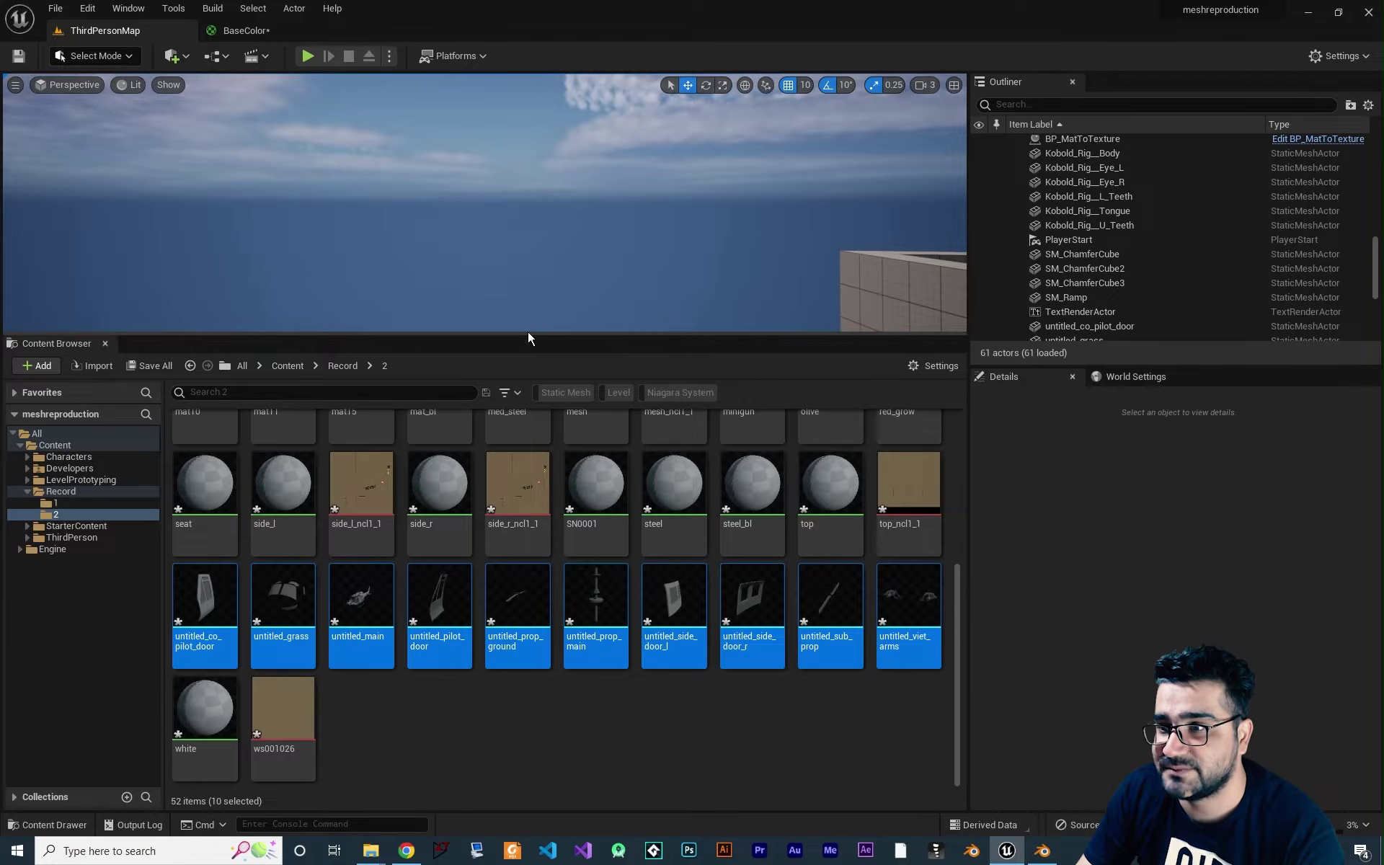
{"action": "left_click_drag", "start_coordinate": [528, 336], "coordinate": [528, 470]}
{"action": "left_click_drag", "start_coordinate": [440, 735], "coordinate": [369, 293]}
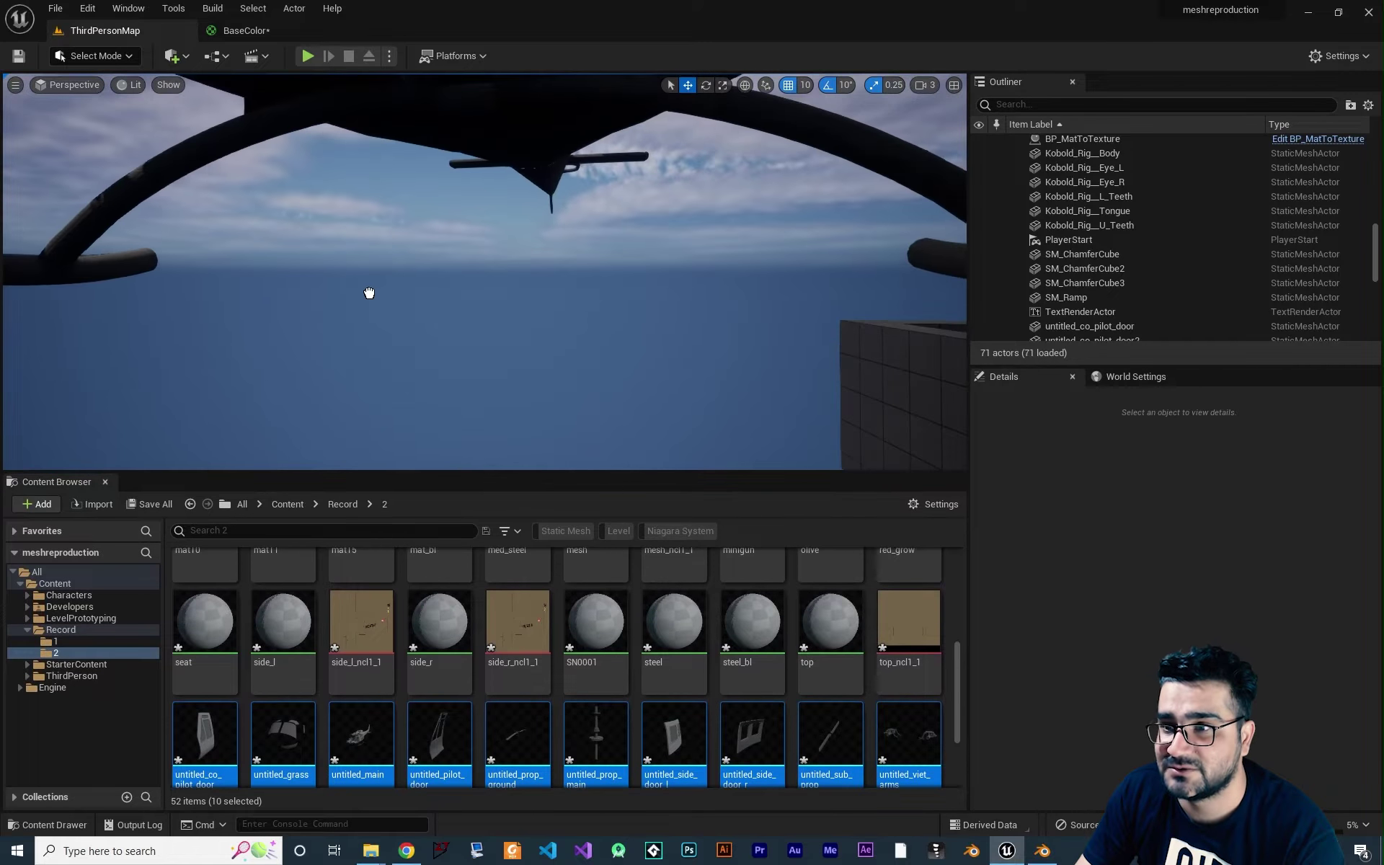
- Raise the viewport camera speed to 4 and examine the placed helicopter's fuselage, doors and nose from several sides
{"action": "right_click_drag", "start_coordinate": [469, 325], "coordinate": [440, 310]}
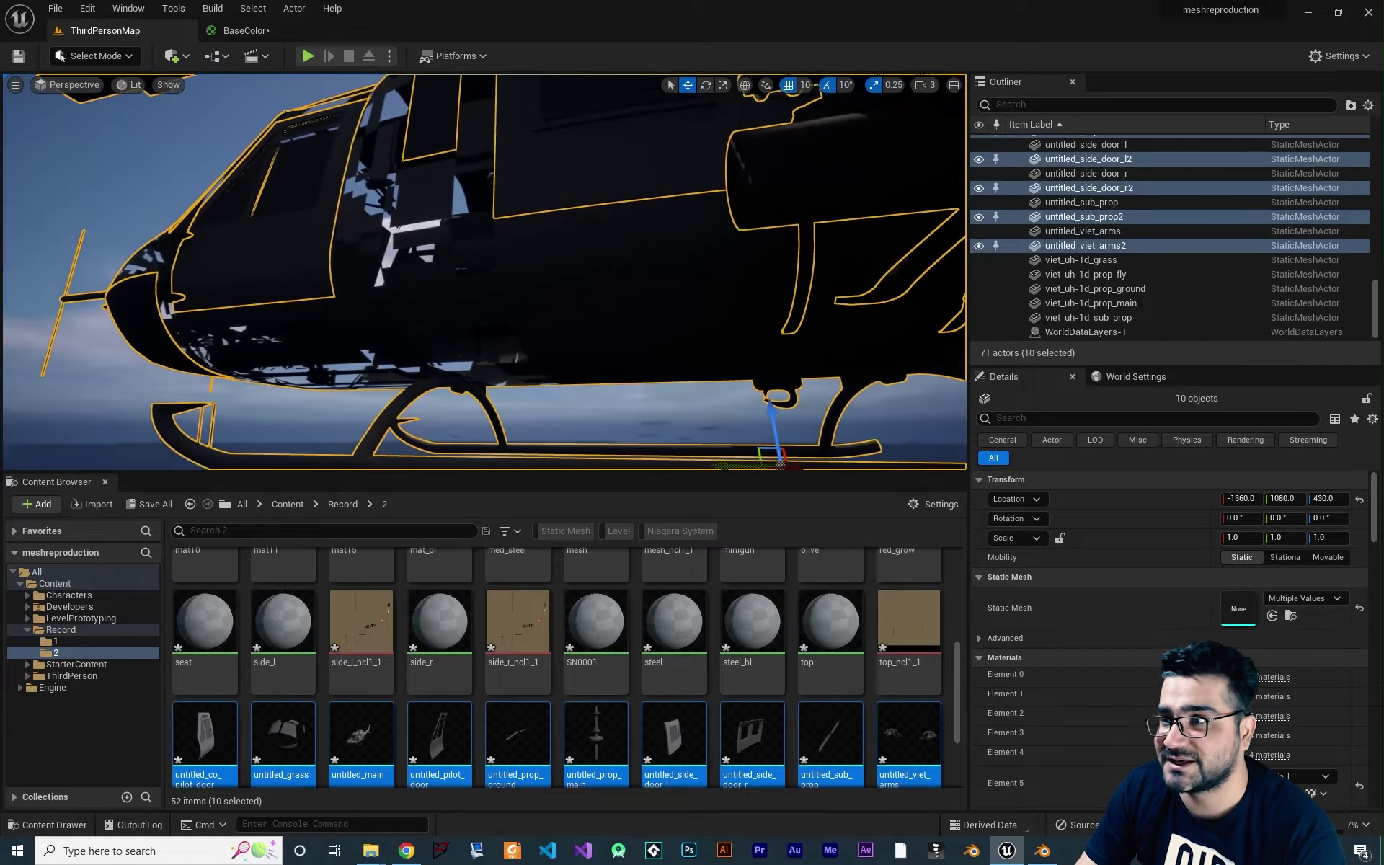
{"action": "left_click", "coordinate": [930, 85]}
{"action": "left_click_drag", "start_coordinate": [953, 118], "coordinate": [979, 119]}
{"action": "right_click_drag", "start_coordinate": [901, 181], "coordinate": [585, 334]}
{"action": "right_click_drag", "start_coordinate": [382, 271], "coordinate": [343, 276]}
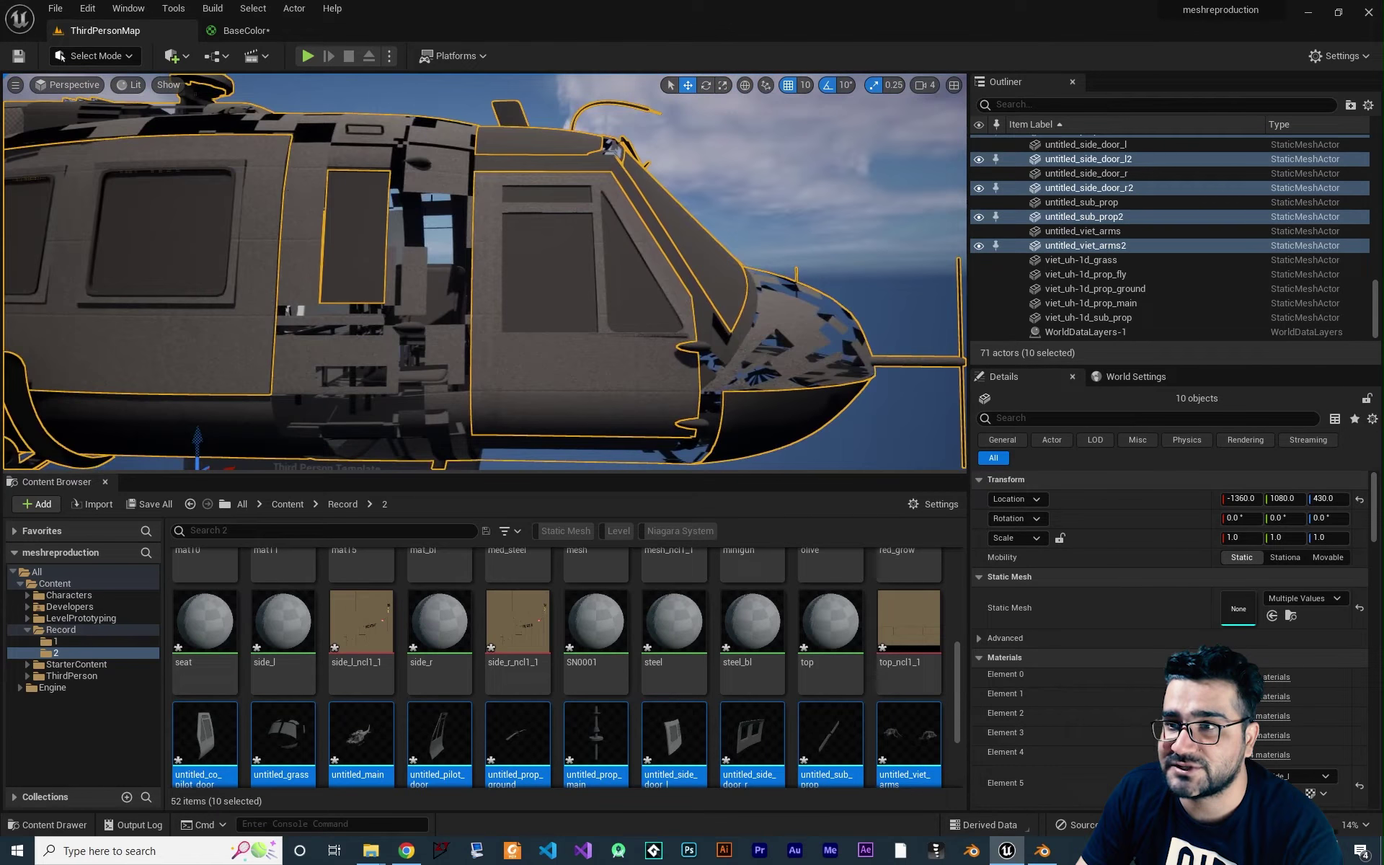
{"action": "right_click_drag", "start_coordinate": [539, 287], "coordinate": [508, 289]}
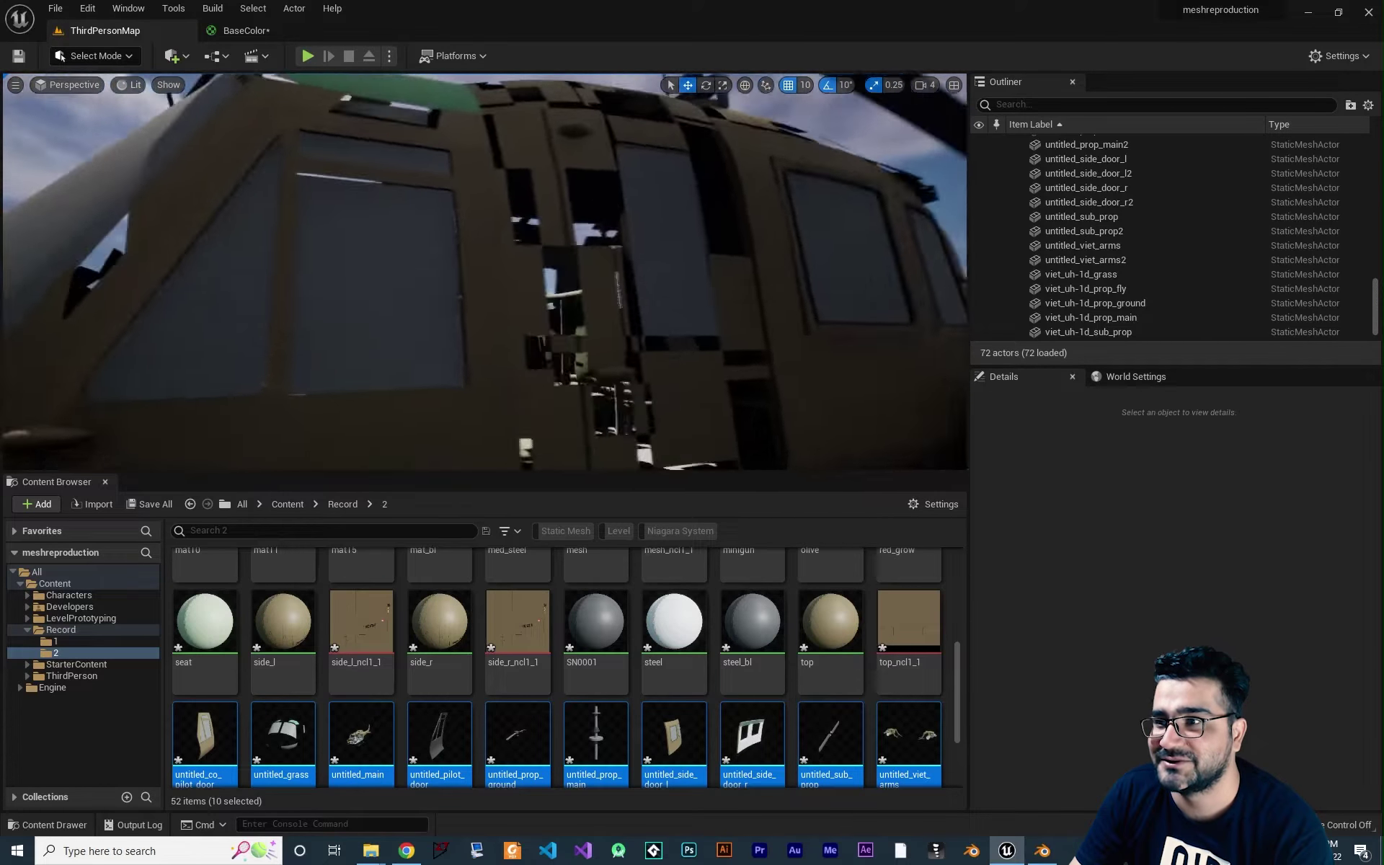
{"action": "right_click_drag", "start_coordinate": [726, 287], "coordinate": [726, 287]}
- Switch to Blender and scale all helicopter parts down together to an object scale of about 0.00024, leaving nothing selected
{"action": "left_click", "coordinate": [1044, 850]}
{"action": "right_click", "coordinate": [783, 466]}
{"action": "middle_click_drag", "start_coordinate": [865, 482], "coordinate": [877, 469]}
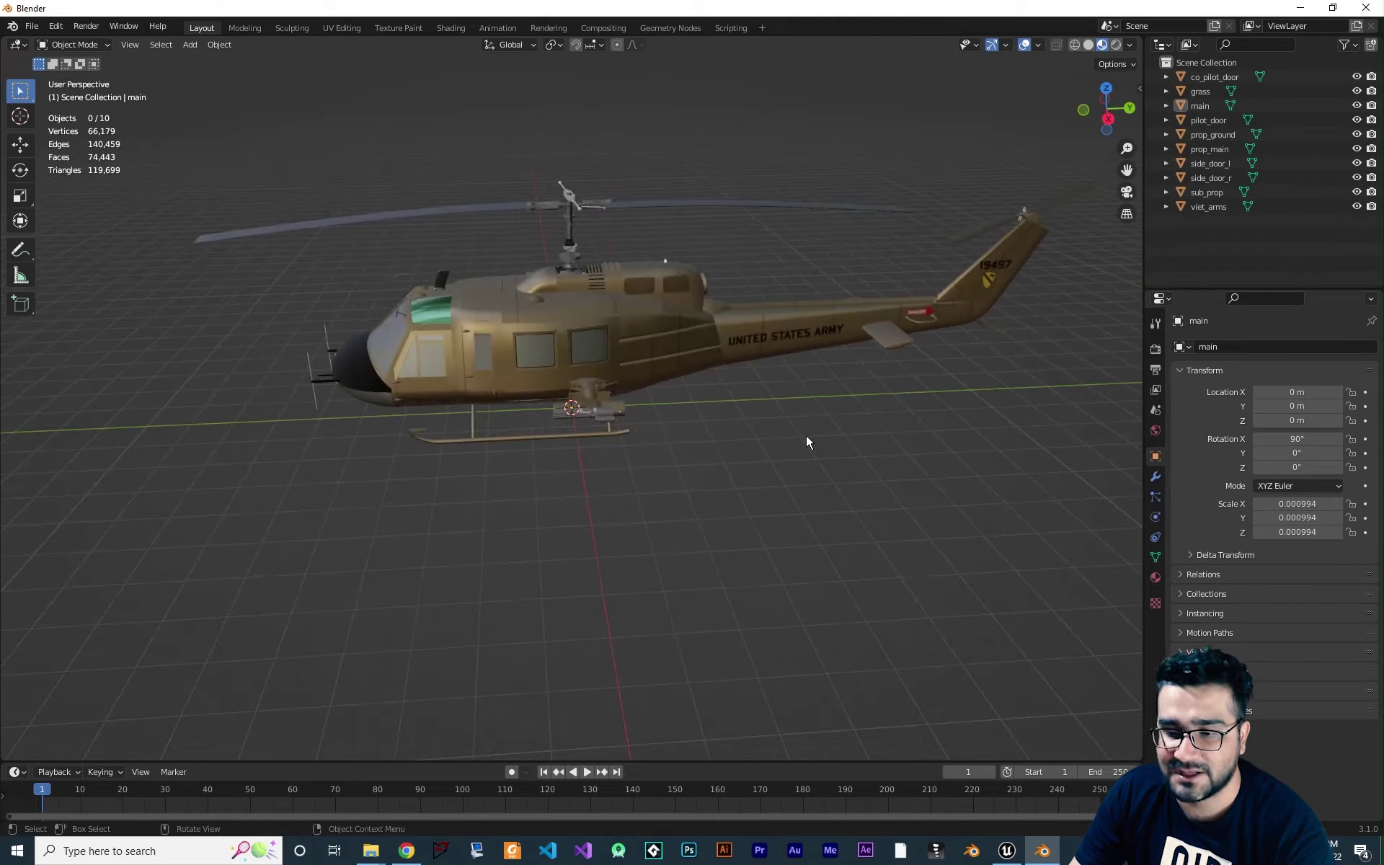
{"action": "key", "text": "a"}
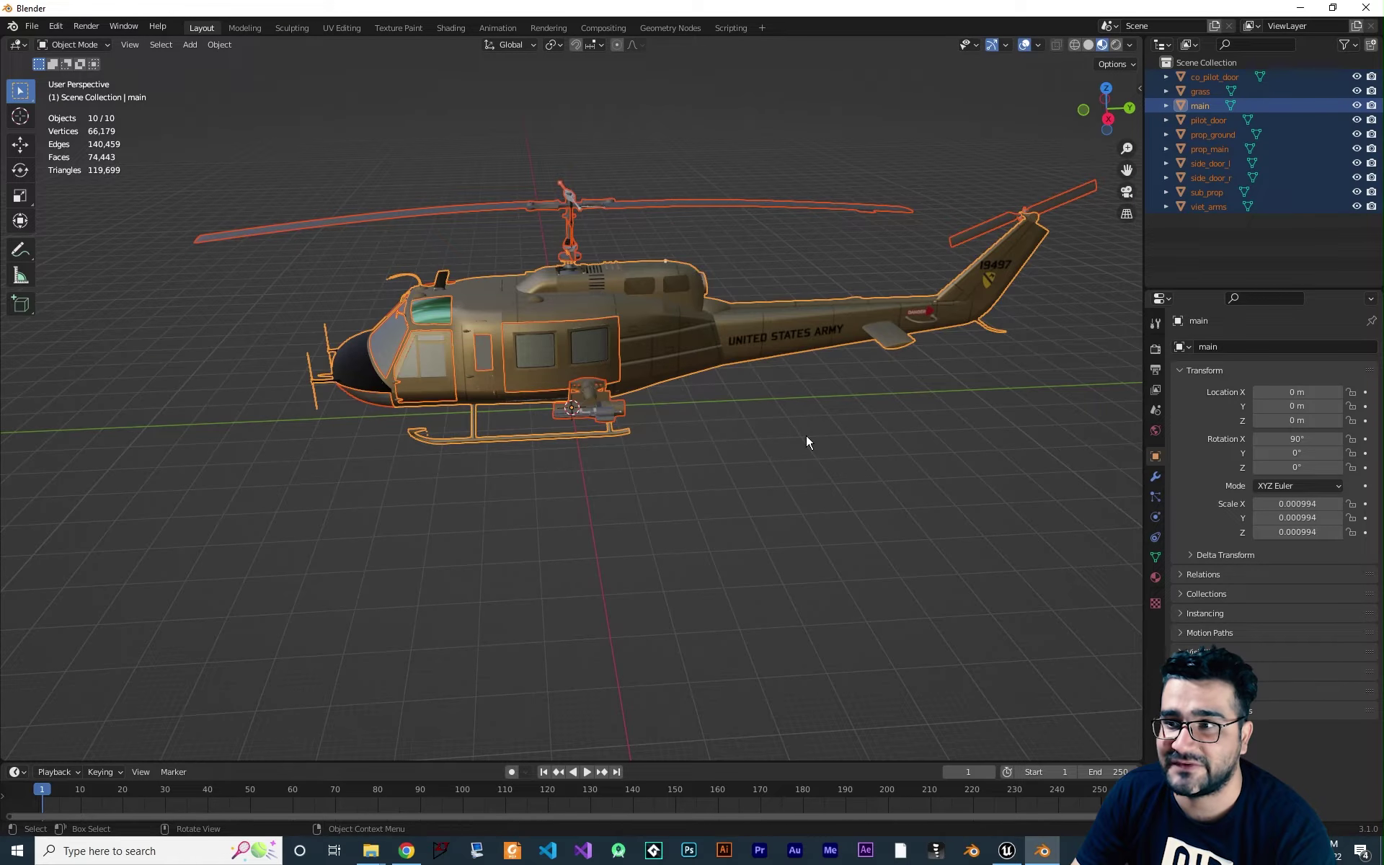
{"action": "key", "text": "s"}
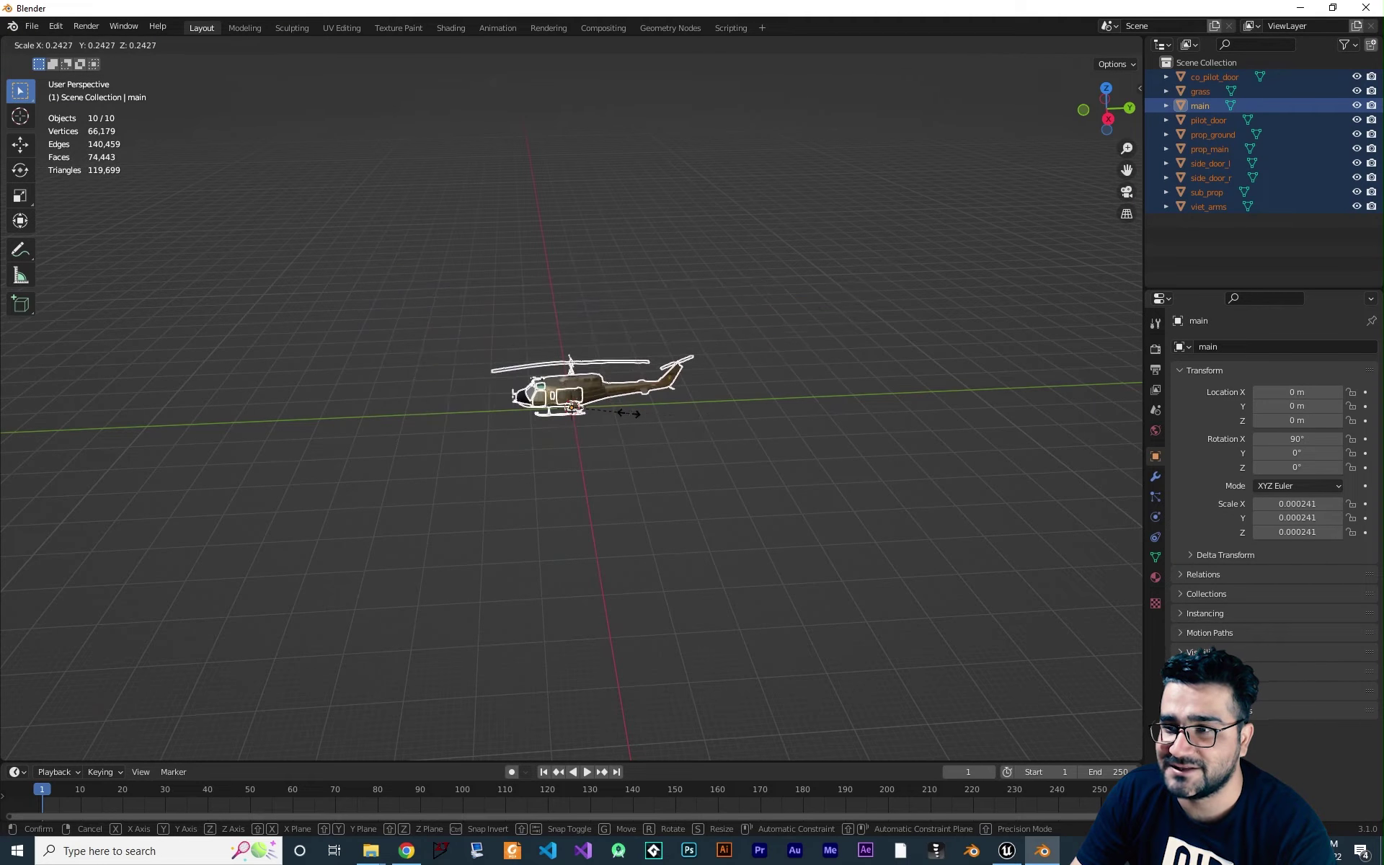
{"action": "left_click", "coordinate": [629, 411]}
{"action": "scroll", "coordinate": [533, 450], "scroll_direction": "up", "scroll_amount": 5}
{"action": "middle_click_drag", "start_coordinate": [519, 454], "coordinate": [696, 411]}
{"action": "left_click", "coordinate": [697, 416]}
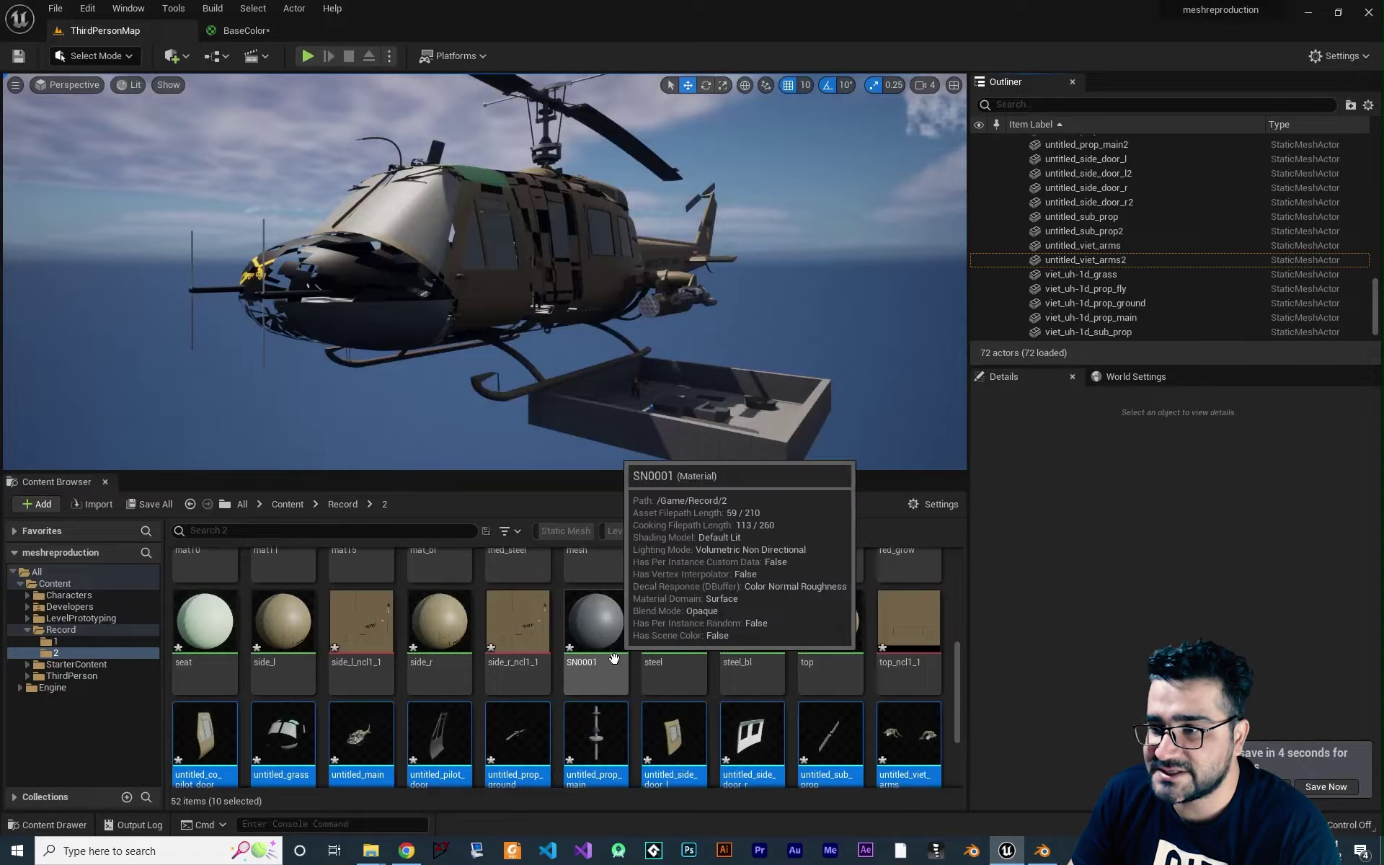
- Switch to Unreal Engine and look through the imported materials, textures and meshes in the Record/2 folder
{"action": "scroll", "coordinate": [519, 653], "scroll_direction": "down", "scroll_amount": 2}
{"action": "scroll", "coordinate": [519, 653], "scroll_direction": "up", "scroll_amount": 2}
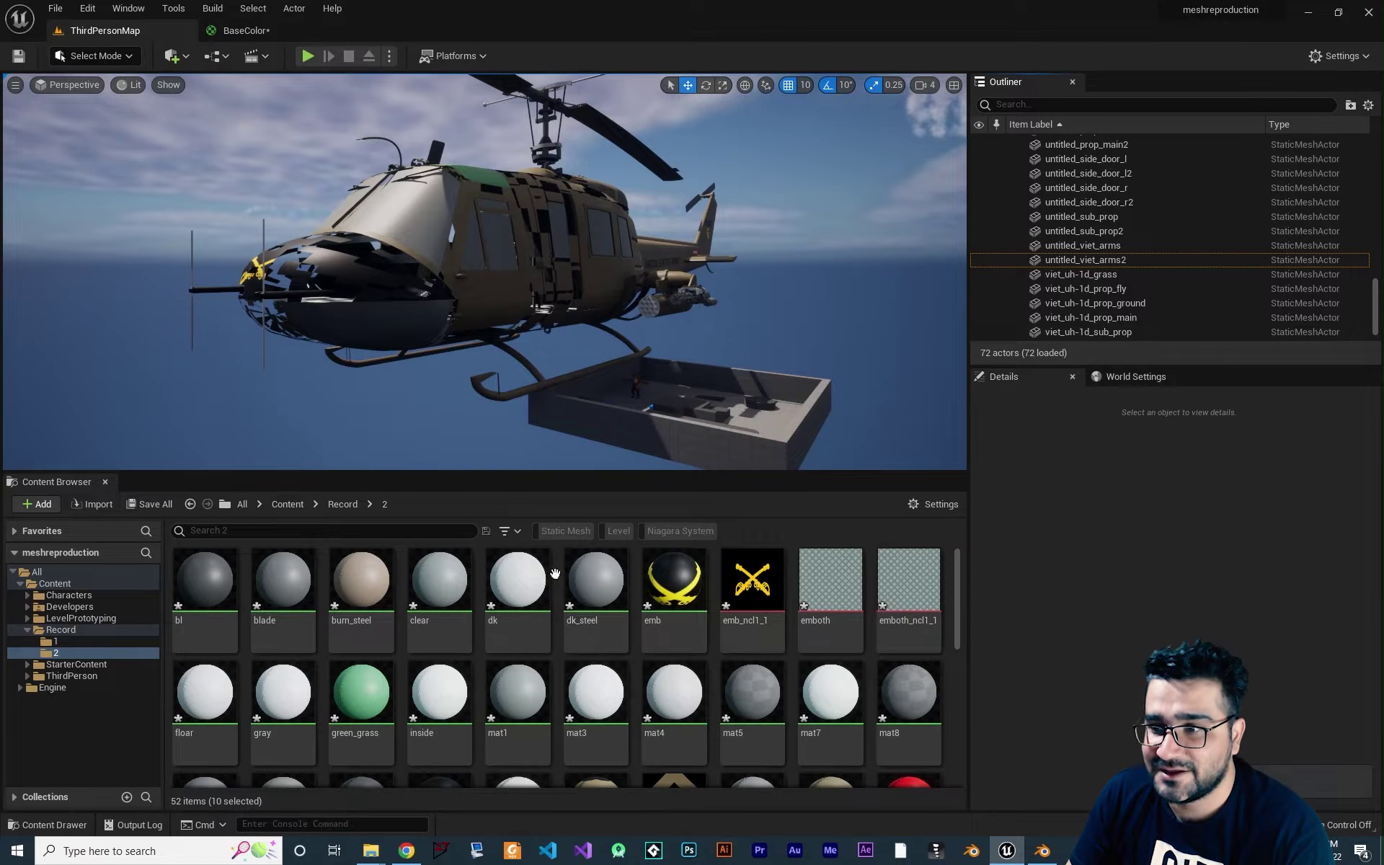
{"action": "scroll", "coordinate": [424, 629], "scroll_direction": "down", "scroll_amount": 1}
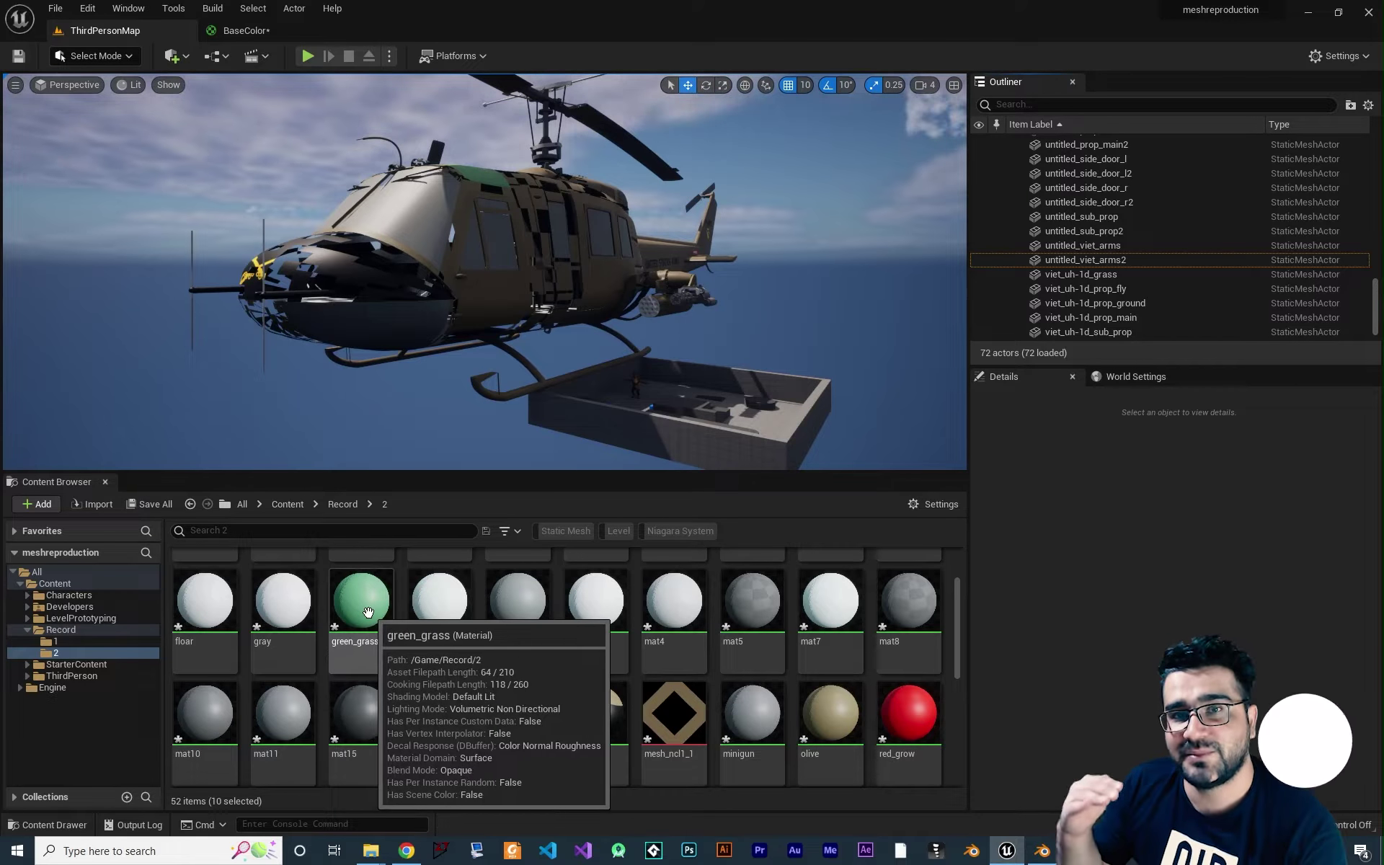
{"action": "scroll", "coordinate": [491, 646], "scroll_direction": "up", "scroll_amount": 1}
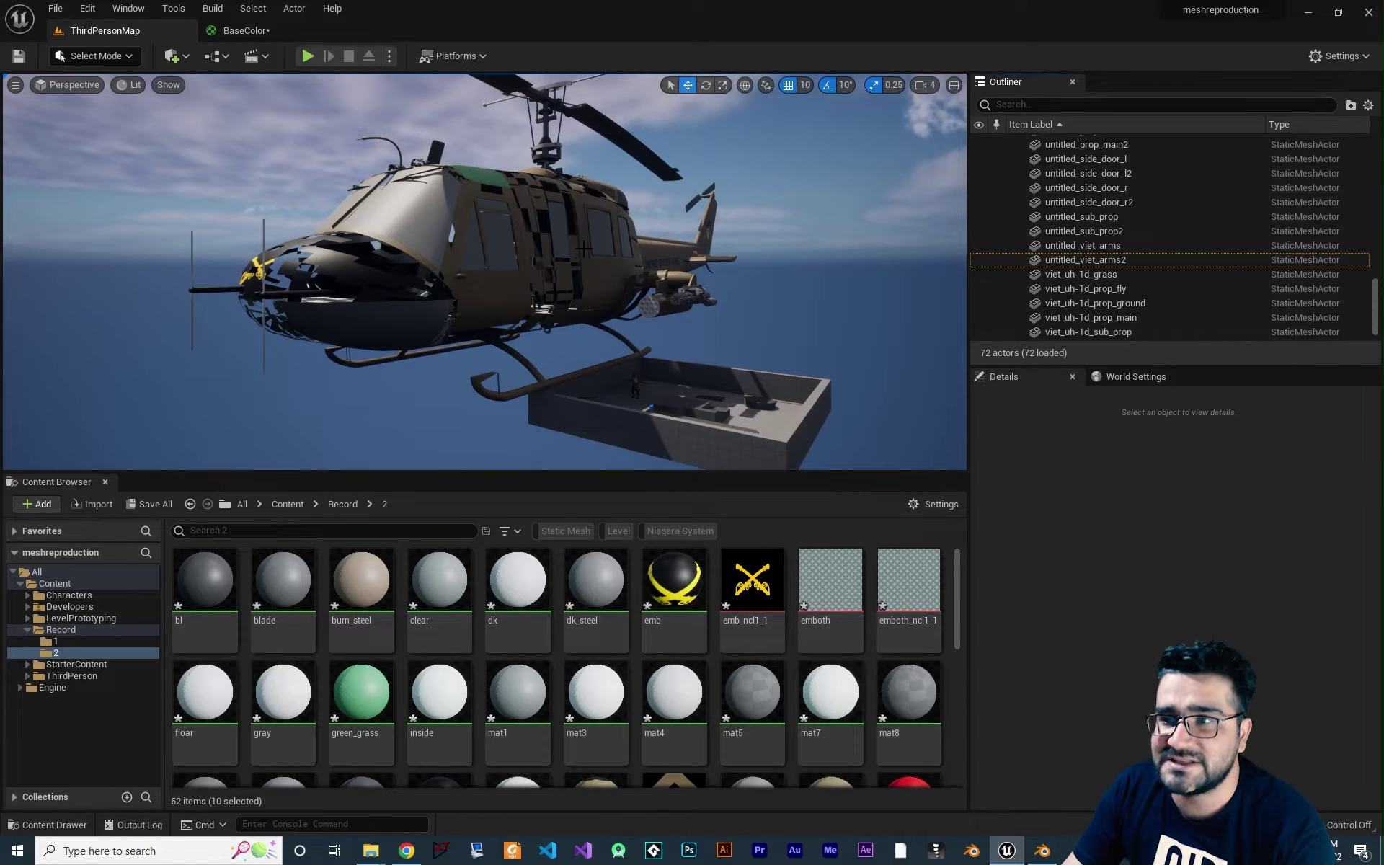
{"action": "scroll", "coordinate": [518, 721], "scroll_direction": "down", "scroll_amount": 5}
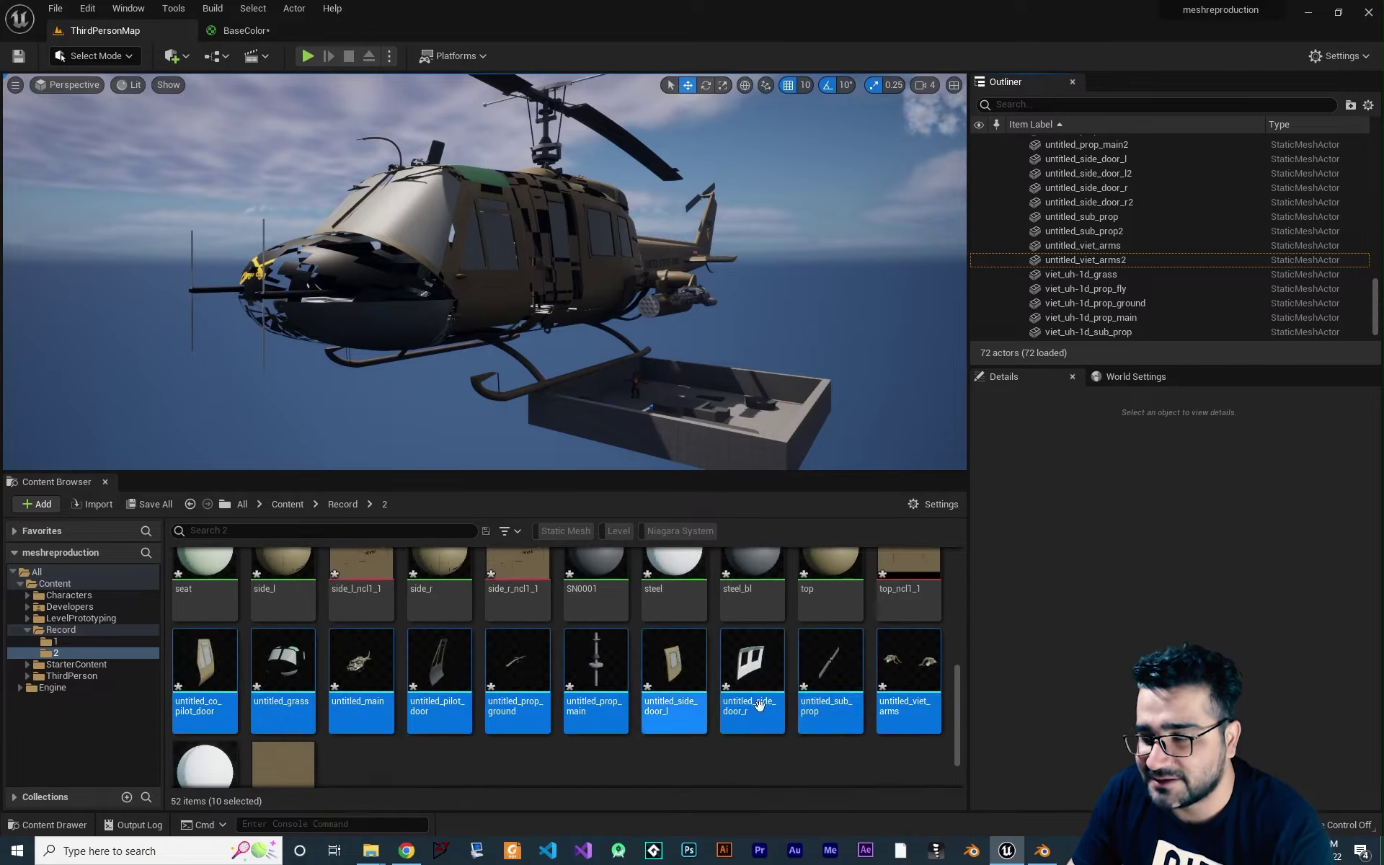
- Switch to Blender and look through the list of materials assigned to the main helicopter body
{"action": "key", "text": "alt+Tab"}
{"action": "middle_click_drag", "start_coordinate": [605, 471], "coordinate": [633, 443]}
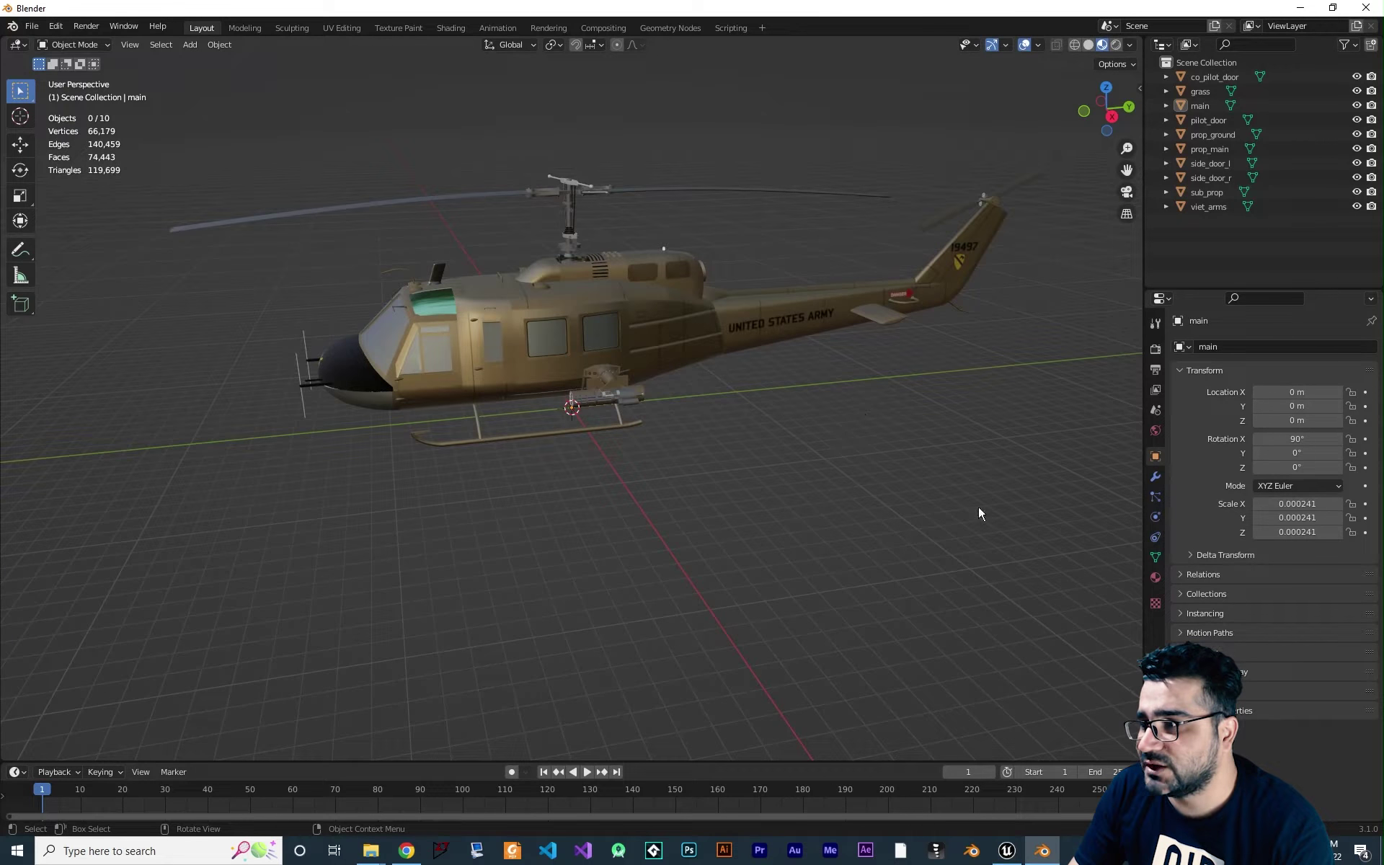
{"action": "left_click", "coordinate": [1155, 577]}
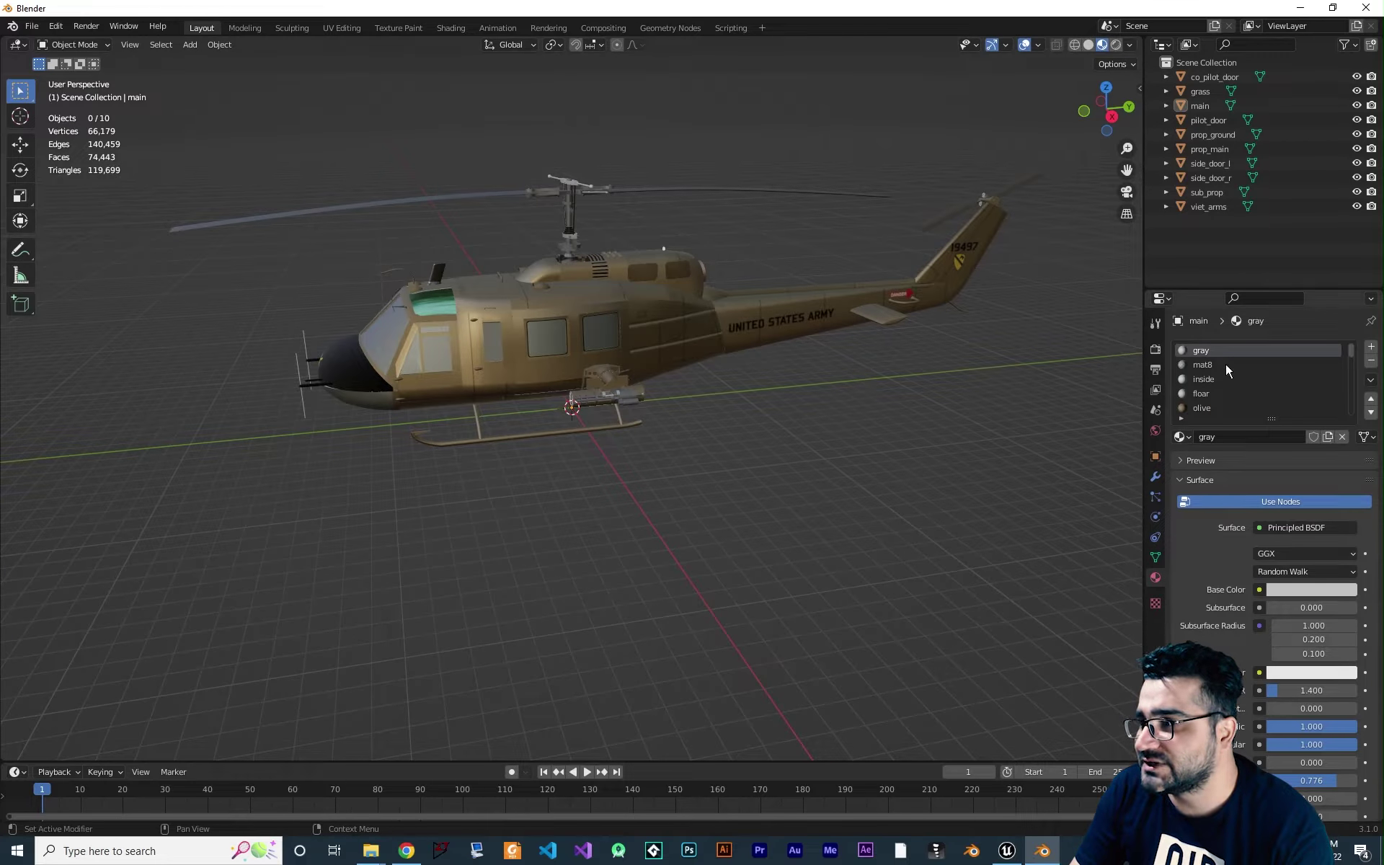
{"action": "scroll", "coordinate": [1226, 364], "scroll_direction": "down", "scroll_amount": 15}
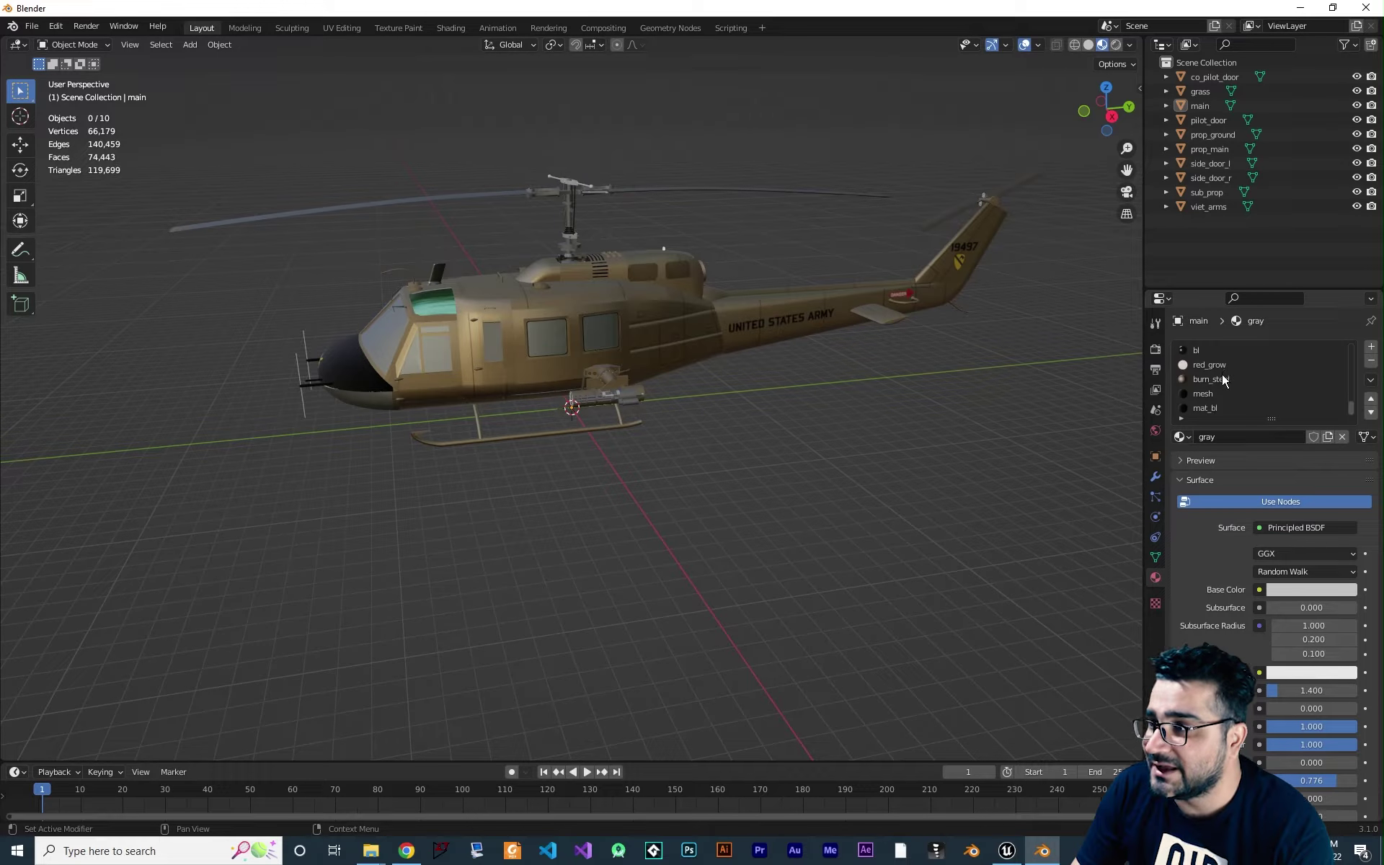
{"action": "scroll", "coordinate": [1211, 401], "scroll_direction": "up", "scroll_amount": 20}
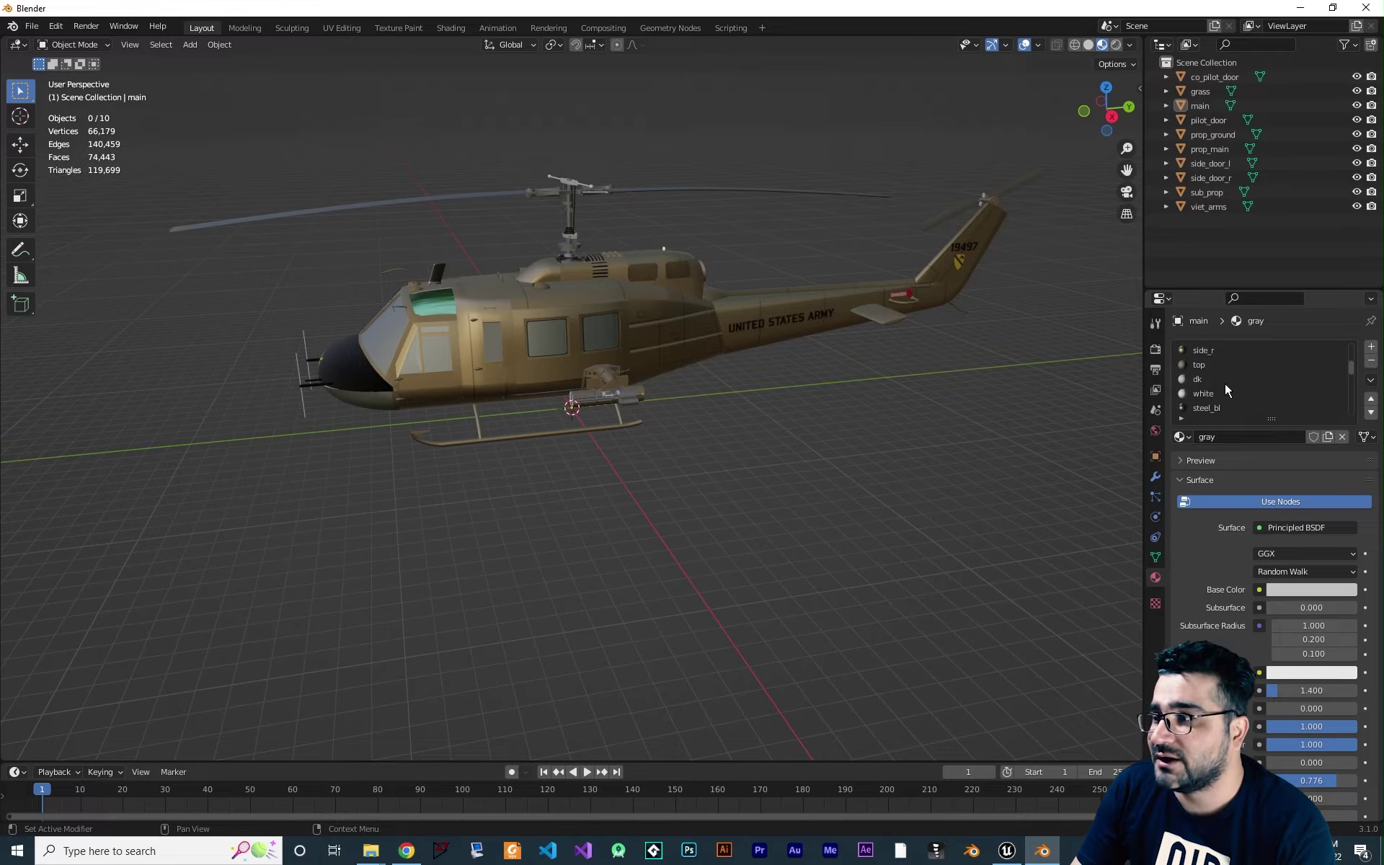
- Compare the imported helicopter and its materials in Unreal Engine with the source model in Blender
{"action": "left_click", "coordinate": [1007, 851]}
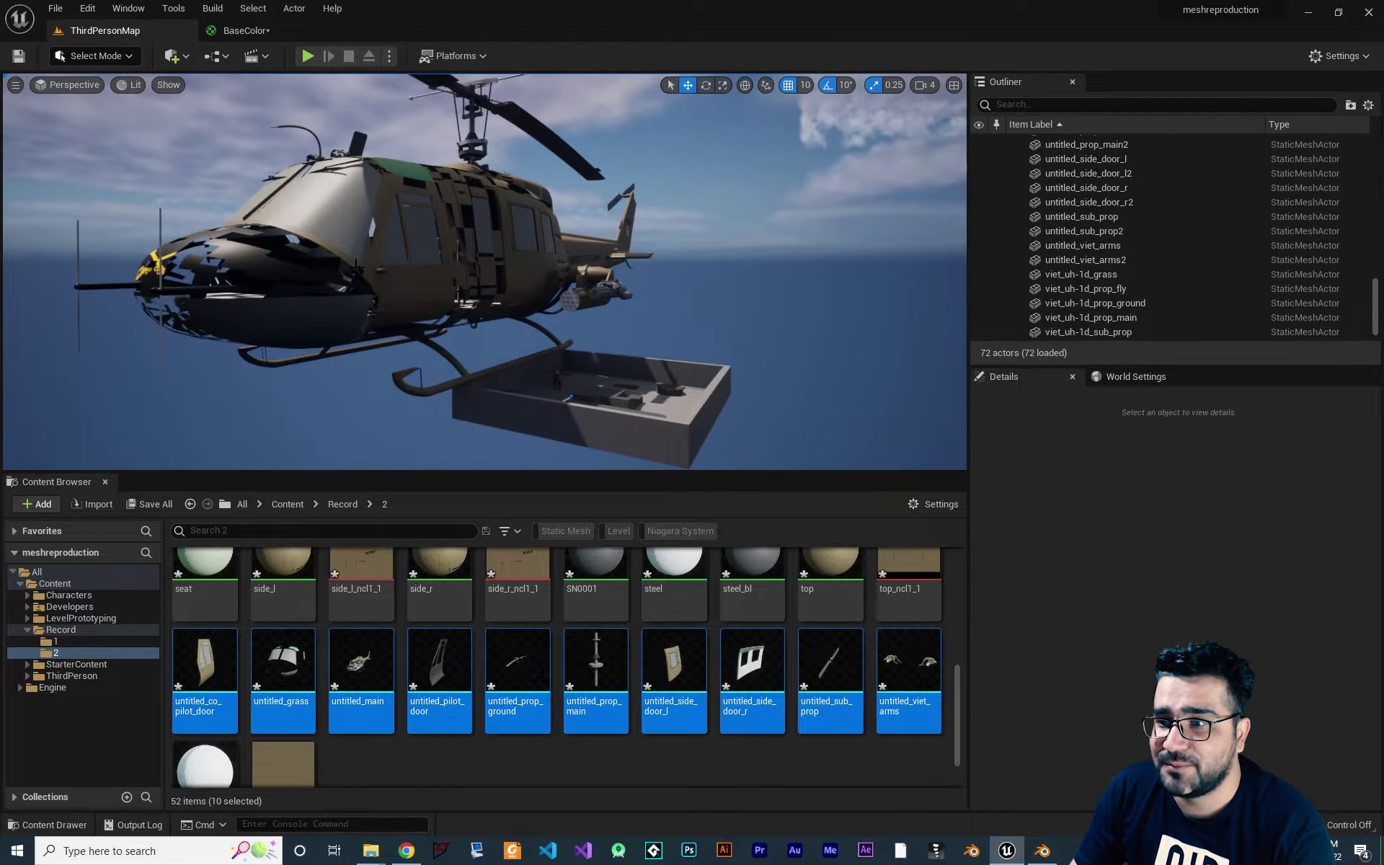
{"action": "scroll", "coordinate": [414, 673], "scroll_direction": "up", "scroll_amount": 5}
{"action": "scroll", "coordinate": [414, 673], "scroll_direction": "up", "scroll_amount": 2}
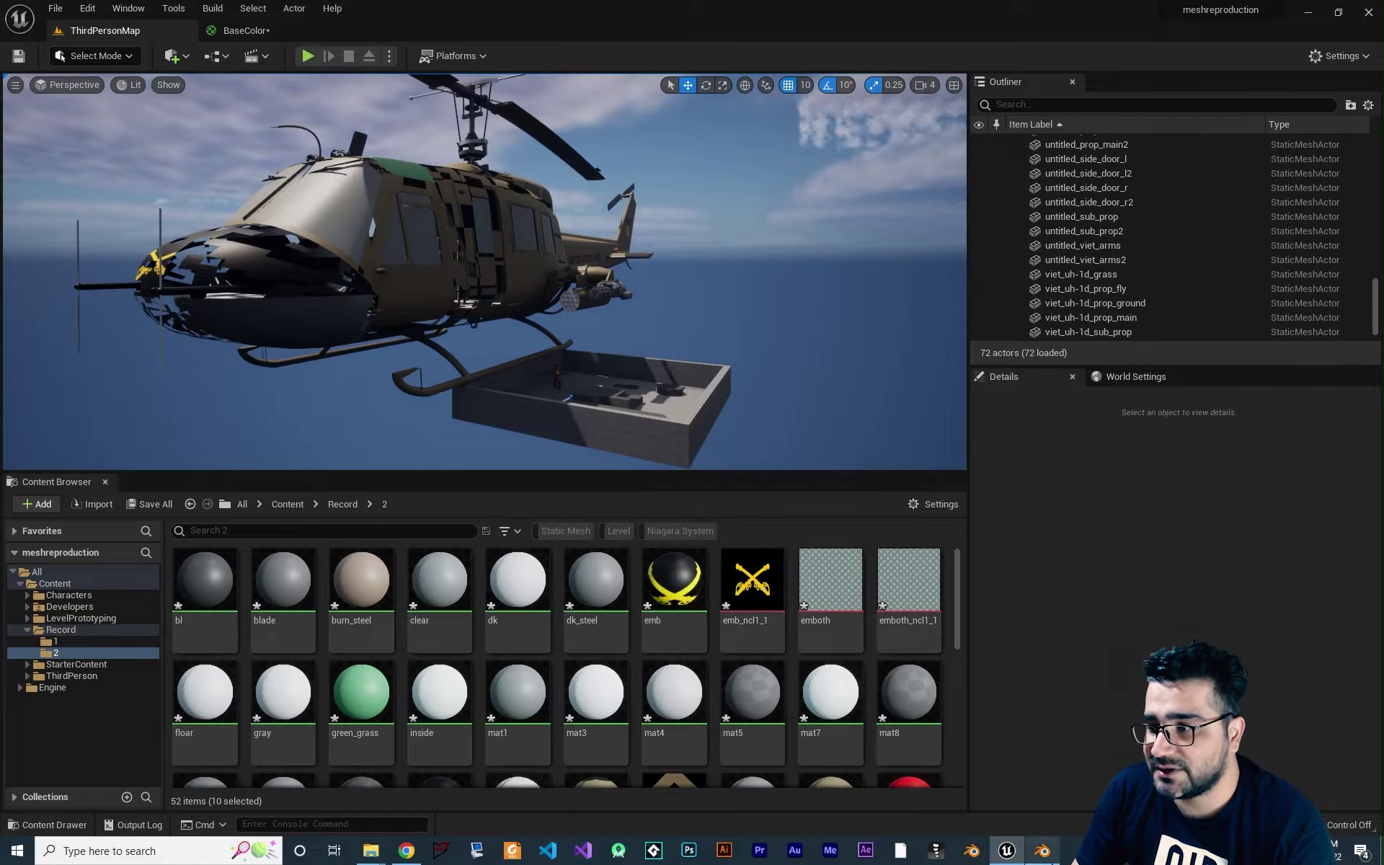
{"action": "left_click", "coordinate": [1043, 850]}
{"action": "middle_click_drag", "start_coordinate": [688, 473], "coordinate": [636, 472]}
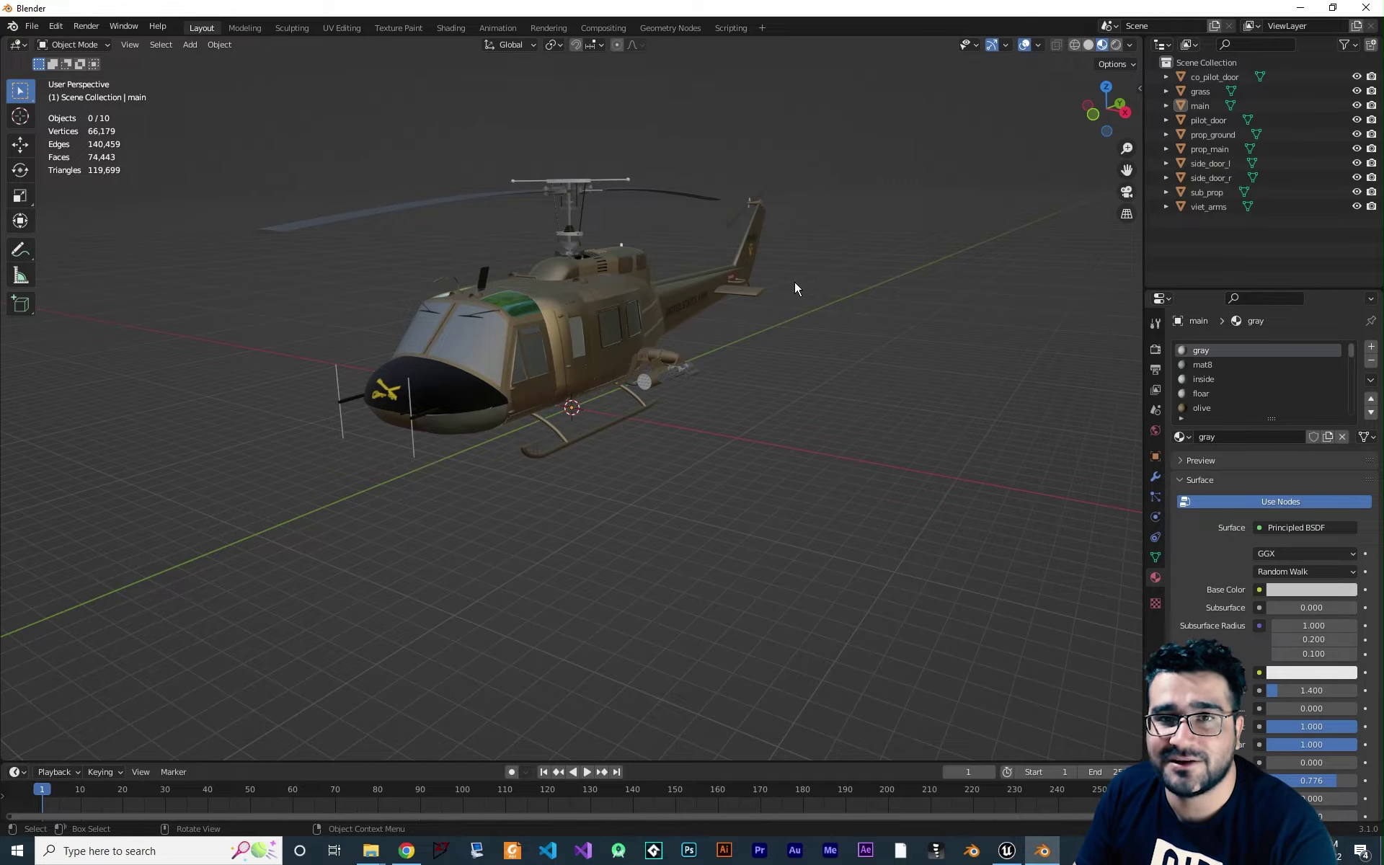
- Enlarge the timeline area, turn it into a Shader Editor and bring up the gray material's Principled BSDF node
{"action": "middle_click_drag", "start_coordinate": [608, 421], "coordinate": [360, 672]}
{"action": "left_click_drag", "start_coordinate": [208, 763], "coordinate": [298, 409]}
{"action": "left_click", "coordinate": [16, 422]}
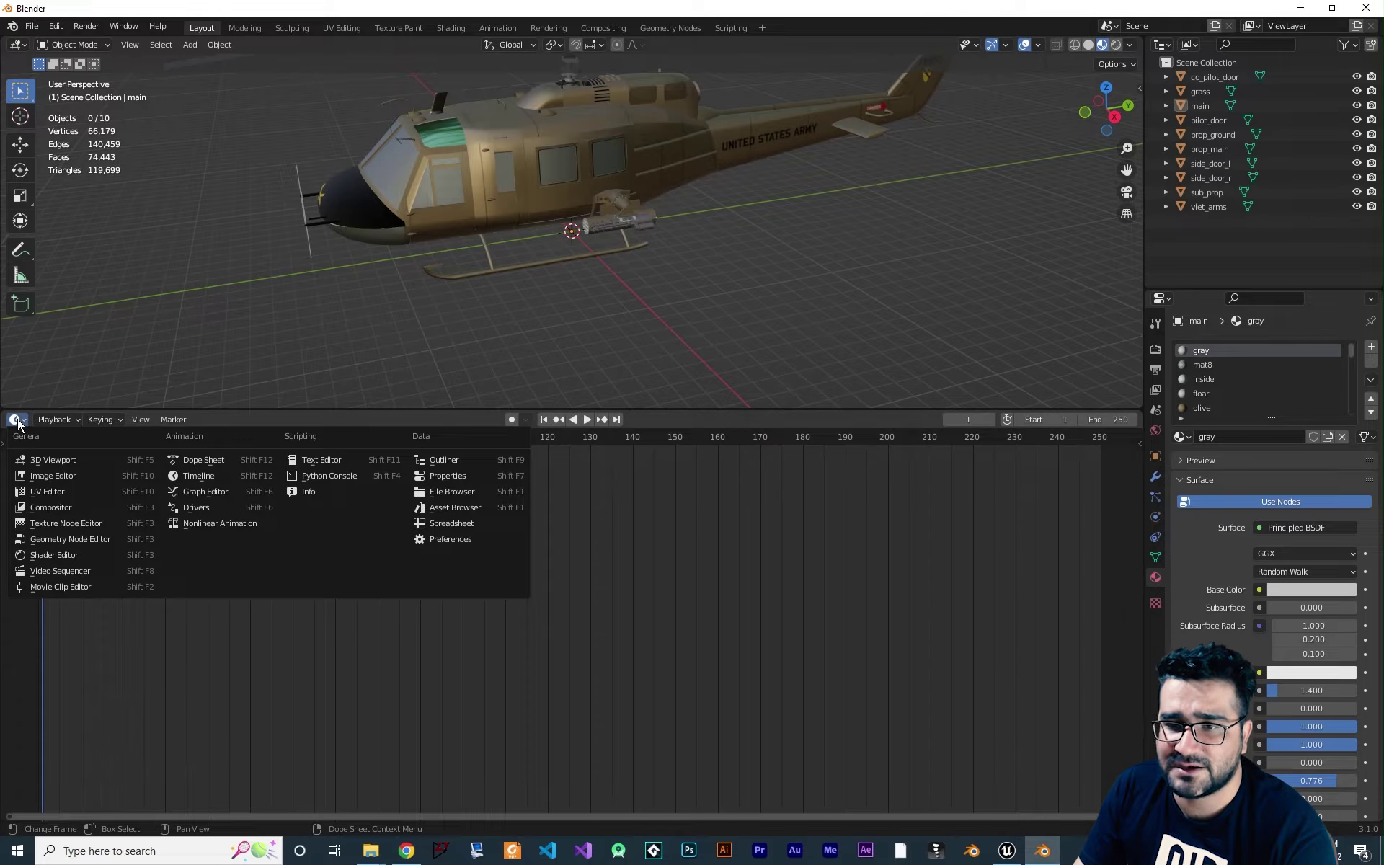
{"action": "left_click", "coordinate": [70, 565]}
{"action": "middle_click_drag", "start_coordinate": [496, 679], "coordinate": [568, 574]}
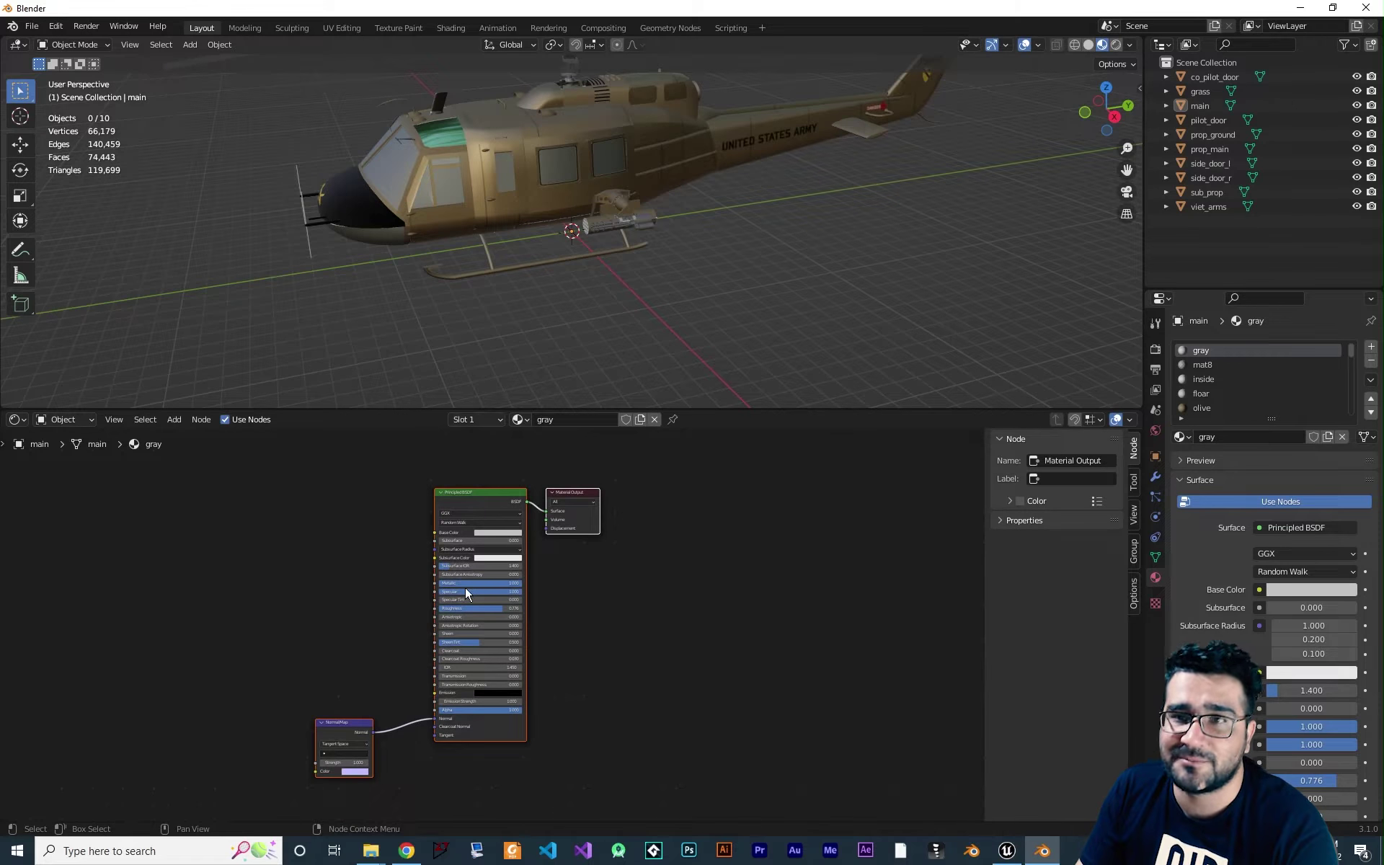
{"action": "scroll", "coordinate": [365, 655], "scroll_direction": "up", "scroll_amount": 5}
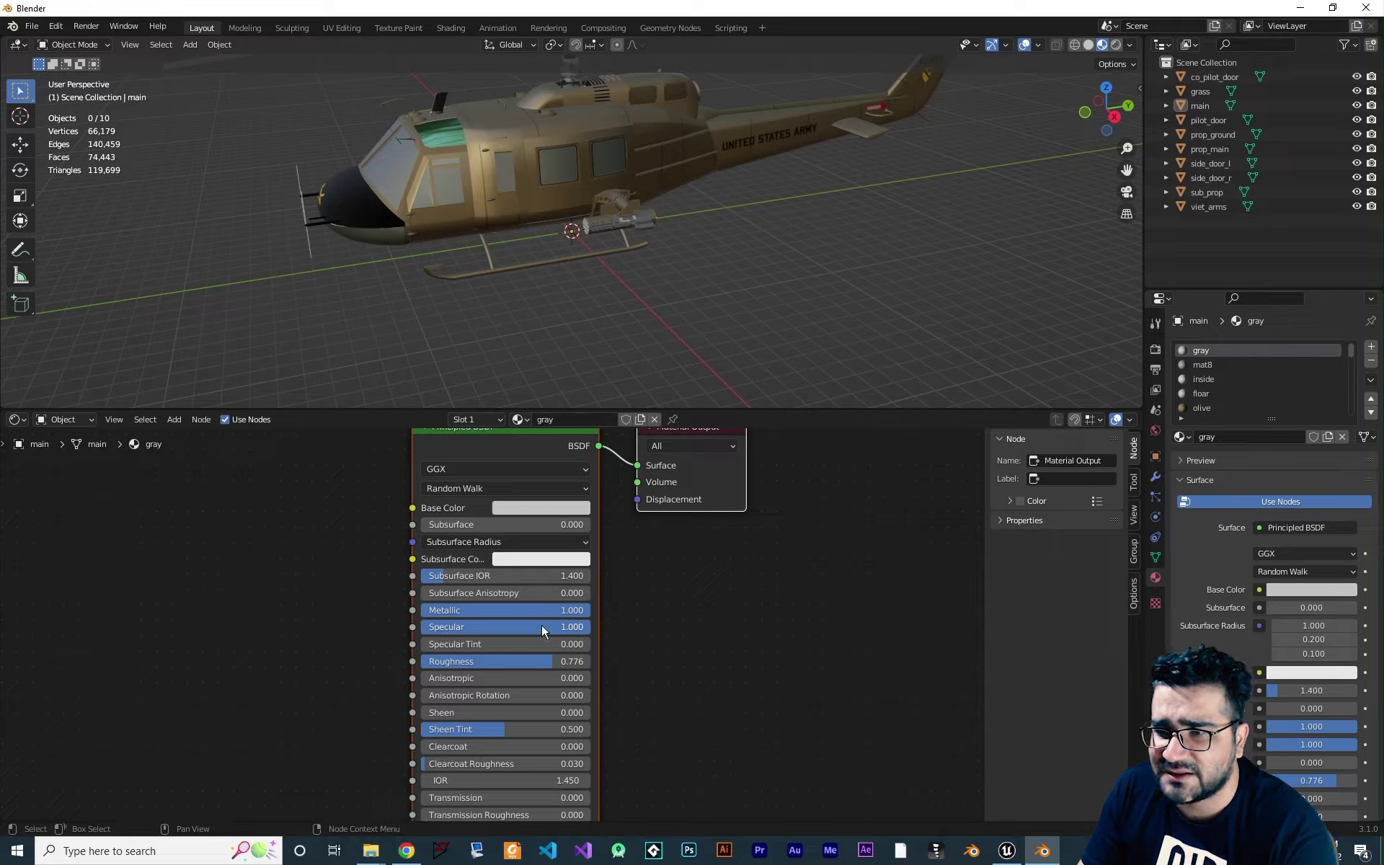
- Look through the main body's material list and compare the shader nodes of the gray and inside materials
{"action": "scroll", "coordinate": [330, 694], "scroll_direction": "down", "scroll_amount": 3}
{"action": "middle_click_drag", "start_coordinate": [375, 302], "coordinate": [447, 300]}
{"action": "left_click_drag", "start_coordinate": [598, 409], "coordinate": [584, 604]}
{"action": "middle_click_drag", "start_coordinate": [584, 597], "coordinate": [704, 350]}
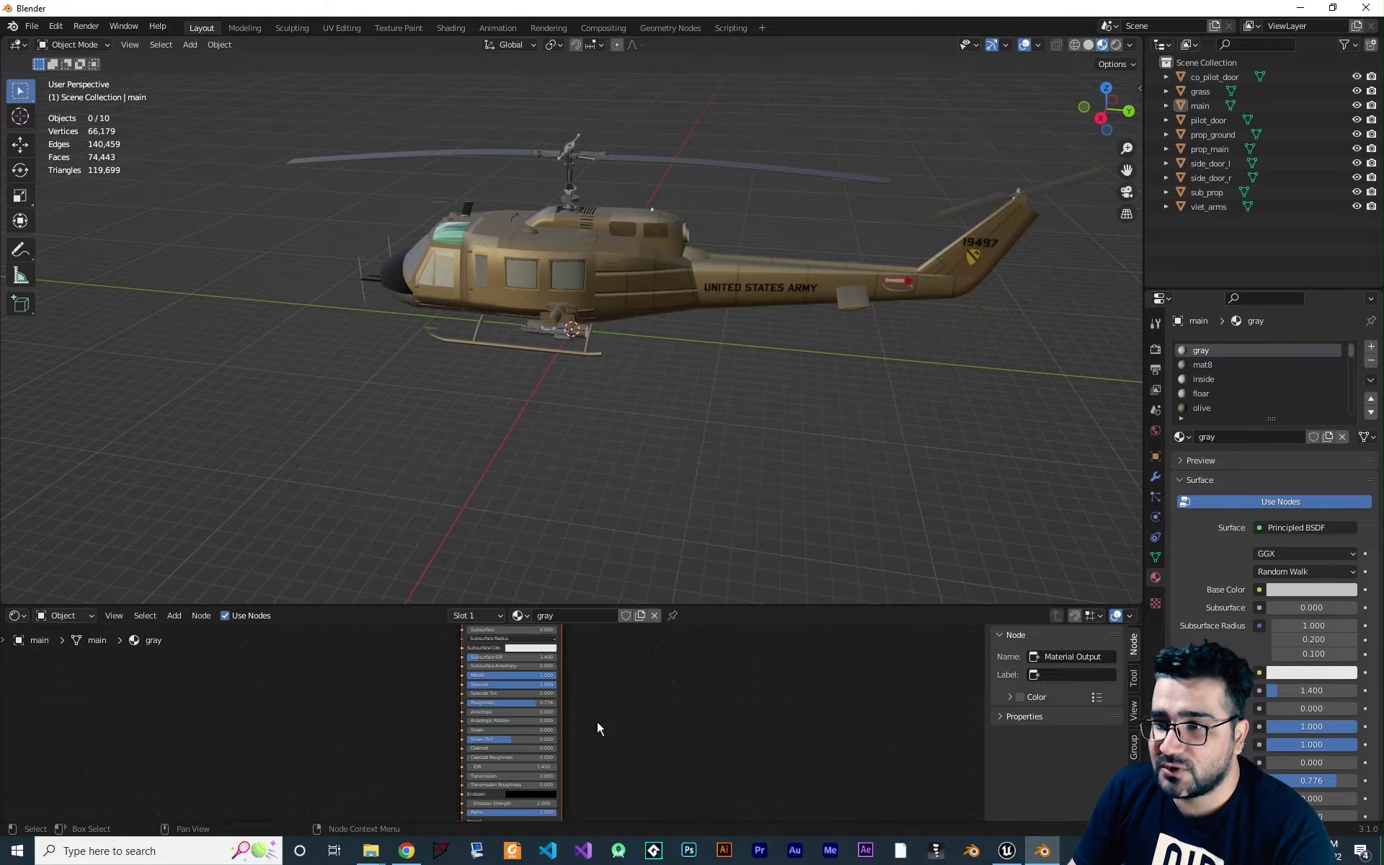
{"action": "left_click_drag", "start_coordinate": [726, 607], "coordinate": [674, 482]}
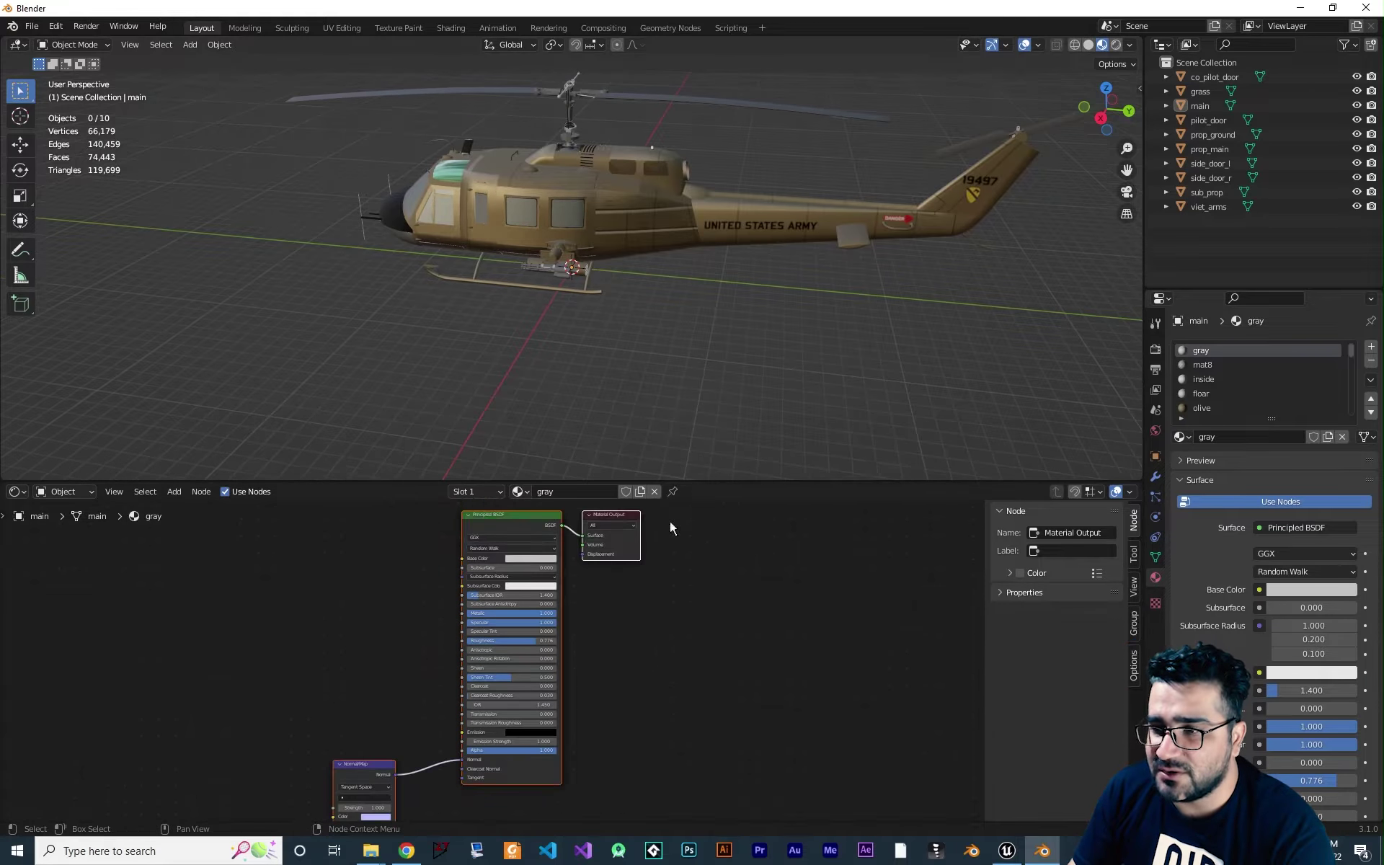
{"action": "left_click", "coordinate": [528, 494]}
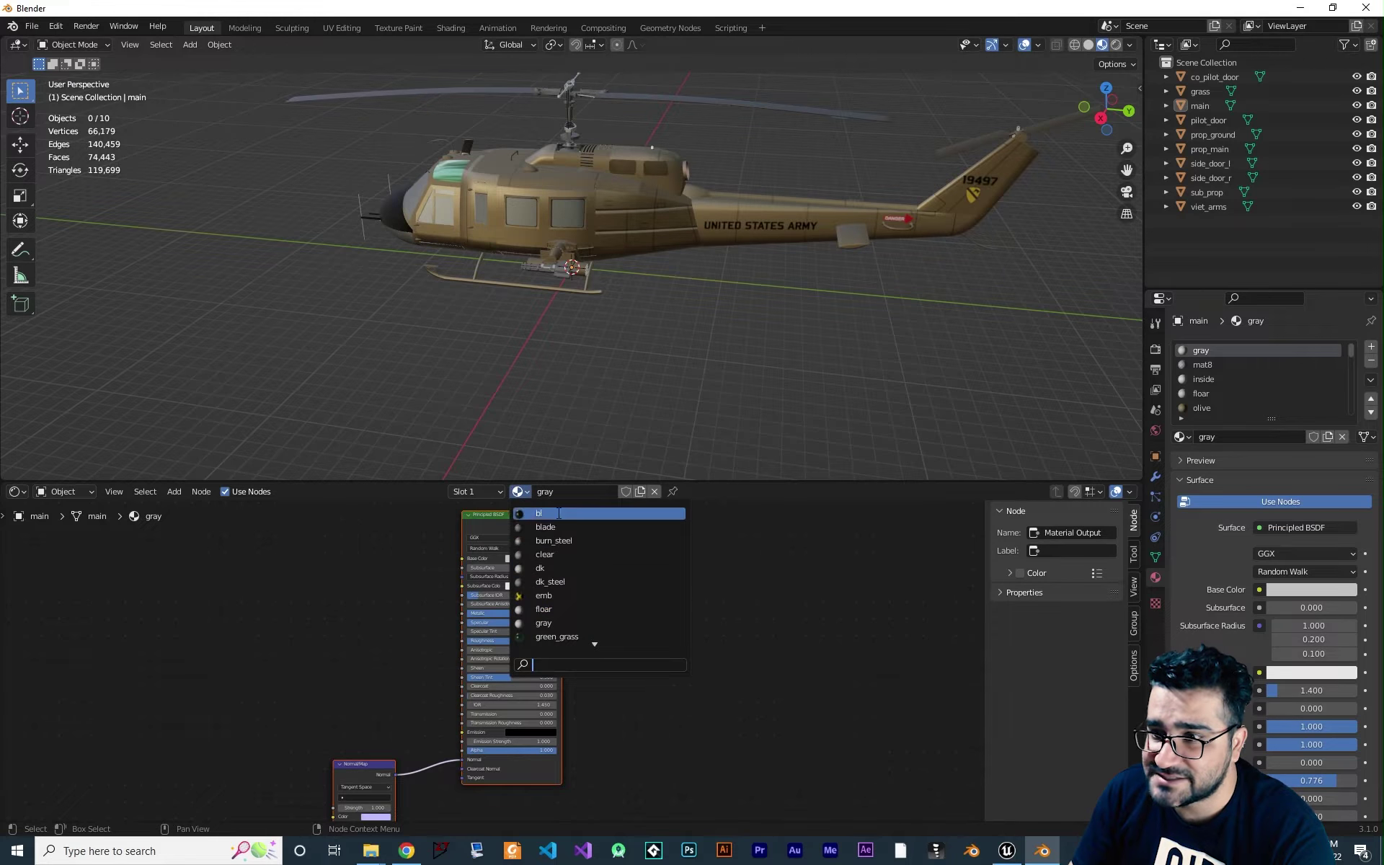
{"action": "key", "text": "Up"}
{"action": "left_click", "coordinate": [1220, 379]}
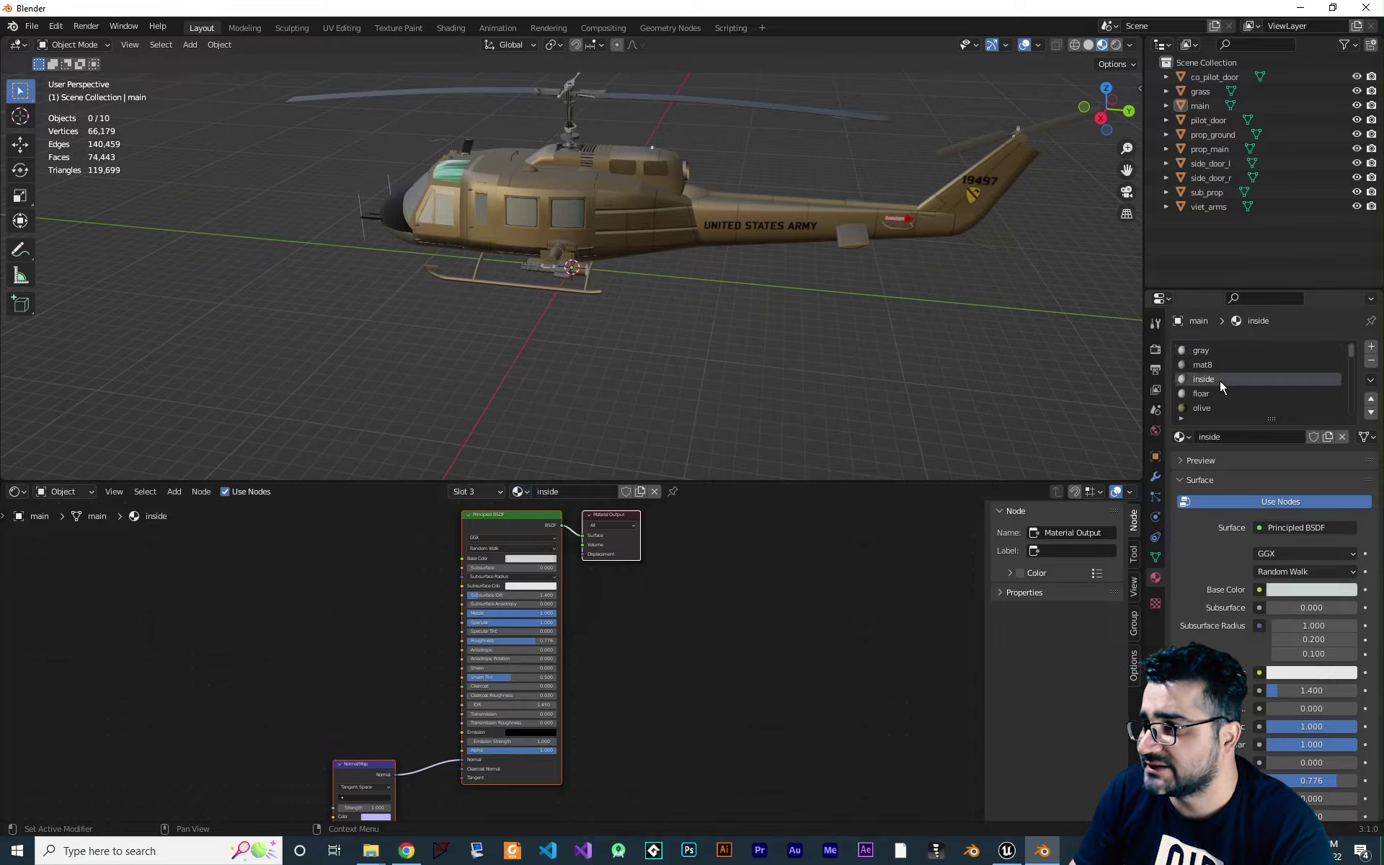
{"action": "scroll", "coordinate": [1220, 380], "scroll_direction": "down", "scroll_amount": 5}
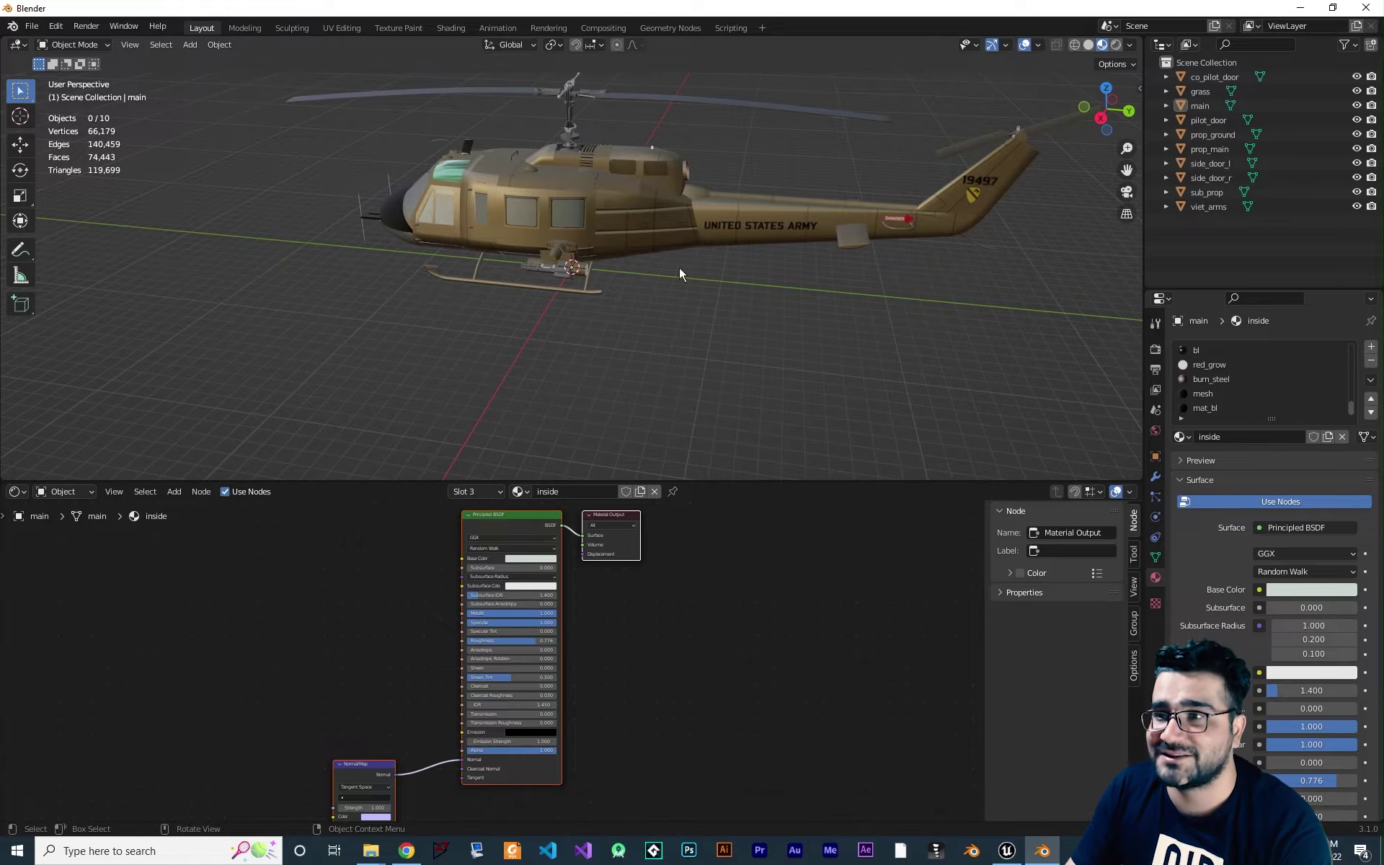
{"action": "middle_click_drag", "start_coordinate": [494, 304], "coordinate": [562, 318]}
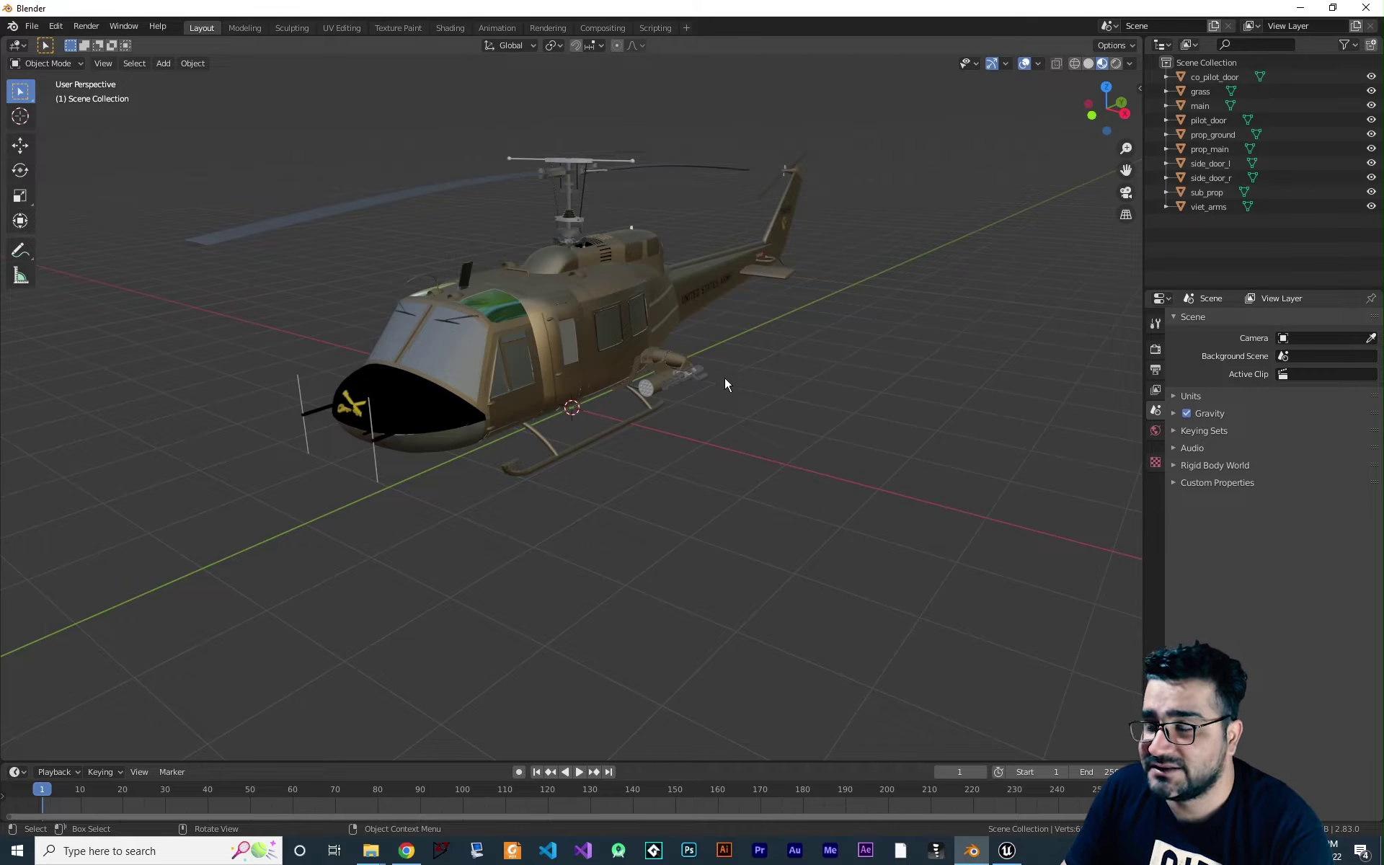
- Search the add-ons in the preferences for "simple" to check SimpleBake, and close the preferences
{"action": "middle_click_drag", "start_coordinate": [735, 403], "coordinate": [664, 384]}
{"action": "left_click", "coordinate": [55, 26]}
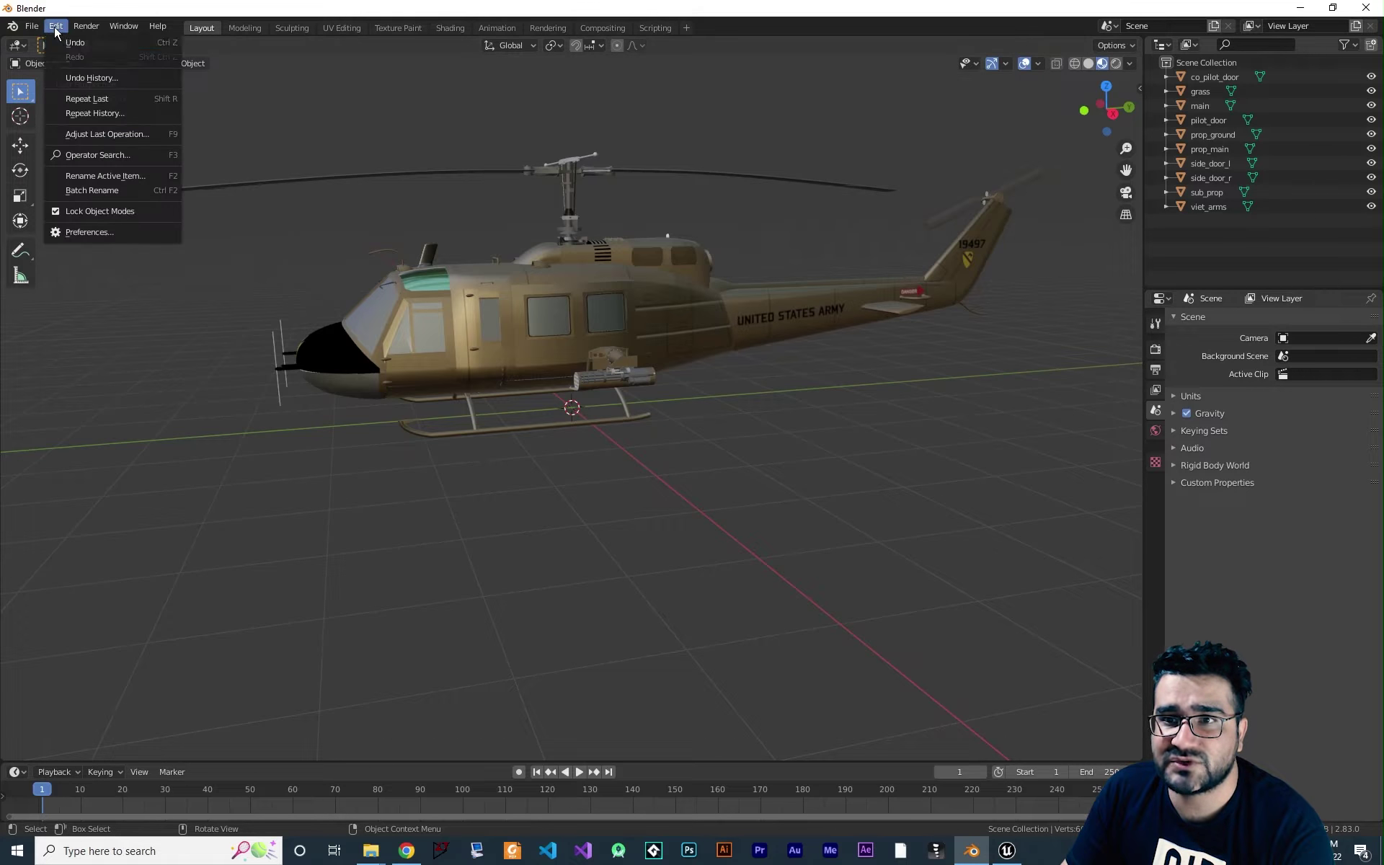
{"action": "left_click", "coordinate": [97, 231]}
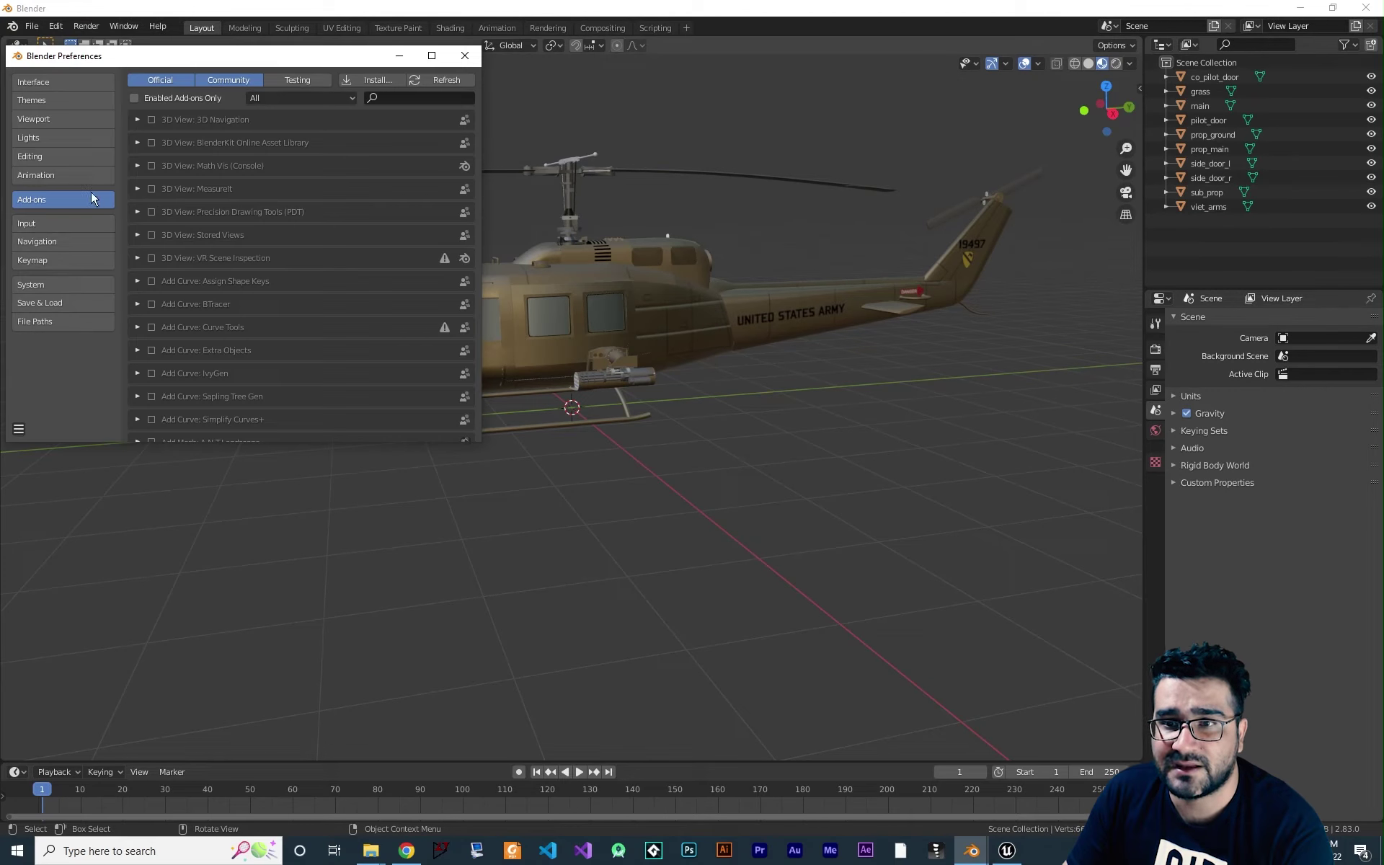
{"action": "left_click", "coordinate": [430, 97]}
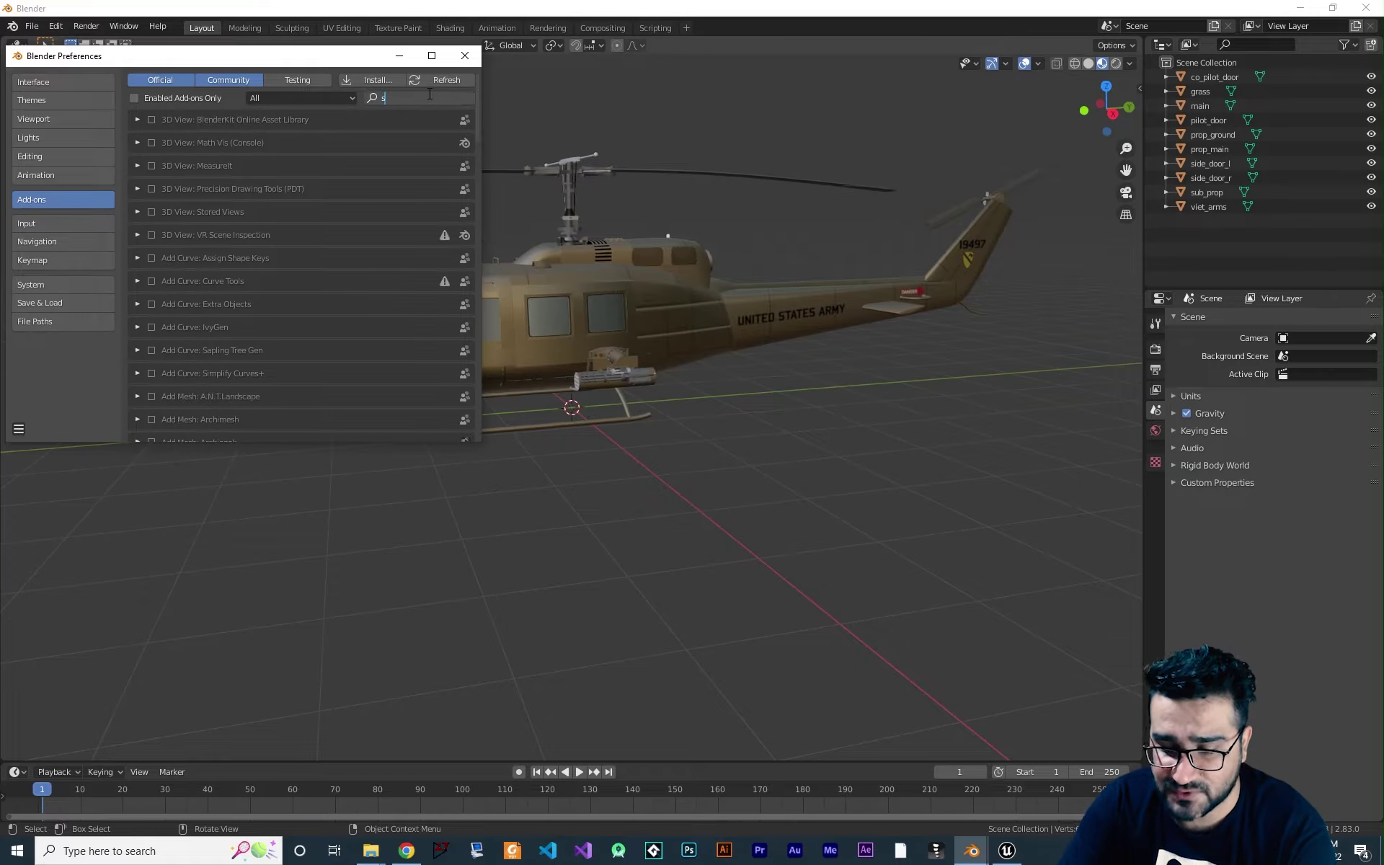
{"action": "type", "text": "simple"}
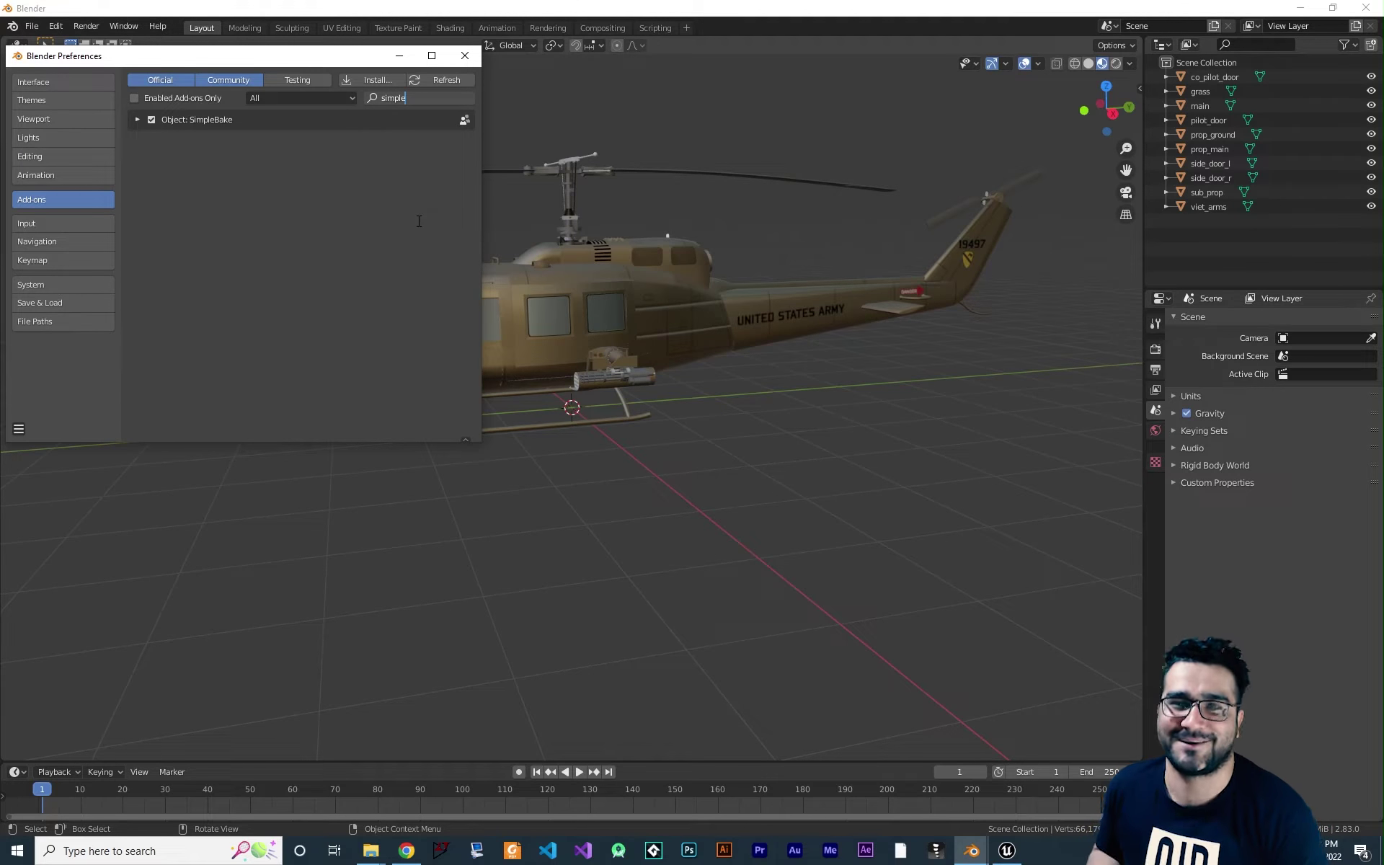
{"action": "left_click", "coordinate": [465, 56]}
- Select all helicopter parts and set the render engine to Cycles, collapsing the sampling settings
{"action": "middle_click_drag", "start_coordinate": [573, 404], "coordinate": [696, 425]}
{"action": "key", "text": "a"}
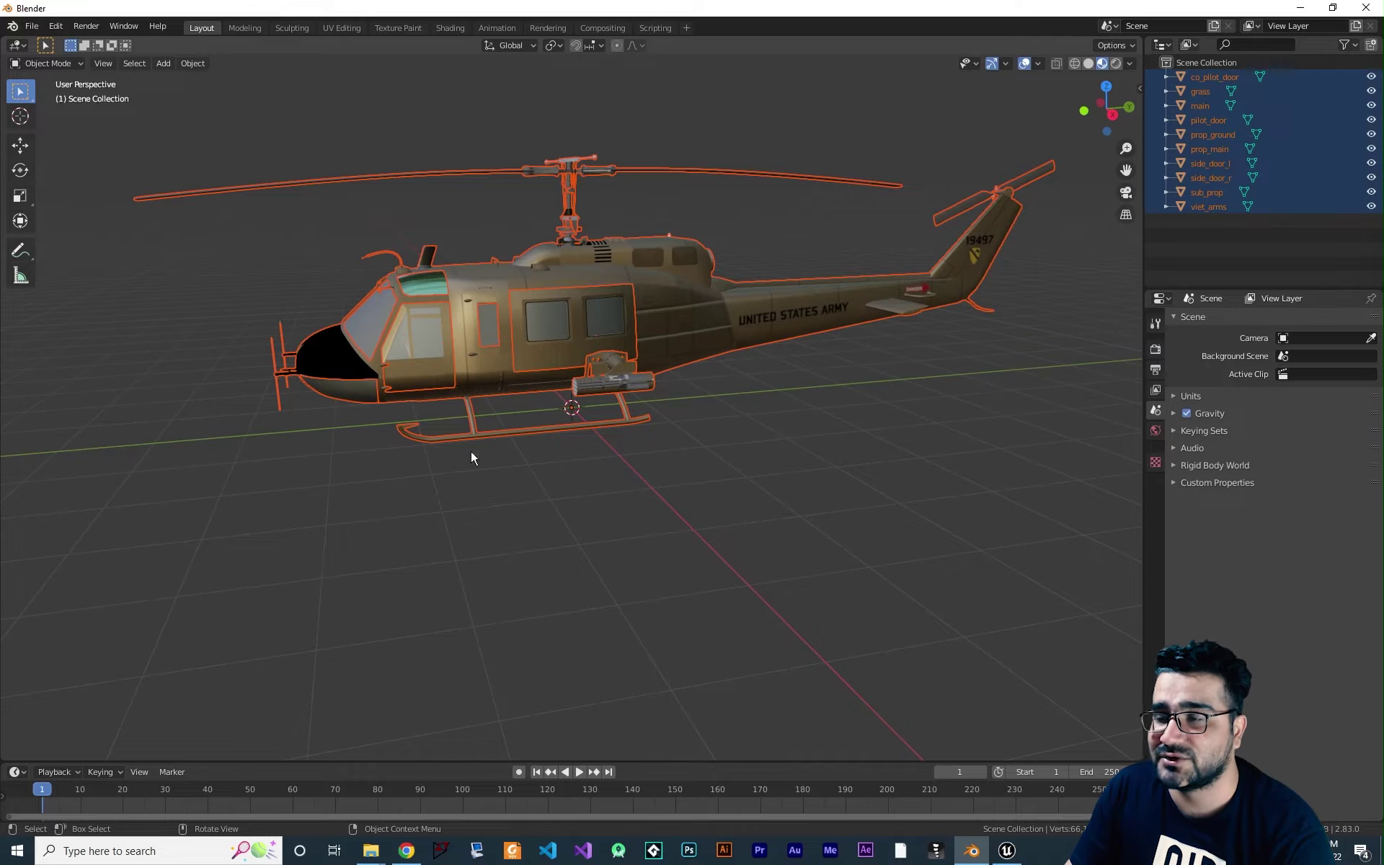
{"action": "left_click", "coordinate": [1155, 349]}
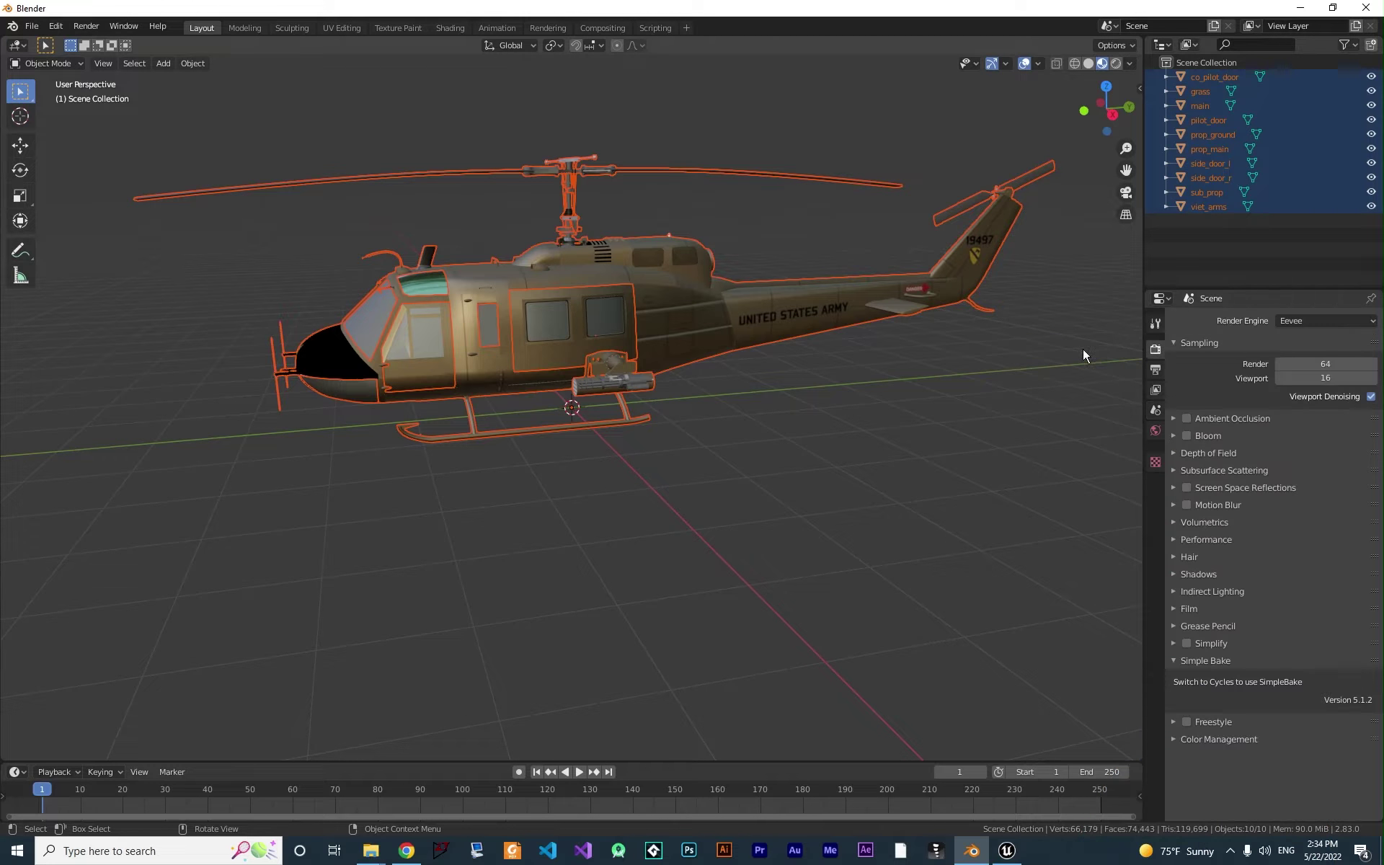
{"action": "left_click", "coordinate": [1315, 321]}
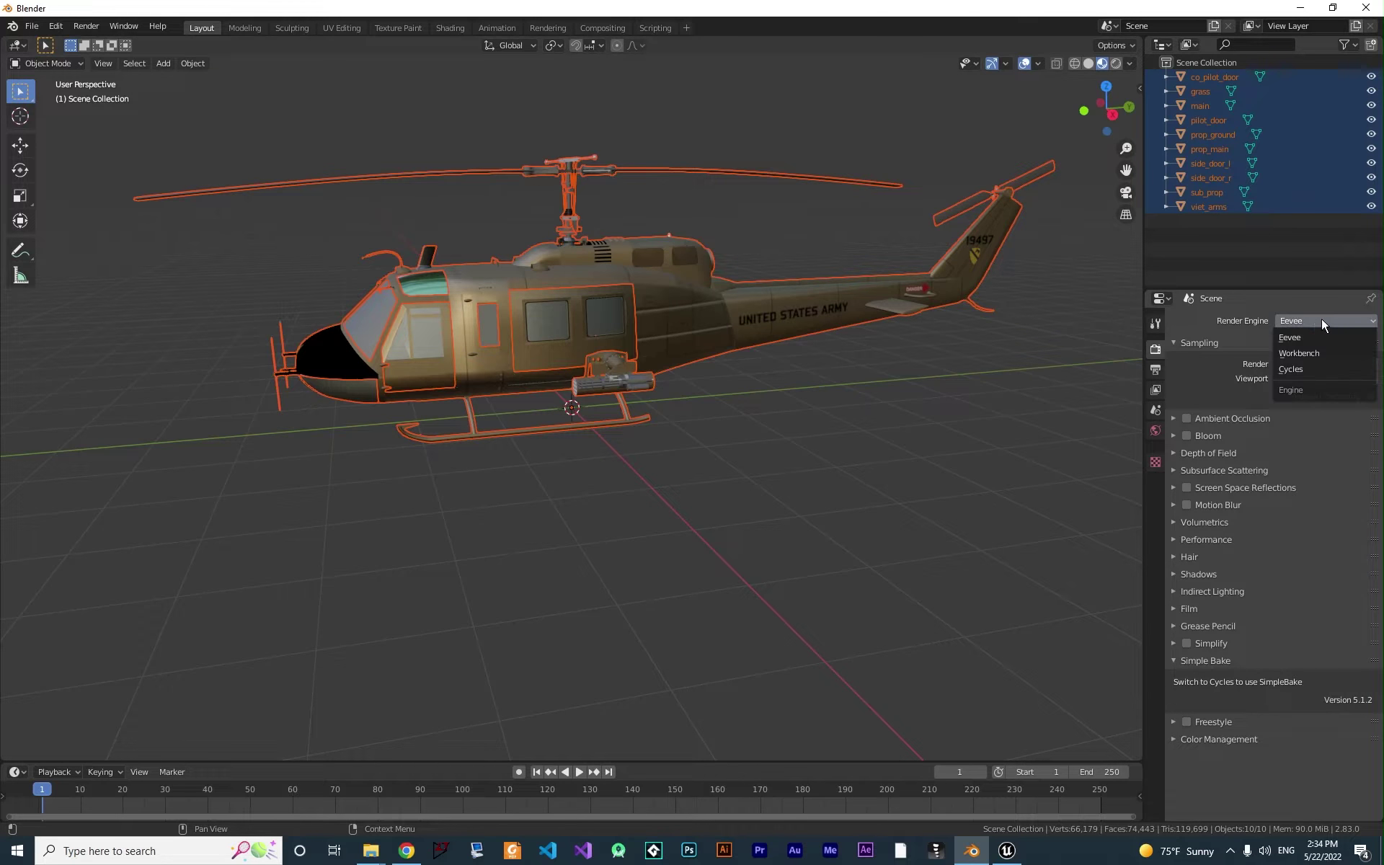
{"action": "left_click", "coordinate": [1311, 371]}
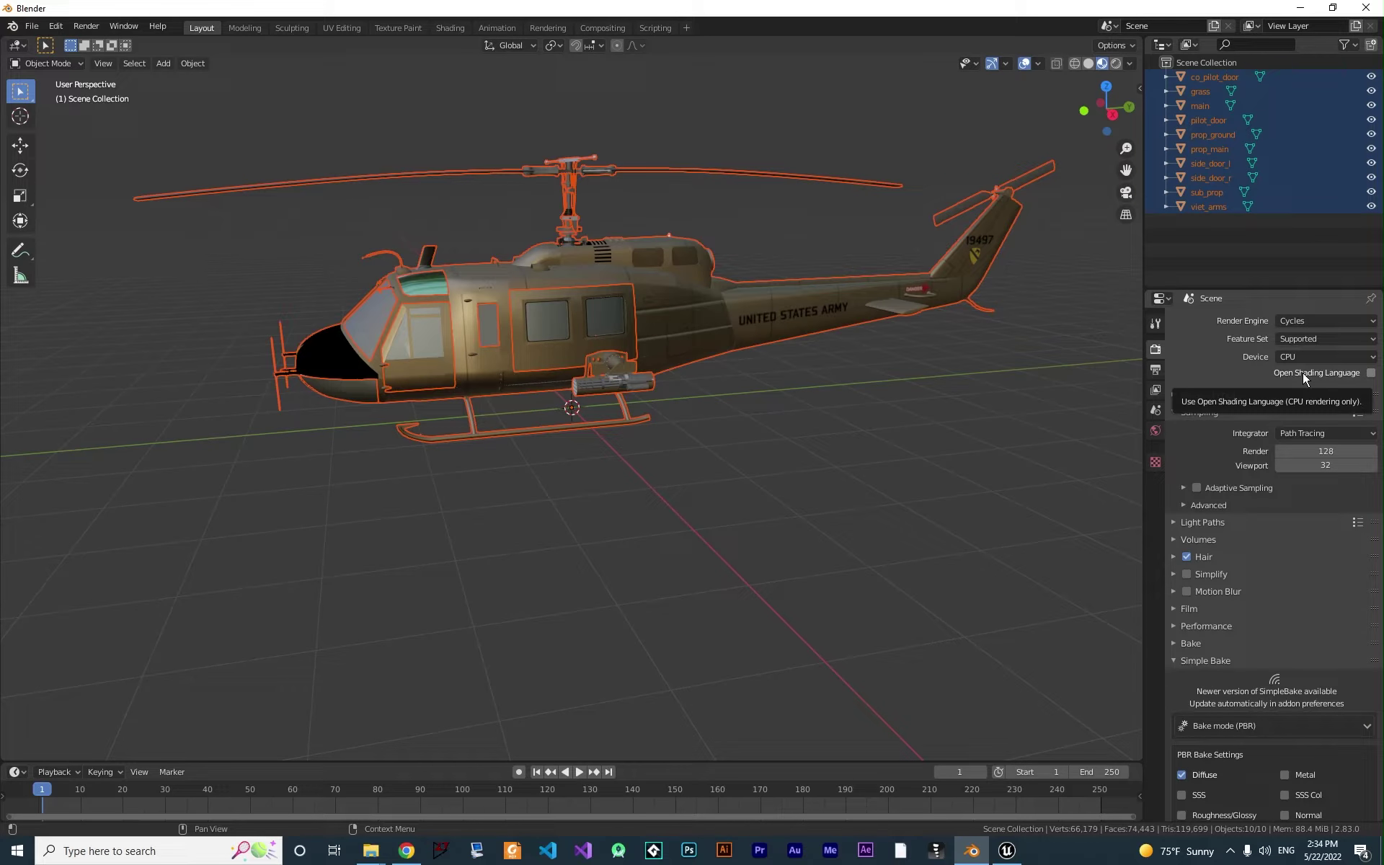
{"action": "left_click", "coordinate": [1173, 413]}
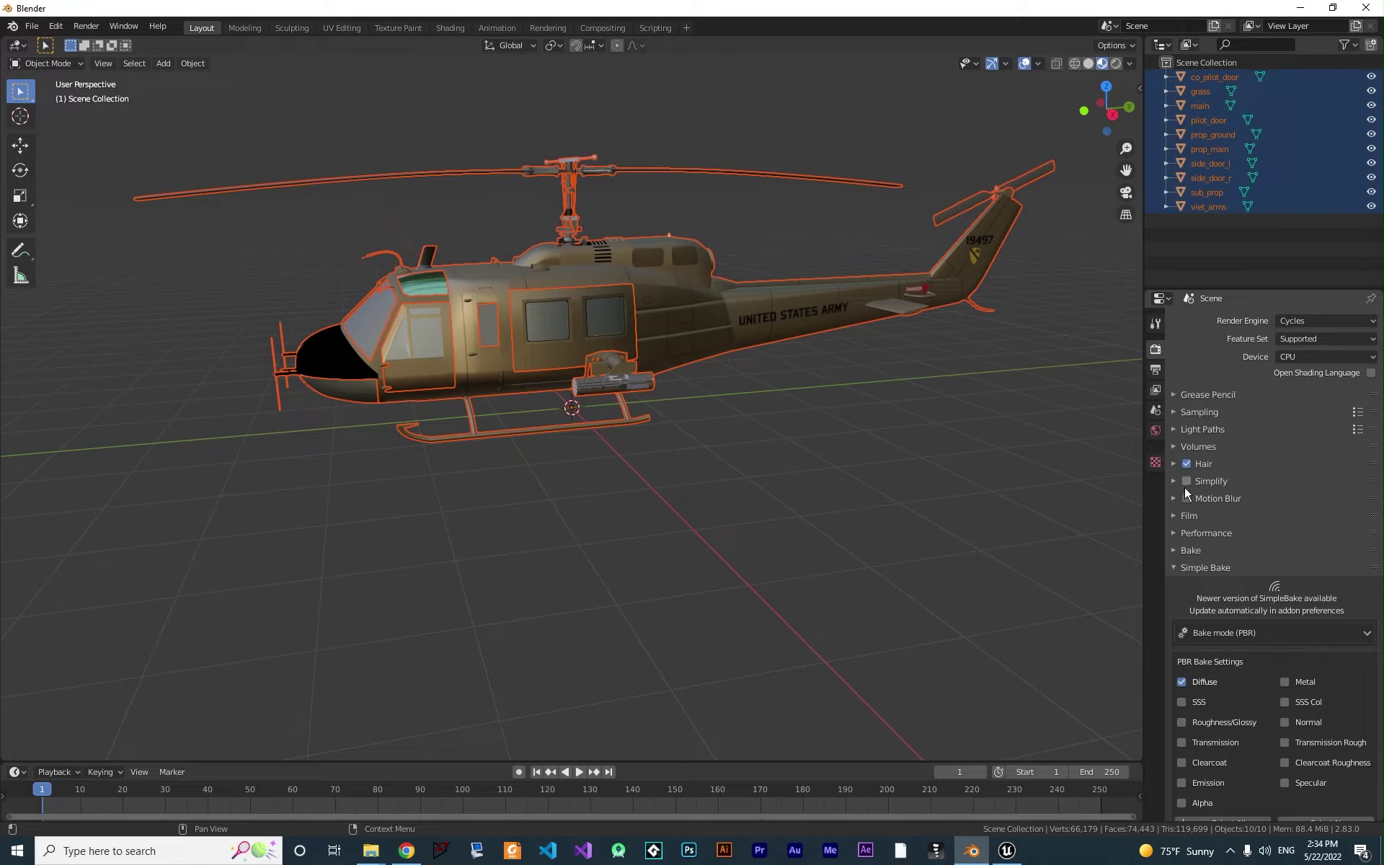
- Add Metal, Roughness/Glossy and Normal to the Diffuse map in SimpleBake's PBR bake settings
{"action": "scroll", "coordinate": [1217, 463], "scroll_direction": "down", "scroll_amount": 6}
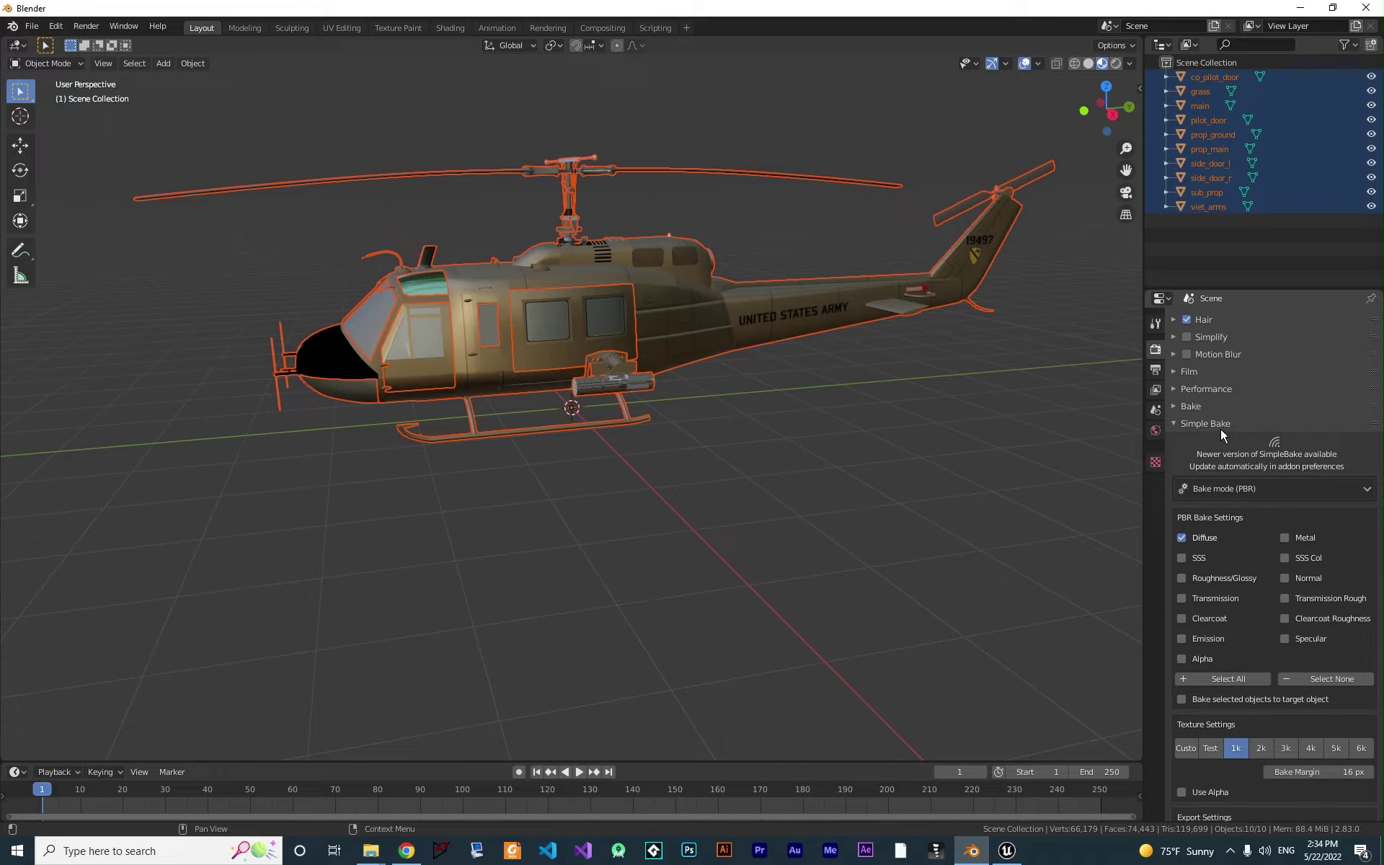
{"action": "scroll", "coordinate": [1221, 428], "scroll_direction": "down", "scroll_amount": 3}
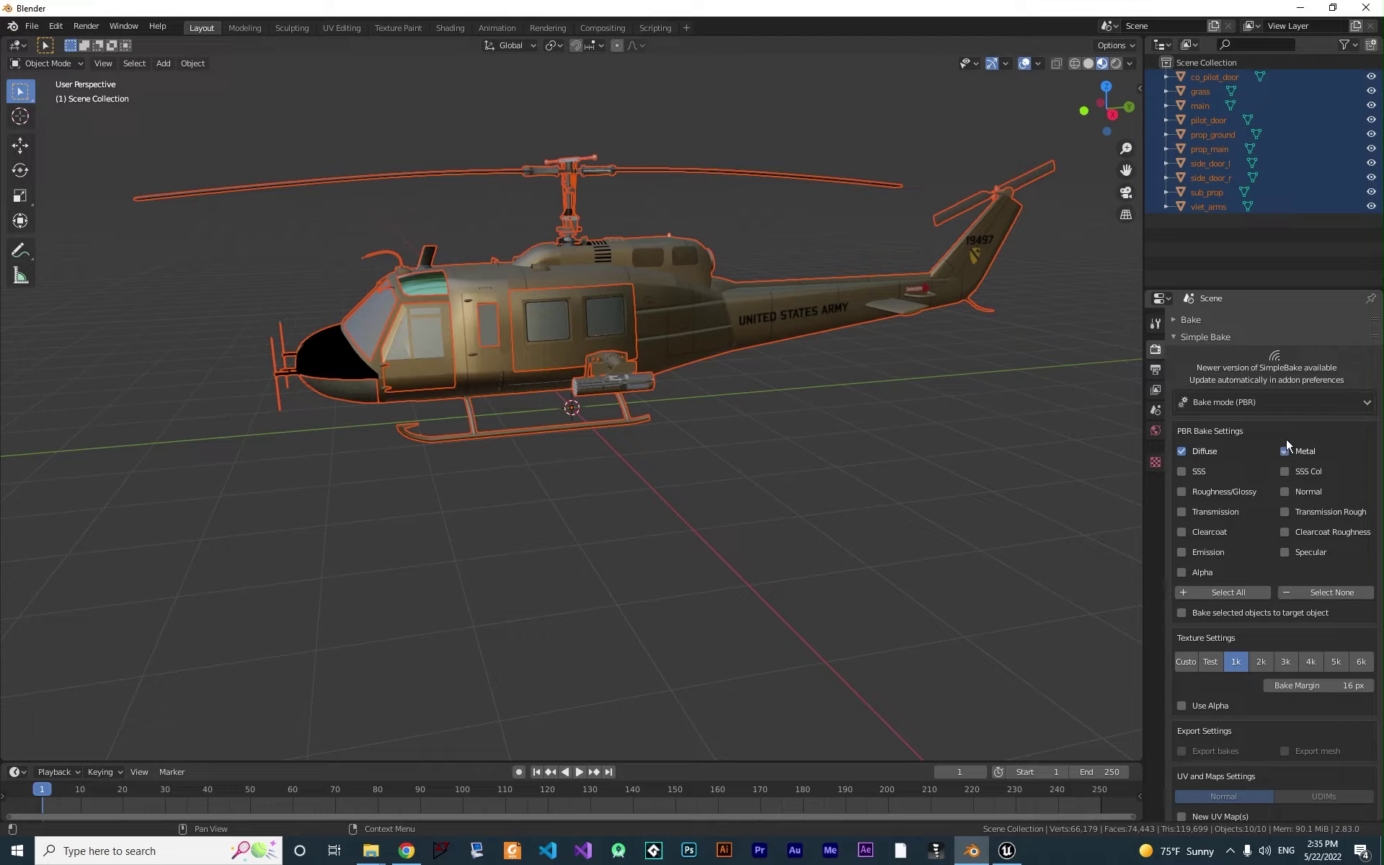
{"action": "left_click", "coordinate": [1184, 492]}
{"action": "left_click", "coordinate": [1285, 492]}
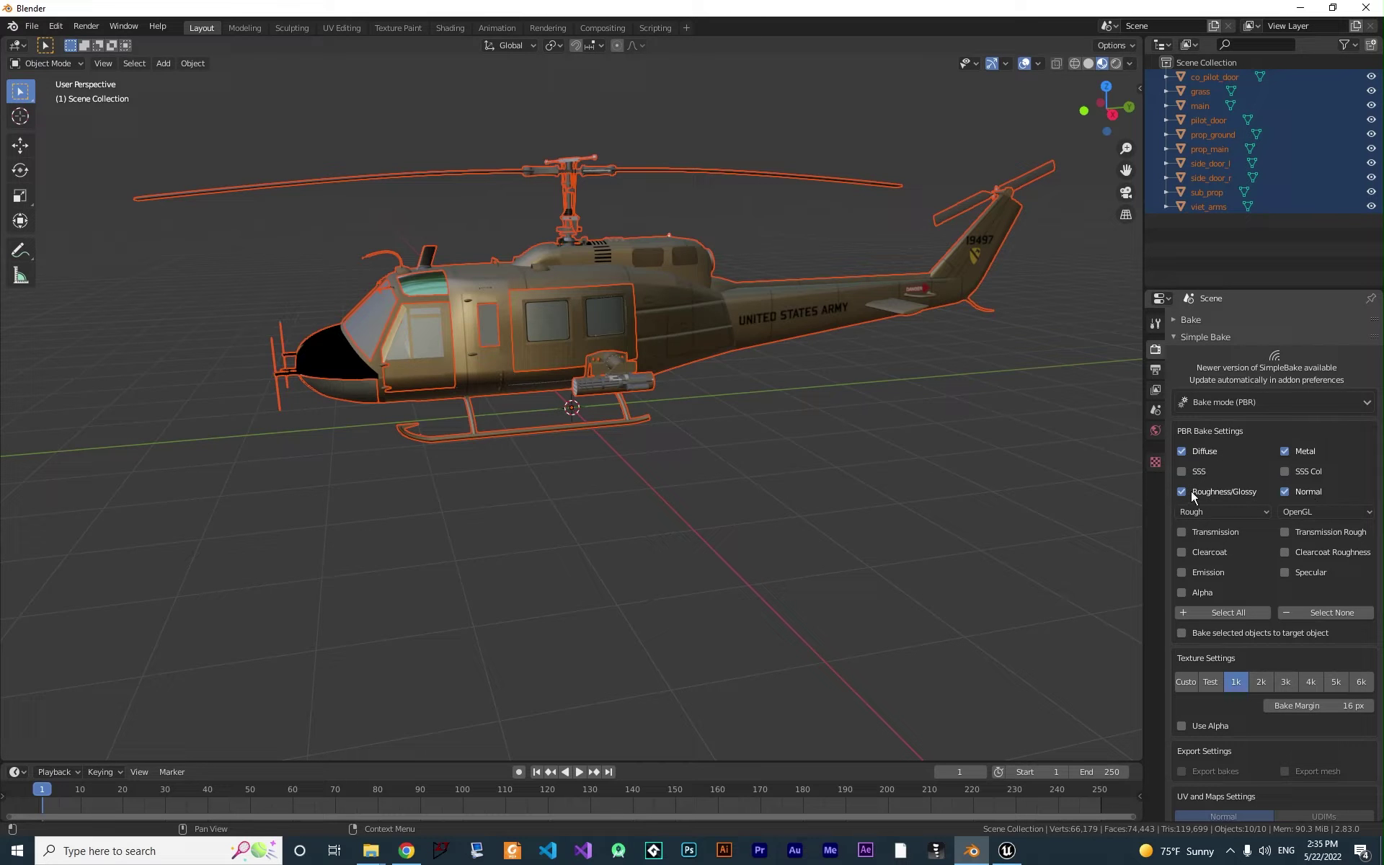
{"action": "left_click", "coordinate": [1284, 450]}
- Set the SimpleBake texture size to 6k
{"action": "scroll", "coordinate": [1255, 630], "scroll_direction": "down", "scroll_amount": 3}
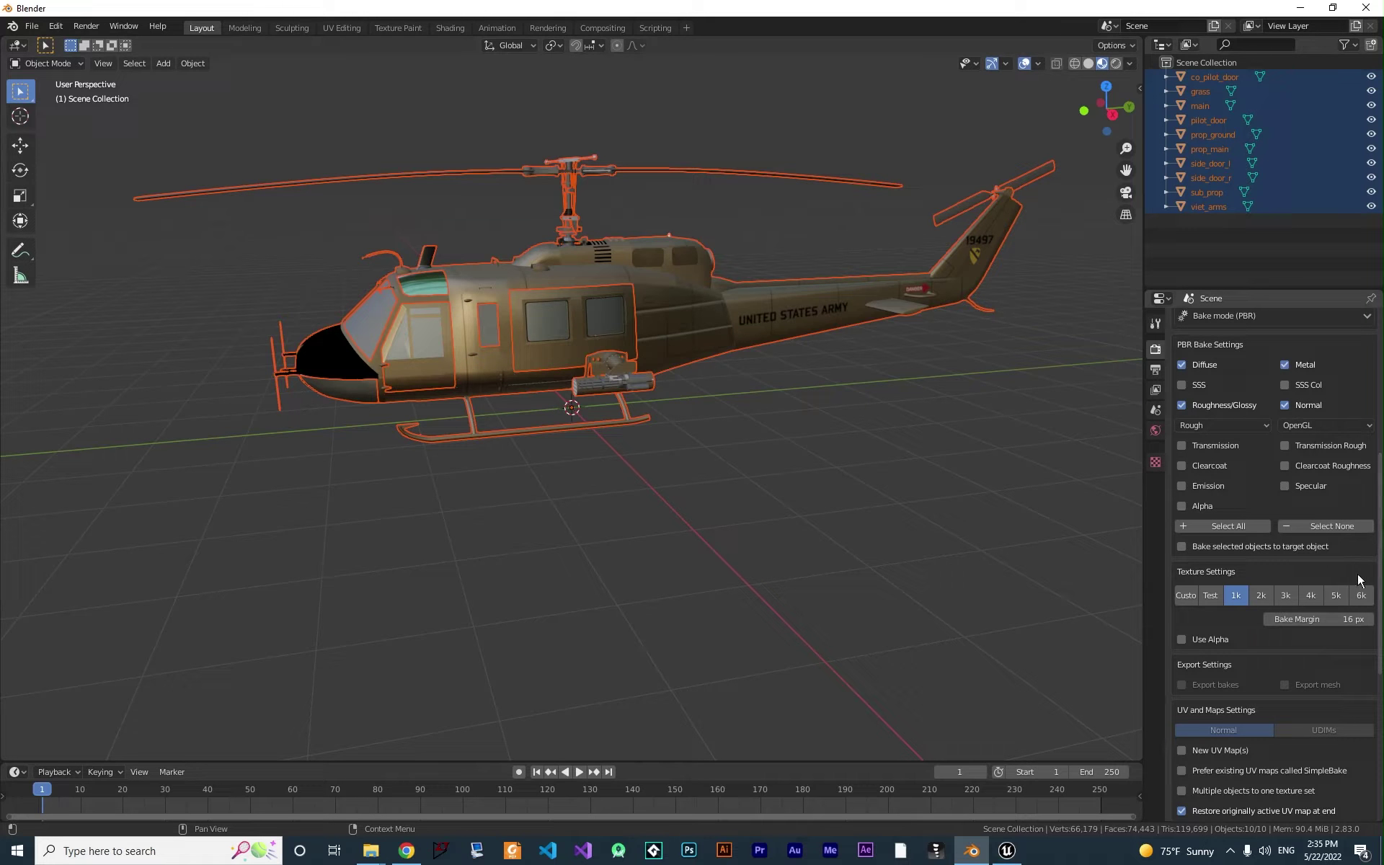
{"action": "left_click", "coordinate": [1365, 600]}
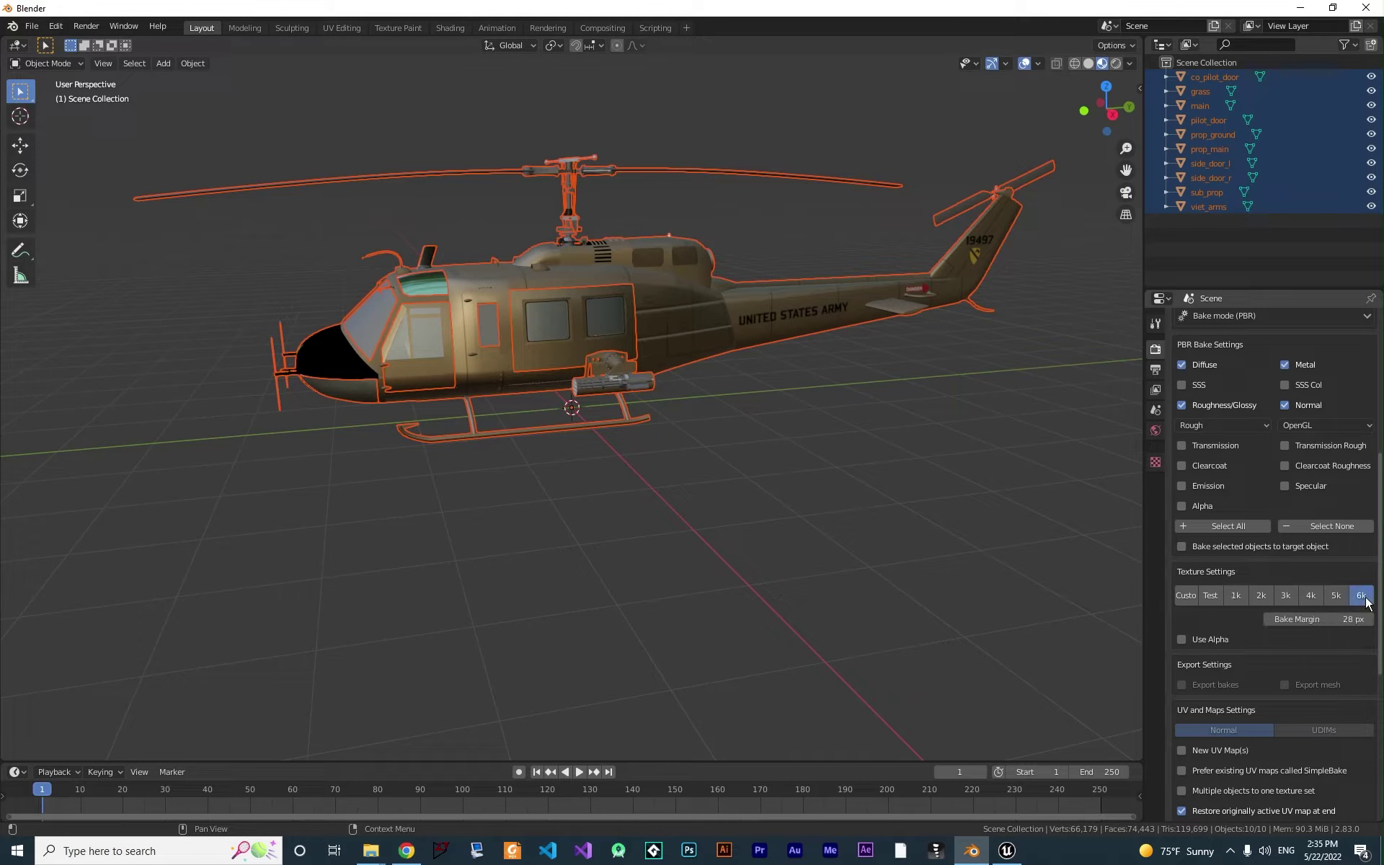
{"action": "left_click", "coordinate": [1237, 599]}
{"action": "left_click", "coordinate": [1362, 597]}
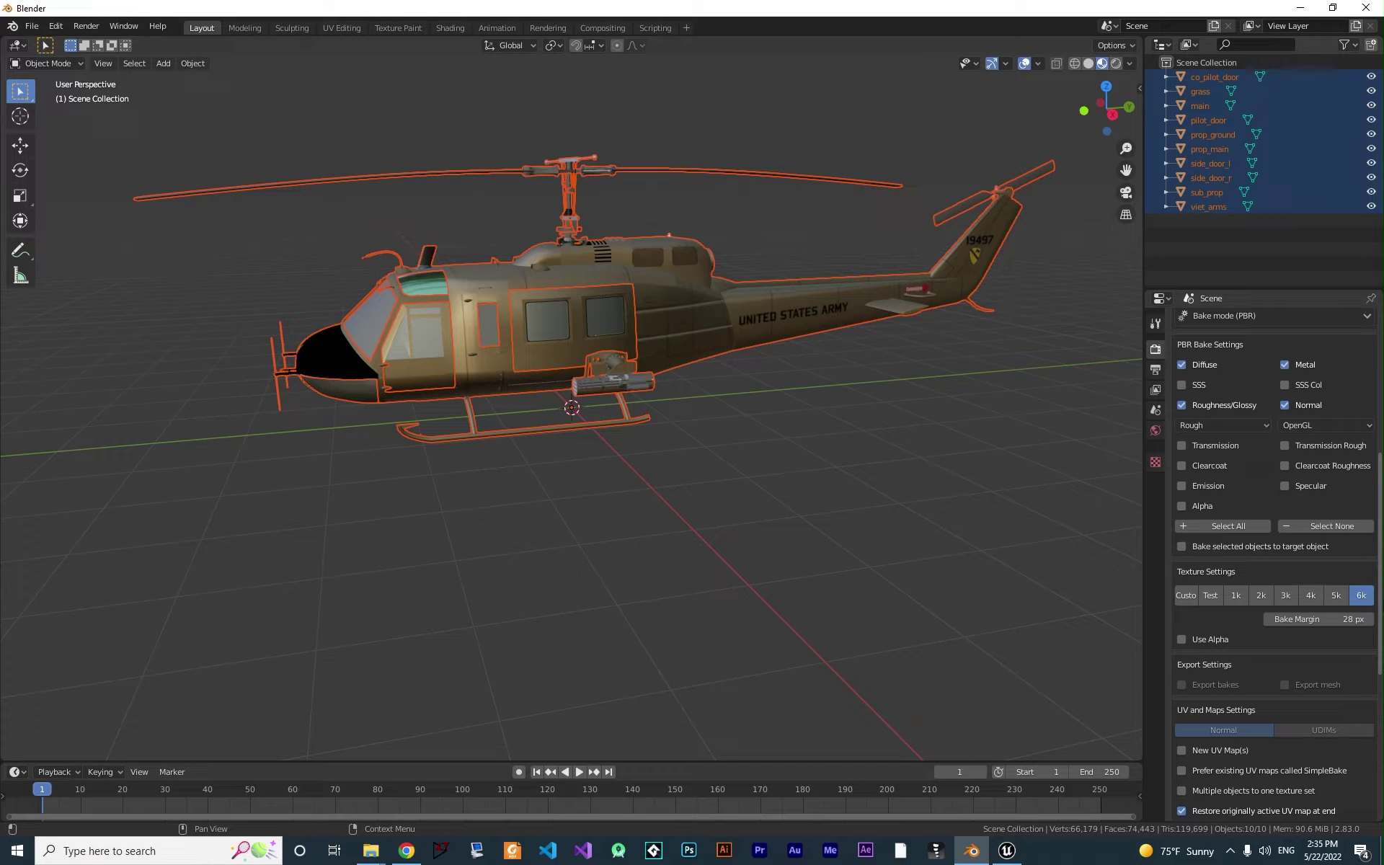
- Start saving the Blender file under a new name, creating and opening a BlenderOne folder inside ForRecord
{"action": "scroll", "coordinate": [1273, 685], "scroll_direction": "down", "scroll_amount": 4}
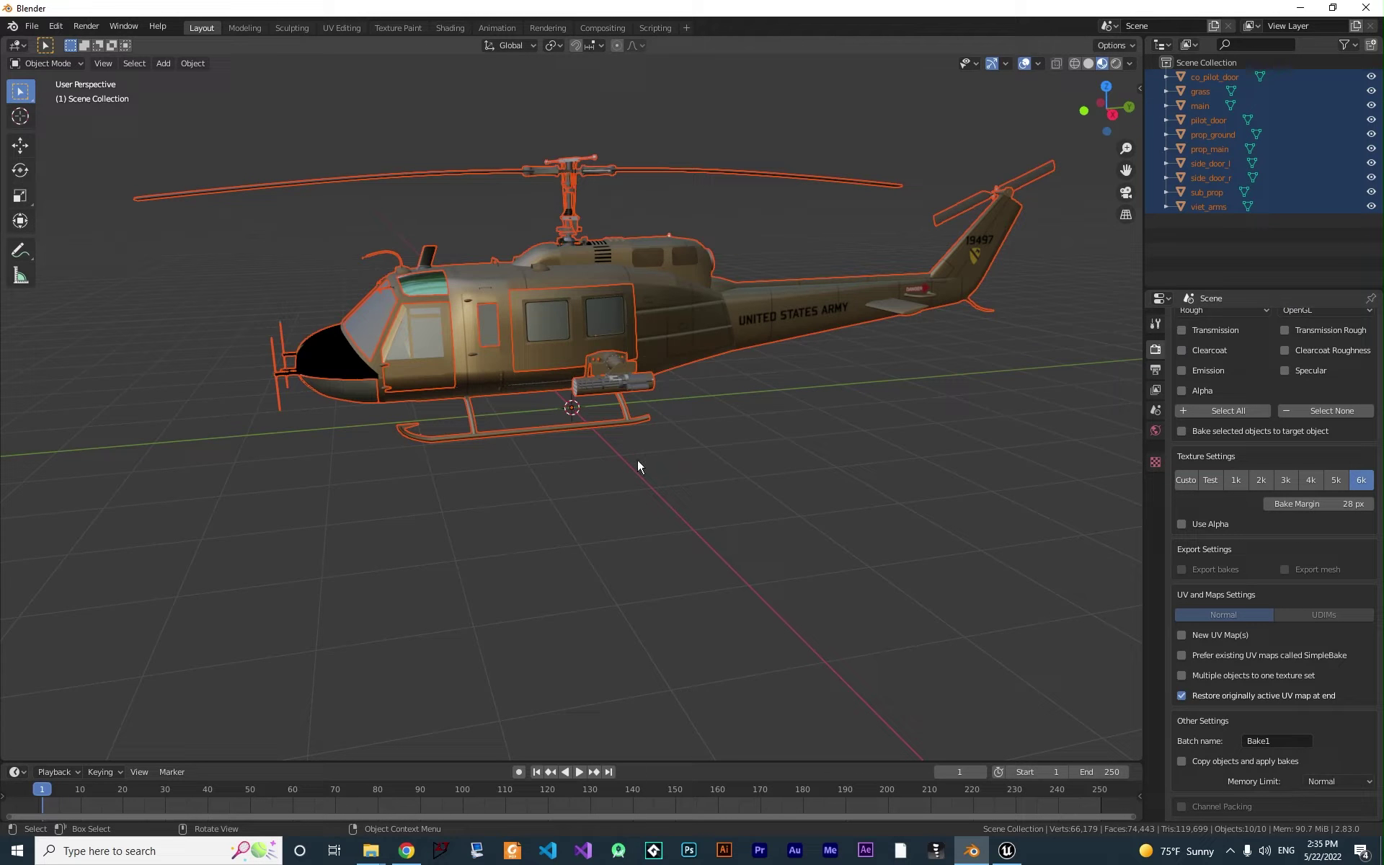
{"action": "left_click", "coordinate": [31, 26]}
{"action": "left_click", "coordinate": [86, 136]}
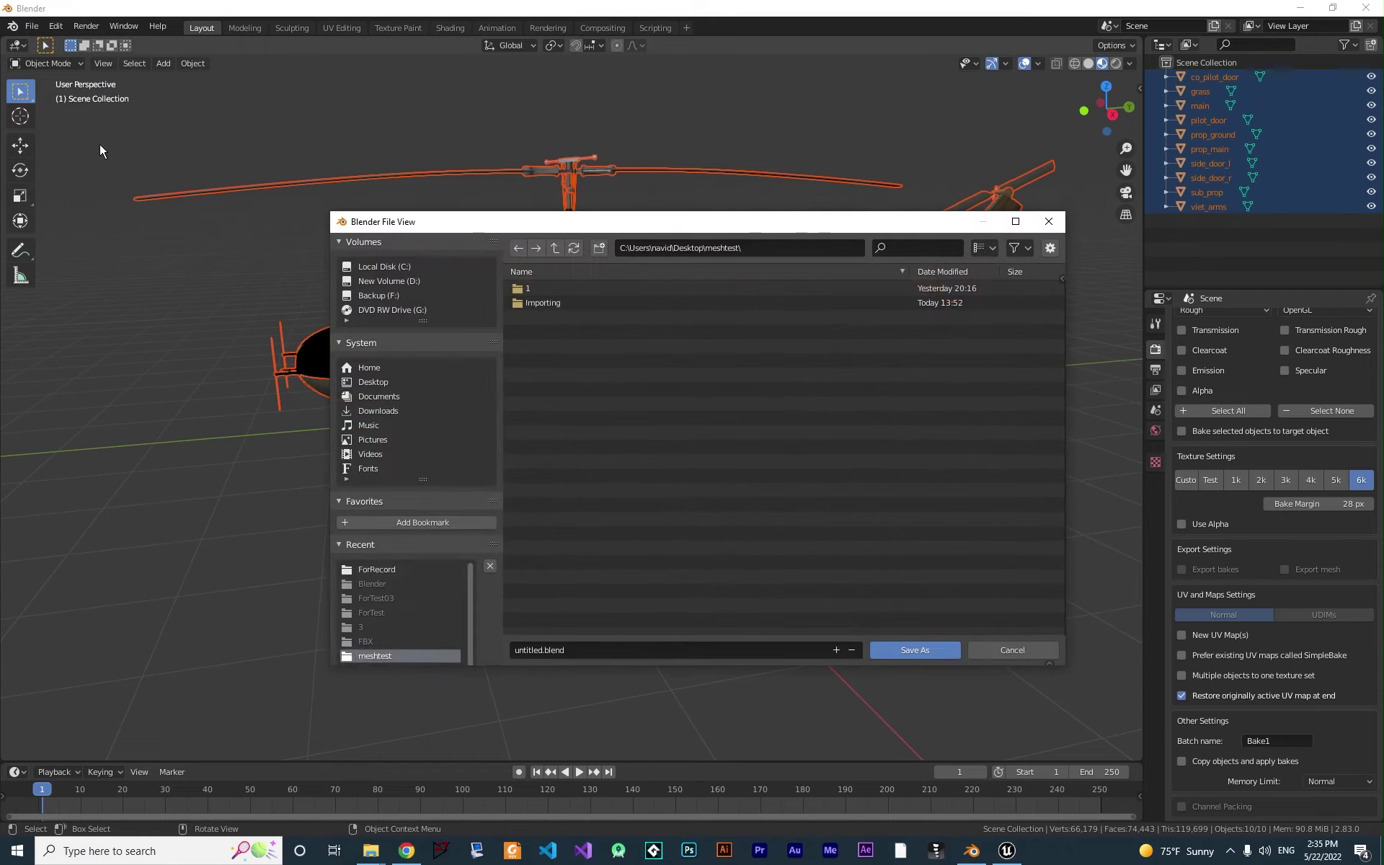
{"action": "right_click", "coordinate": [600, 402]}
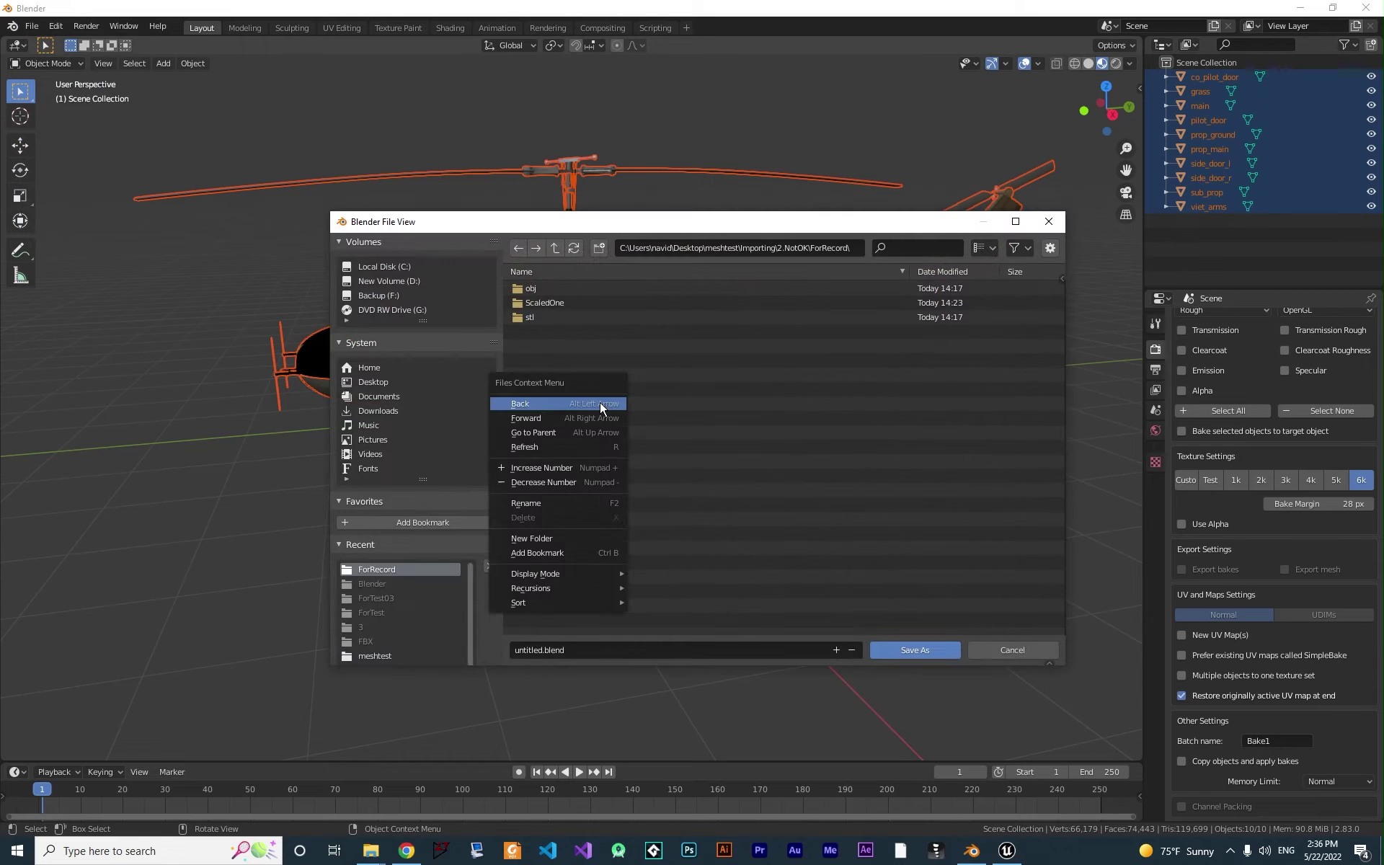
{"action": "left_click", "coordinate": [552, 538]}
{"action": "type", "text": "BlenderOne"}
{"action": "key", "text": "Return"}
{"action": "double_click", "coordinate": [573, 291]}
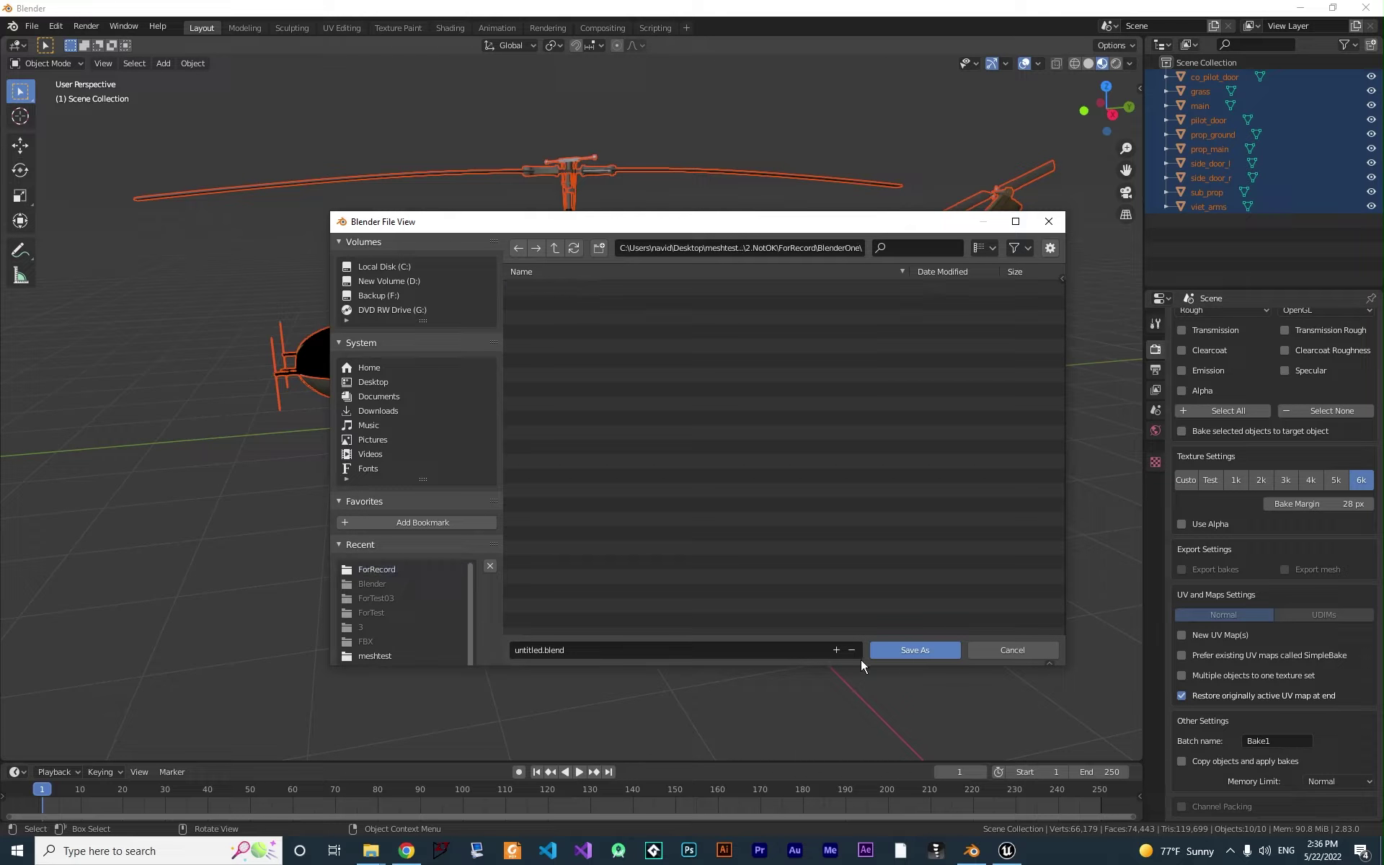
- Save the Blender file as HeliCoppter in the BlenderOne folder
{"action": "left_click", "coordinate": [701, 652]}
{"action": "type", "text": "Hel"}
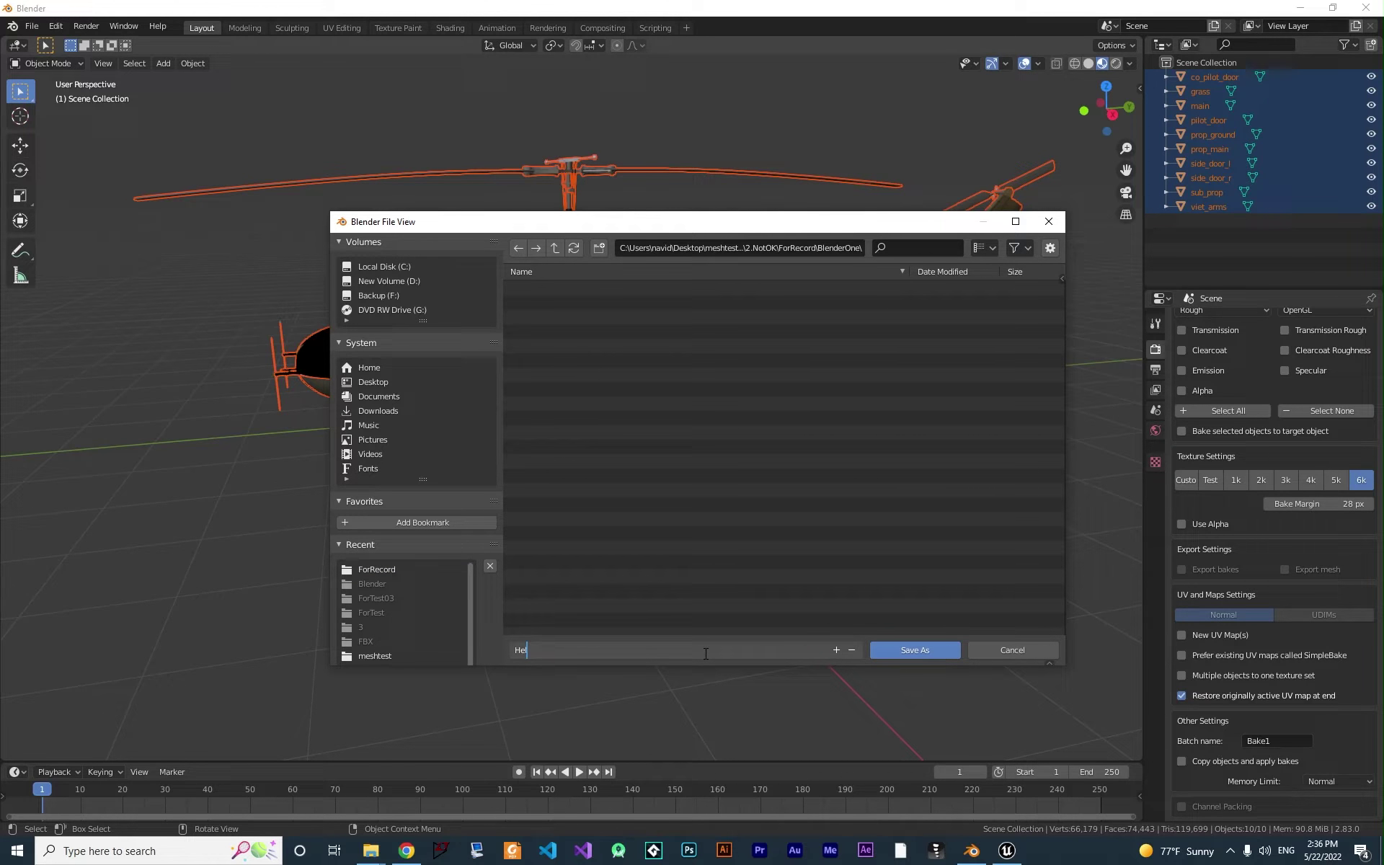
{"action": "type", "text": "iCoppter"}
{"action": "left_click", "coordinate": [915, 650]}
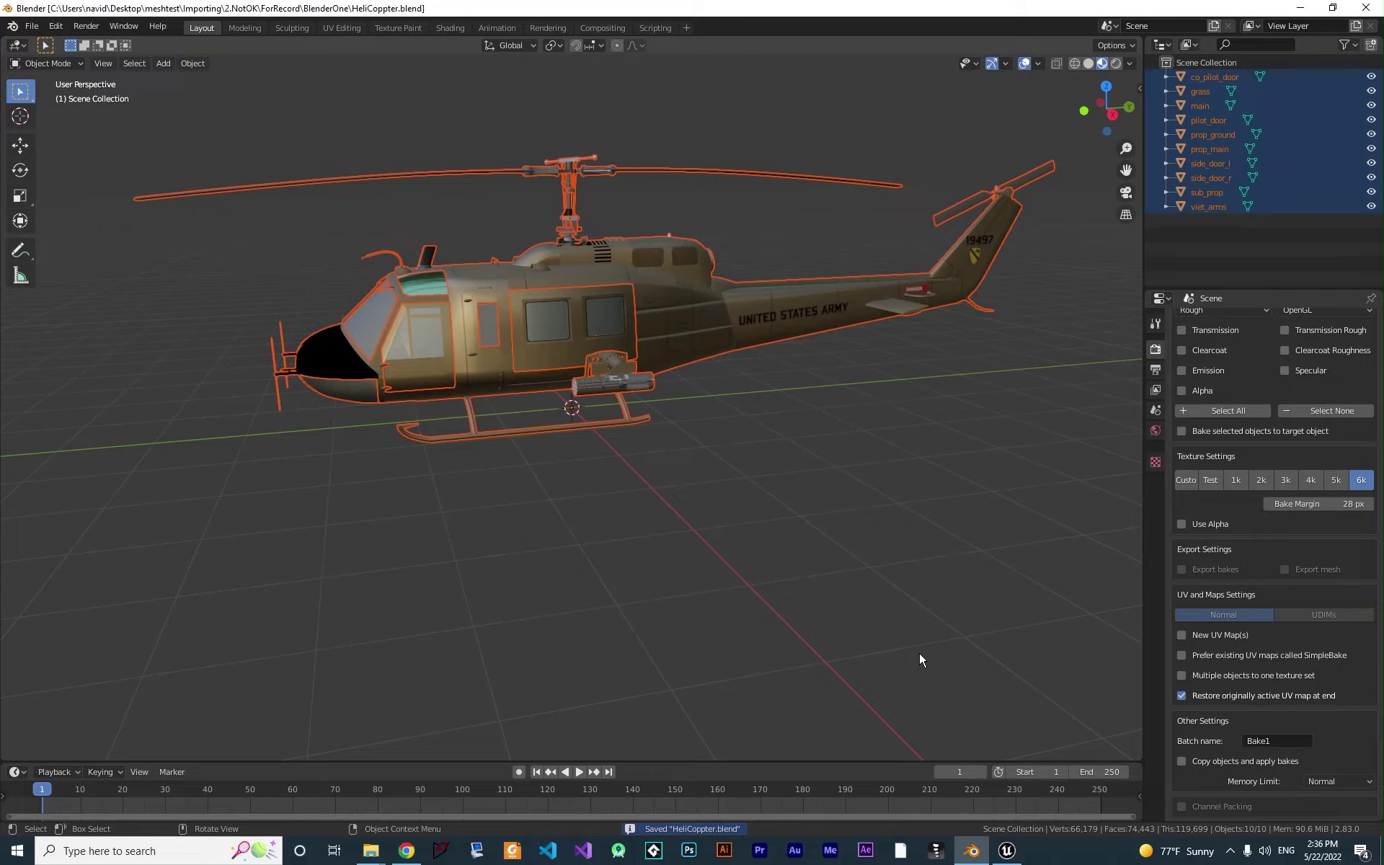
- Enable exporting both the bakes and the mesh in SimpleBake's export settings
{"action": "left_click", "coordinate": [1183, 570]}
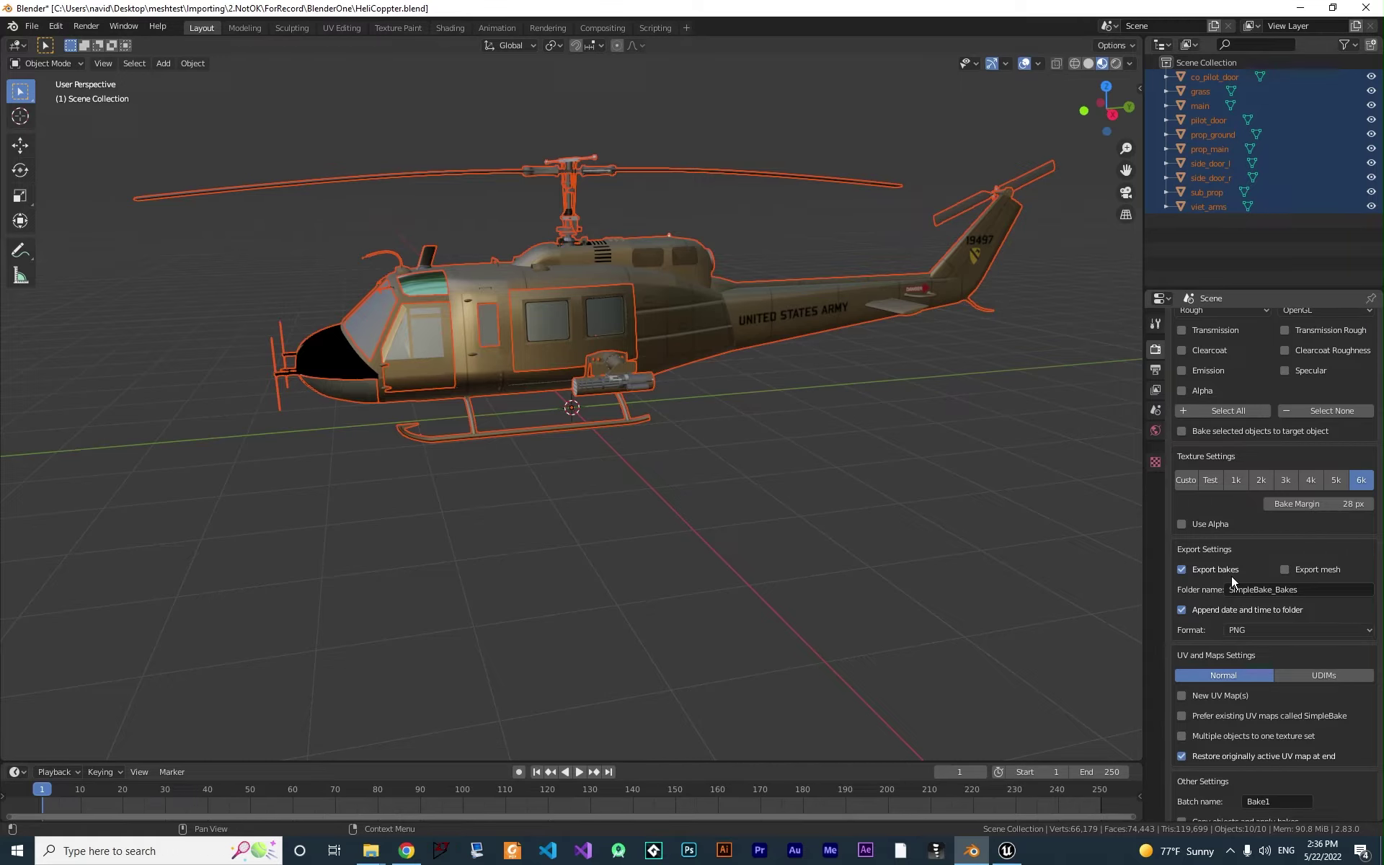
{"action": "left_click", "coordinate": [1284, 570]}
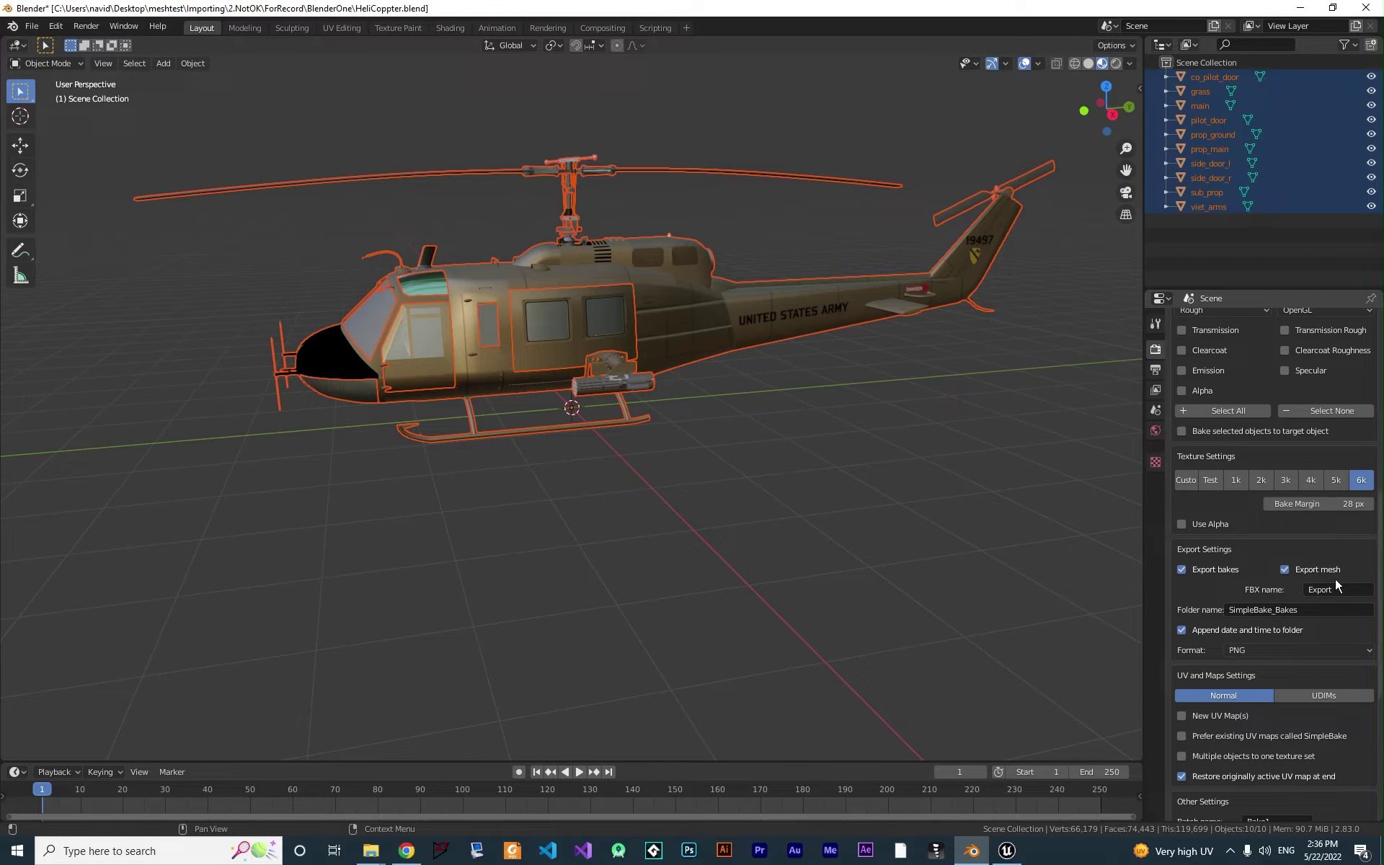
- Enable new UV maps in SimpleBake's UV and Maps Settings and choose the Smart UV Project (Atlas) method
{"action": "scroll", "coordinate": [1175, 581], "scroll_direction": "down", "scroll_amount": 4}
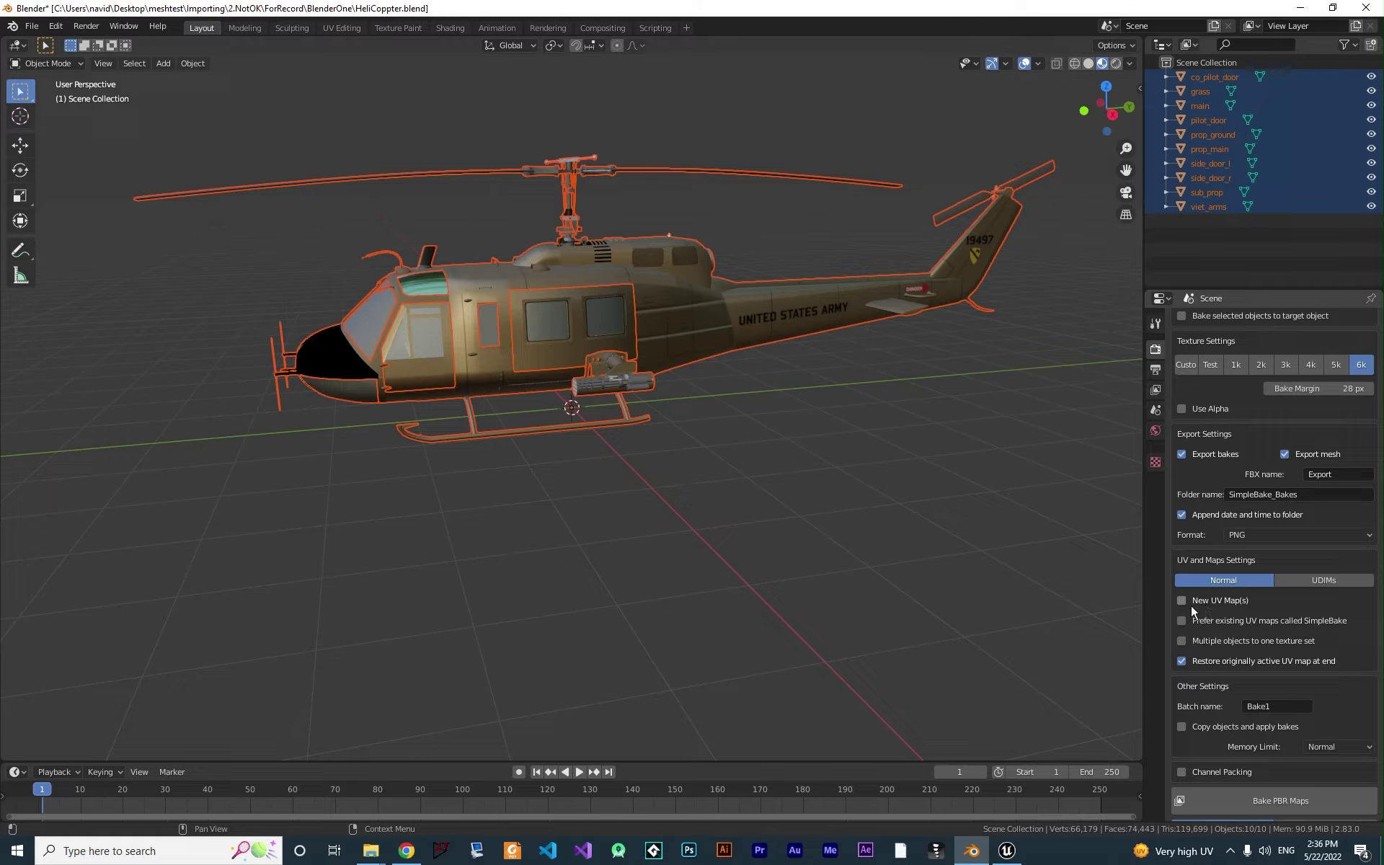
{"action": "left_click", "coordinate": [1181, 601]}
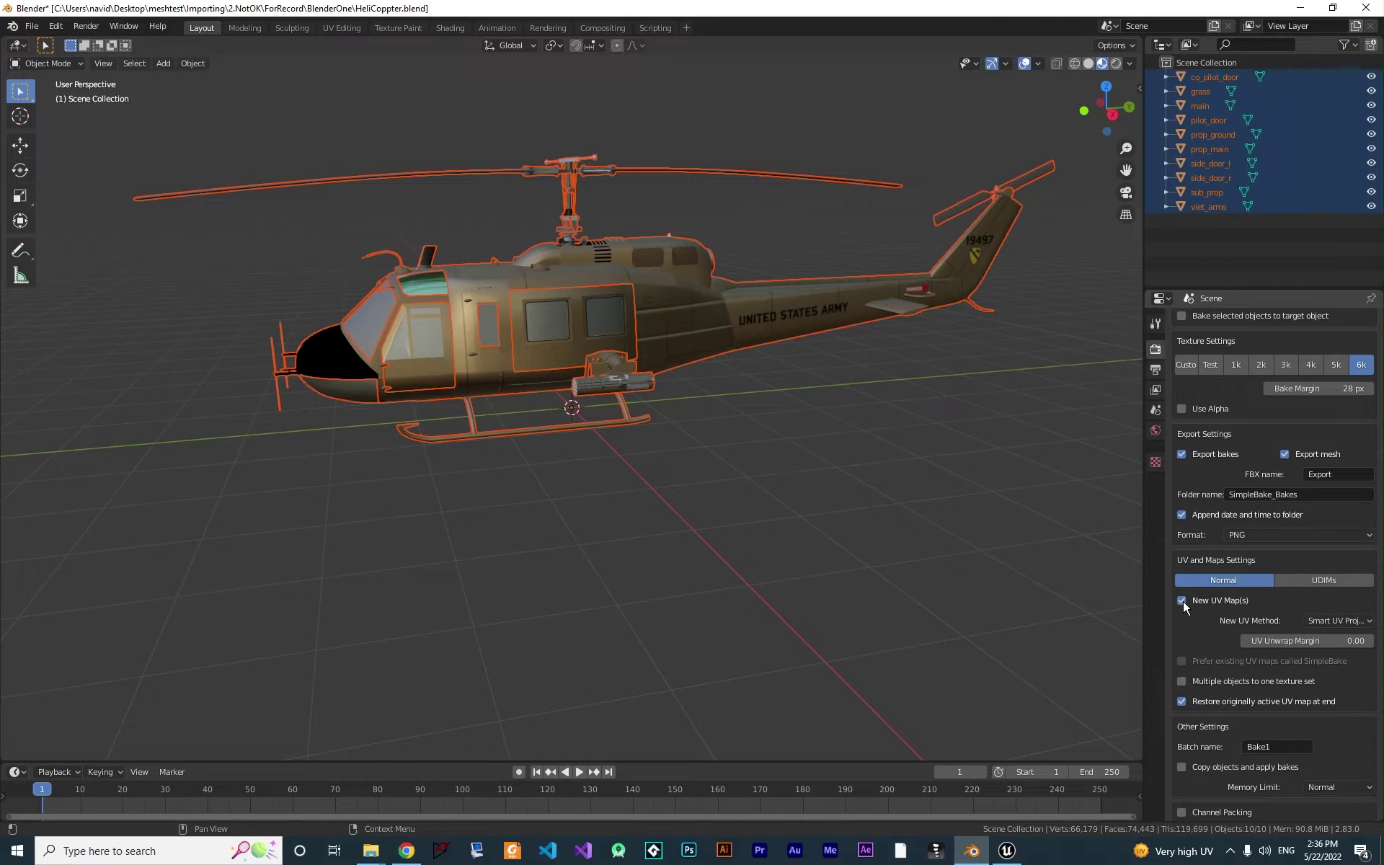
{"action": "left_click", "coordinate": [1363, 623]}
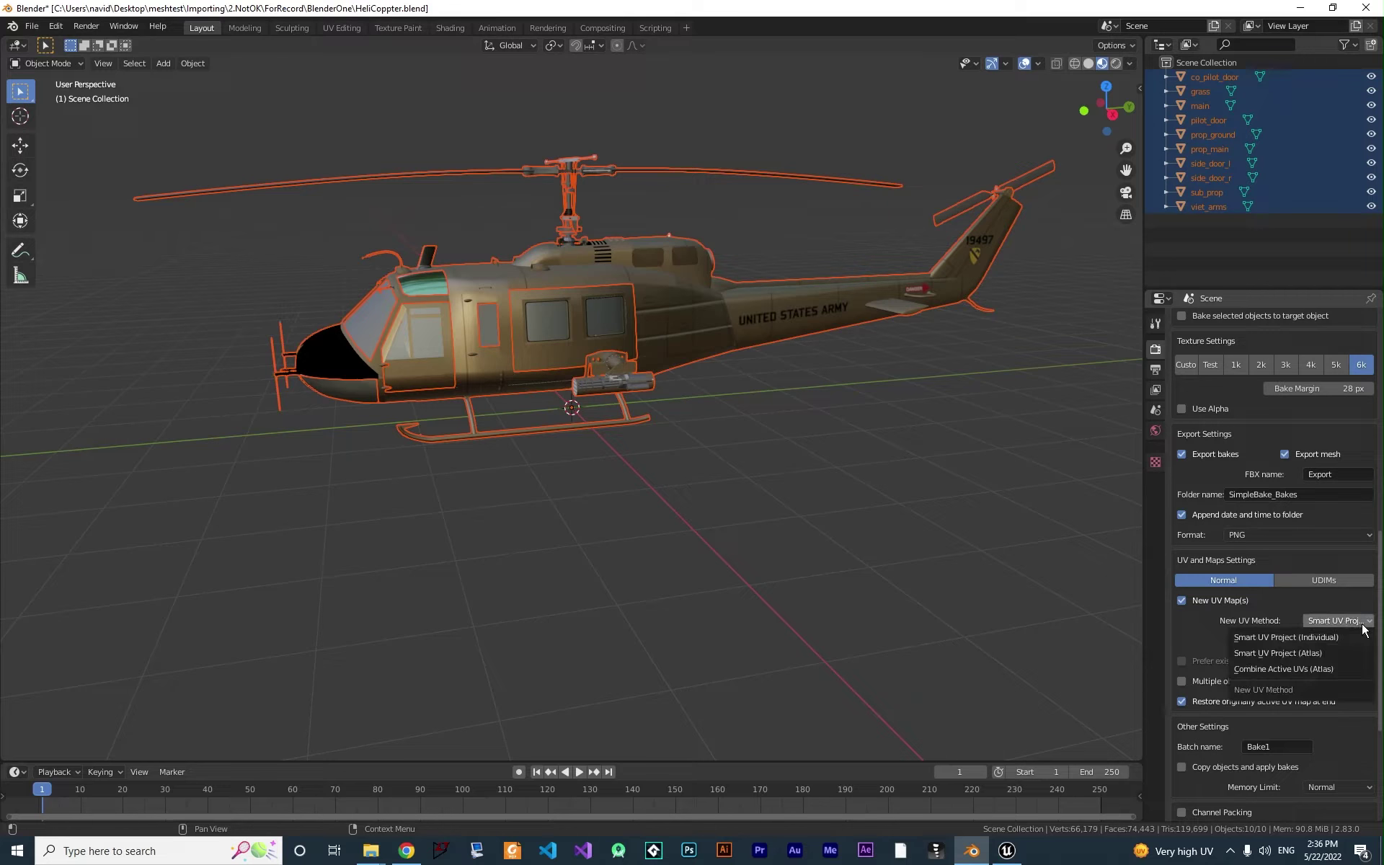
{"action": "left_click", "coordinate": [1307, 653]}
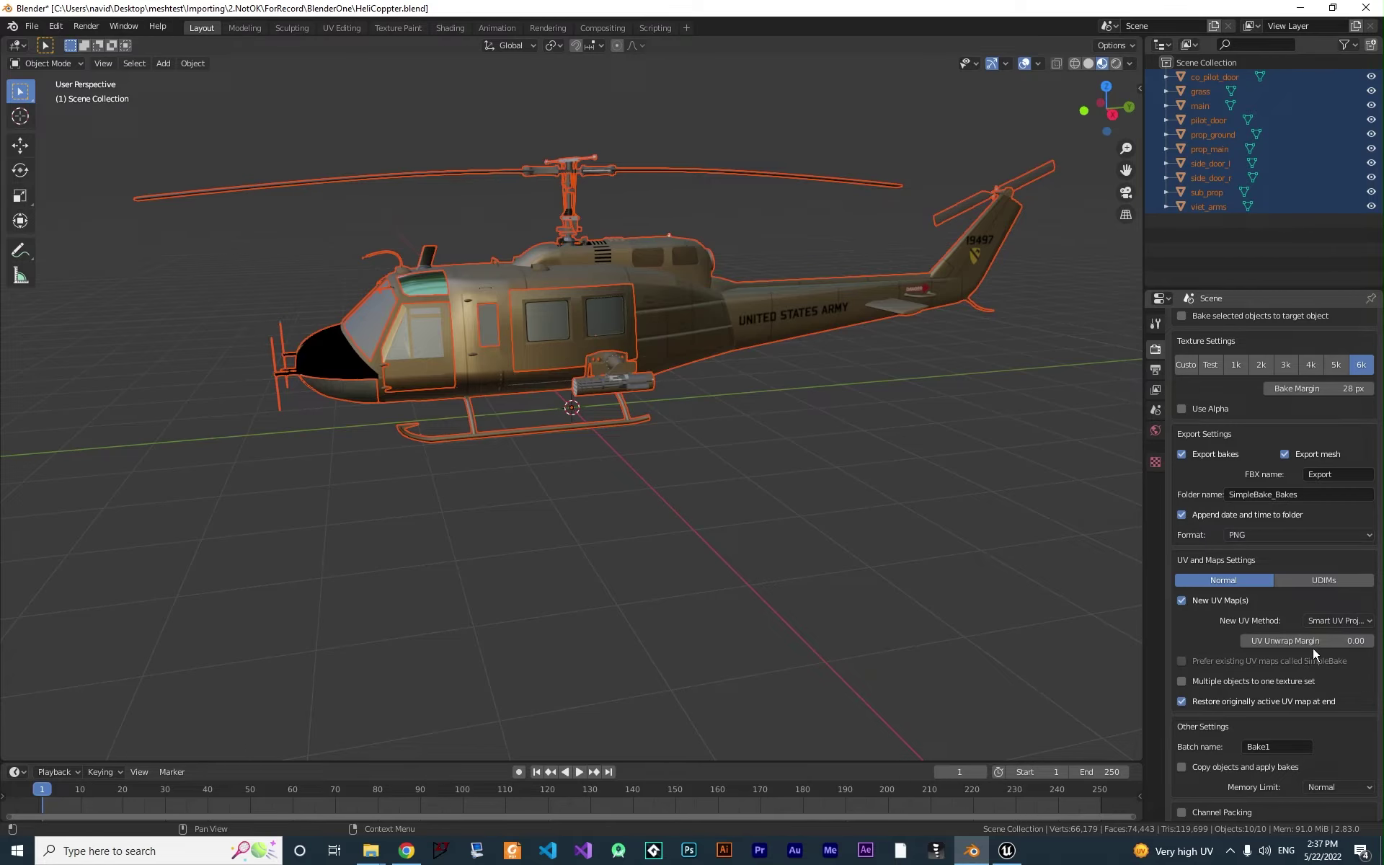
- Set the UV unwrap margin to 0.1 and enable baking multiple objects to one texture set
{"action": "left_click", "coordinate": [1302, 641]}
{"action": "type", "text": "0.1"}
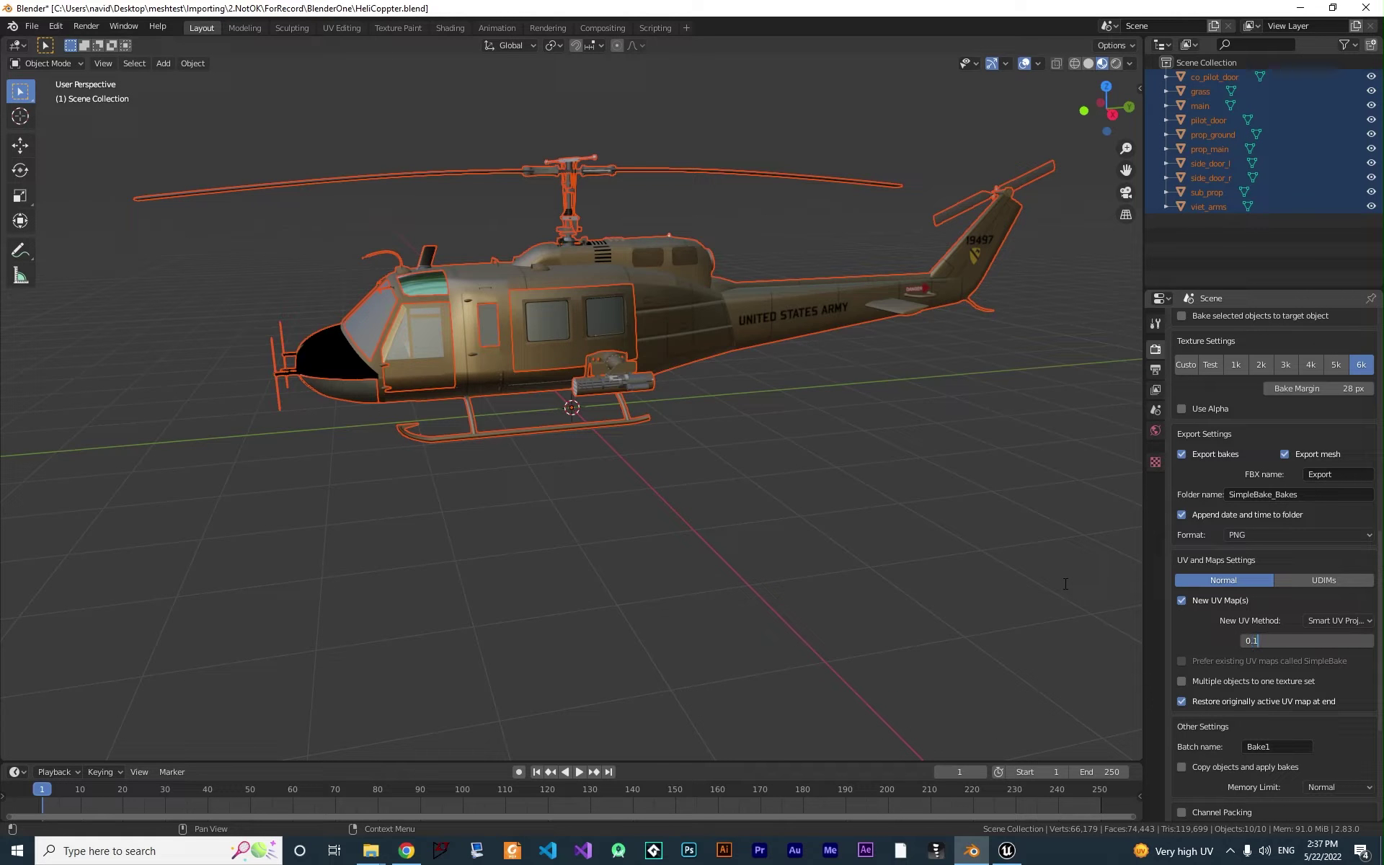
{"action": "key", "text": "Return"}
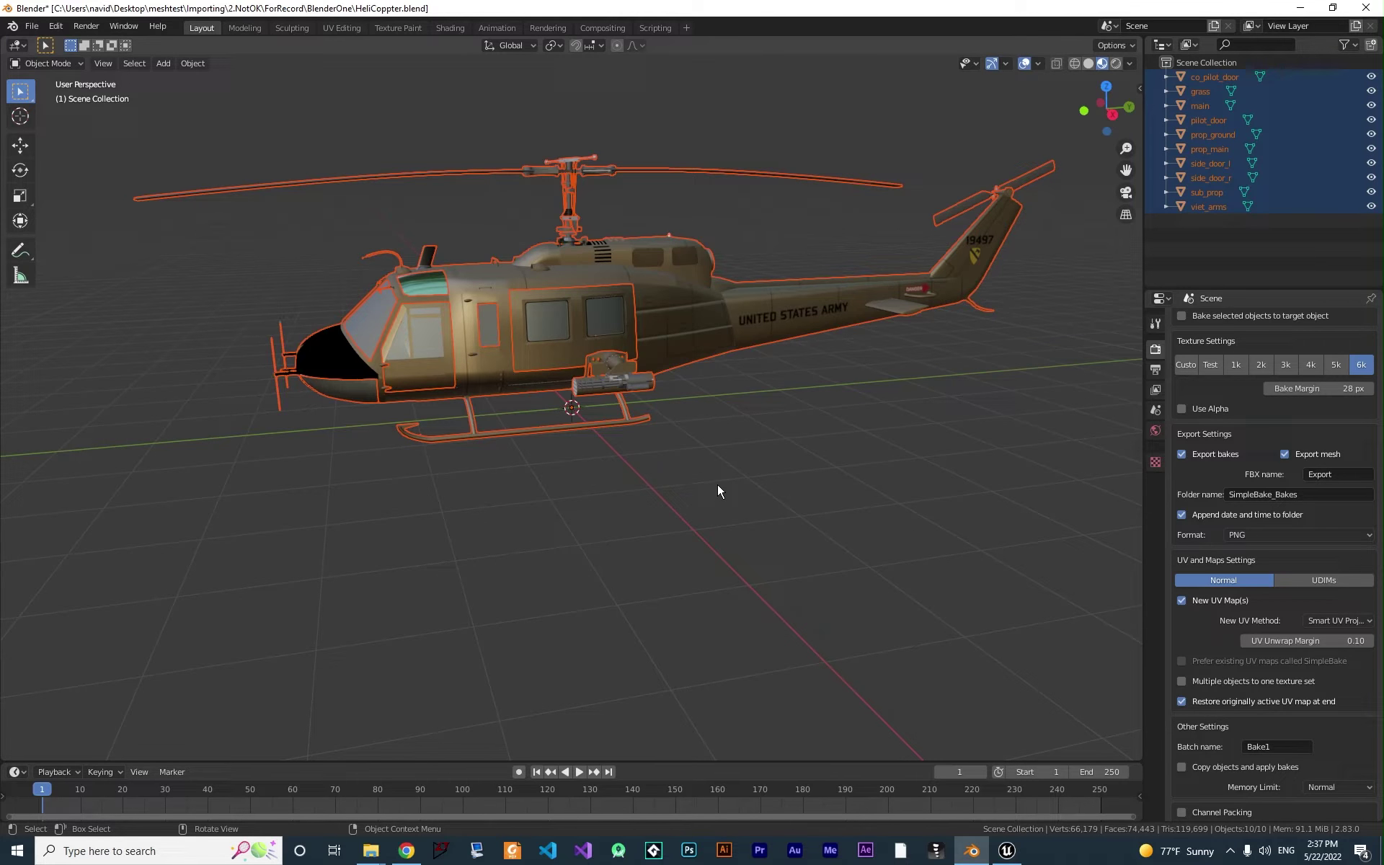
{"action": "left_click", "coordinate": [1182, 681]}
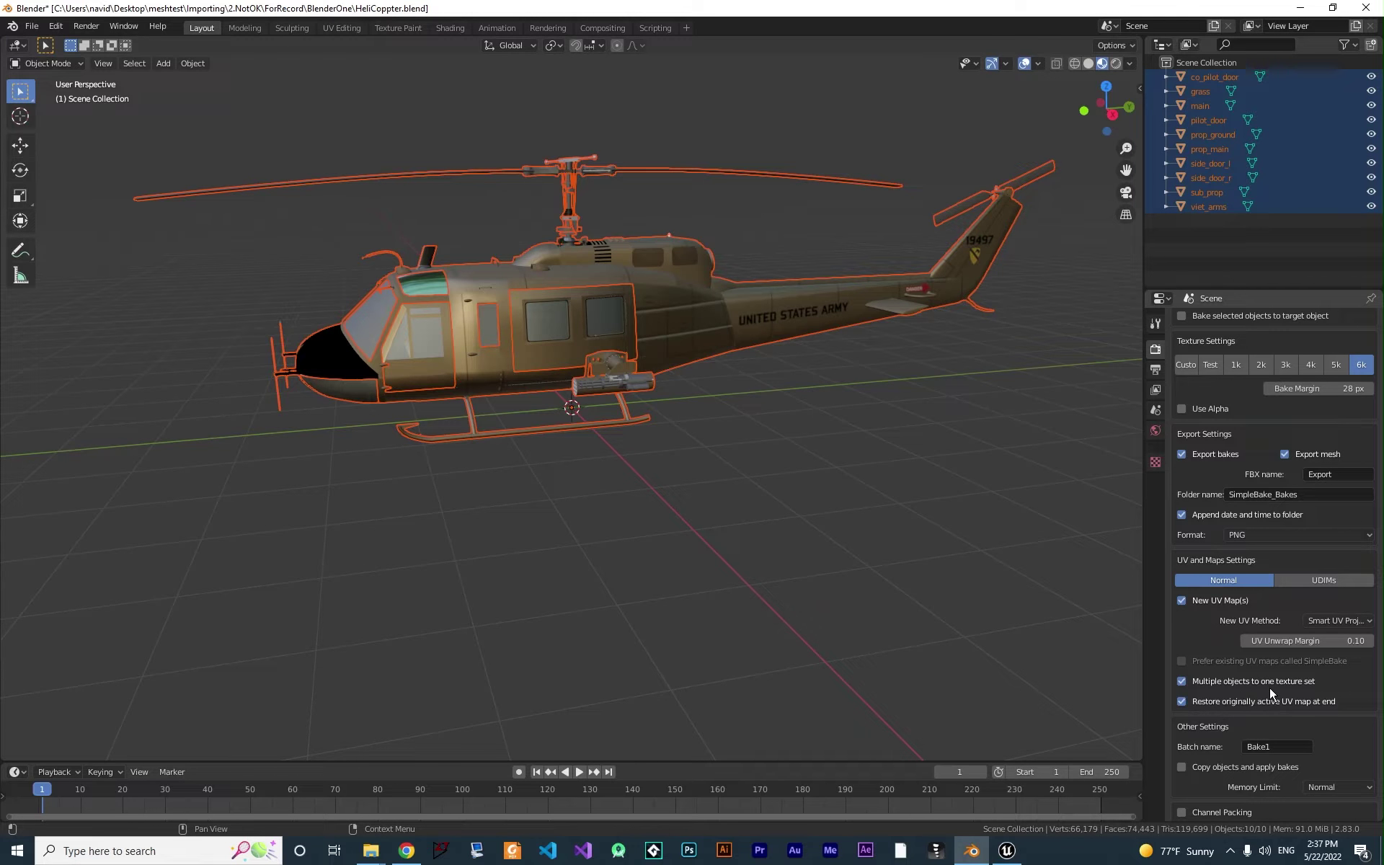
{"action": "scroll", "coordinate": [1270, 687], "scroll_direction": "down", "scroll_amount": 5}
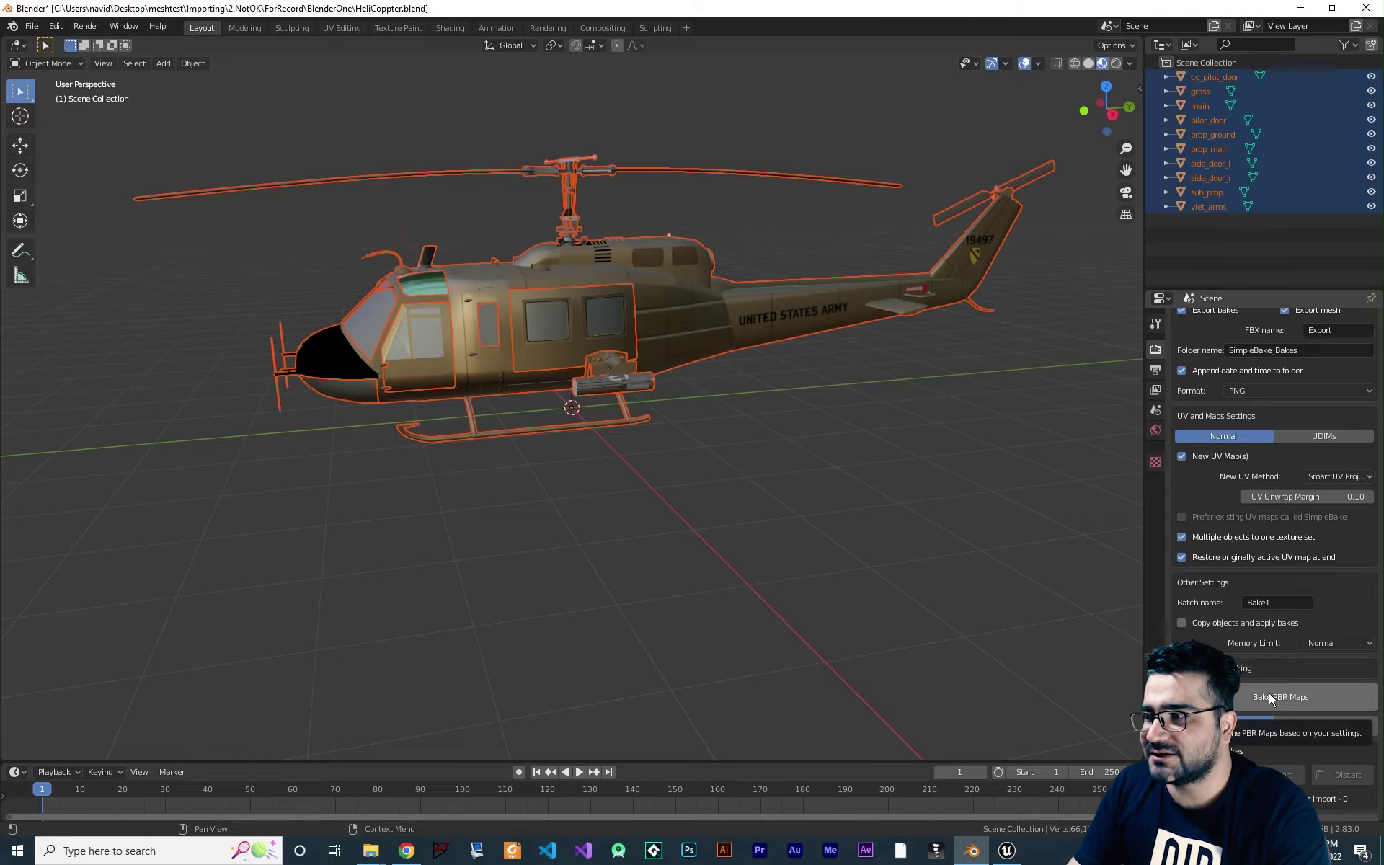
- Switch to Unreal Engine and examine the Mergedbake_Bake1_pbr_diffuse texture and the roughness texture's details in folder 5
{"action": "key", "text": "alt+Tab"}
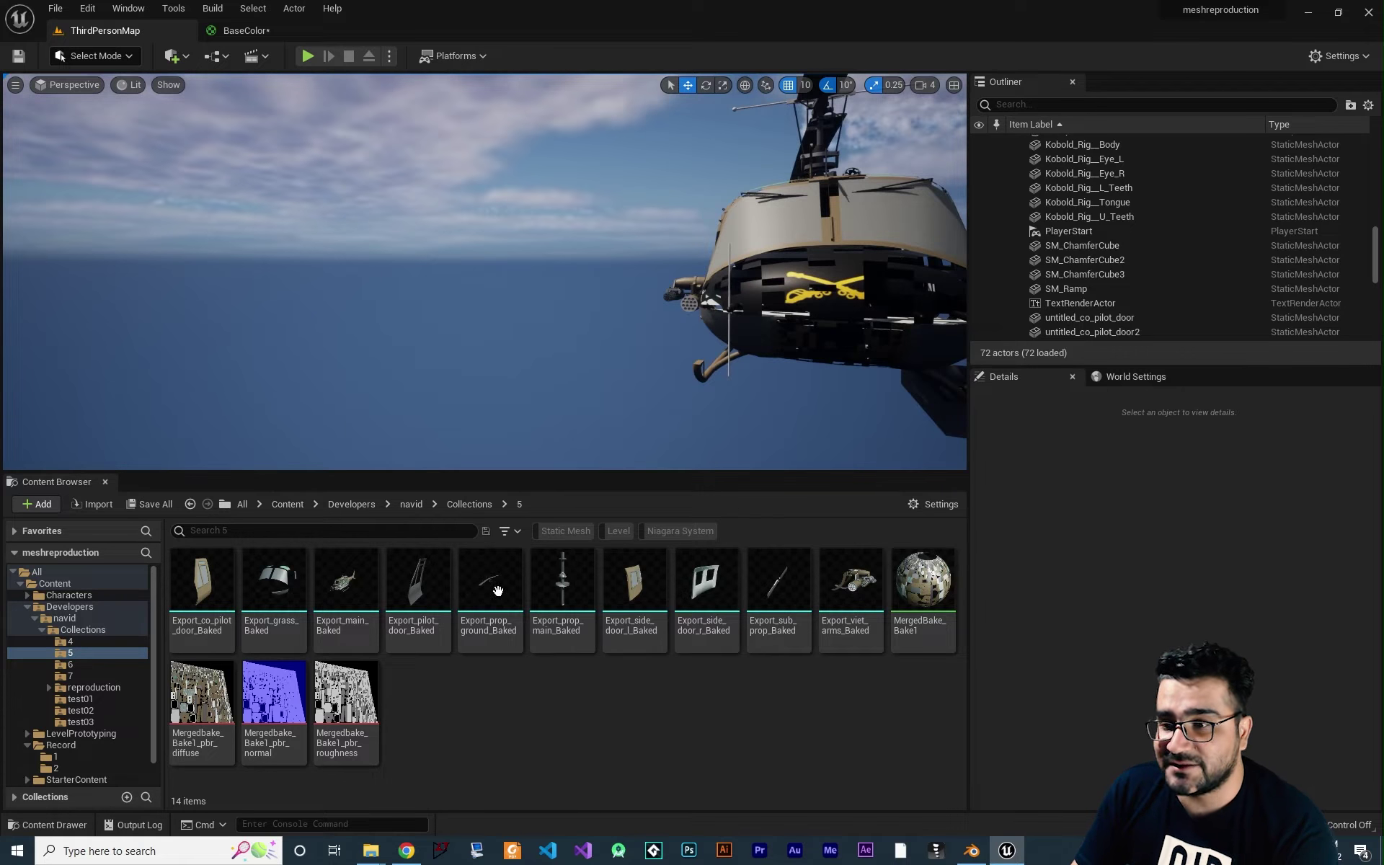
{"action": "right_click", "coordinate": [731, 730]}
{"action": "left_click", "coordinate": [541, 742]}
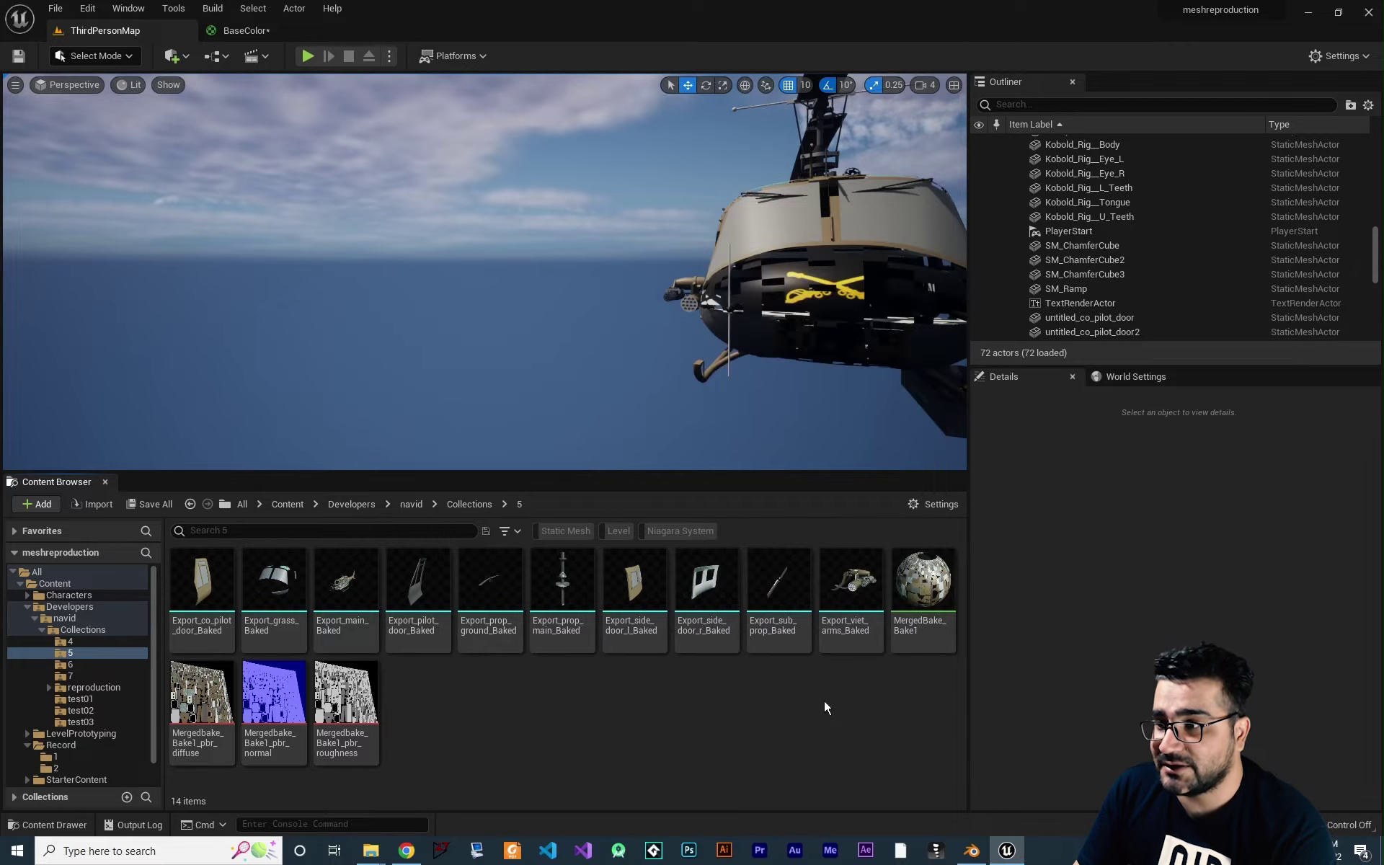
{"action": "double_click", "coordinate": [214, 695]}
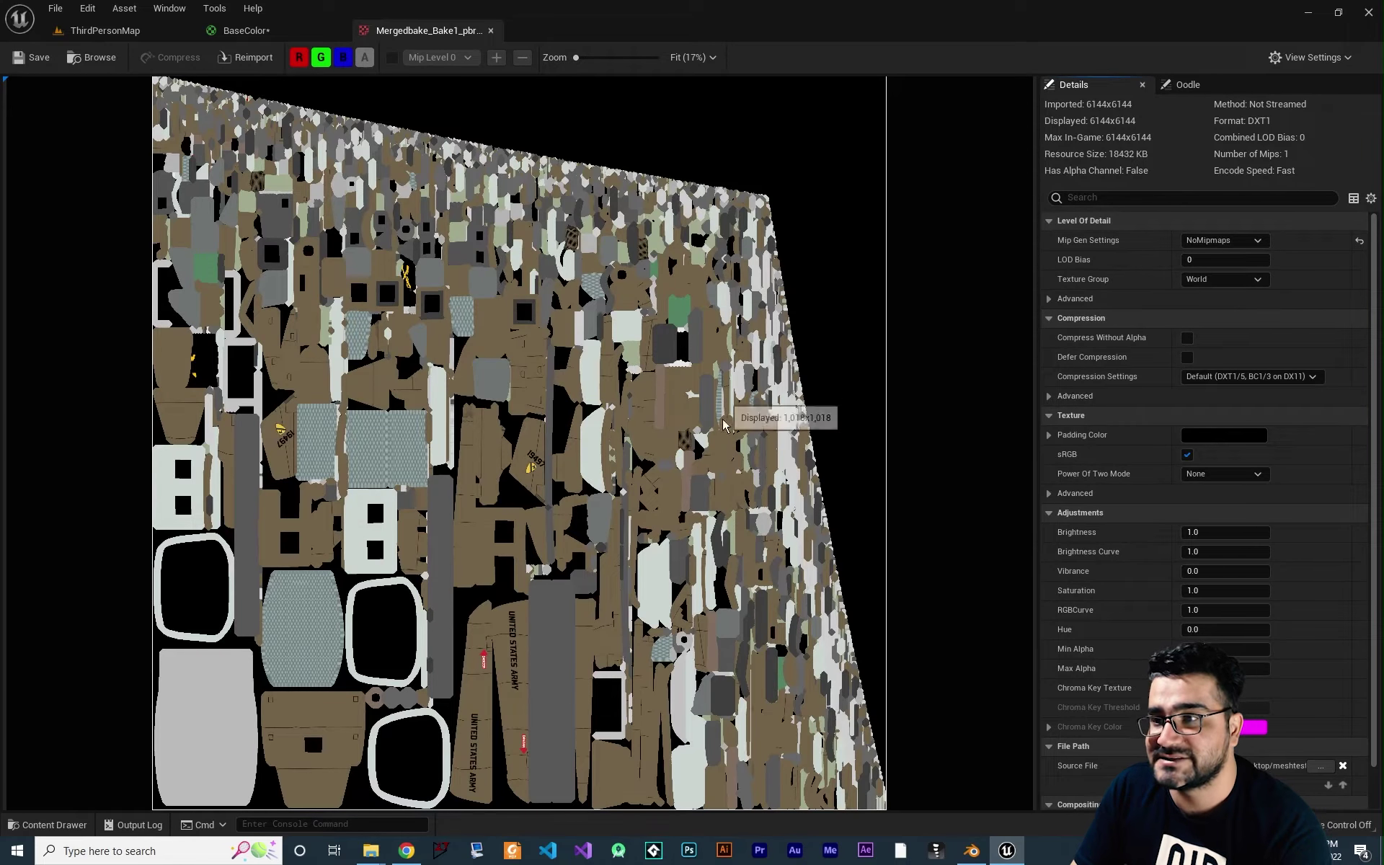
{"action": "left_click", "coordinate": [493, 32]}
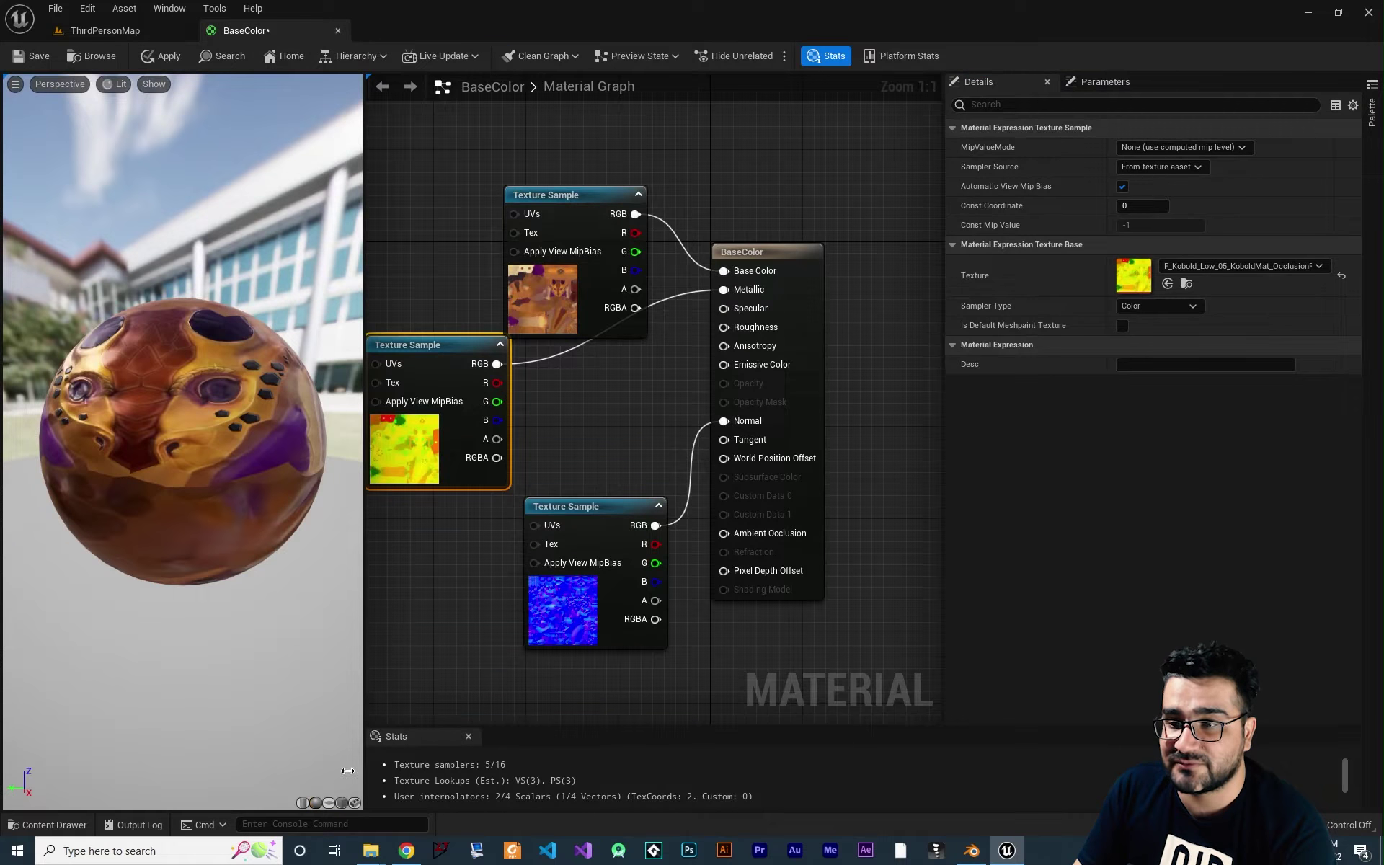
{"action": "left_click", "coordinate": [69, 829]}
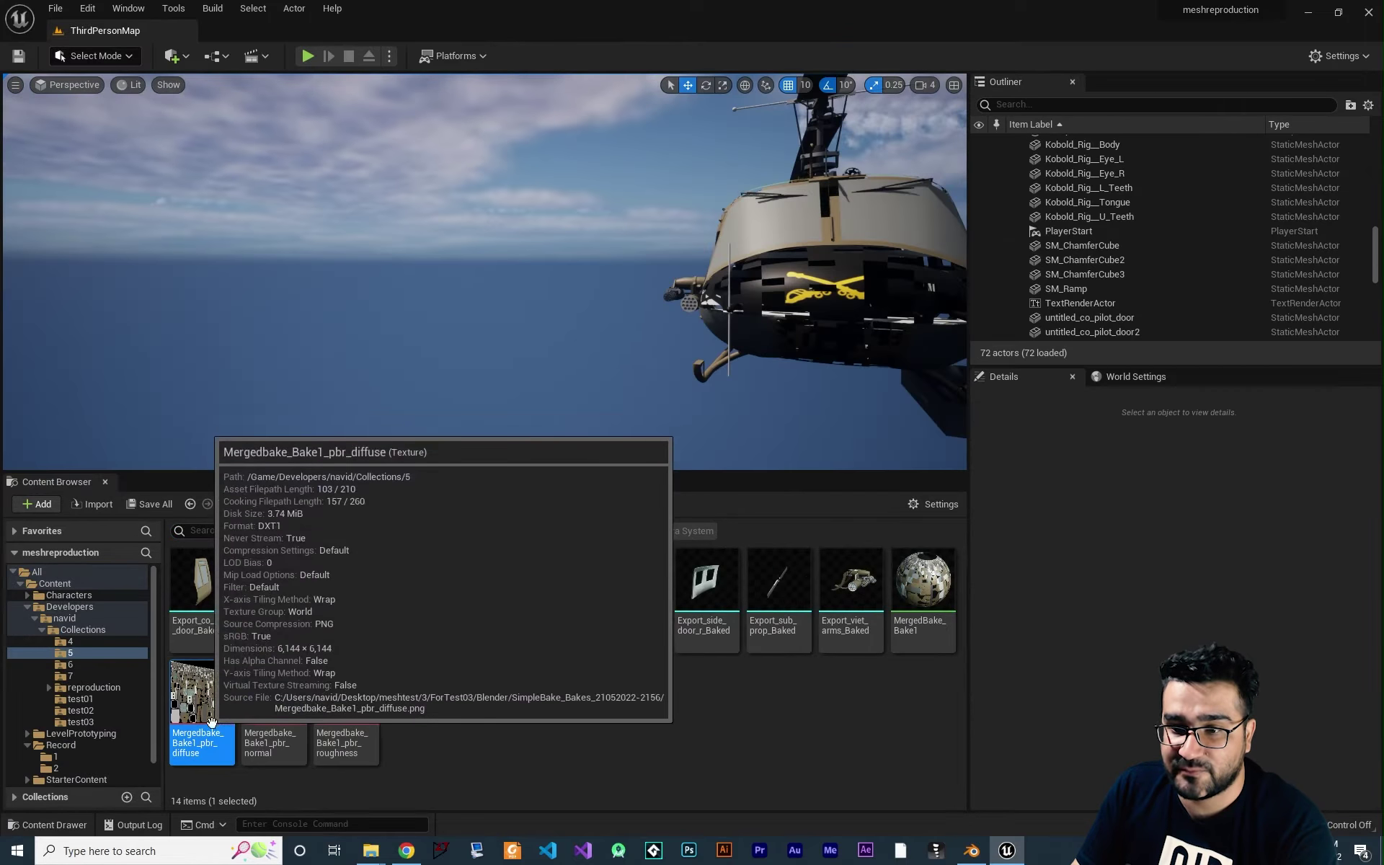
{"action": "mouse_move", "coordinate": [353, 682]}
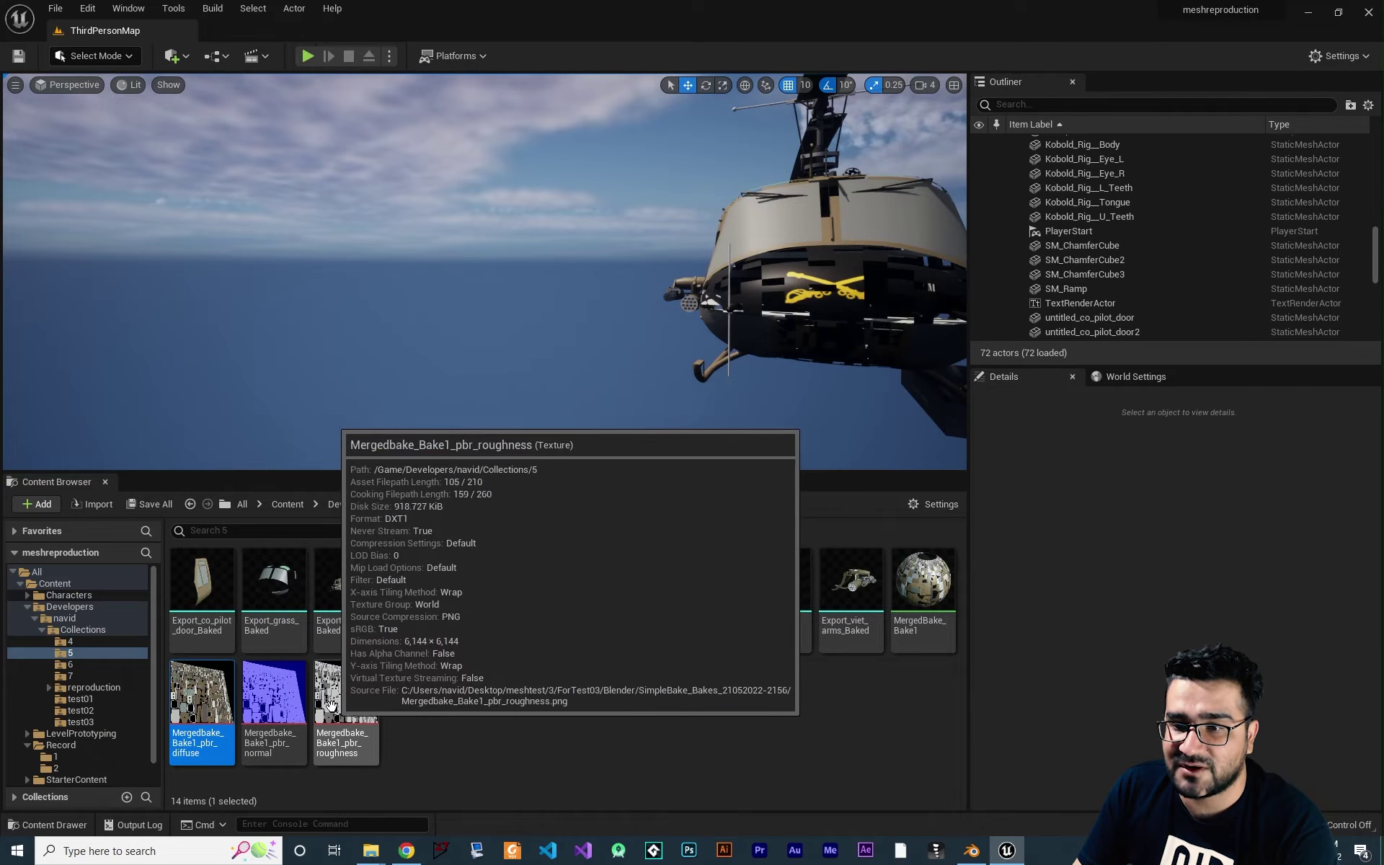
{"action": "left_click", "coordinate": [577, 743]}
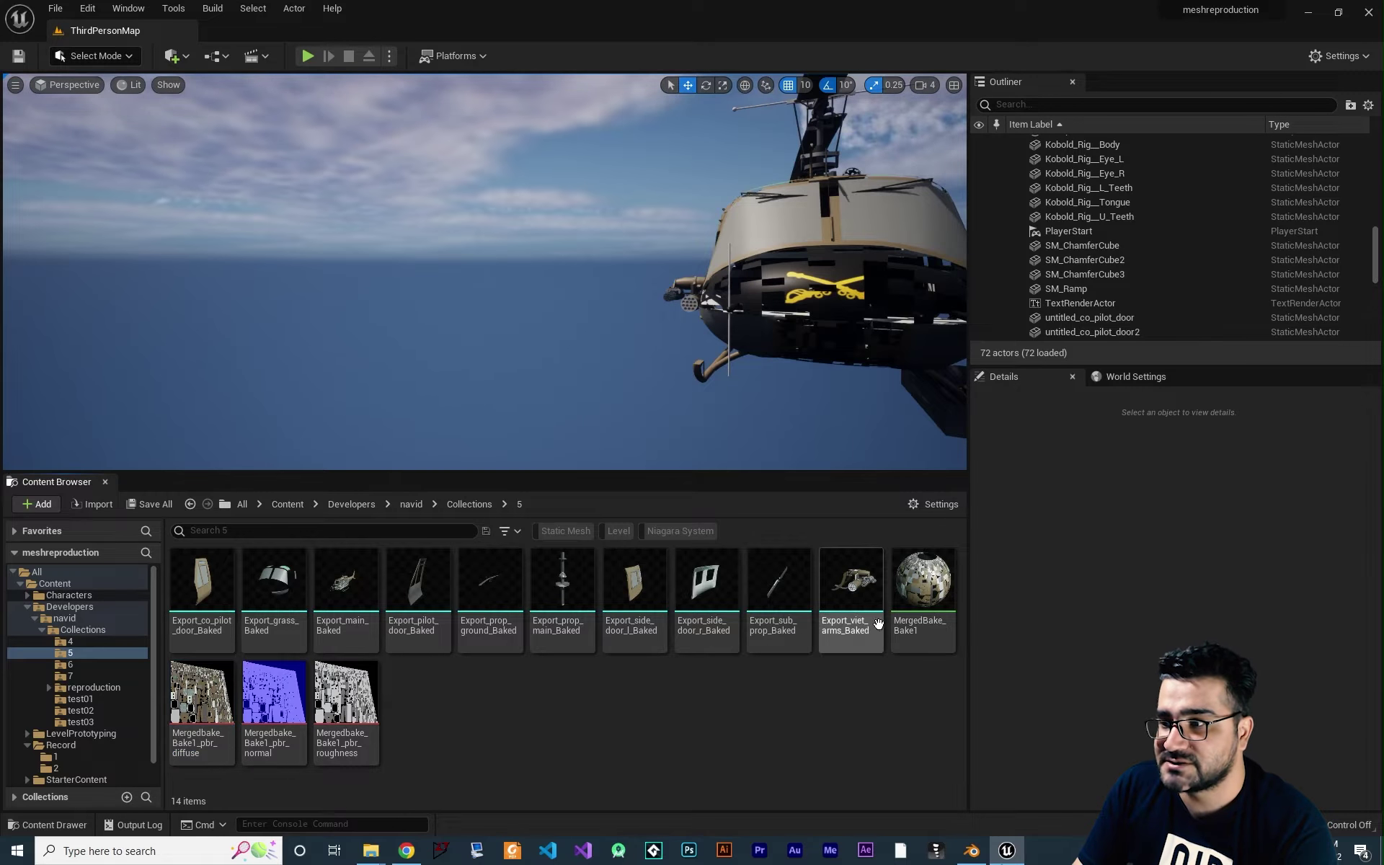
- Open the MergedBake_Bake1 material, examine its diffuse, roughness and normal texture samples, and close it
{"action": "double_click", "coordinate": [924, 588]}
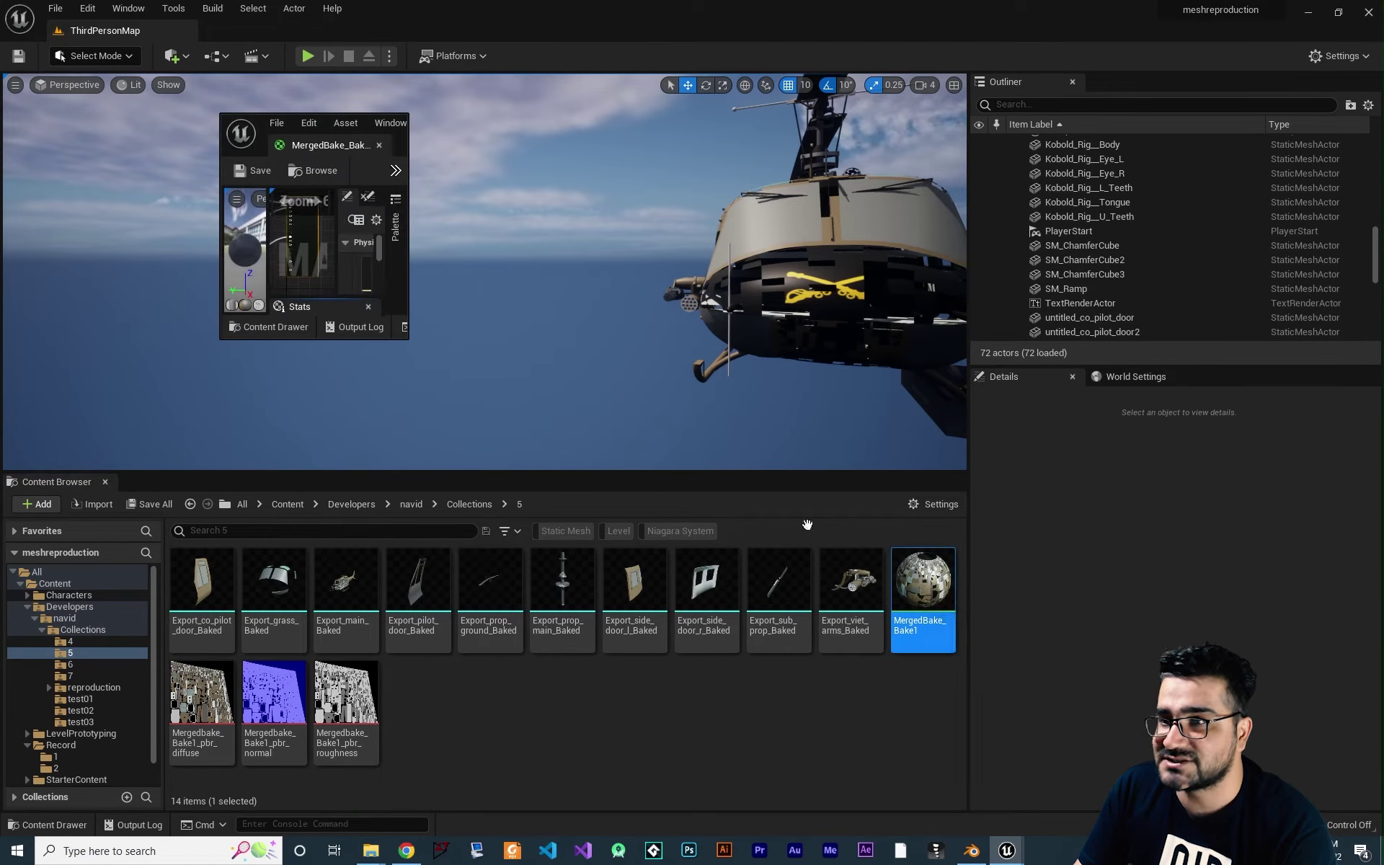
{"action": "double_click", "coordinate": [339, 147]}
{"action": "scroll", "coordinate": [560, 318], "scroll_direction": "up", "scroll_amount": 5}
{"action": "left_click", "coordinate": [524, 235]}
{"action": "left_click_drag", "start_coordinate": [515, 343], "coordinate": [421, 320]}
{"action": "left_click_drag", "start_coordinate": [485, 590], "coordinate": [476, 625]}
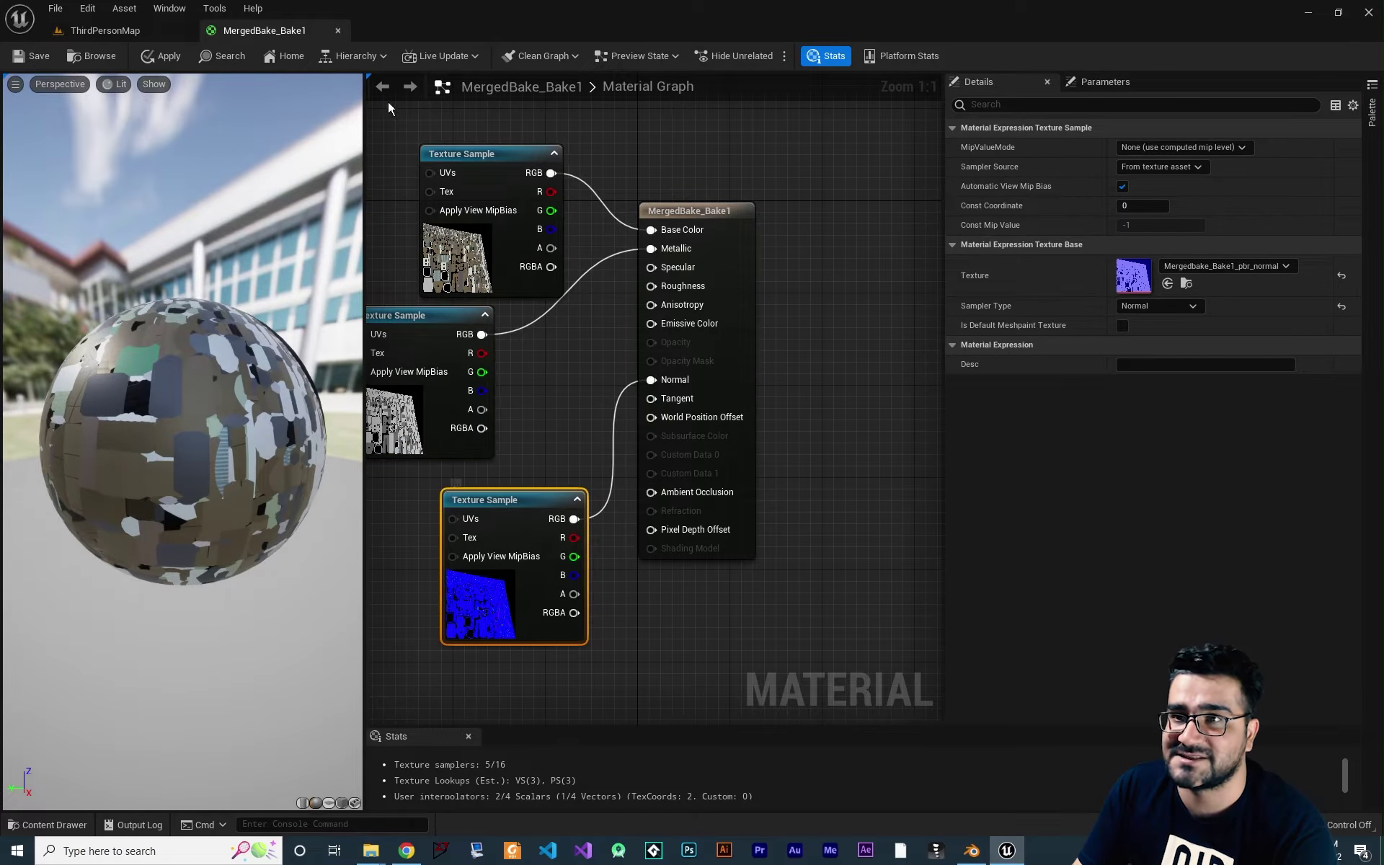
{"action": "left_click", "coordinate": [339, 31]}
{"action": "left_click", "coordinate": [770, 461]}
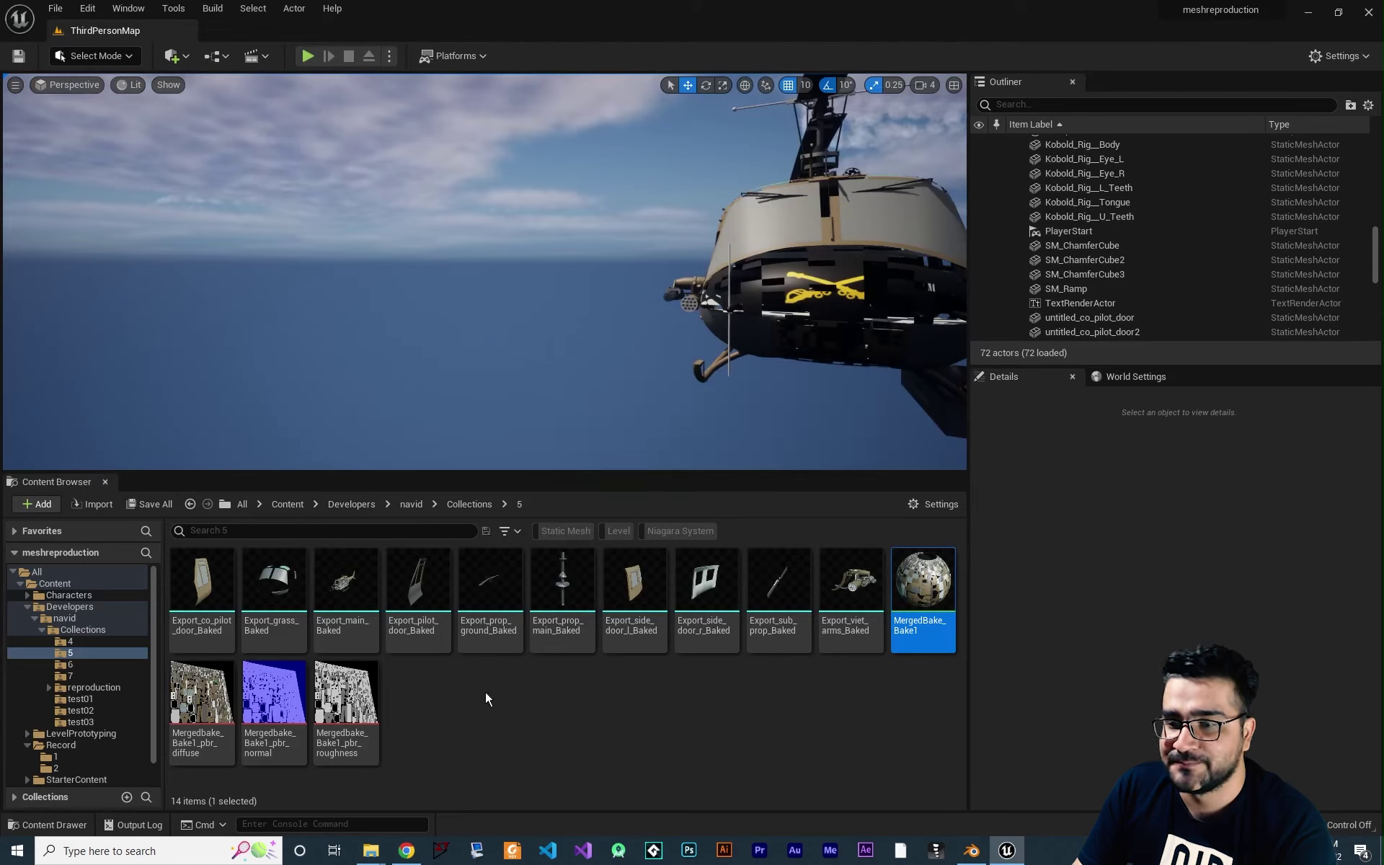
- Place all ten baked helicopter meshes from folder 5 in the level, frame them, and select the MergedBake_Bake1 material asset
{"action": "left_click", "coordinate": [860, 594]}
{"action": "left_click", "coordinate": [202, 587], "text": "shift"}
{"action": "left_click_drag", "start_coordinate": [202, 587], "coordinate": [459, 427]}
{"action": "key", "text": "f"}
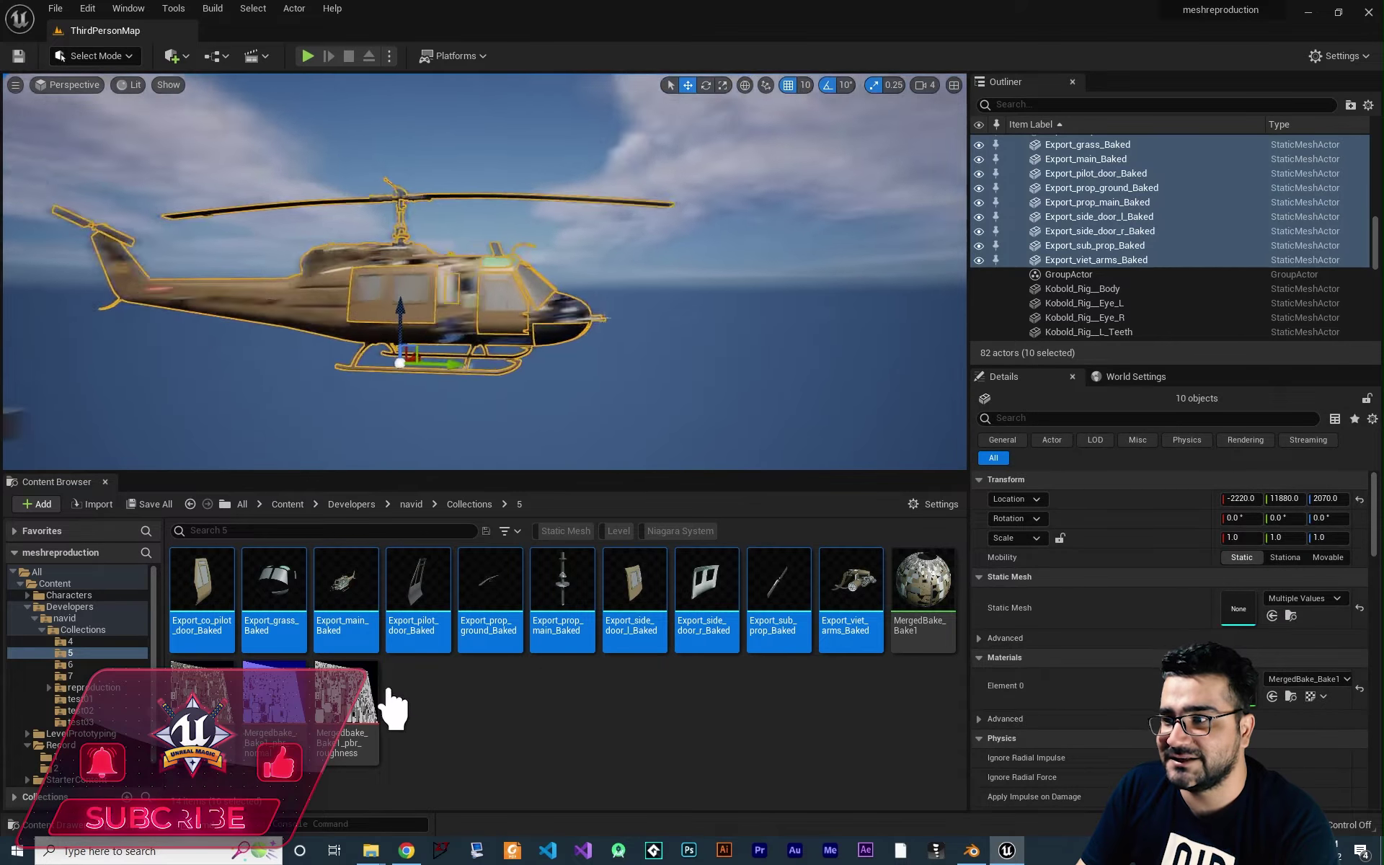
{"action": "left_click", "coordinate": [923, 587]}
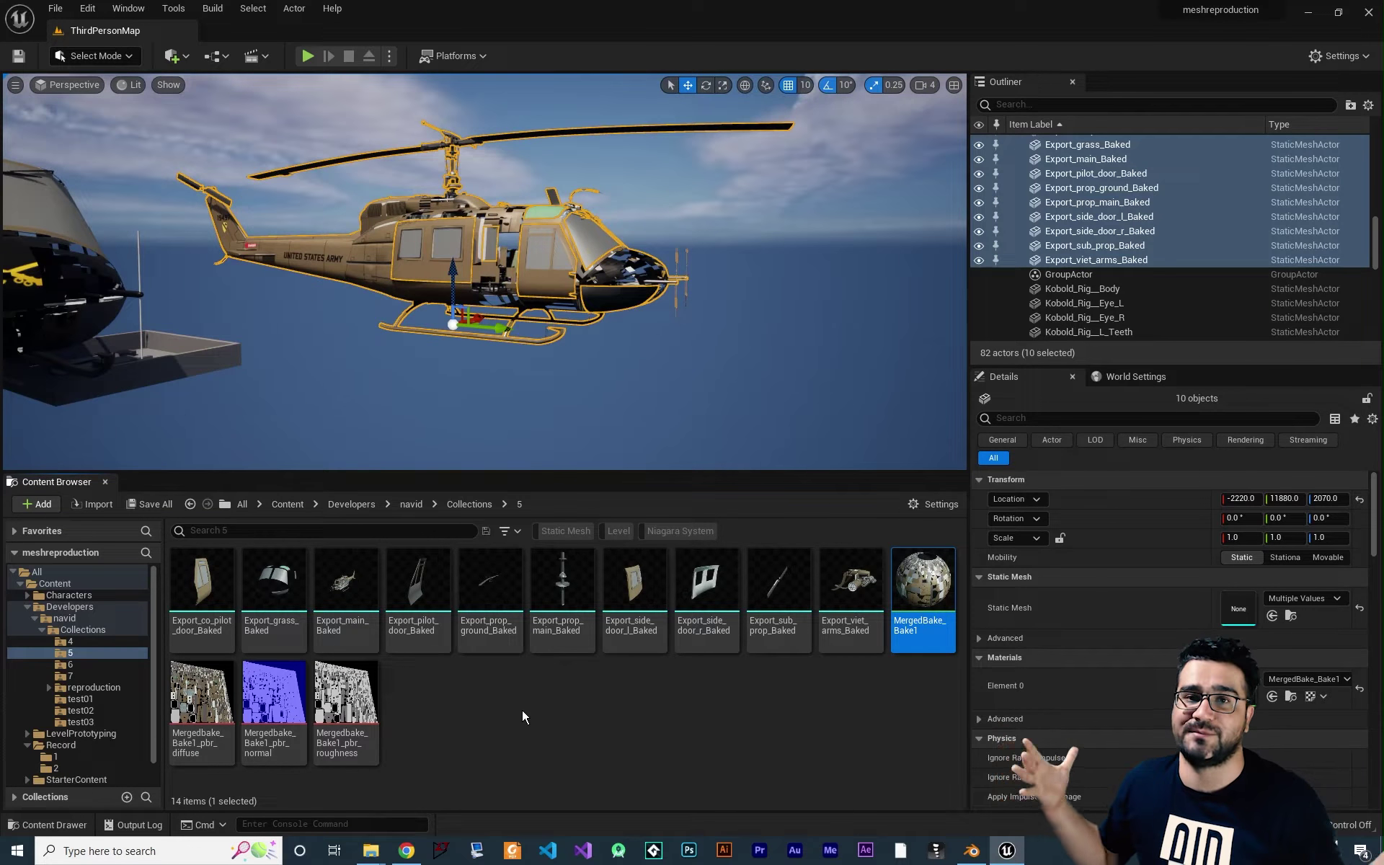
{"action": "mouse_move", "coordinate": [914, 583]}
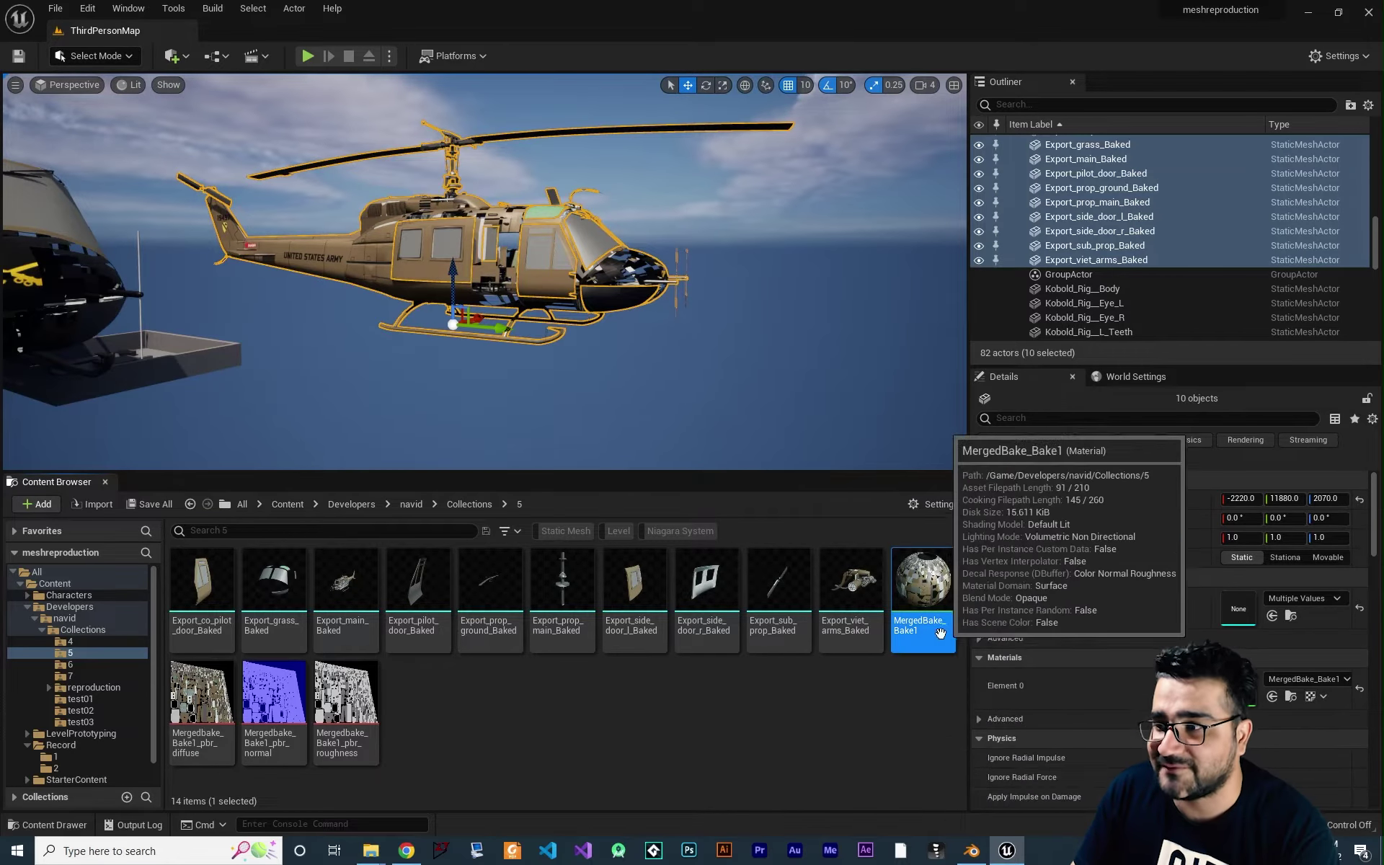
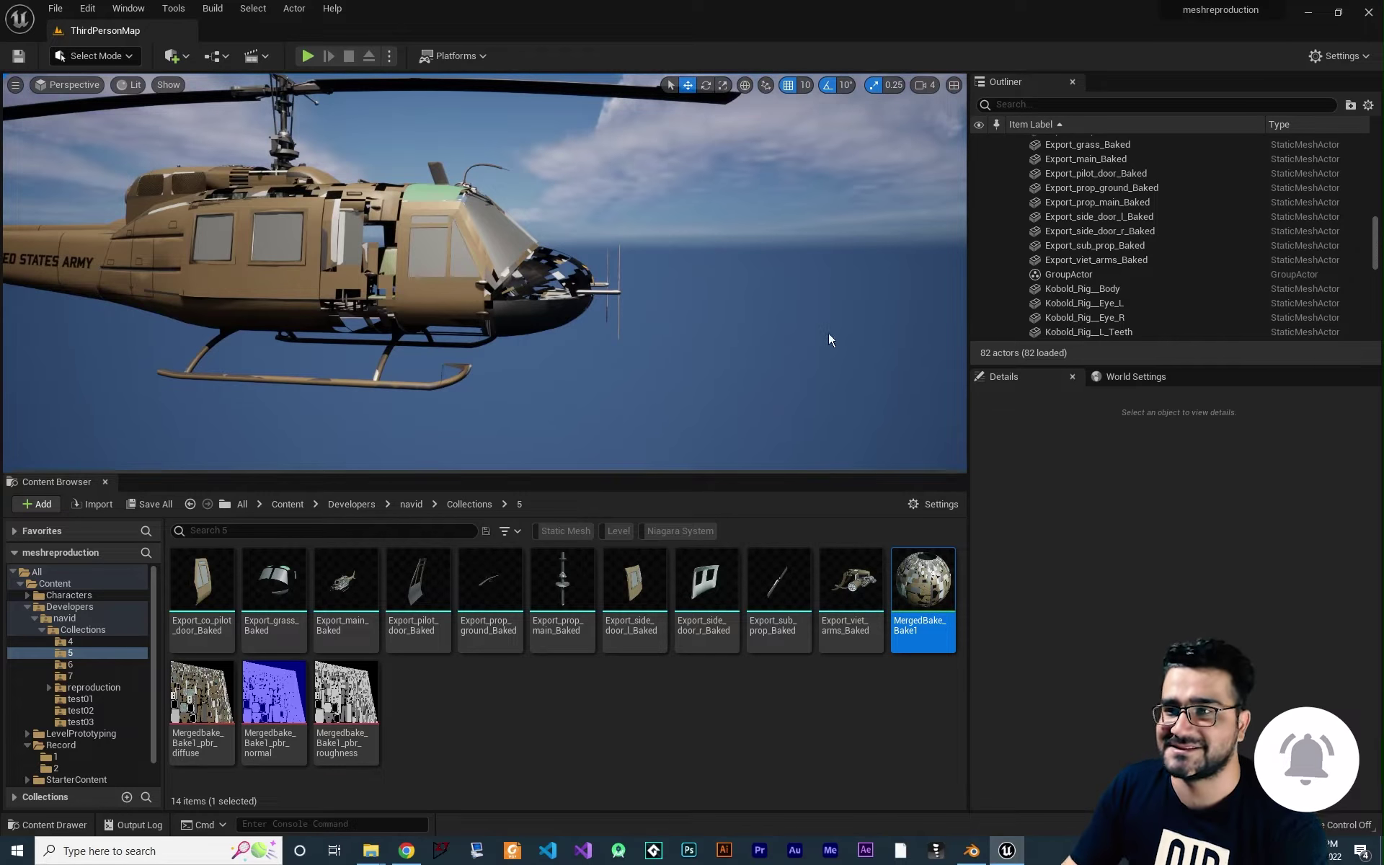
- Switch to Blender, deselect the helicopter parts, and select only the main body object
{"action": "left_click", "coordinate": [973, 856]}
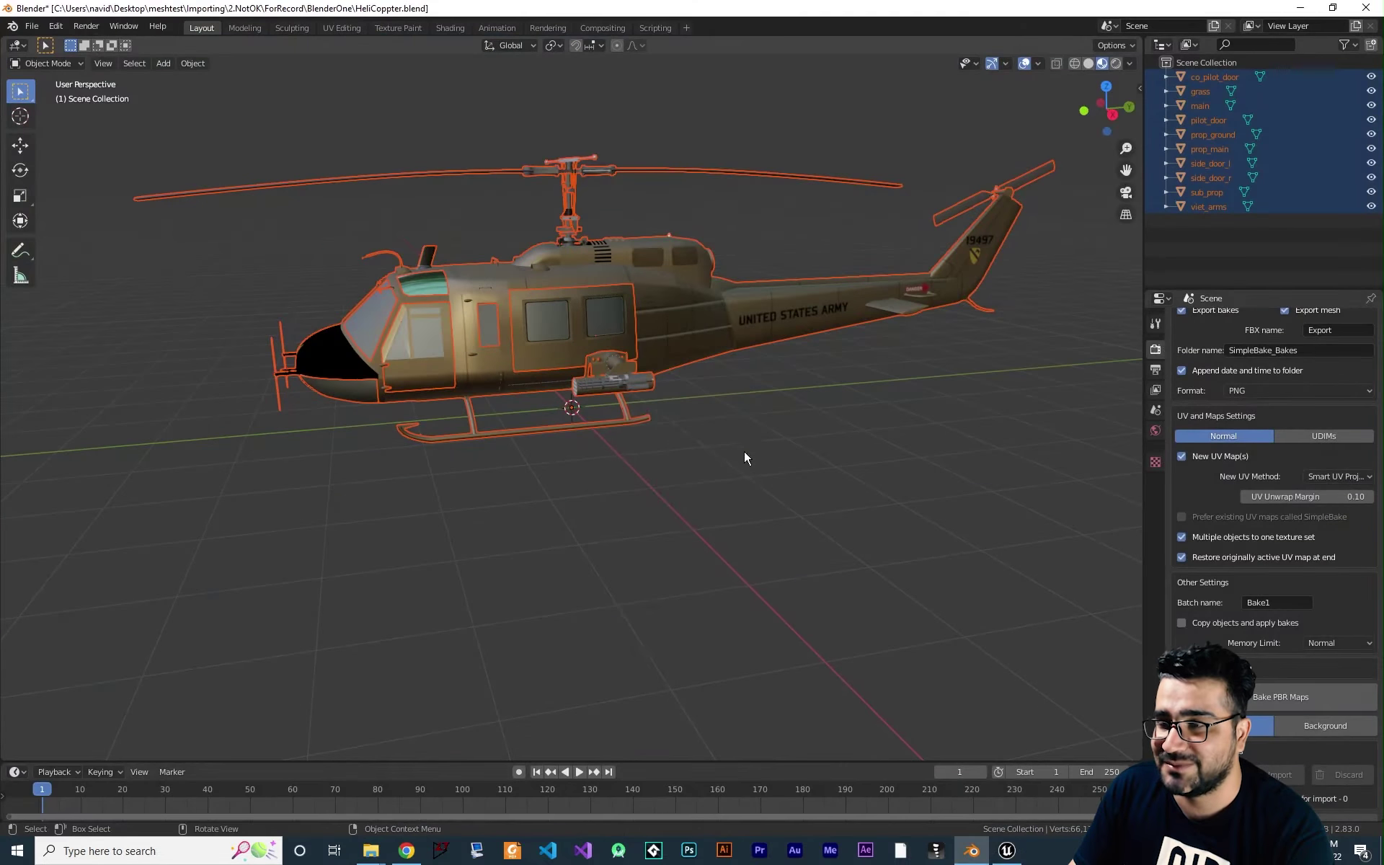
{"action": "right_click", "coordinate": [779, 443]}
{"action": "middle_click_drag", "start_coordinate": [822, 438], "coordinate": [662, 502]}
{"action": "left_click", "coordinate": [868, 467]}
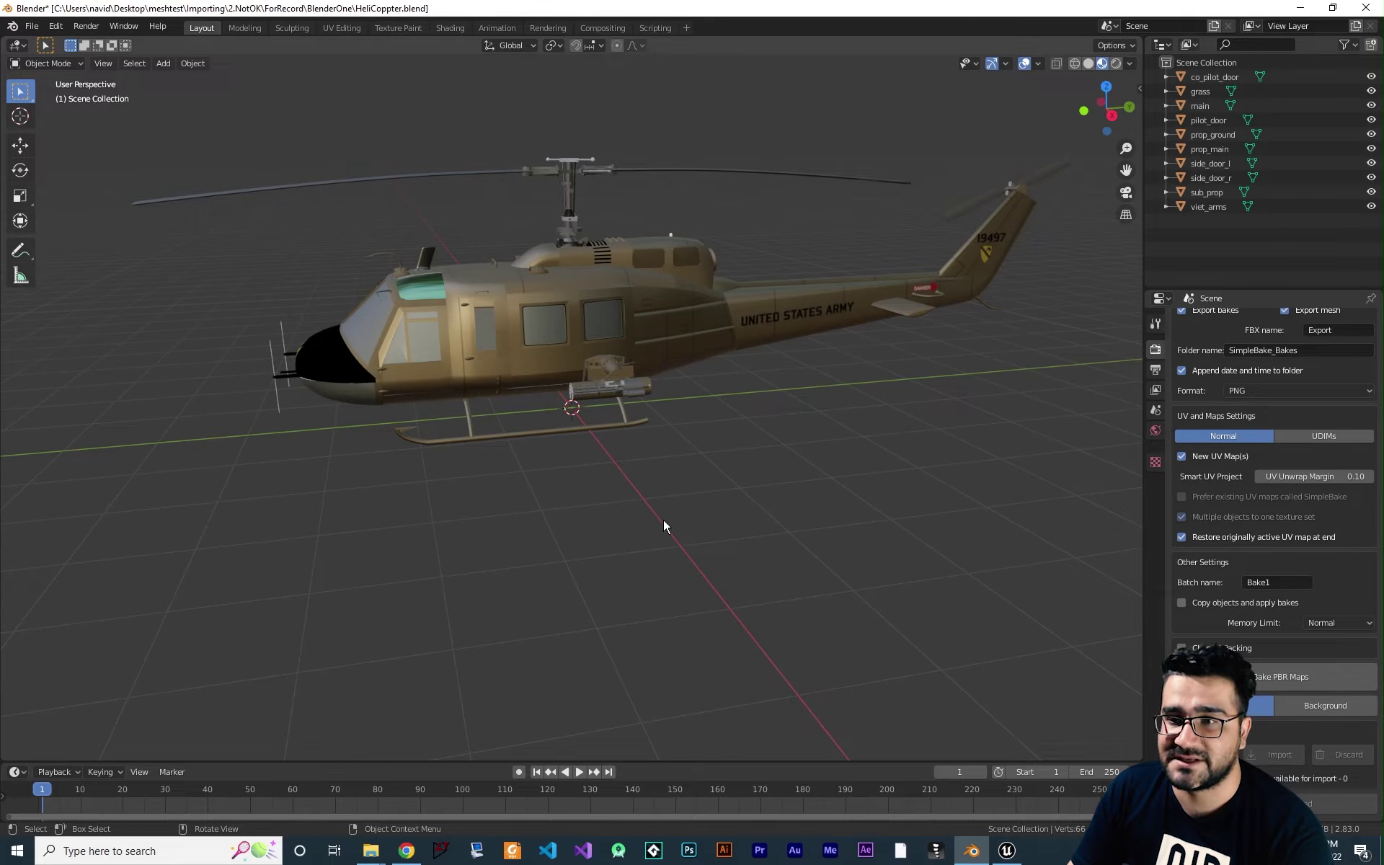
{"action": "left_click", "coordinate": [539, 297]}
{"action": "middle_click_drag", "start_coordinate": [539, 297], "coordinate": [689, 365]}
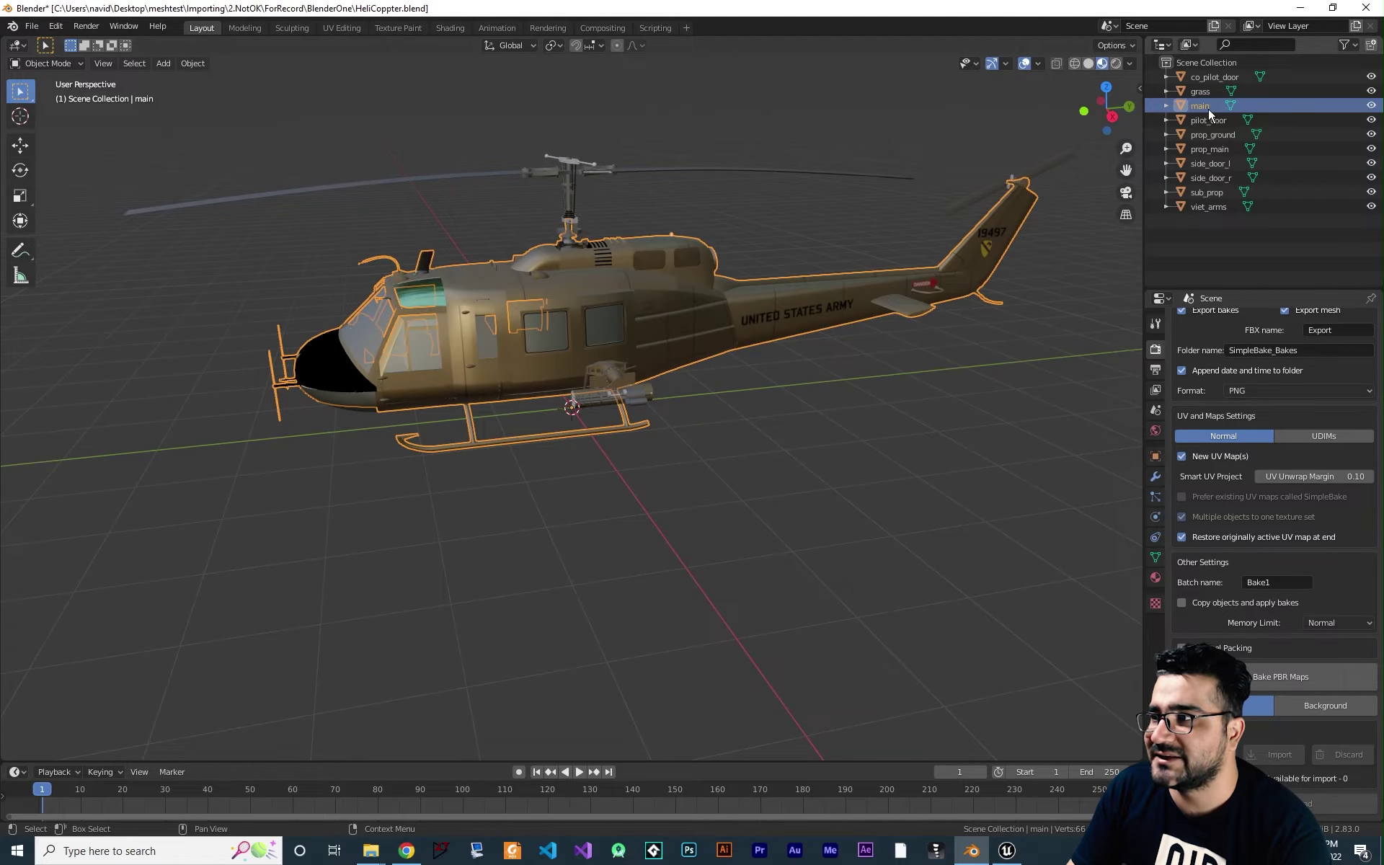
- Put the main body in Edit Mode and display its face normals in the viewport
{"action": "middle_click_drag", "start_coordinate": [734, 440], "coordinate": [807, 404]}
{"action": "key", "text": "Tab"}
{"action": "left_click", "coordinate": [1039, 63]}
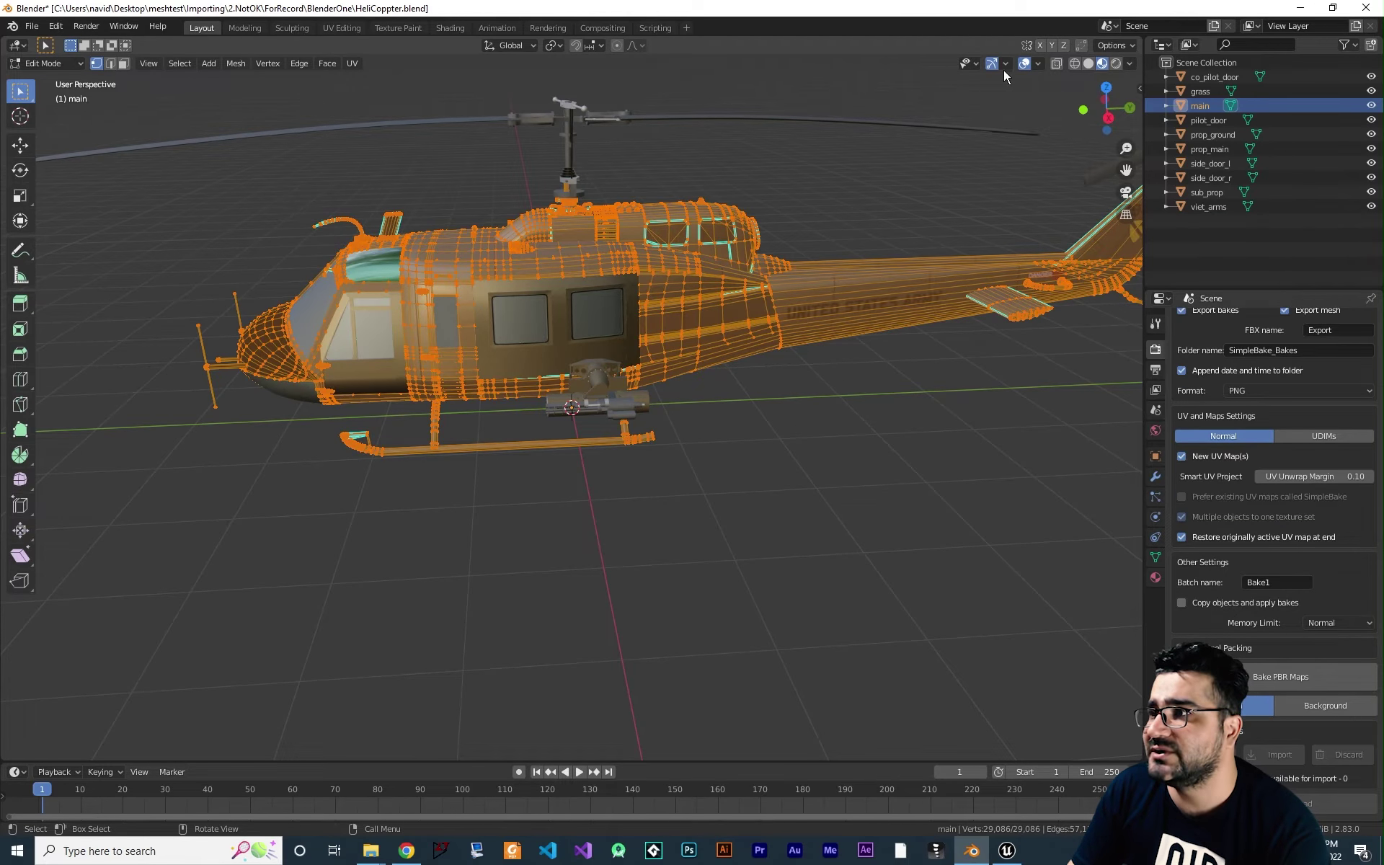
{"action": "left_click", "coordinate": [1039, 64]}
{"action": "left_click", "coordinate": [980, 585]}
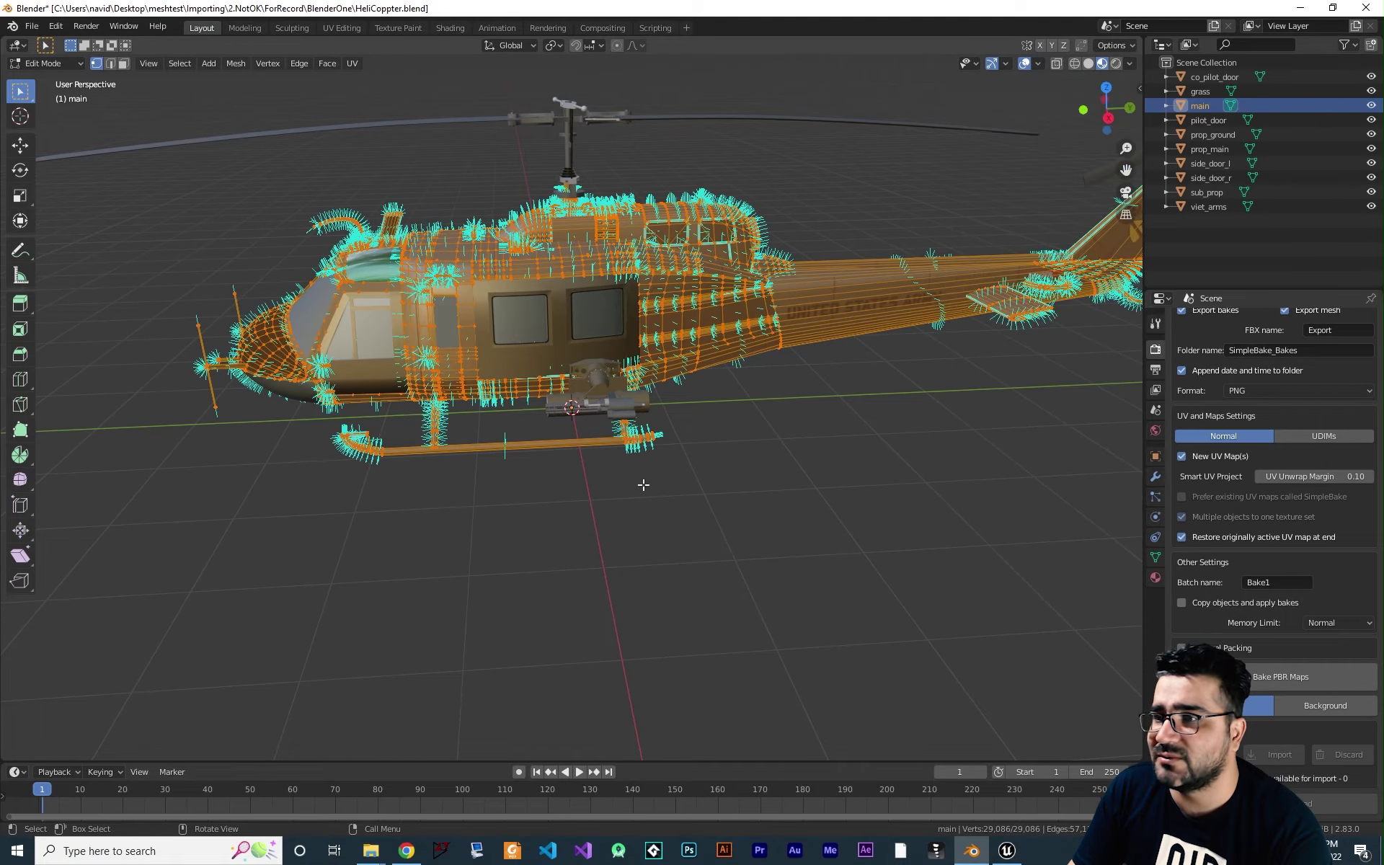
- Examine the directions of the face normals inside the cabin and along the outer fuselage, clearing the mesh selection
{"action": "middle_click_drag", "start_coordinate": [640, 486], "coordinate": [497, 334]}
{"action": "scroll", "coordinate": [533, 338], "scroll_direction": "up", "scroll_amount": 8}
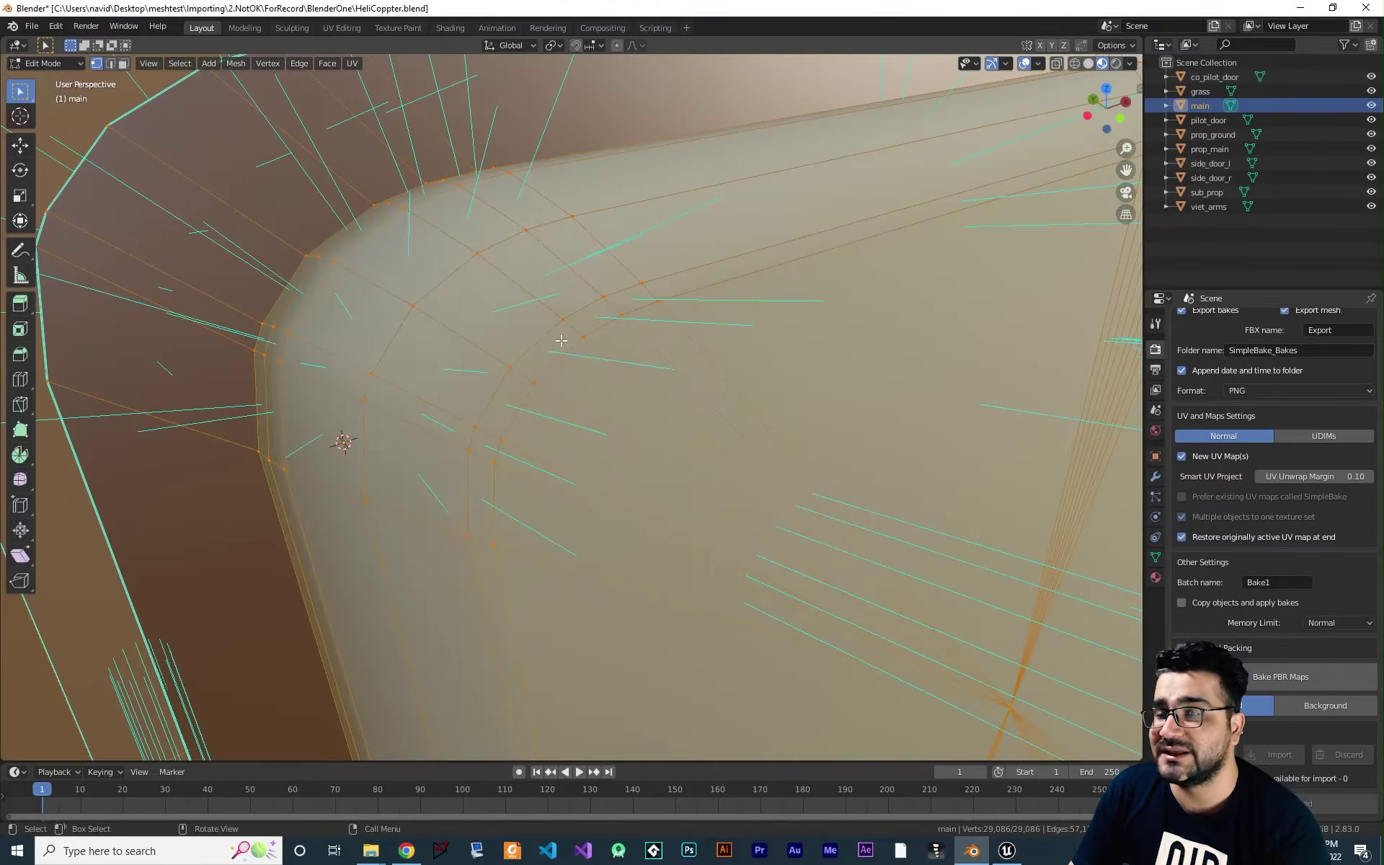
{"action": "scroll", "coordinate": [561, 340], "scroll_direction": "down", "scroll_amount": 5}
{"action": "middle_click_drag", "start_coordinate": [591, 269], "coordinate": [681, 298]}
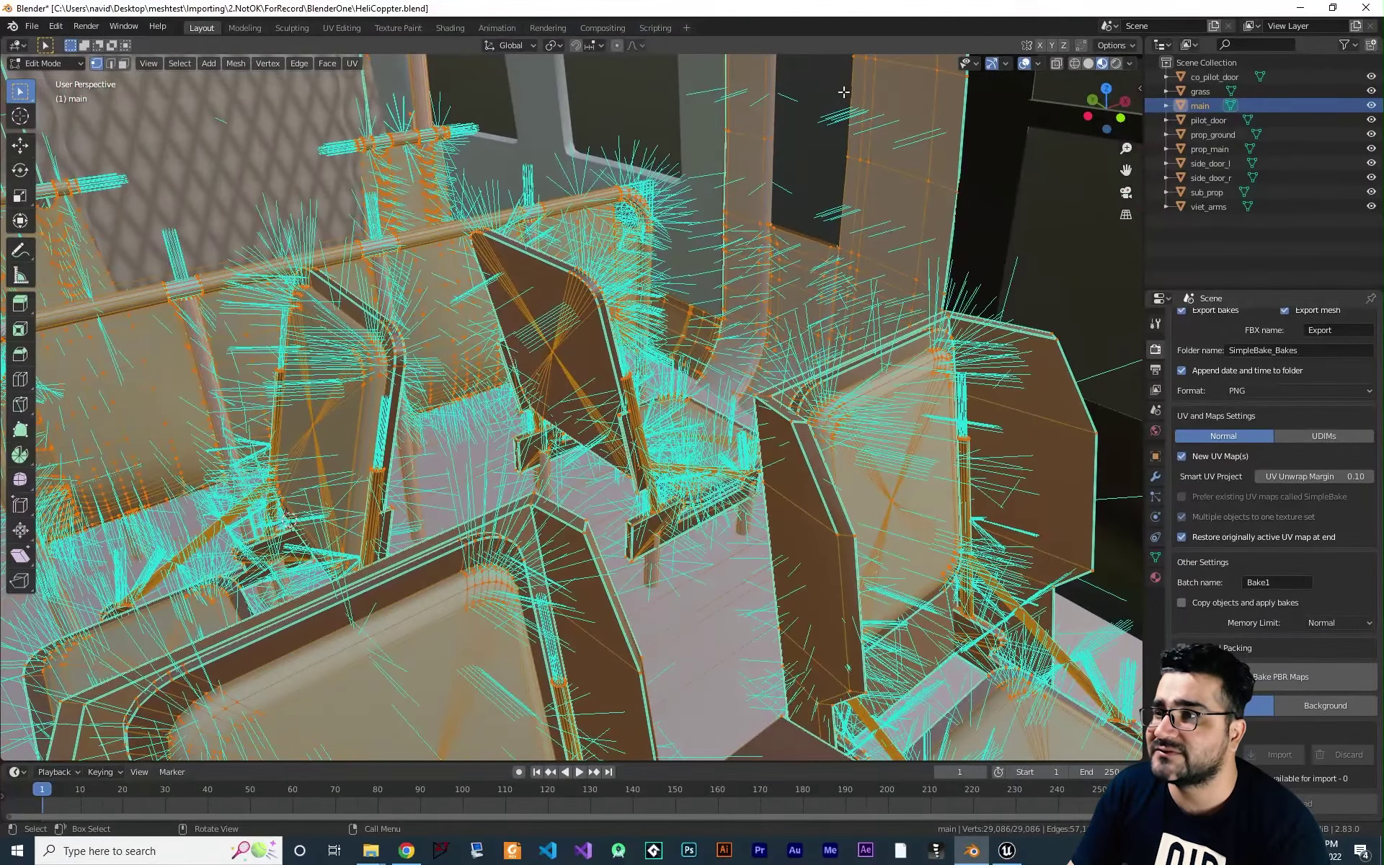
{"action": "middle_click_drag", "start_coordinate": [806, 209], "coordinate": [426, 222]}
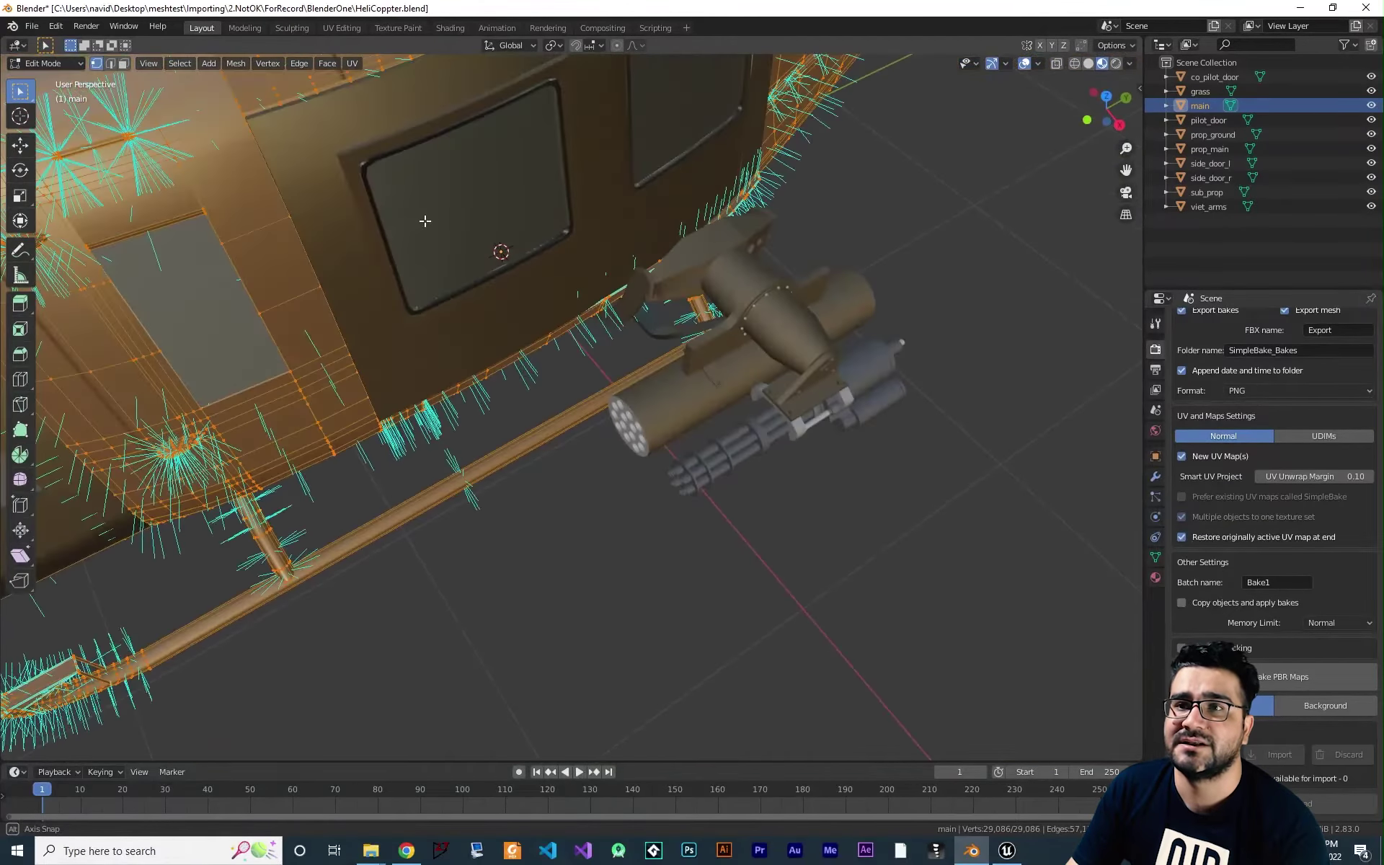
{"action": "key", "text": "alt+a"}
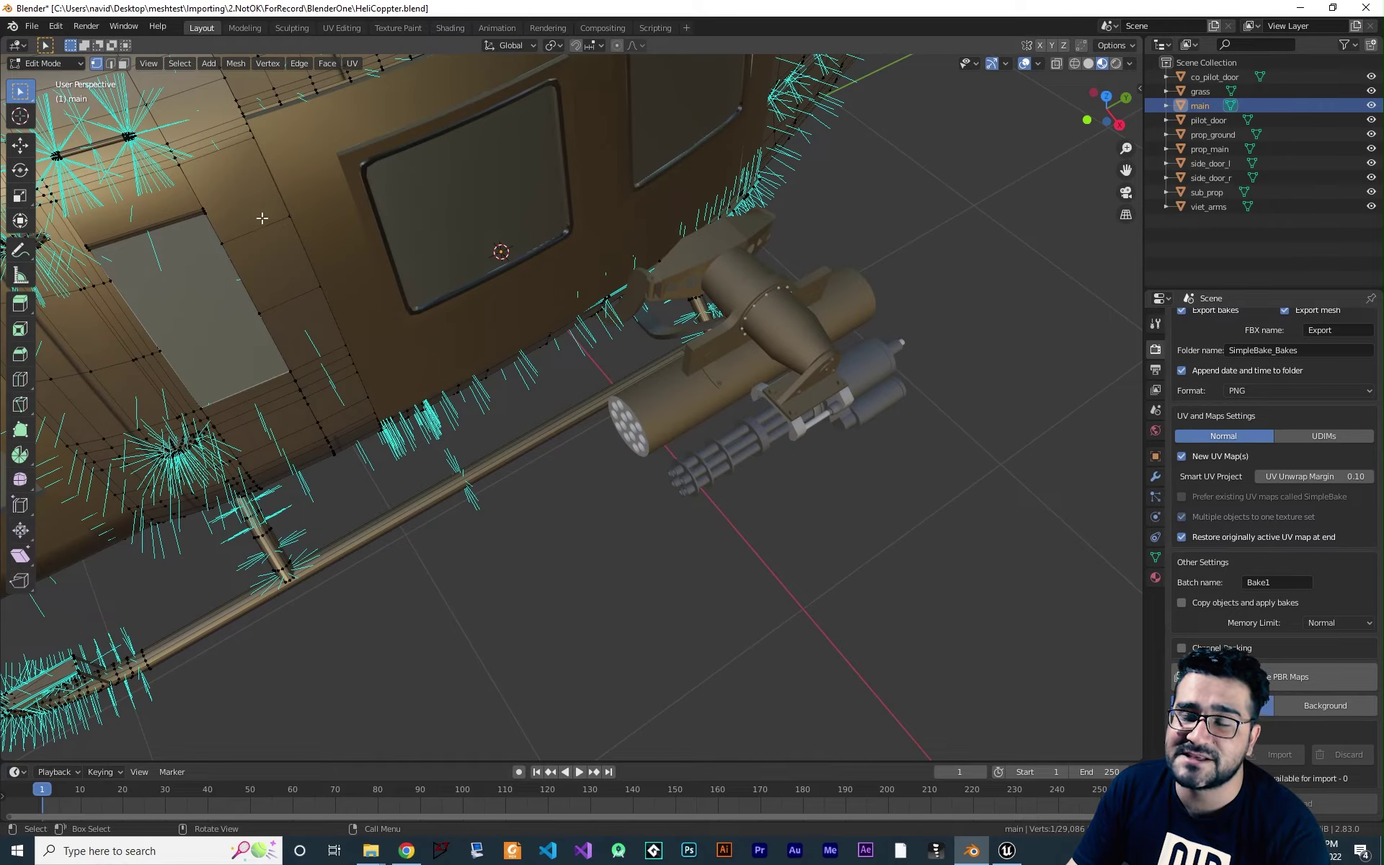
{"action": "mouse_move", "coordinate": [246, 192]}
{"action": "middle_mouse_down"}
{"action": "mouse_move", "coordinate": [212, 244]}
{"action": "mouse_move", "coordinate": [243, 219]}
{"action": "middle_mouse_up"}
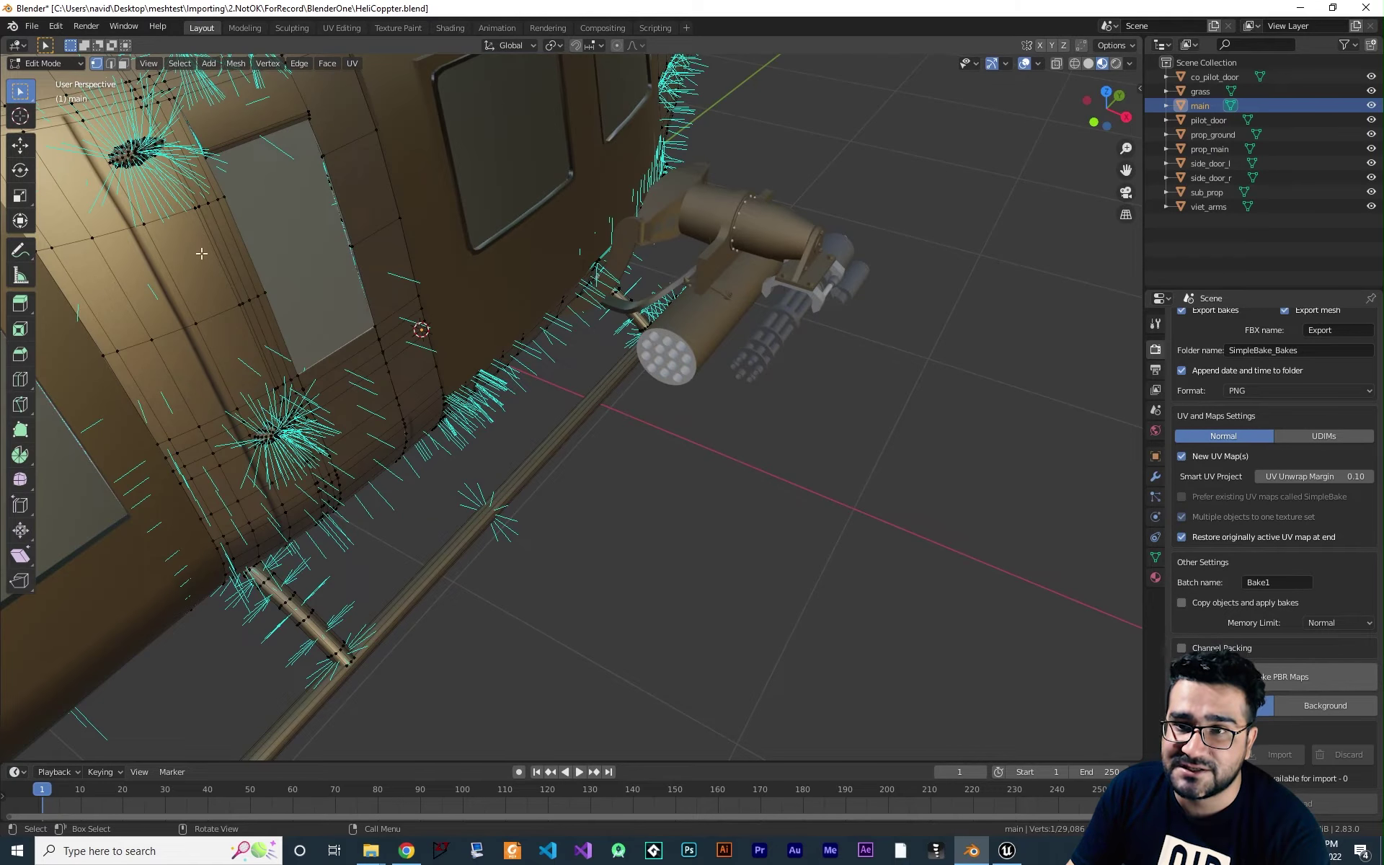
{"action": "middle_click_drag", "start_coordinate": [262, 384], "coordinate": [384, 435]}
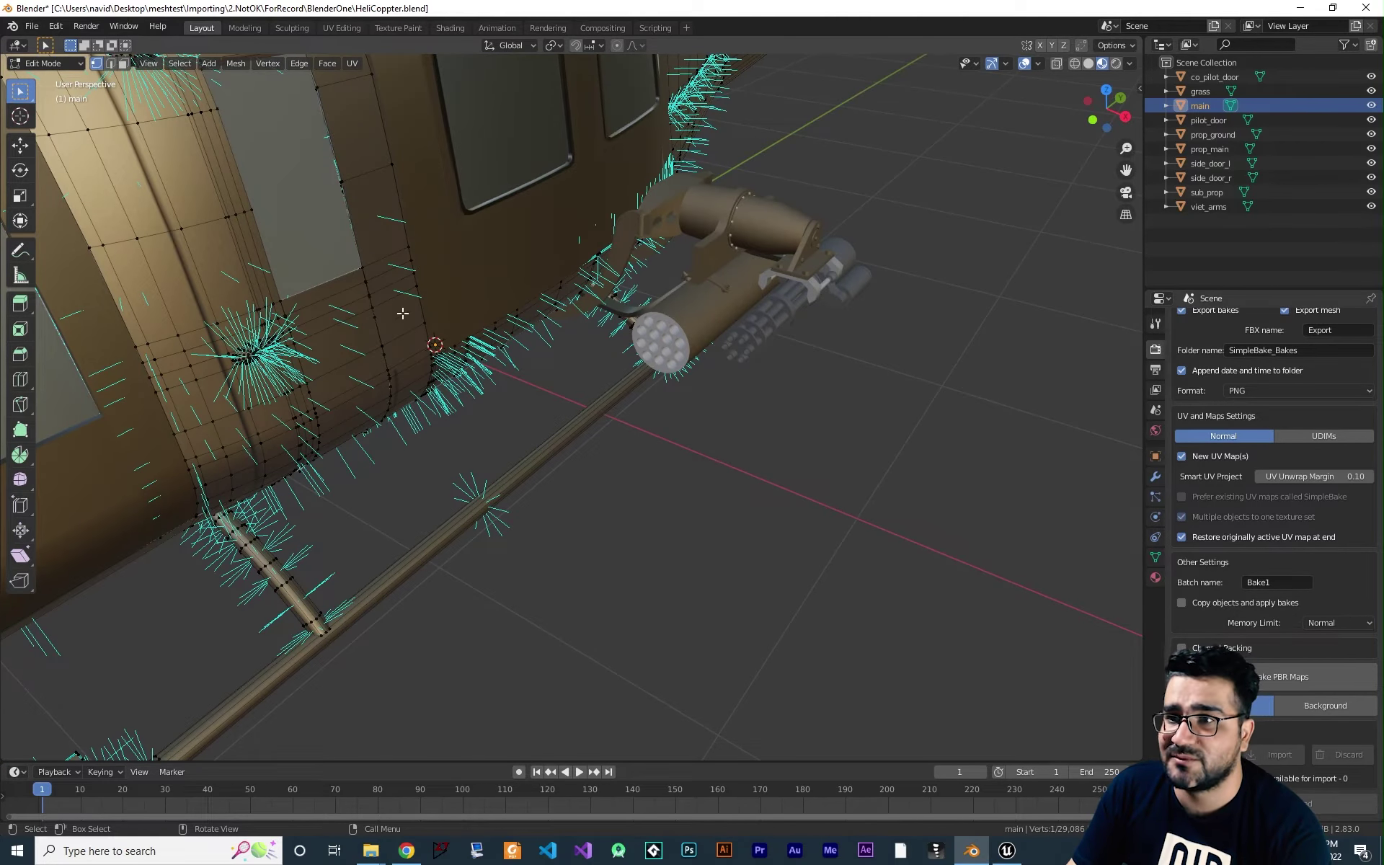
{"action": "middle_click_drag", "start_coordinate": [384, 231], "coordinate": [353, 176]}
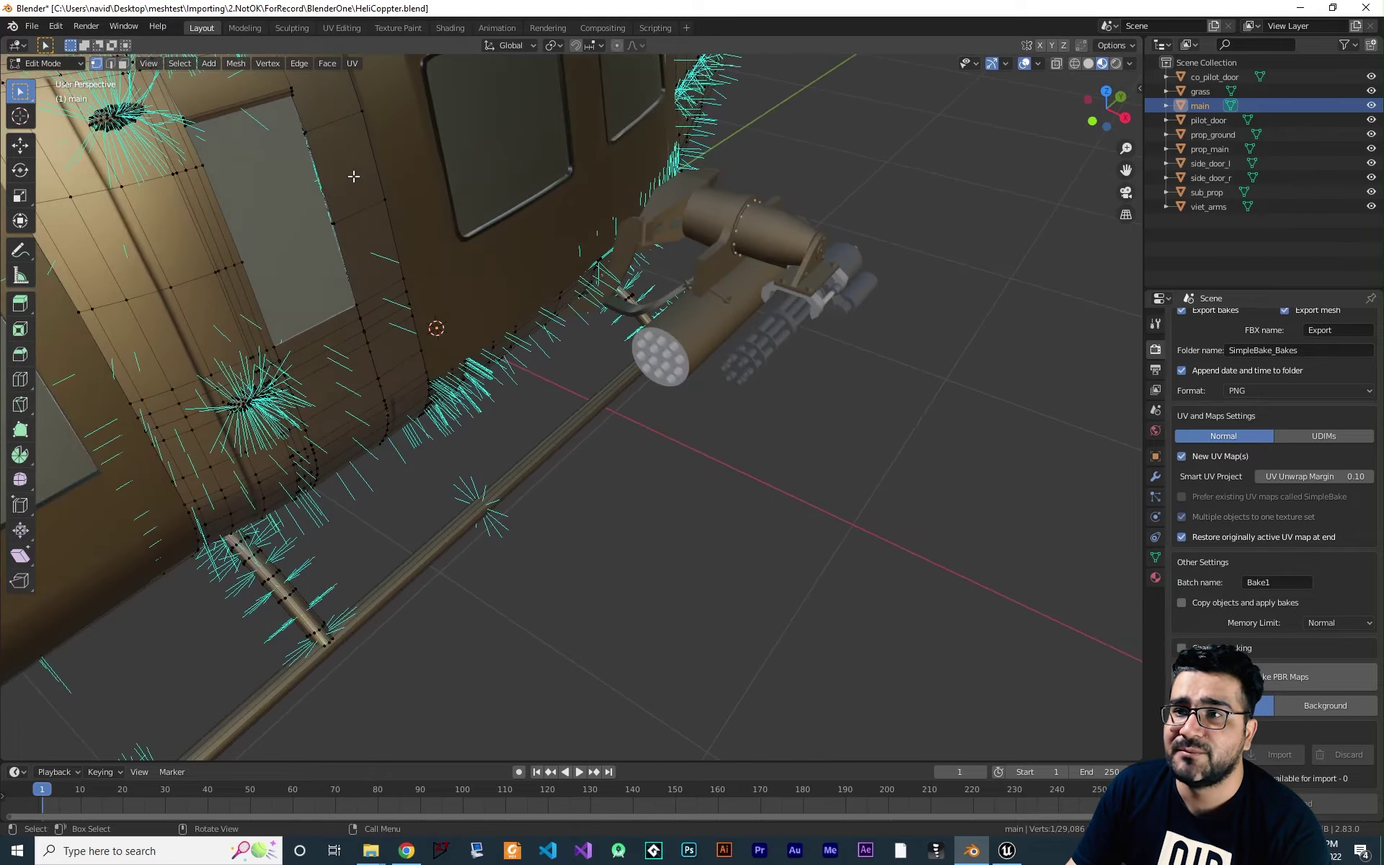
{"action": "scroll", "coordinate": [442, 245], "scroll_direction": "down", "scroll_amount": 8}
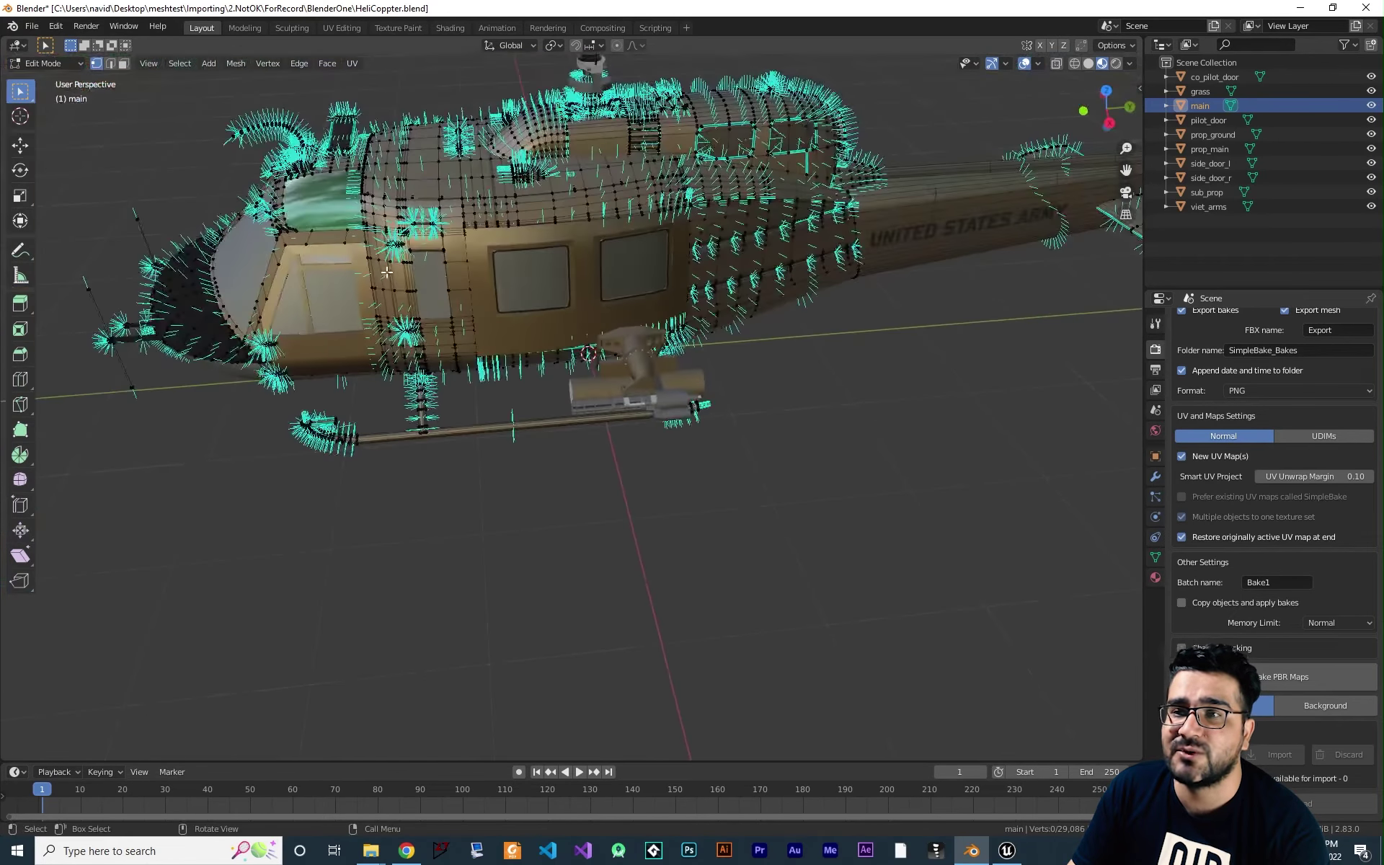
- Recalculate the normals of the entire main body mesh with Inside enabled, clear the mesh selection, and return to Object Mode
{"action": "key", "text": "a"}
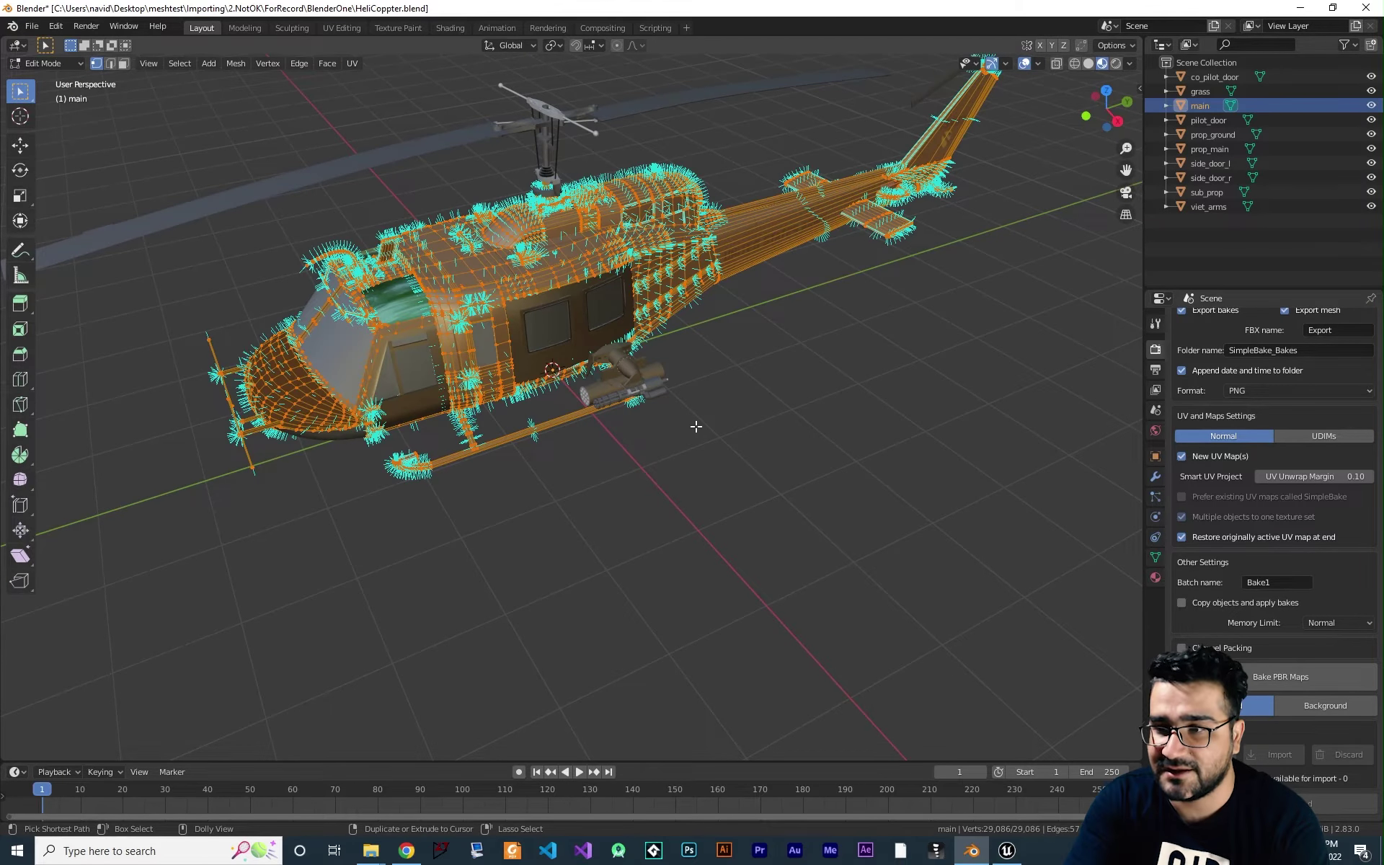
{"action": "key", "text": "shift+n"}
{"action": "left_click", "coordinate": [54, 750]}
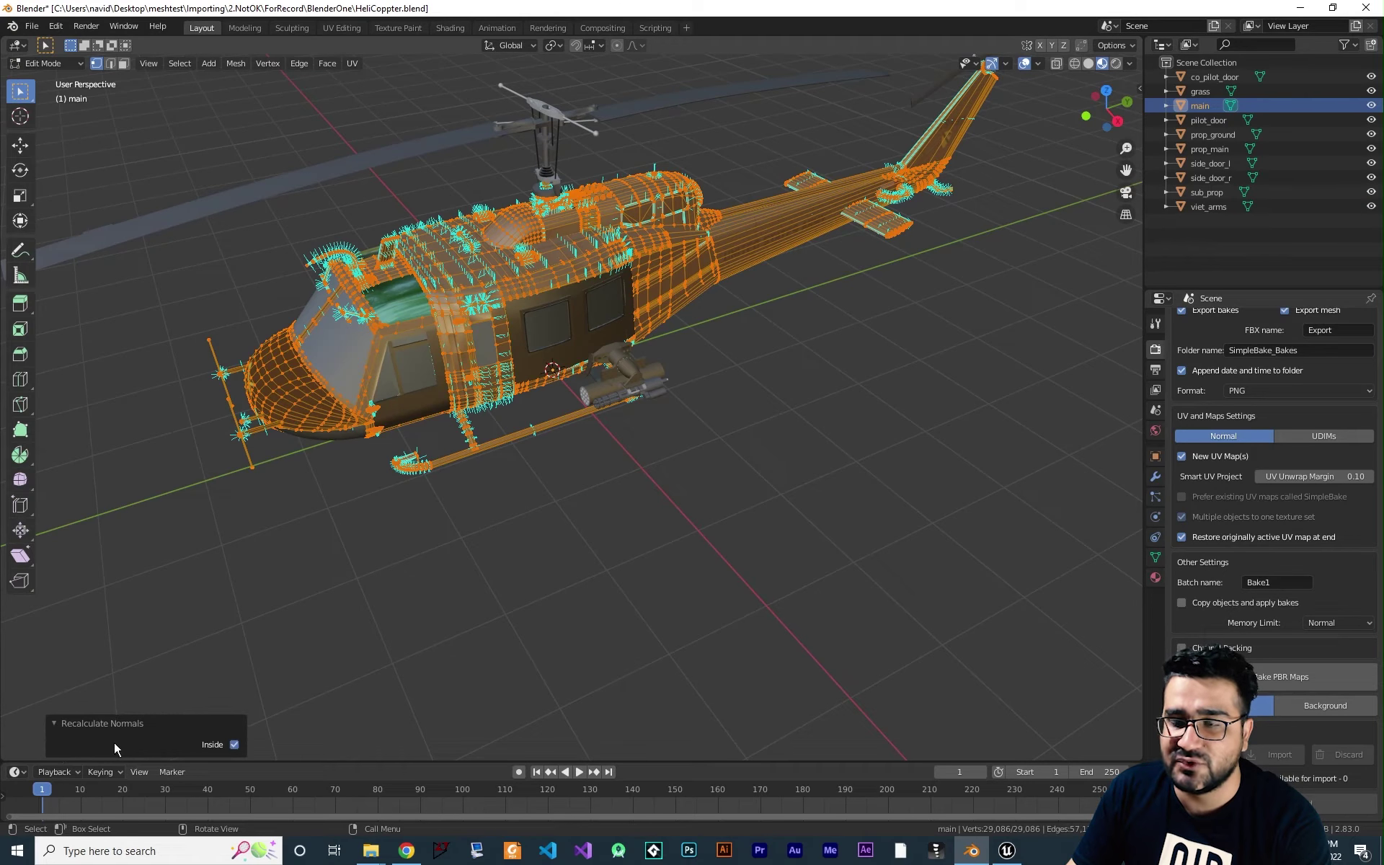
{"action": "scroll", "coordinate": [418, 402], "scroll_direction": "up", "scroll_amount": 6}
{"action": "key", "text": "alt+a"}
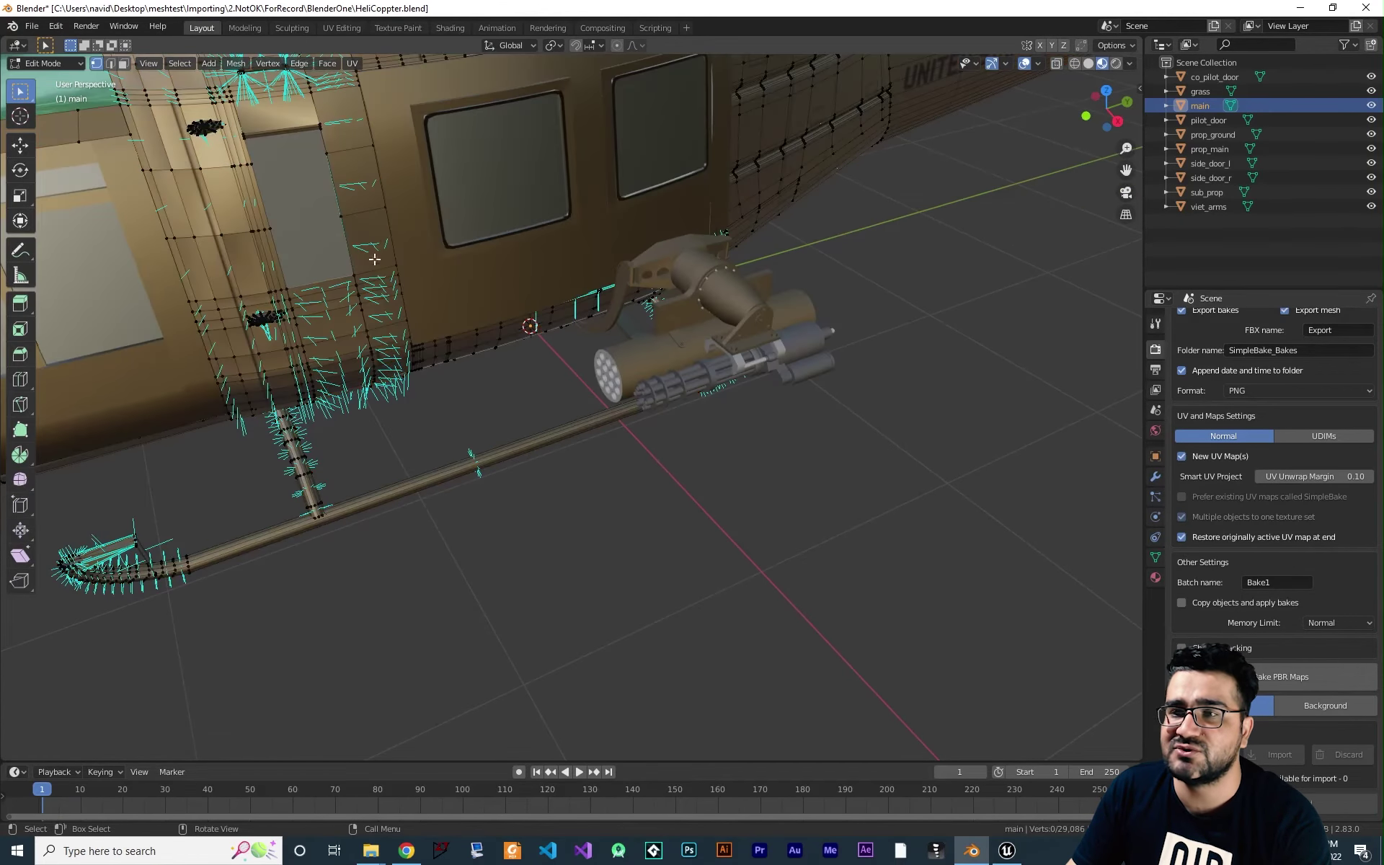
{"action": "middle_click_drag", "start_coordinate": [411, 281], "coordinate": [479, 245]}
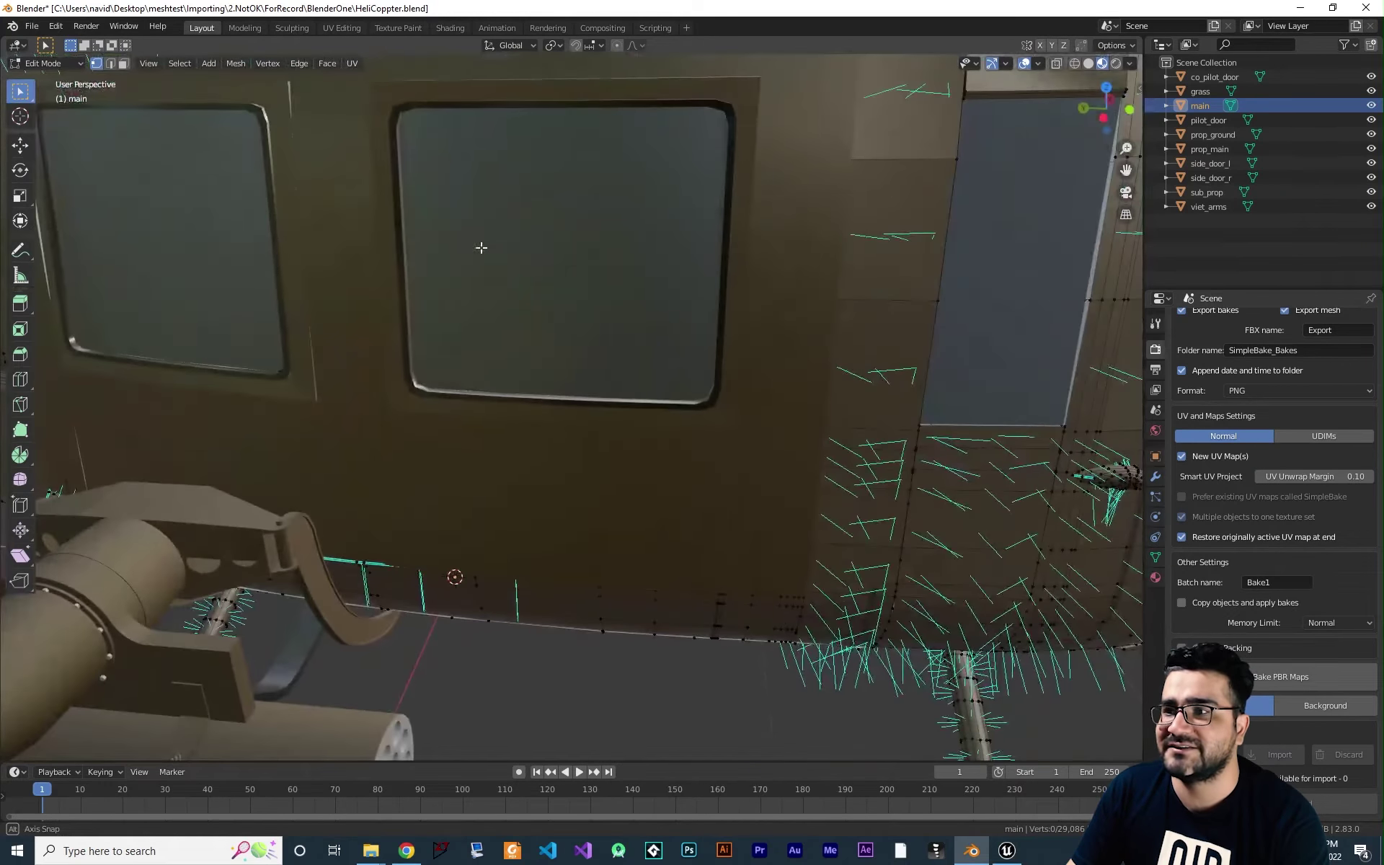
{"action": "scroll", "coordinate": [504, 298], "scroll_direction": "down", "scroll_amount": 6}
{"action": "middle_click_drag", "start_coordinate": [505, 298], "coordinate": [808, 469]}
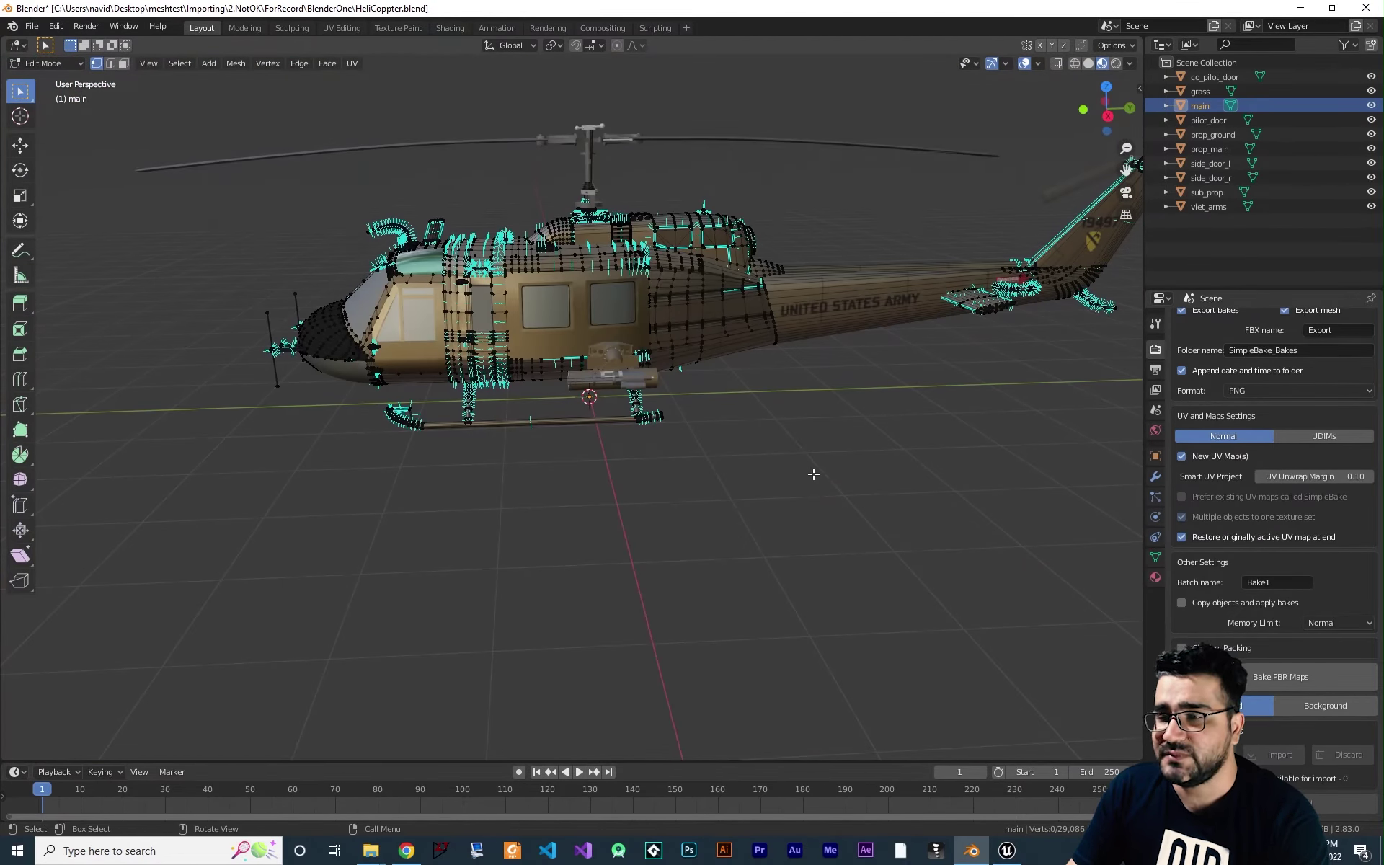
{"action": "key", "text": "Tab"}
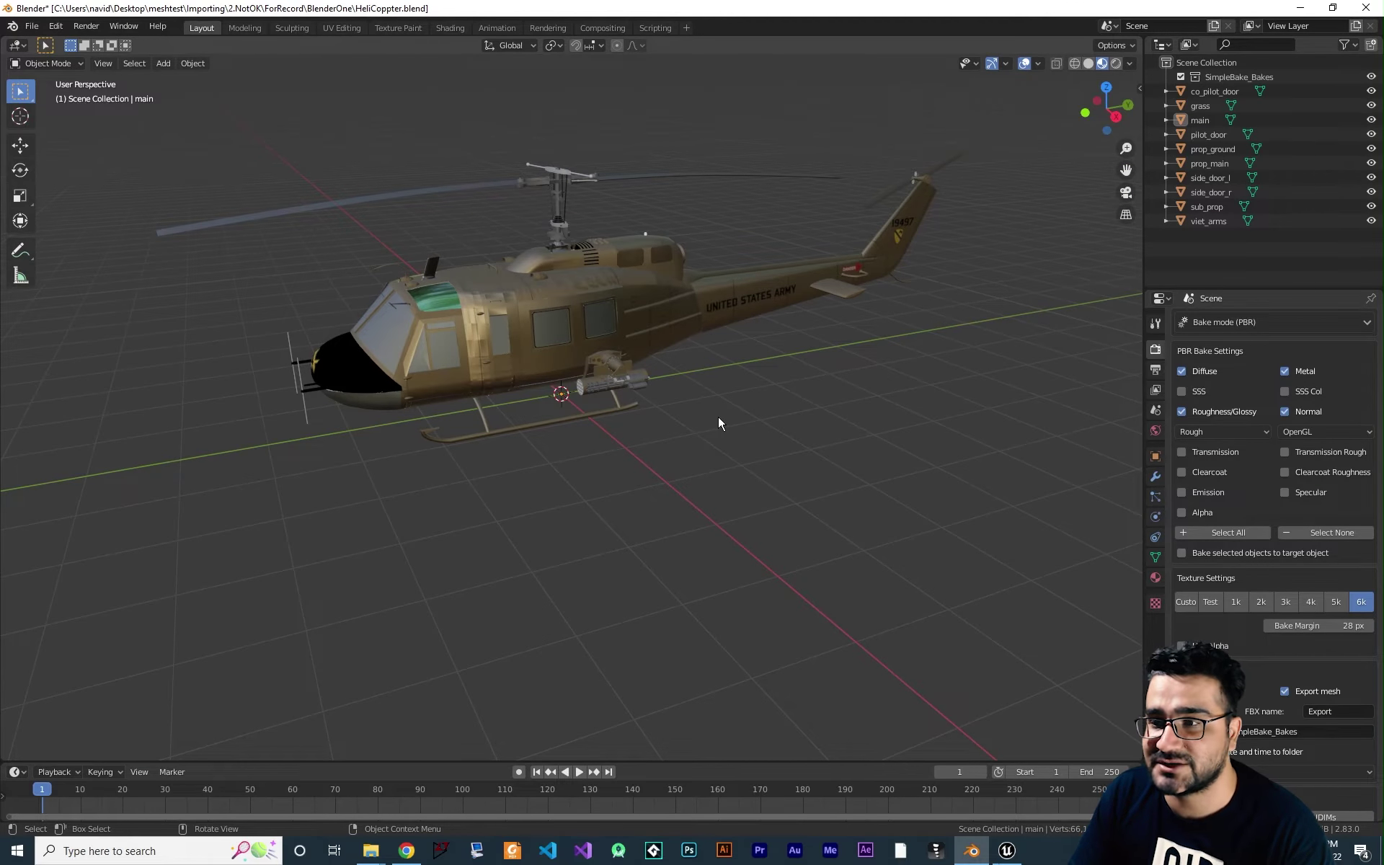
- Select all ten helicopter objects and bake their PBR maps at 6k with the batch name Bake1
{"action": "key", "text": "a"}
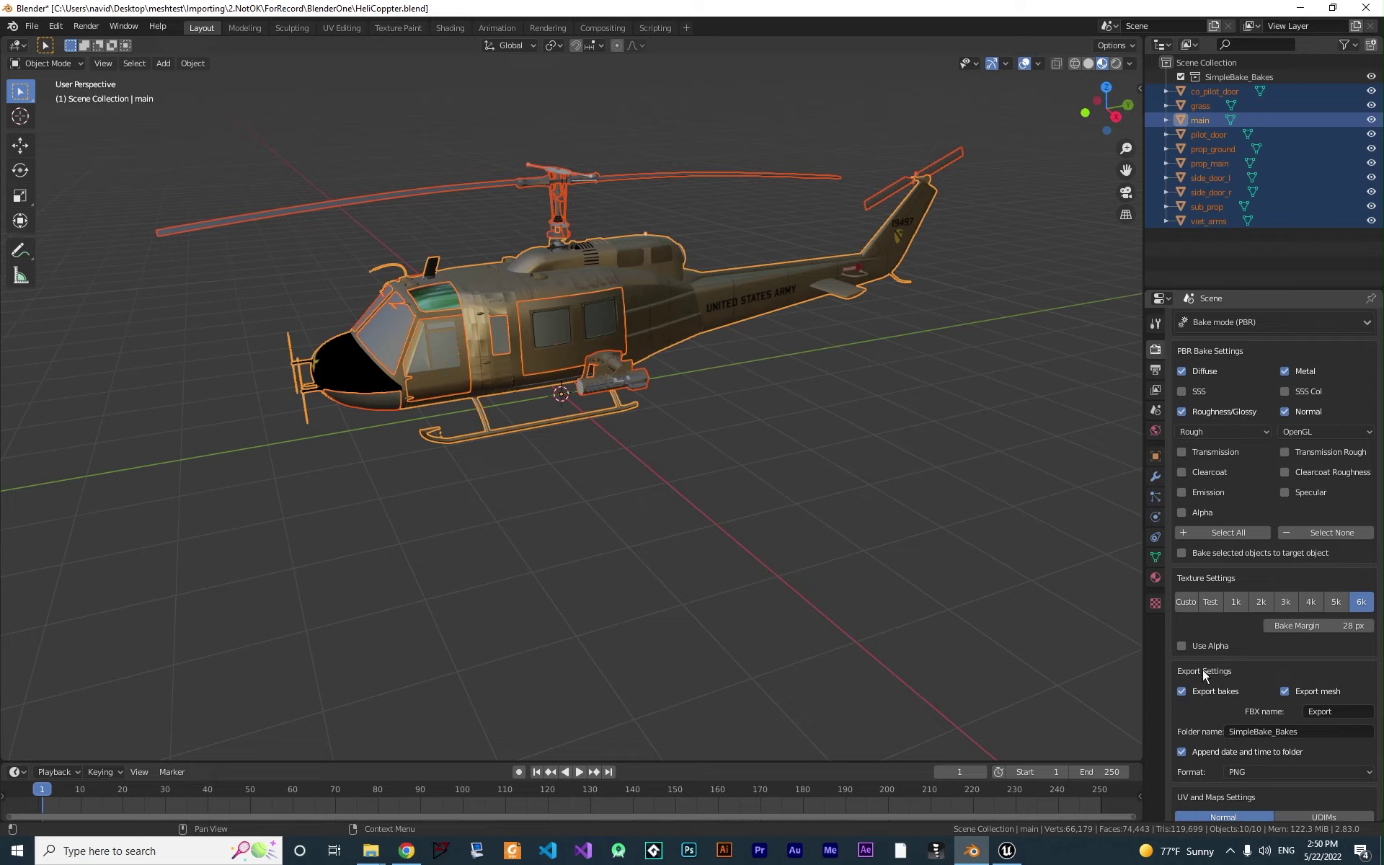
{"action": "scroll", "coordinate": [1209, 347], "scroll_direction": "up", "scroll_amount": 3}
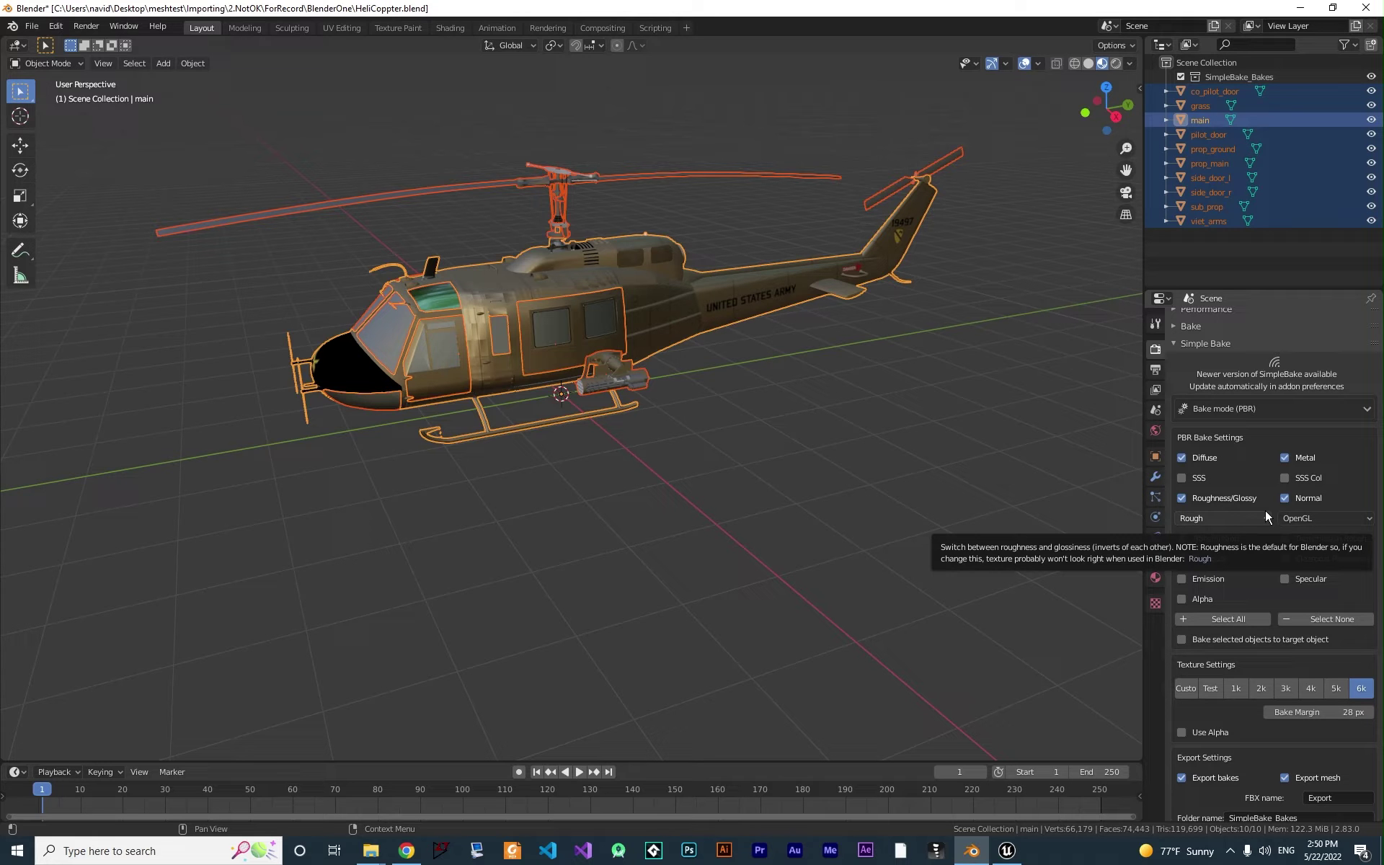
{"action": "scroll", "coordinate": [1261, 513], "scroll_direction": "down", "scroll_amount": 10}
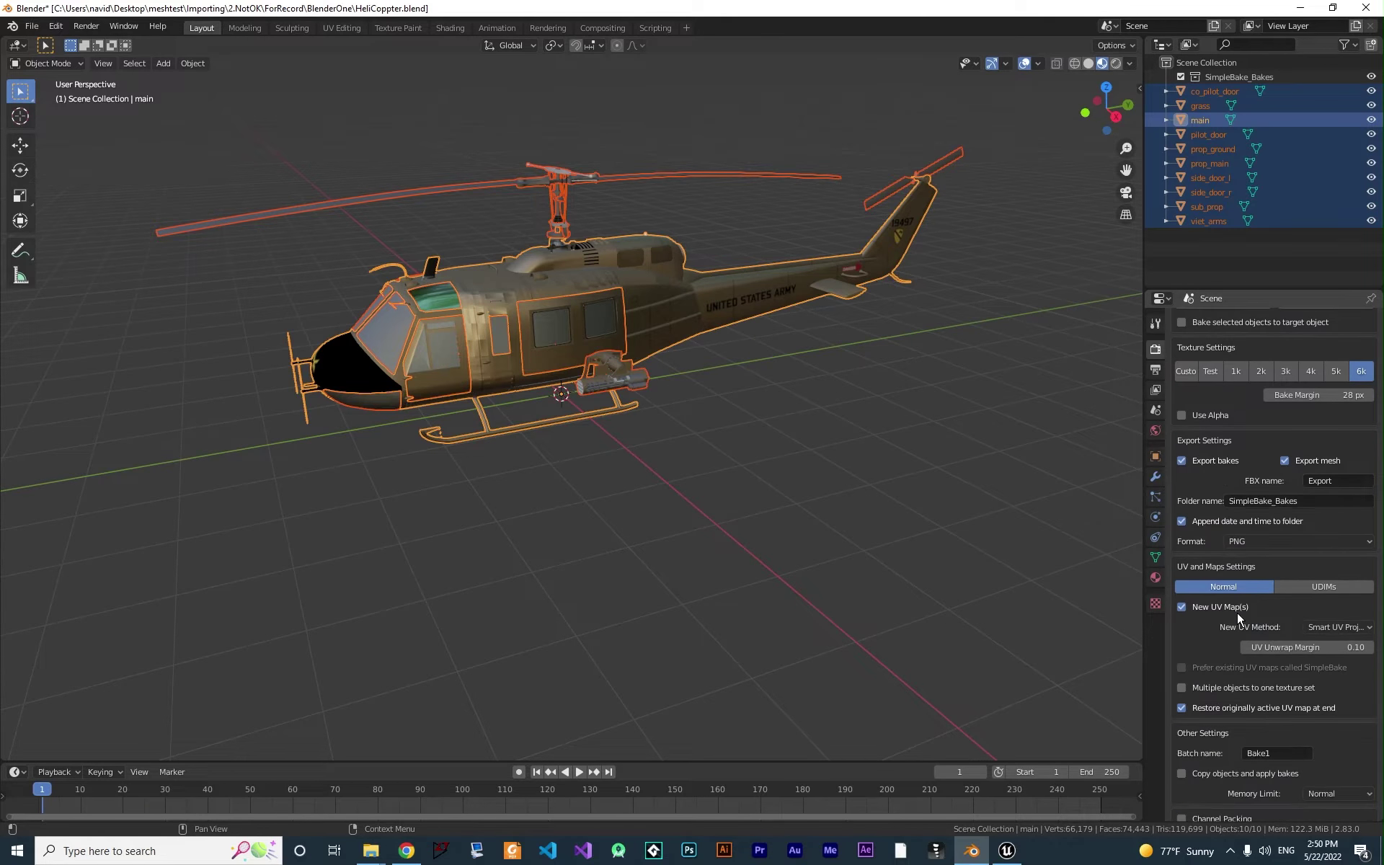
{"action": "scroll", "coordinate": [1237, 613], "scroll_direction": "down", "scroll_amount": 6}
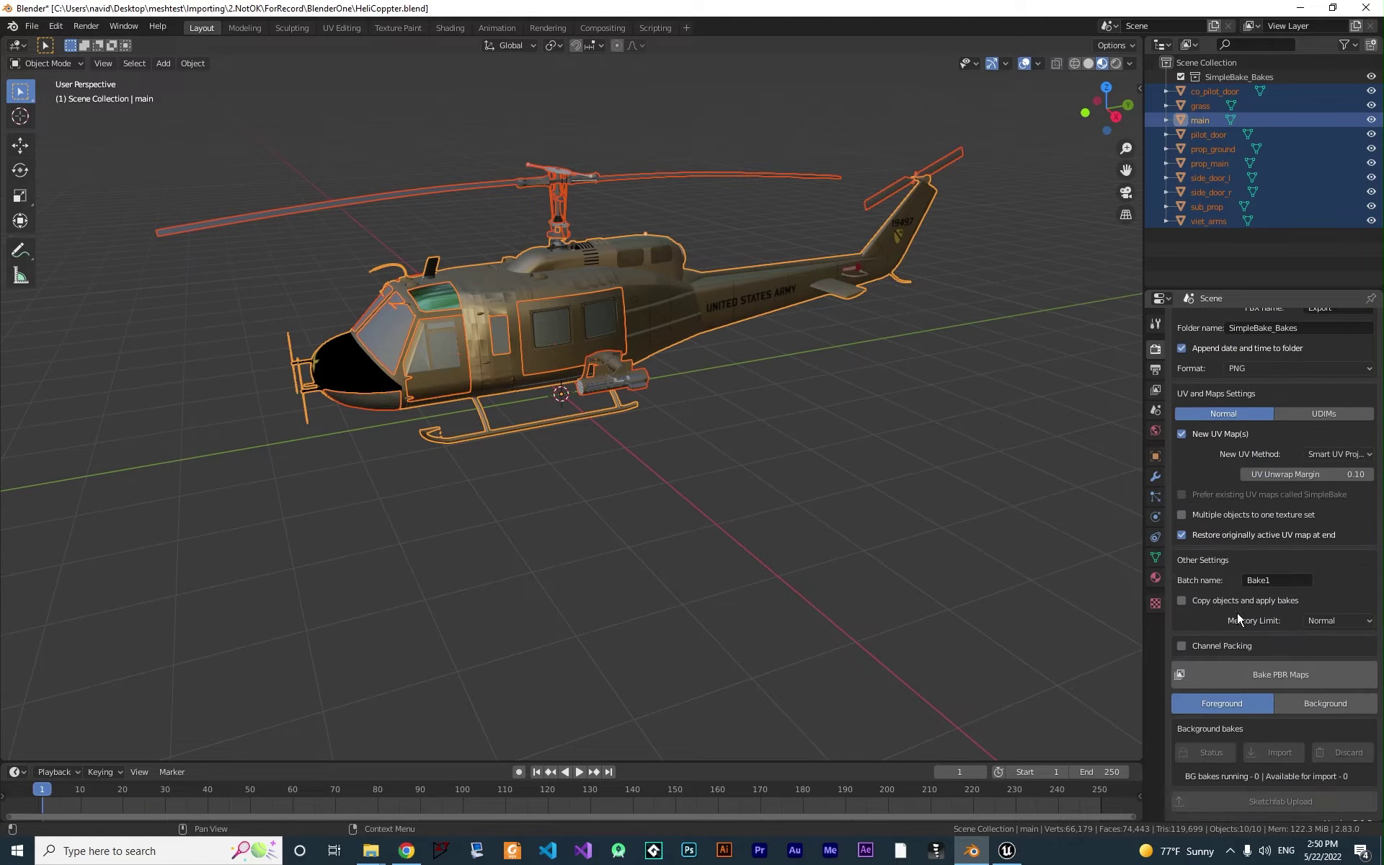
{"action": "left_click", "coordinate": [1279, 674]}
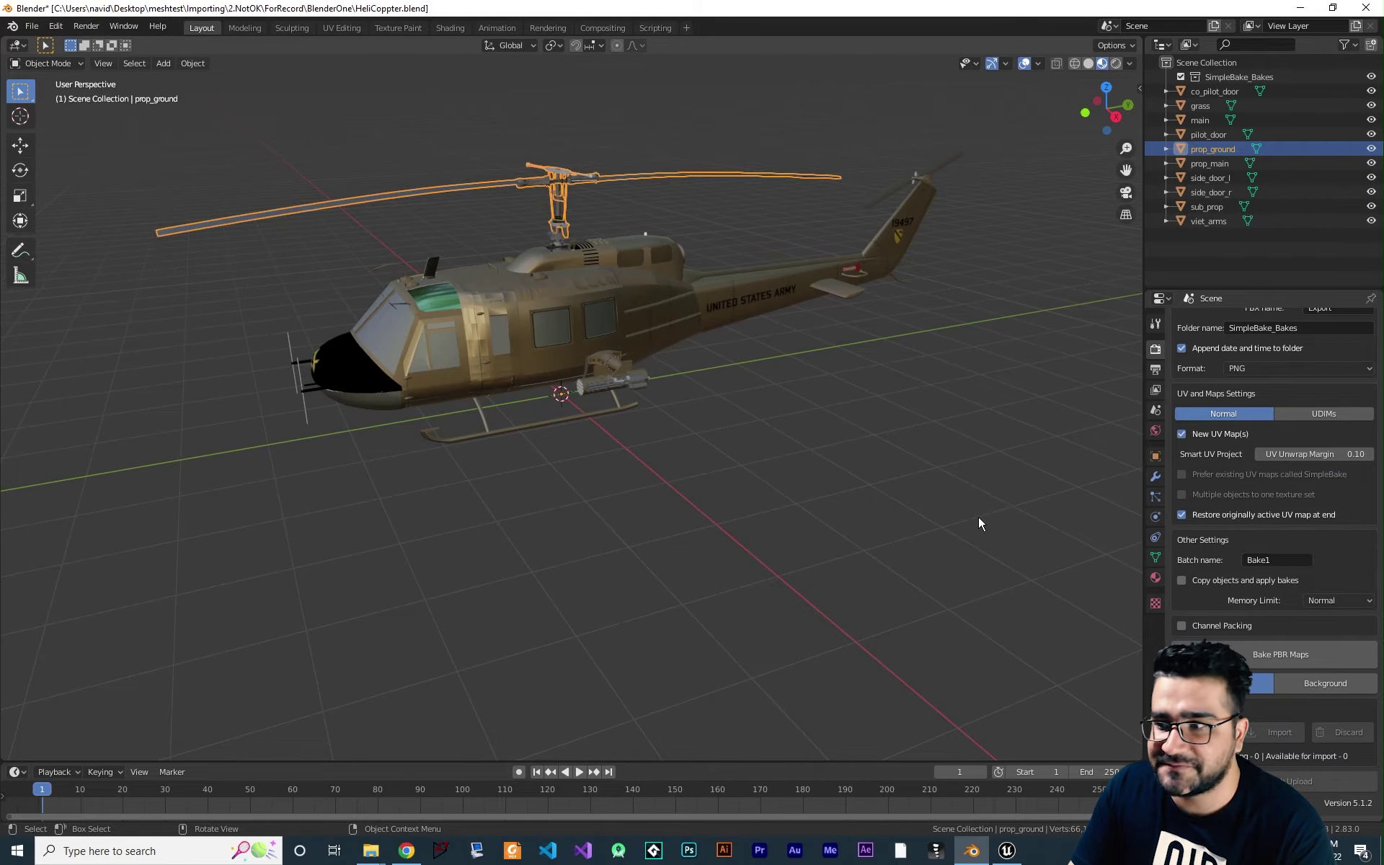
- Switch to Unreal Engine, place all ten baked helicopter meshes from folder 7 in the level, frame them, and clear the selection
{"action": "left_click", "coordinate": [1007, 852]}
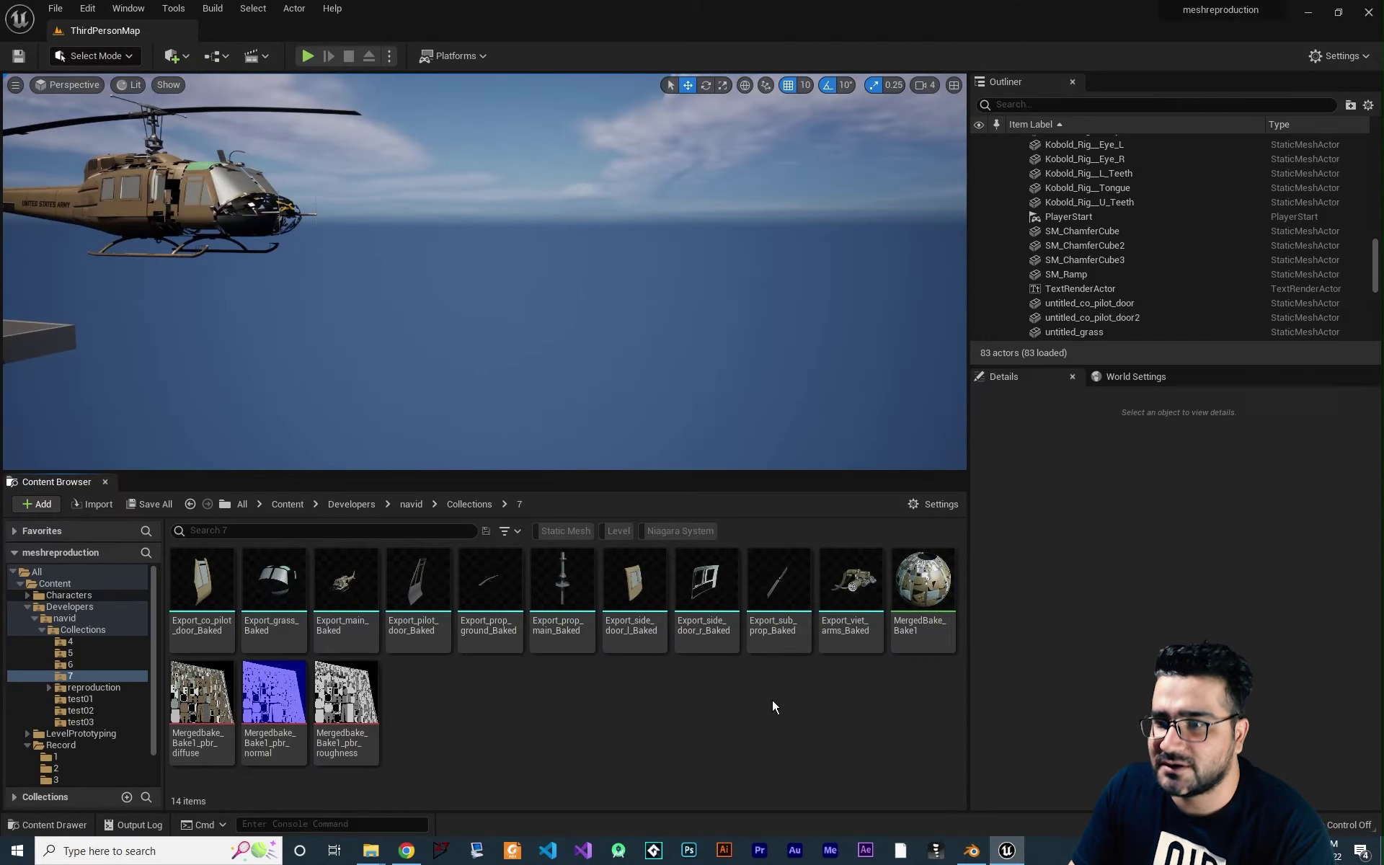
{"action": "left_click", "coordinate": [847, 605]}
{"action": "left_click", "coordinate": [202, 595], "text": "shift"}
{"action": "left_click_drag", "start_coordinate": [202, 595], "coordinate": [742, 365]}
{"action": "key", "text": "f"}
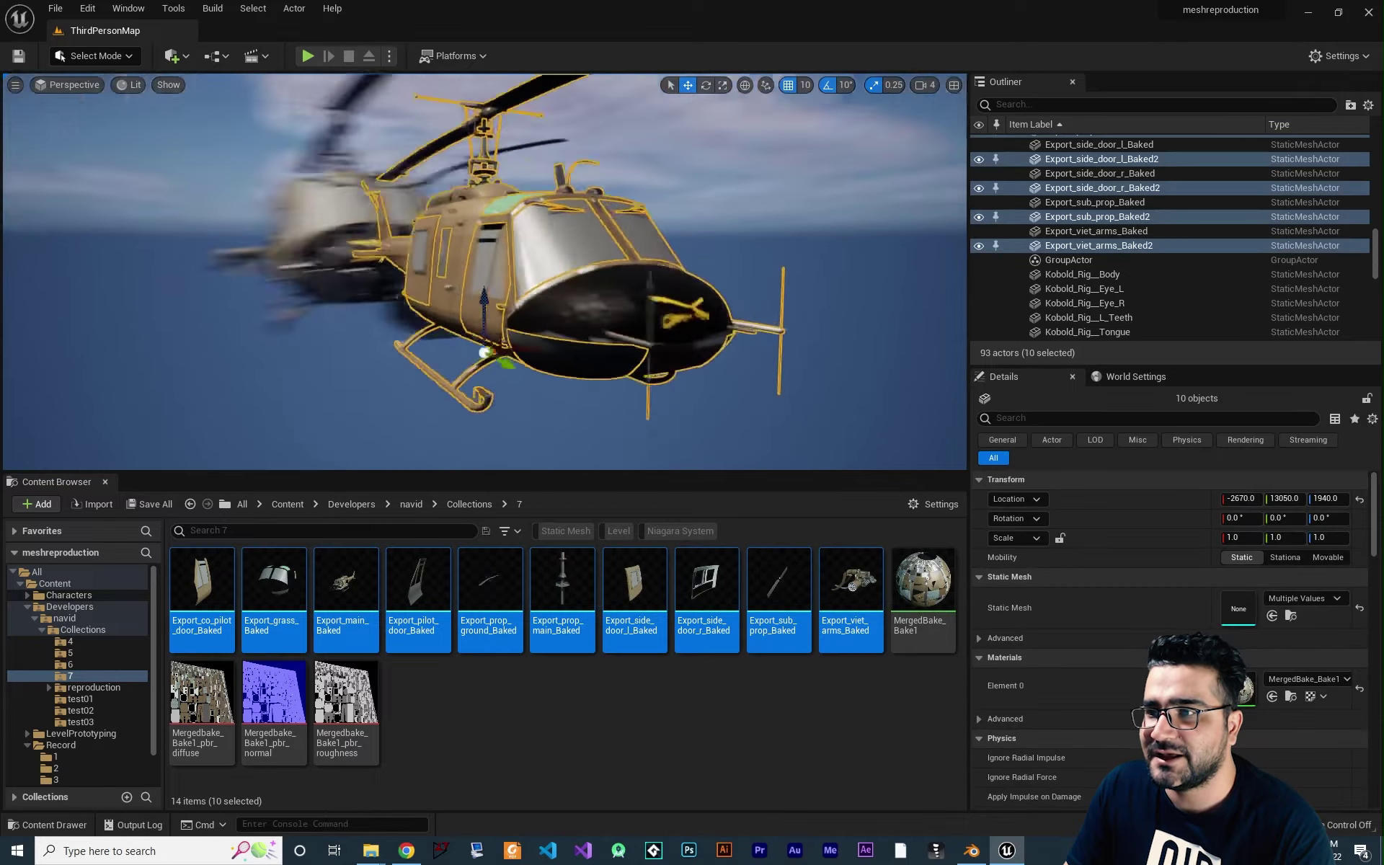
{"action": "right_click_drag", "start_coordinate": [637, 335], "coordinate": [618, 319]}
{"action": "key", "text": "Escape"}
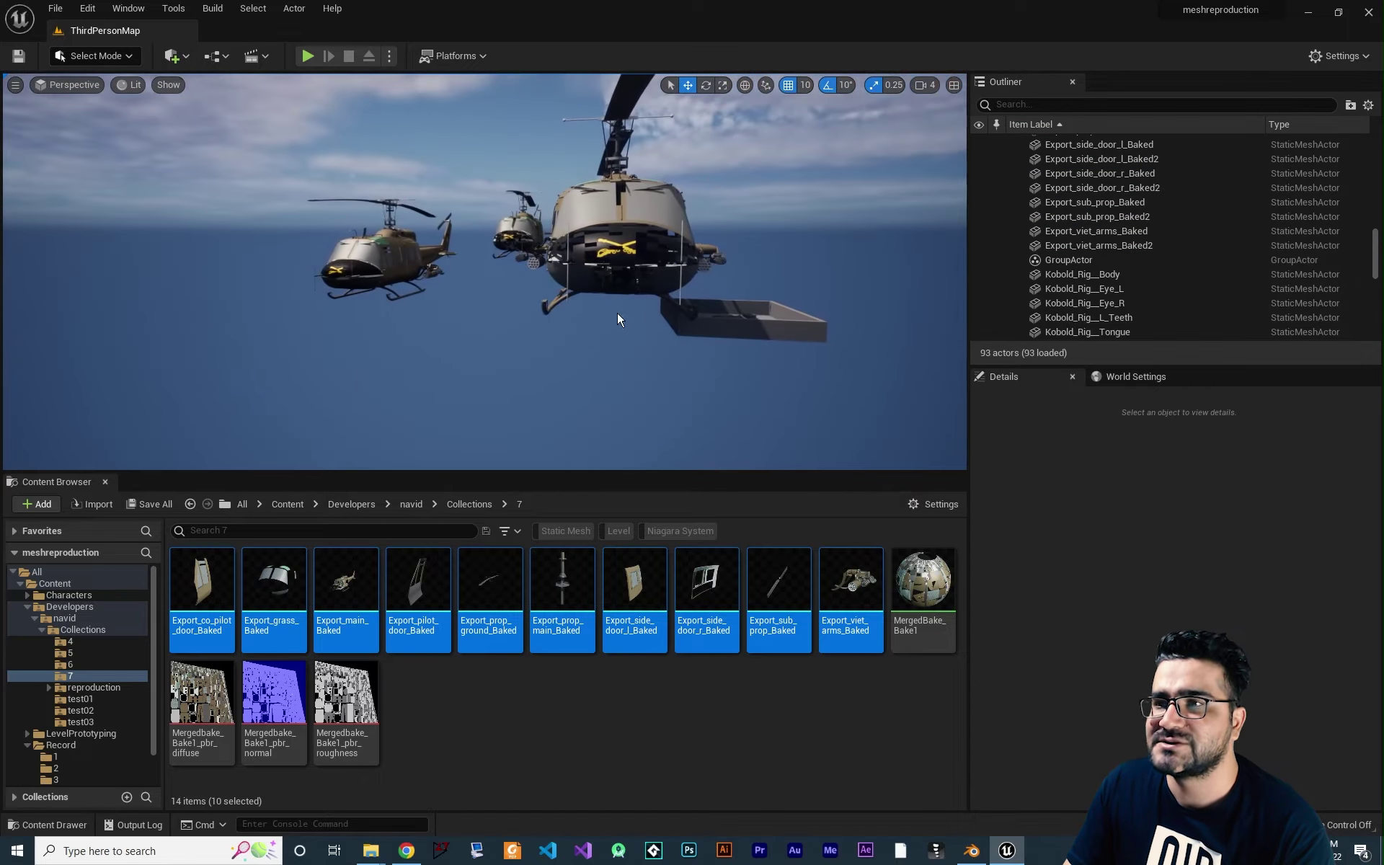
- Switch to Blender, select only the main body object, and put it in Edit Mode
{"action": "left_click", "coordinate": [972, 852]}
{"action": "right_click", "coordinate": [559, 448]}
{"action": "middle_click_drag", "start_coordinate": [586, 458], "coordinate": [734, 425]}
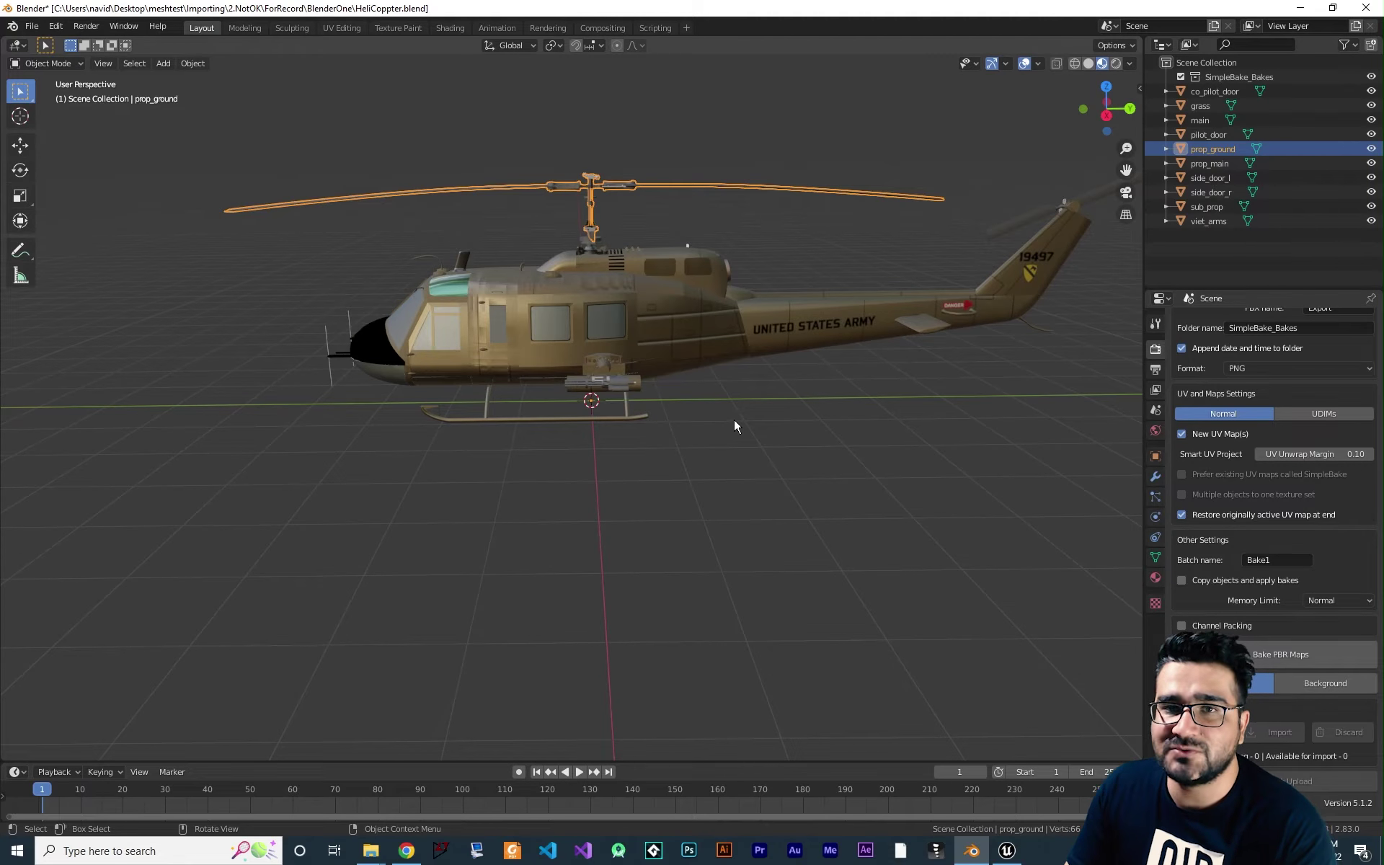
{"action": "left_click", "coordinate": [667, 324]}
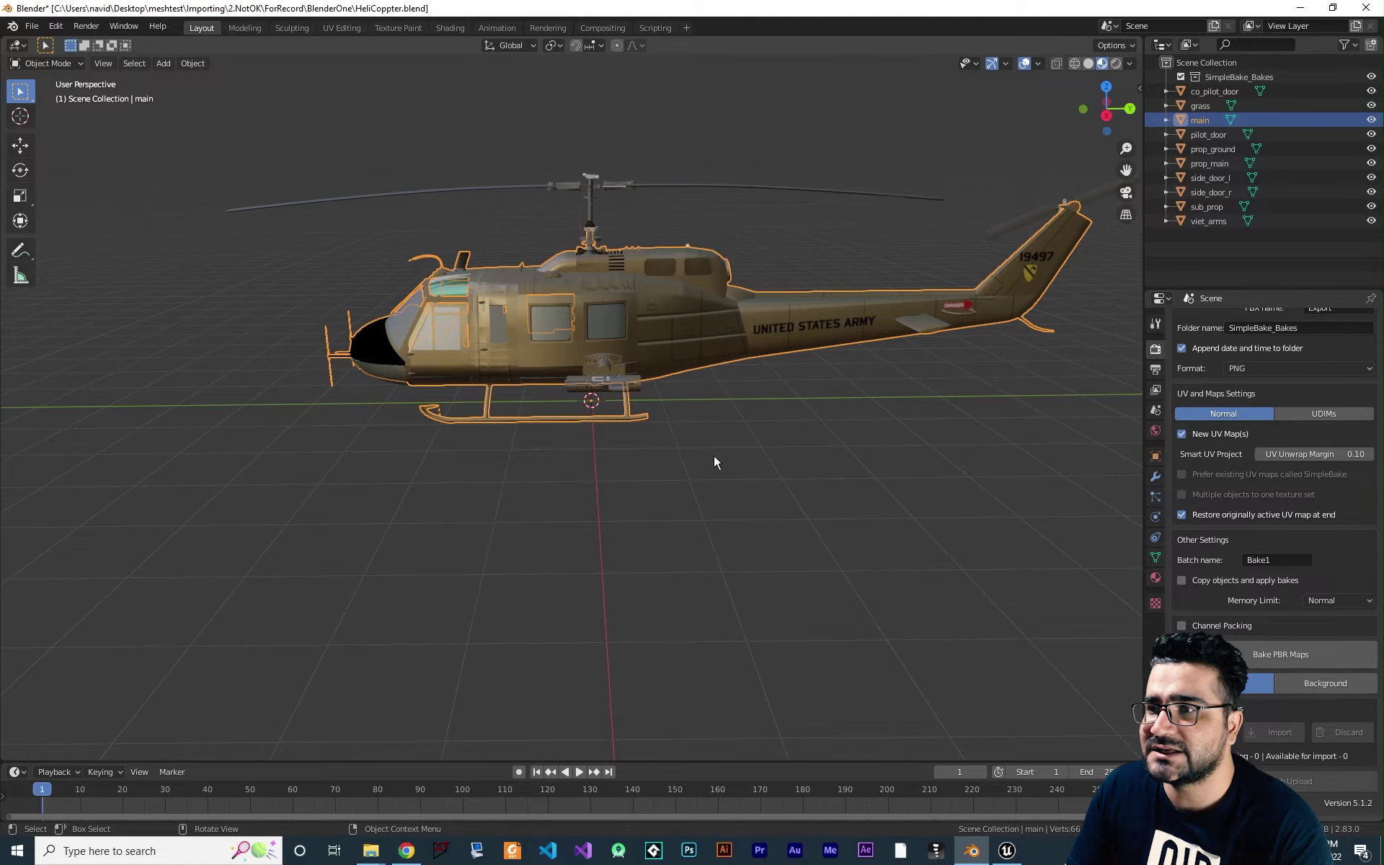
{"action": "middle_click_drag", "start_coordinate": [714, 457], "coordinate": [659, 345]}
{"action": "middle_click_drag", "start_coordinate": [695, 404], "coordinate": [740, 403]}
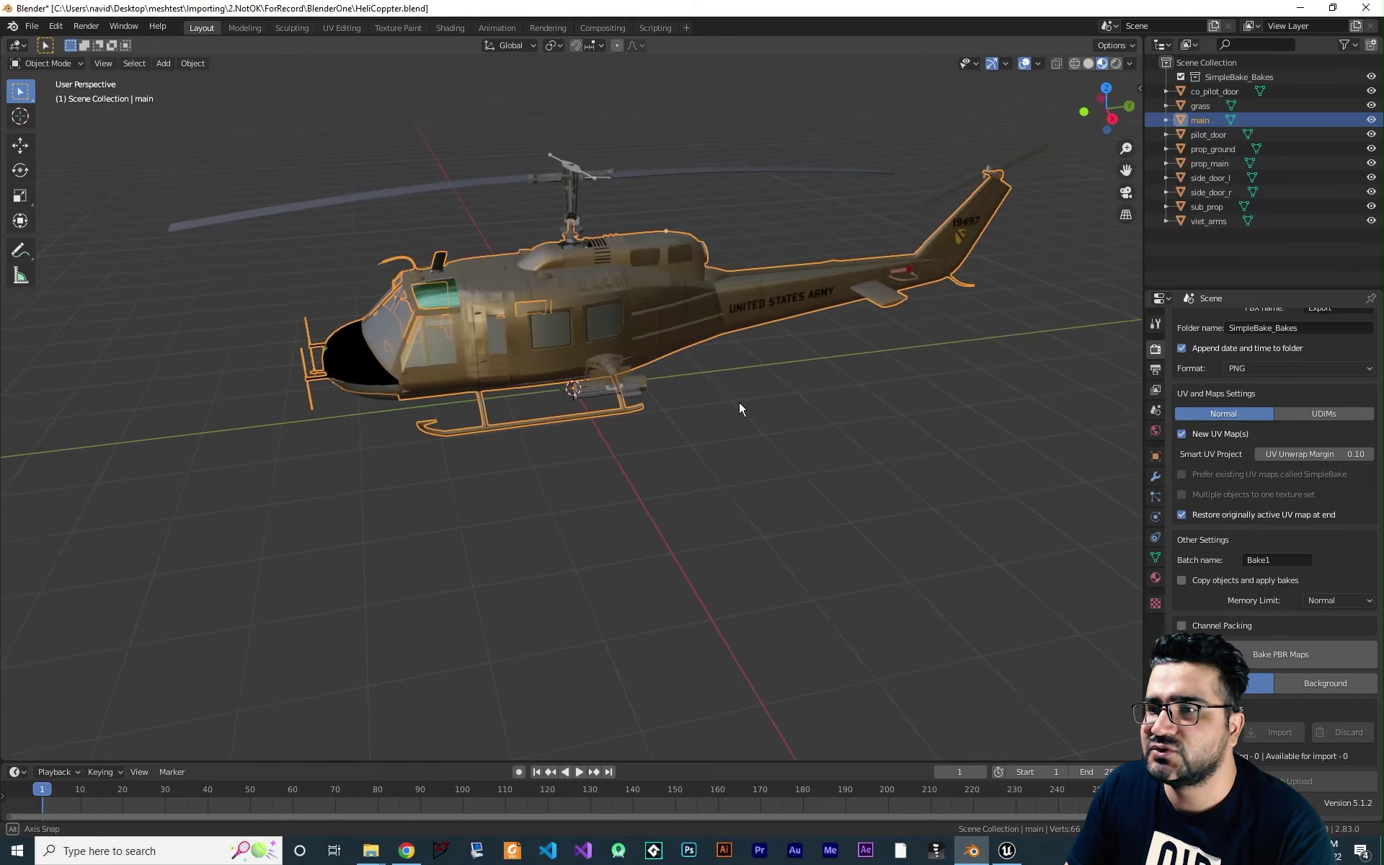
{"action": "scroll", "coordinate": [597, 314], "scroll_direction": "up", "scroll_amount": 2}
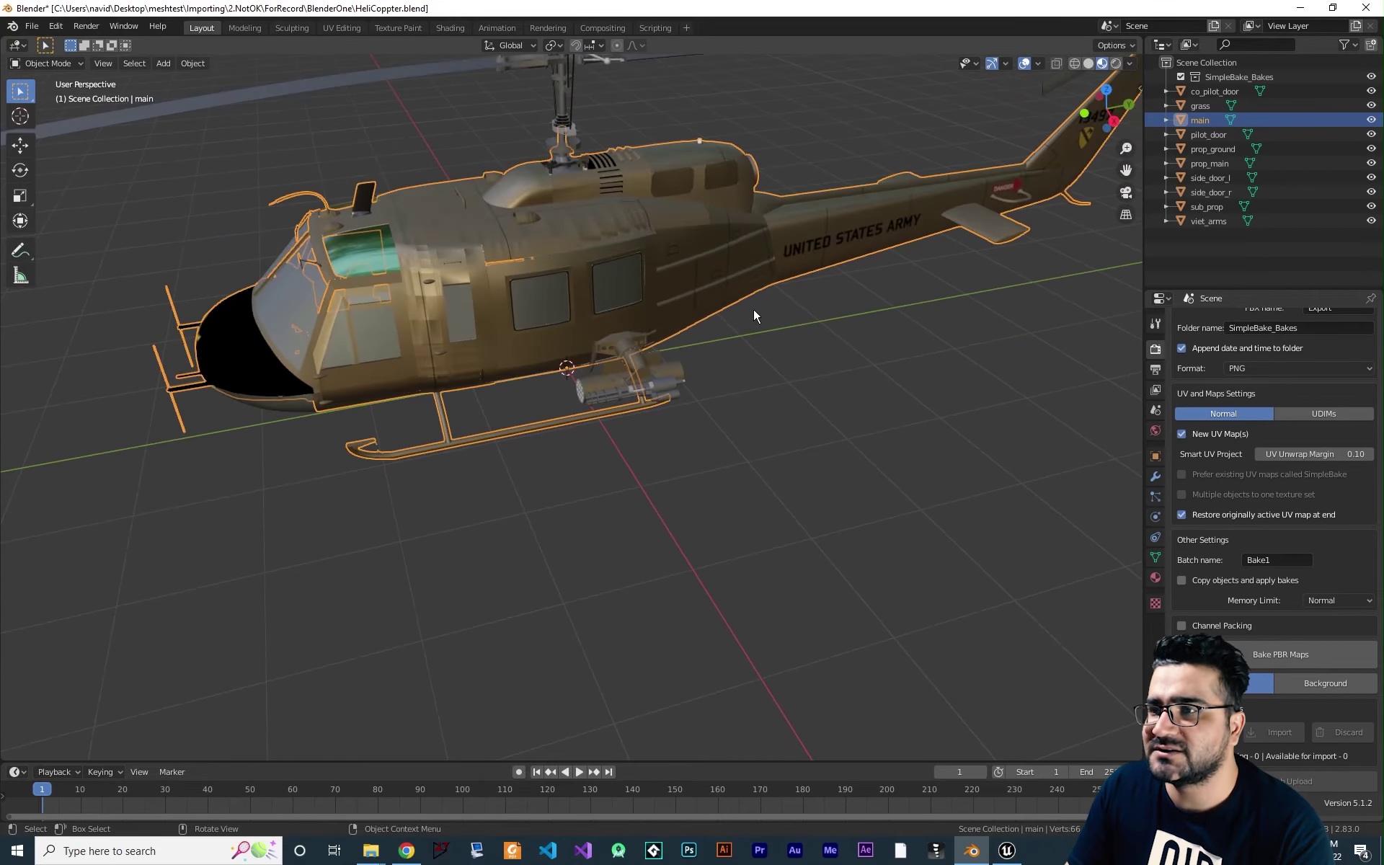
{"action": "key", "text": "Tab"}
- Examine the main body's mesh topology around the small side fitting and the helicopter's front
{"action": "scroll", "coordinate": [432, 282], "scroll_direction": "up", "scroll_amount": 3}
{"action": "scroll", "coordinate": [432, 282], "scroll_direction": "up", "scroll_amount": 8}
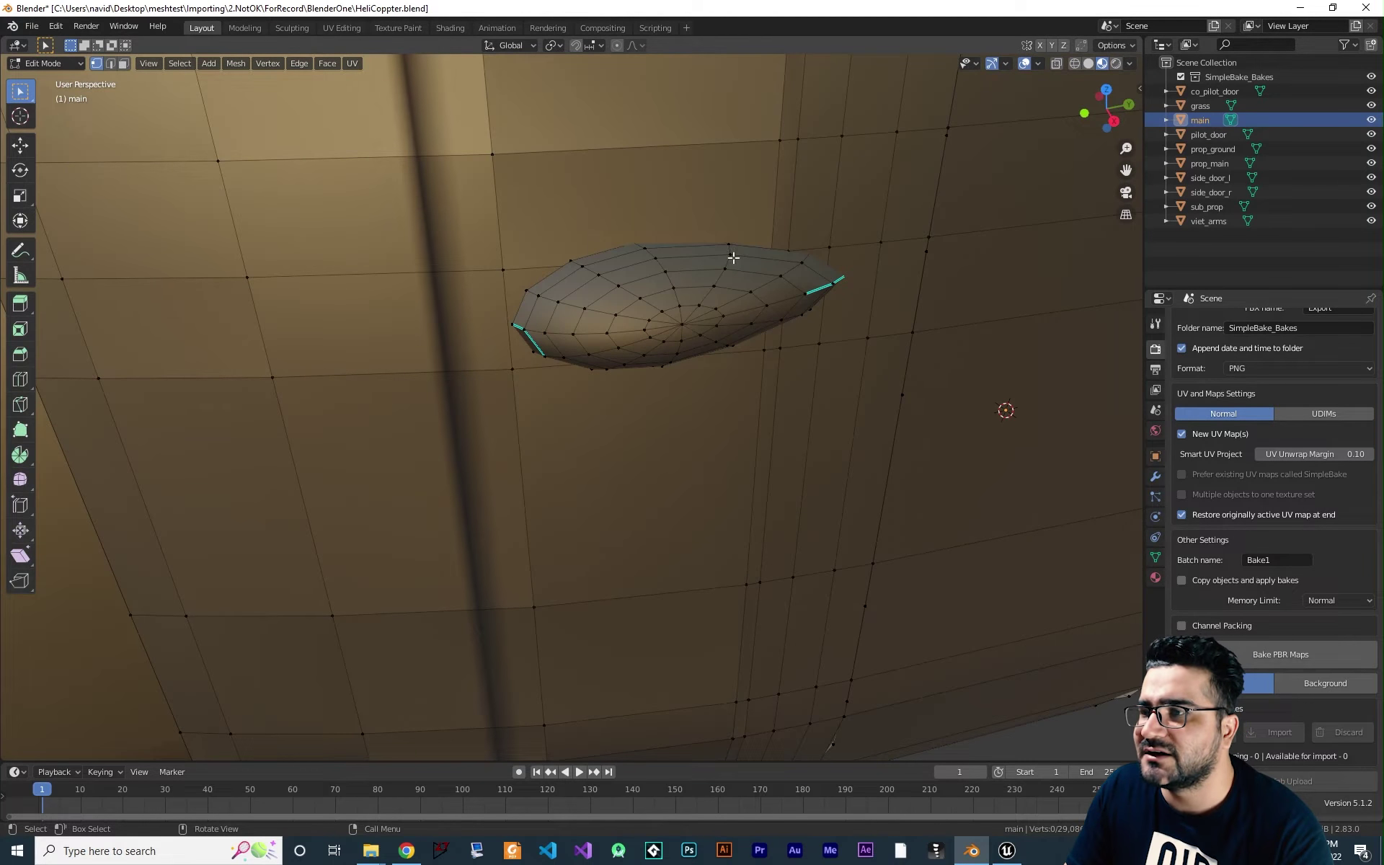
{"action": "scroll", "coordinate": [646, 351], "scroll_direction": "down", "scroll_amount": 8}
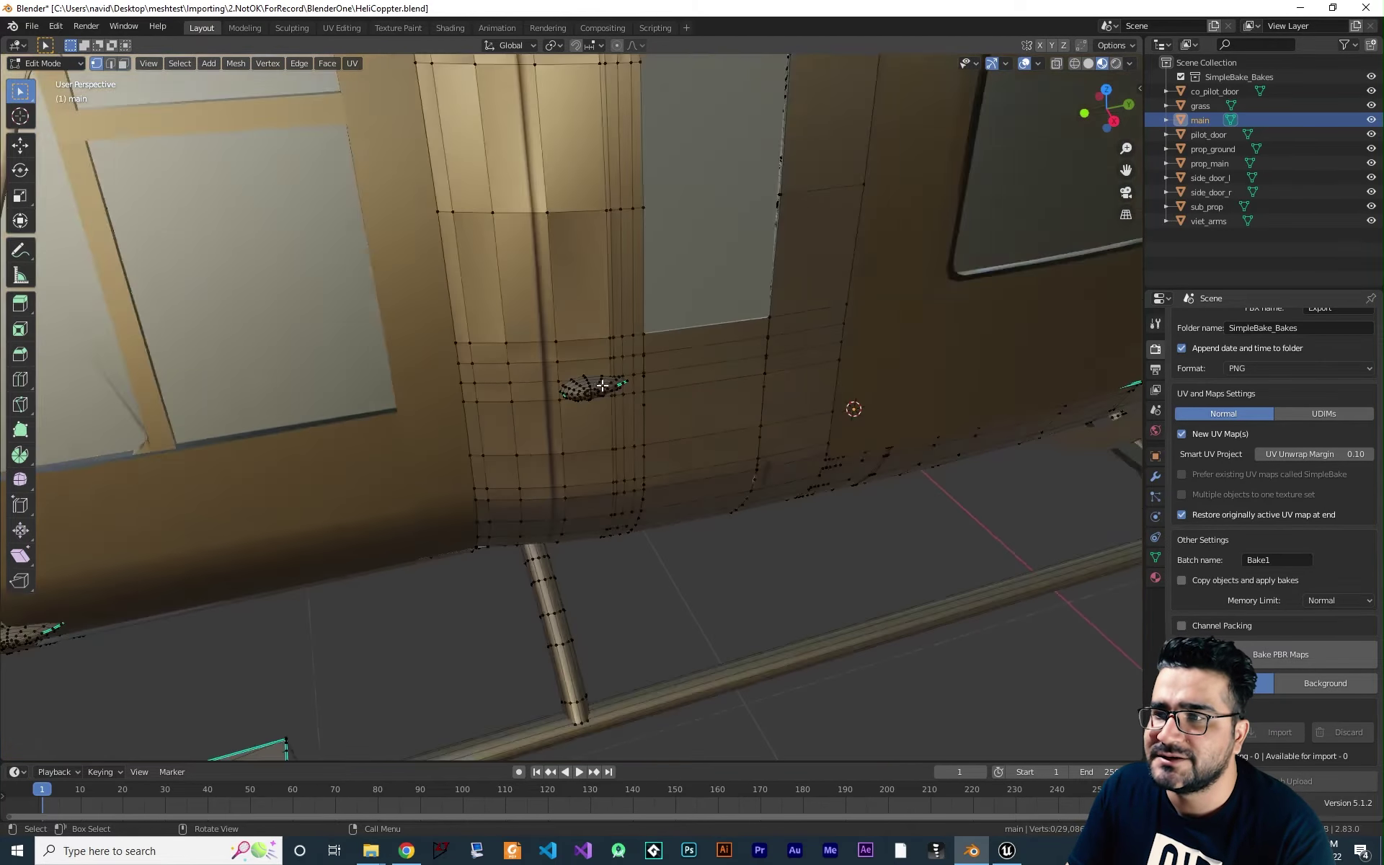
{"action": "middle_click_drag", "start_coordinate": [644, 360], "coordinate": [1044, 469]}
{"action": "scroll", "coordinate": [641, 370], "scroll_direction": "up", "scroll_amount": 3}
{"action": "scroll", "coordinate": [641, 371], "scroll_direction": "down", "scroll_amount": 3}
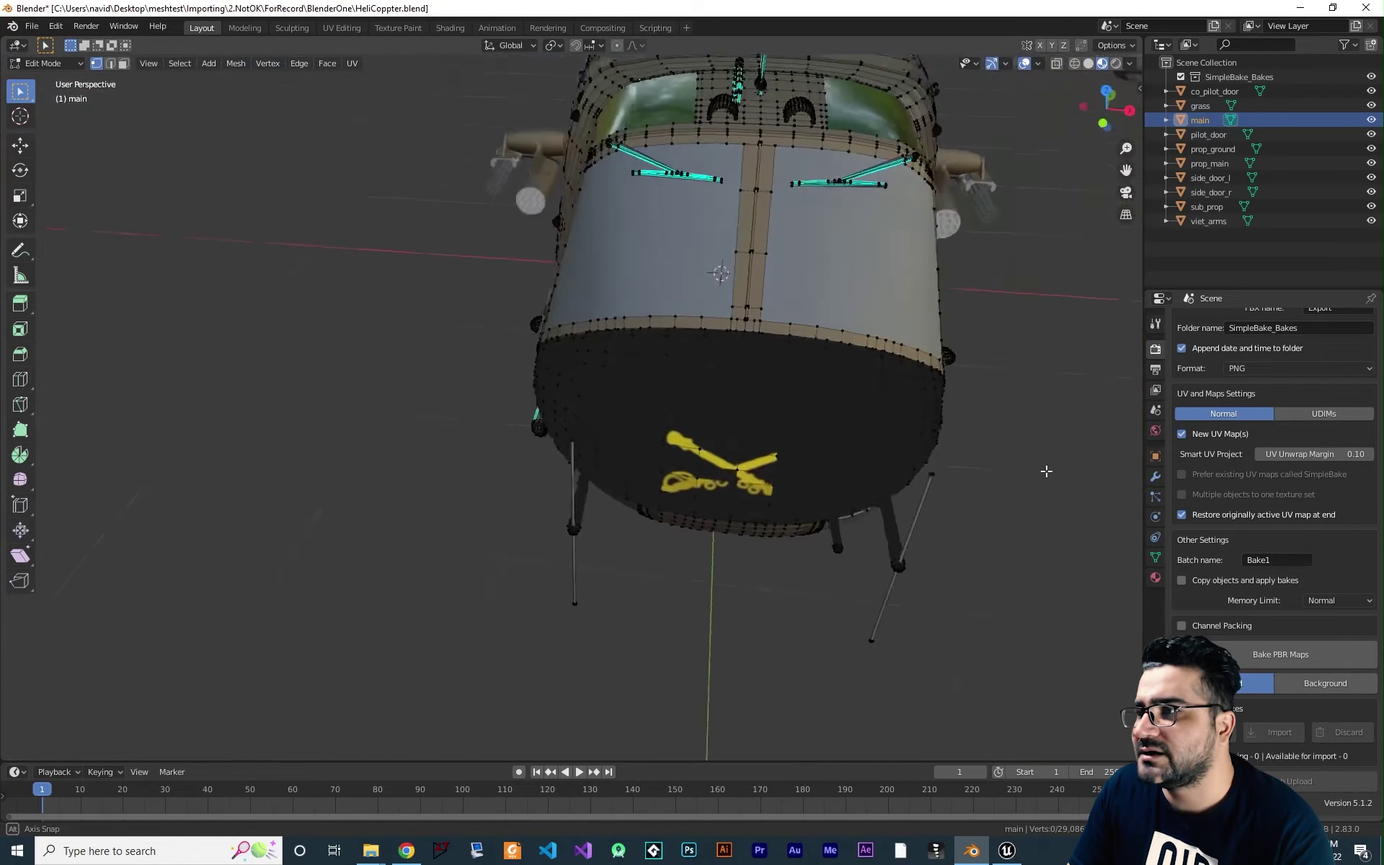
- Switch to edge selection and dissolve one cross edge in the windshield's lower frame, just above the black nose
{"action": "scroll", "coordinate": [906, 300], "scroll_direction": "up", "scroll_amount": 5}
{"action": "middle_click_drag", "start_coordinate": [752, 250], "coordinate": [826, 236]}
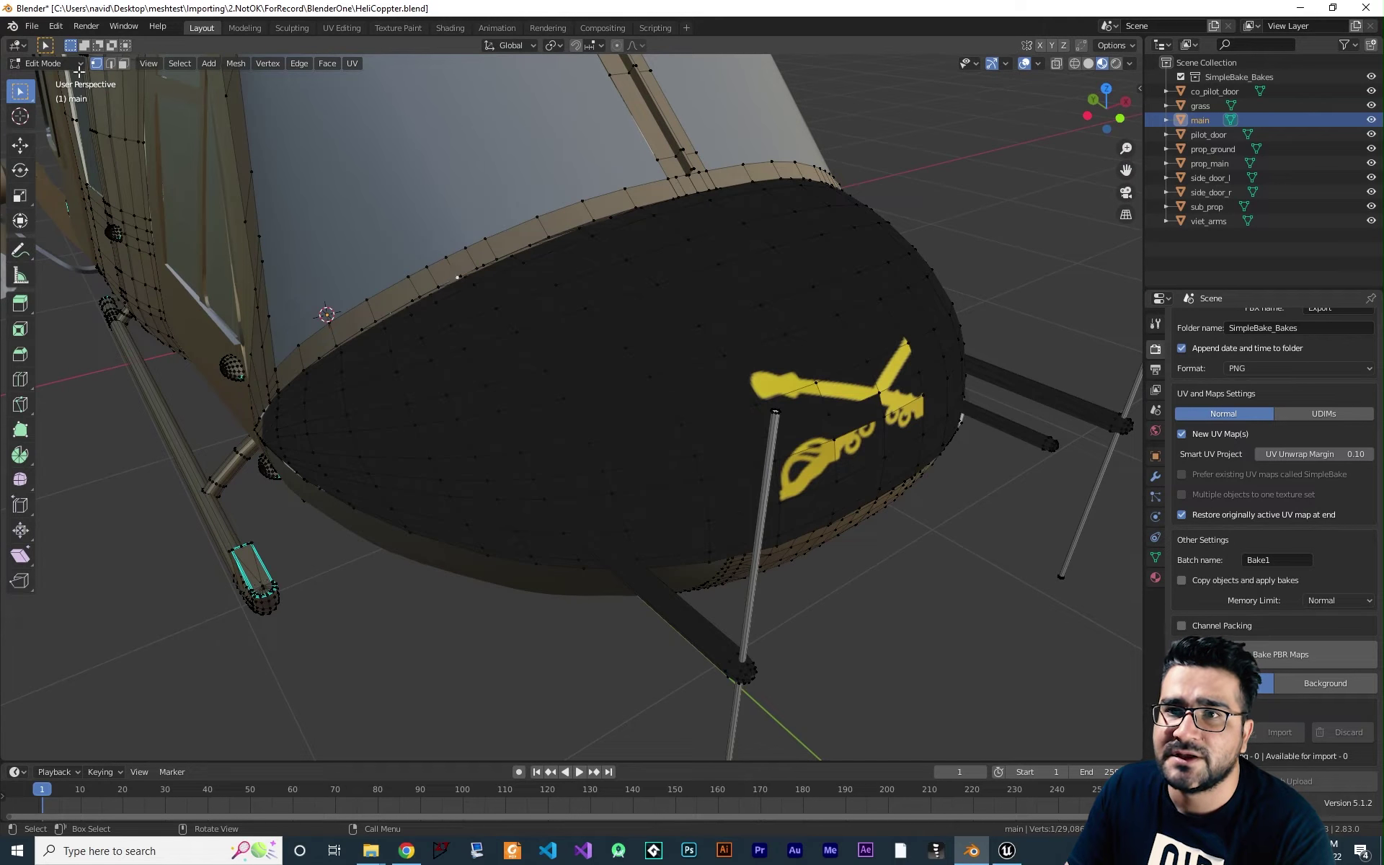
{"action": "left_click", "coordinate": [111, 63]}
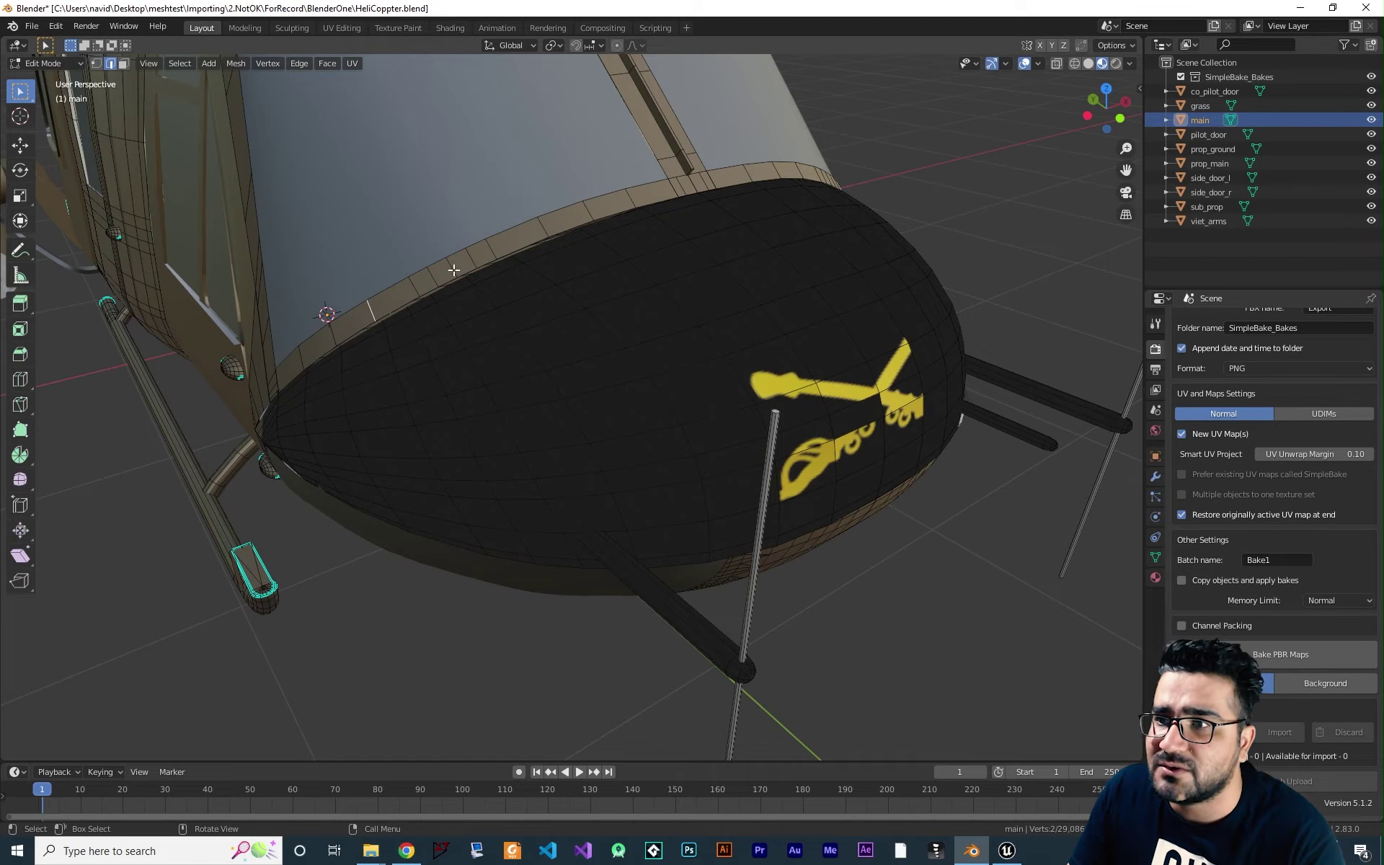
{"action": "key", "text": "x"}
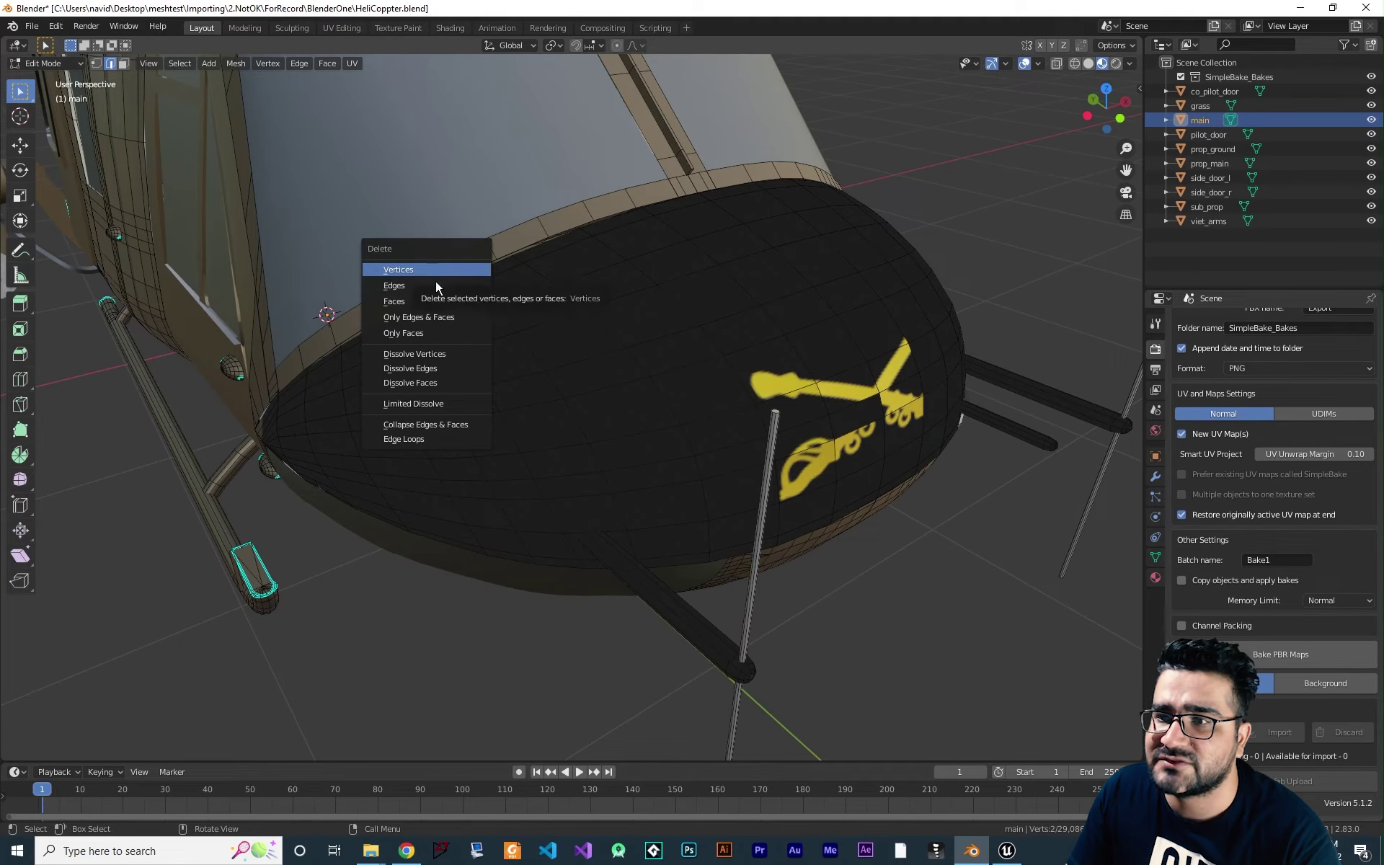
{"action": "left_click", "coordinate": [414, 369]}
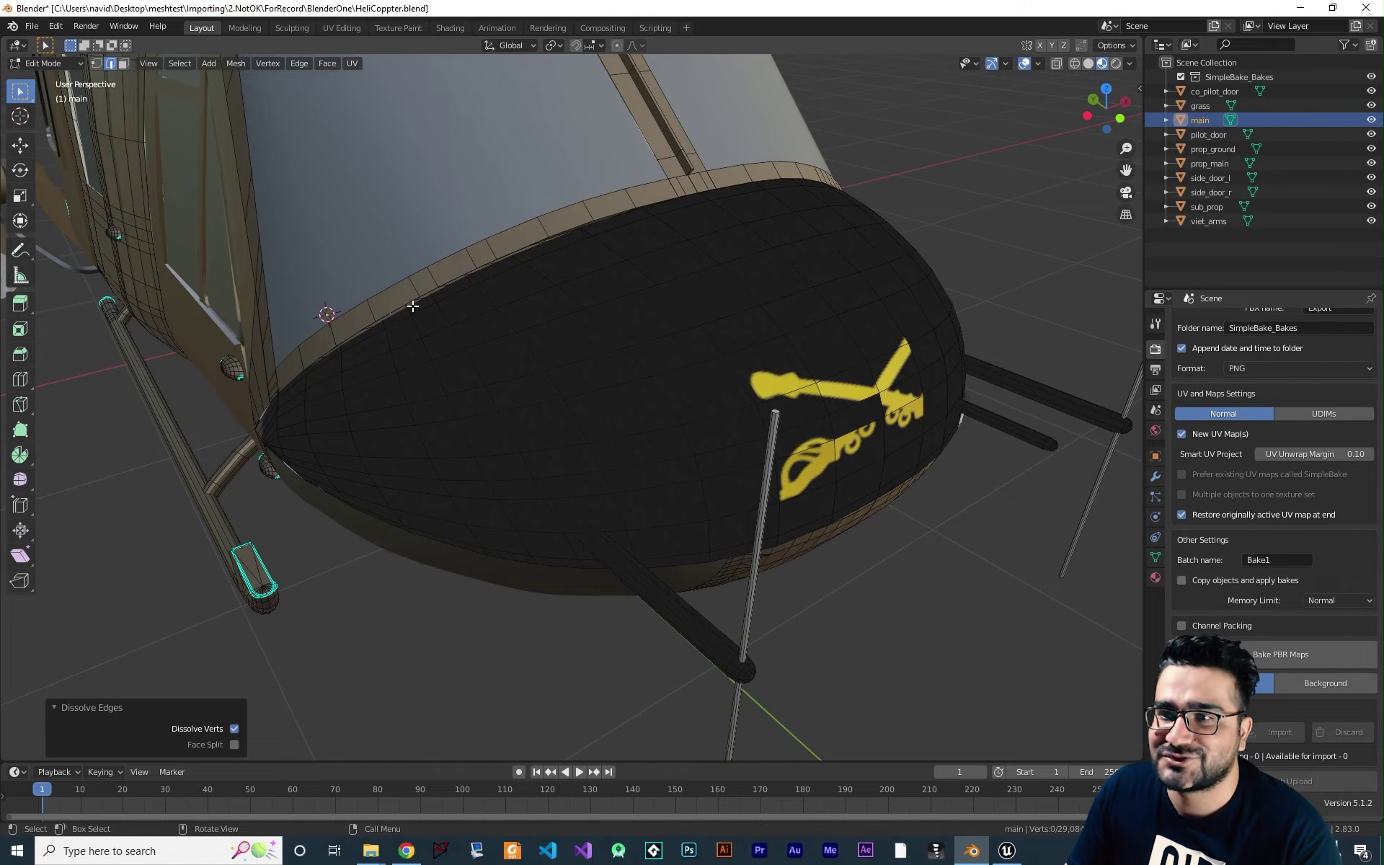
- Dissolve two cross edges in the windshield's lower frame, directly below the centre strut
{"action": "middle_click_drag", "start_coordinate": [726, 280], "coordinate": [669, 429]}
{"action": "left_click", "coordinate": [729, 374]}
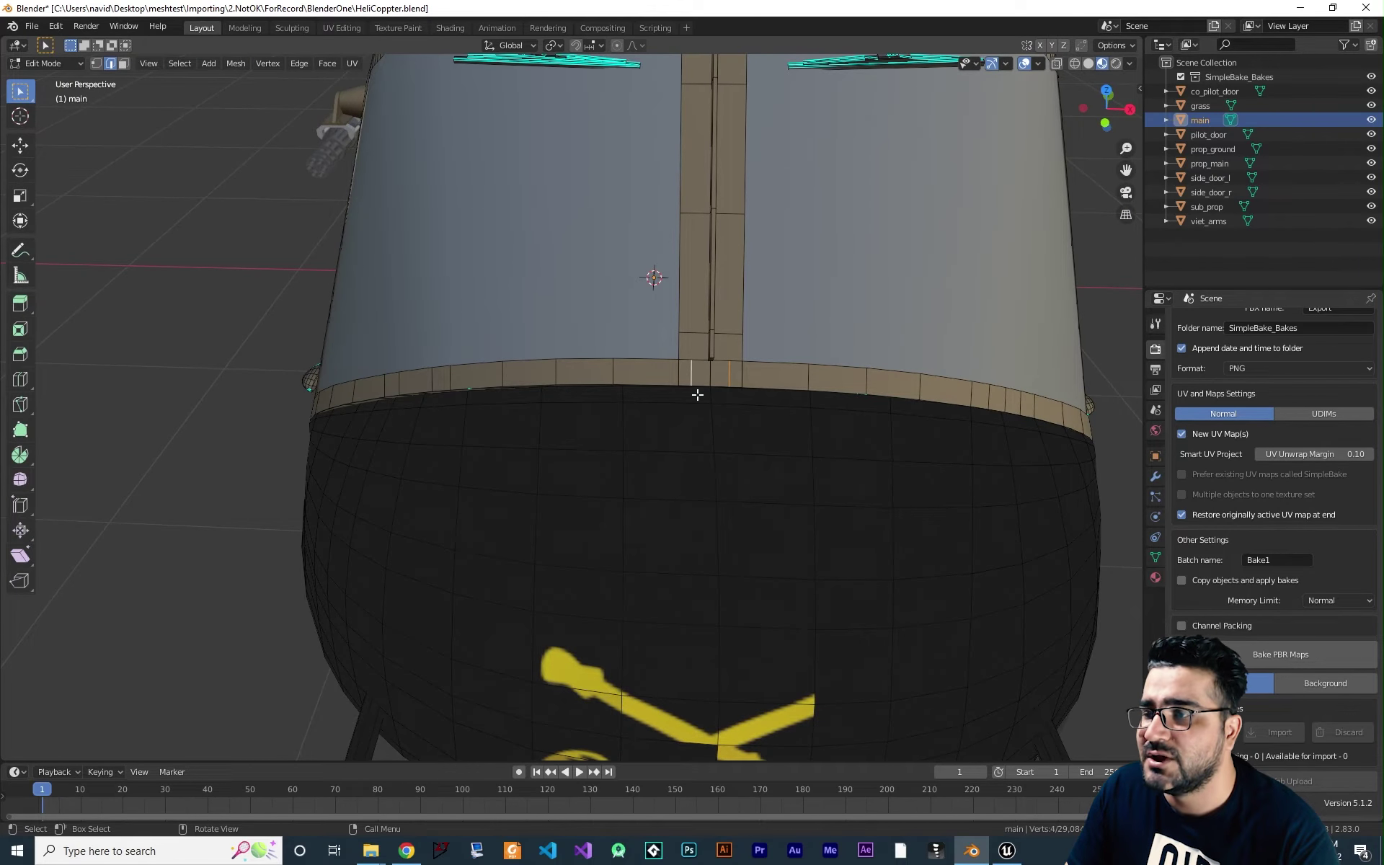
{"action": "key", "text": "x"}
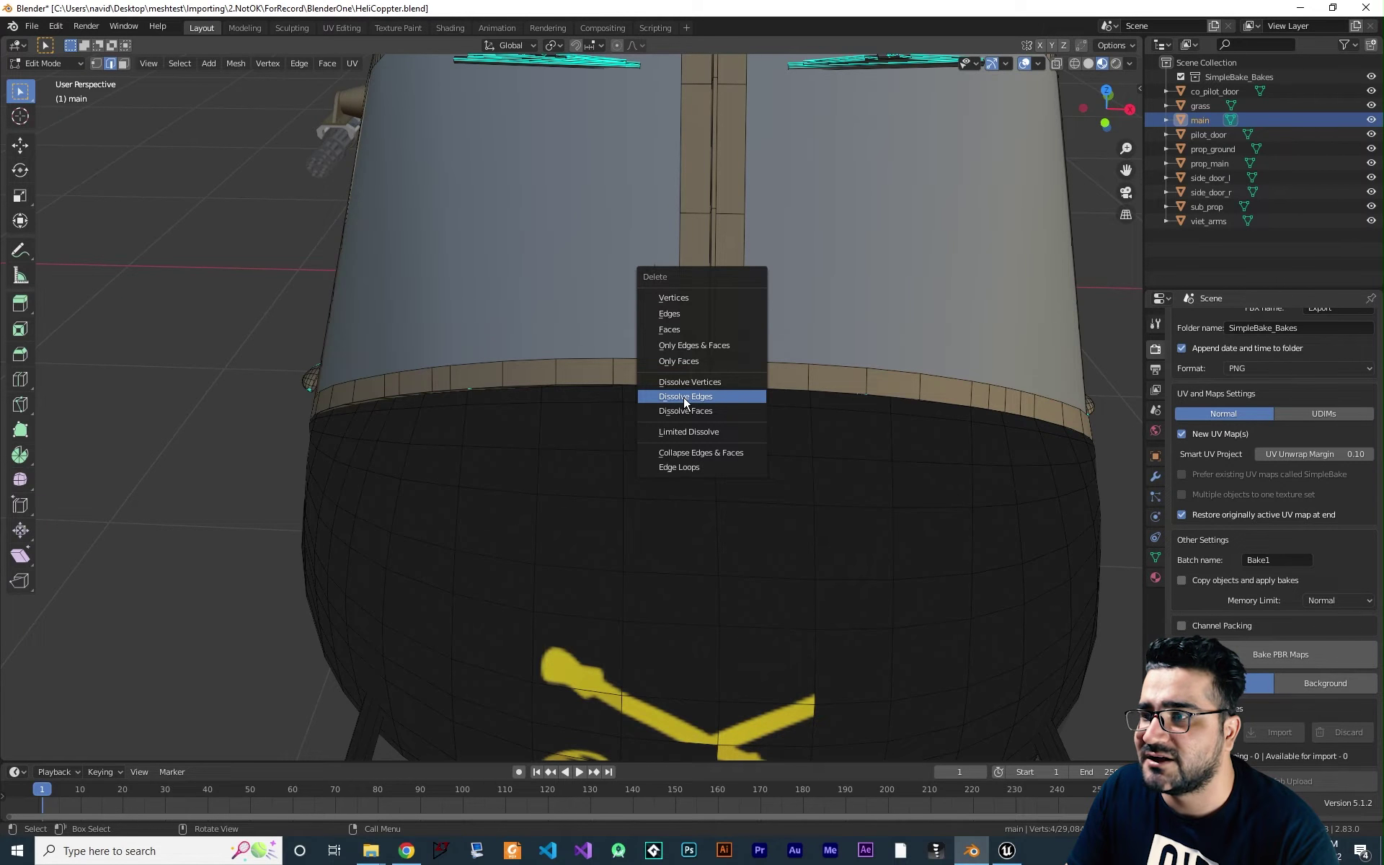
{"action": "left_click", "coordinate": [683, 396]}
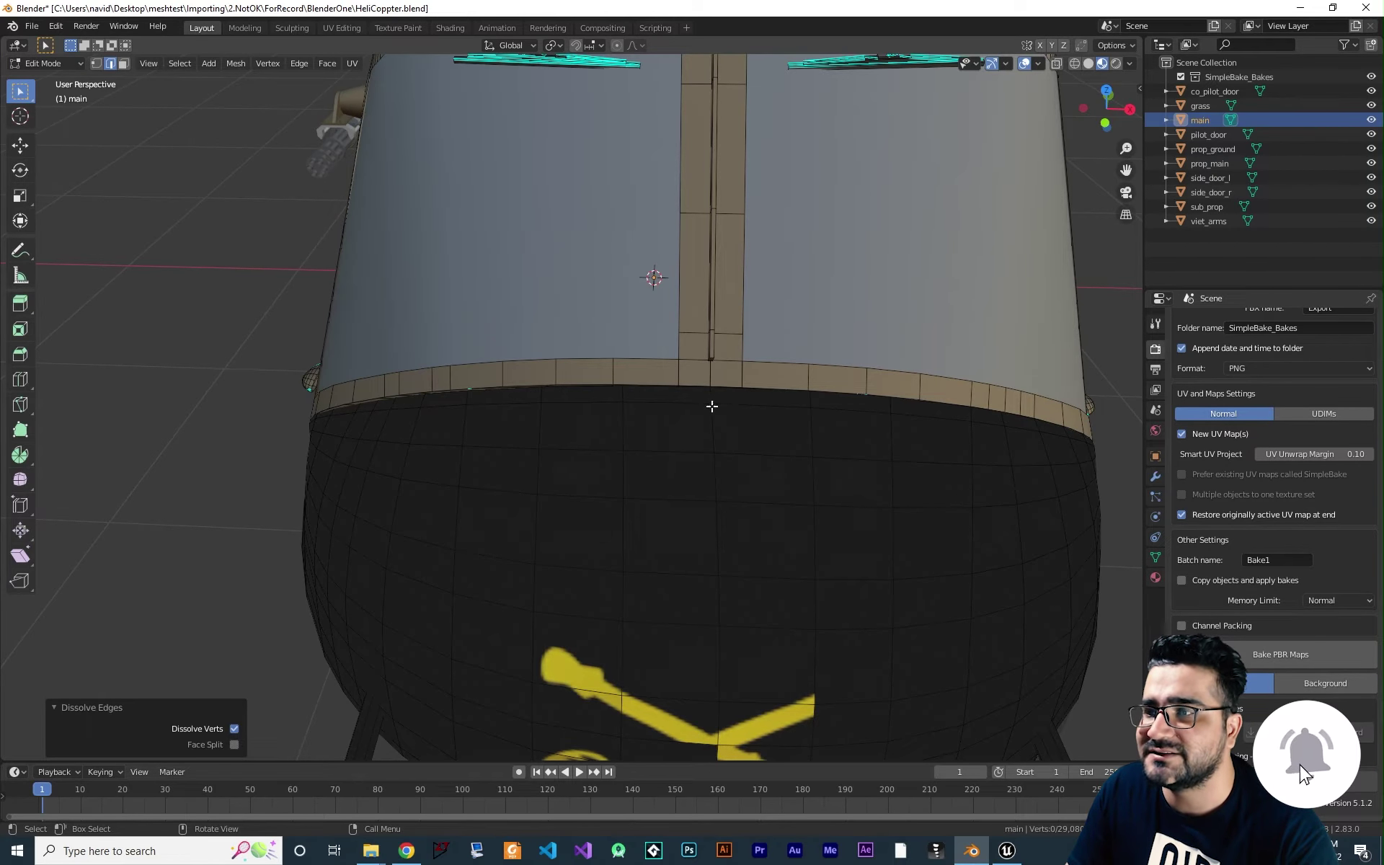
- Leave the main body's Edit Mode and put the side-mounted weapons object viet_arms in Edit Mode
{"action": "middle_click_drag", "start_coordinate": [543, 392], "coordinate": [676, 583]}
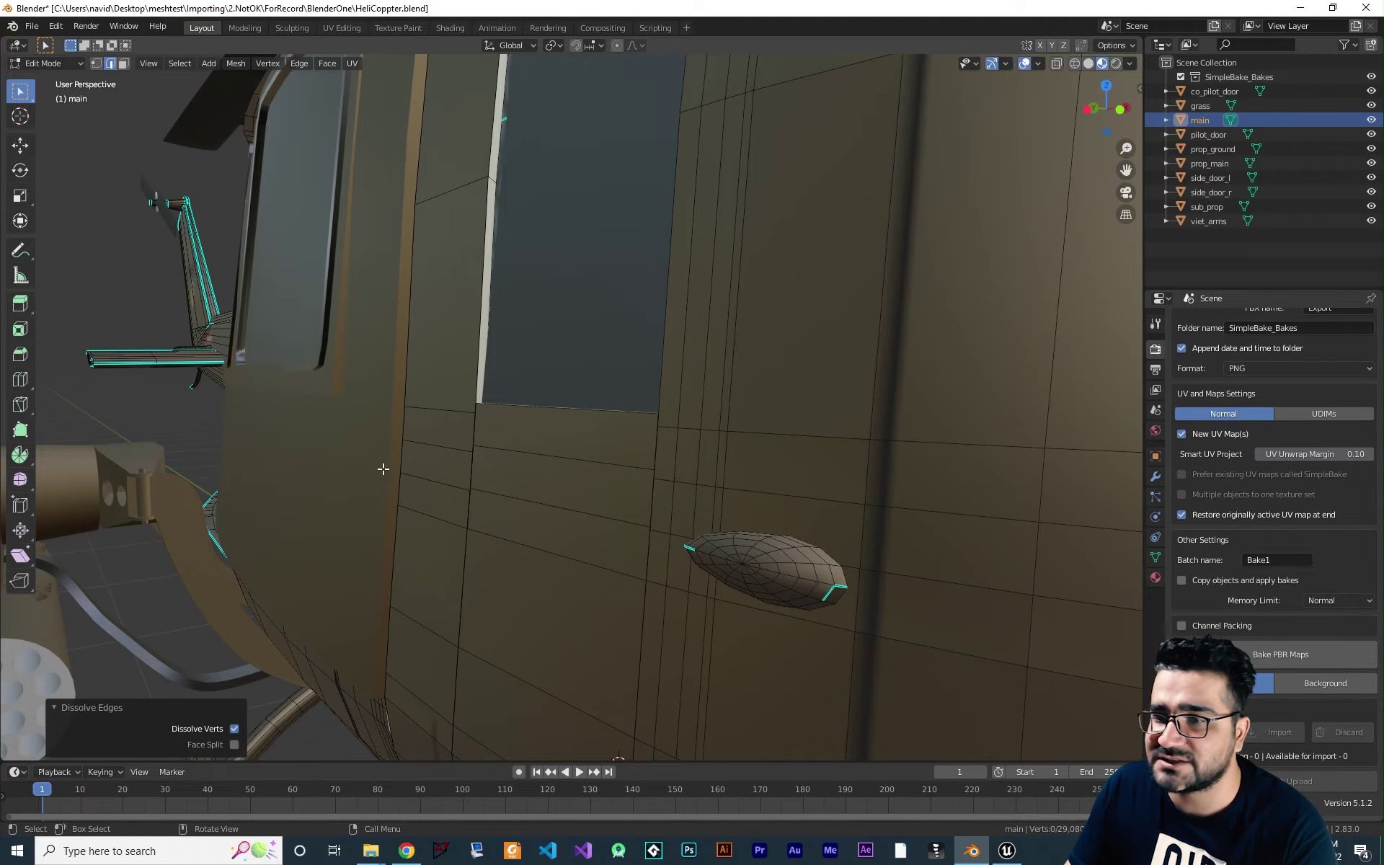
{"action": "middle_click_drag", "start_coordinate": [306, 454], "coordinate": [847, 317]}
{"action": "key", "text": "Tab"}
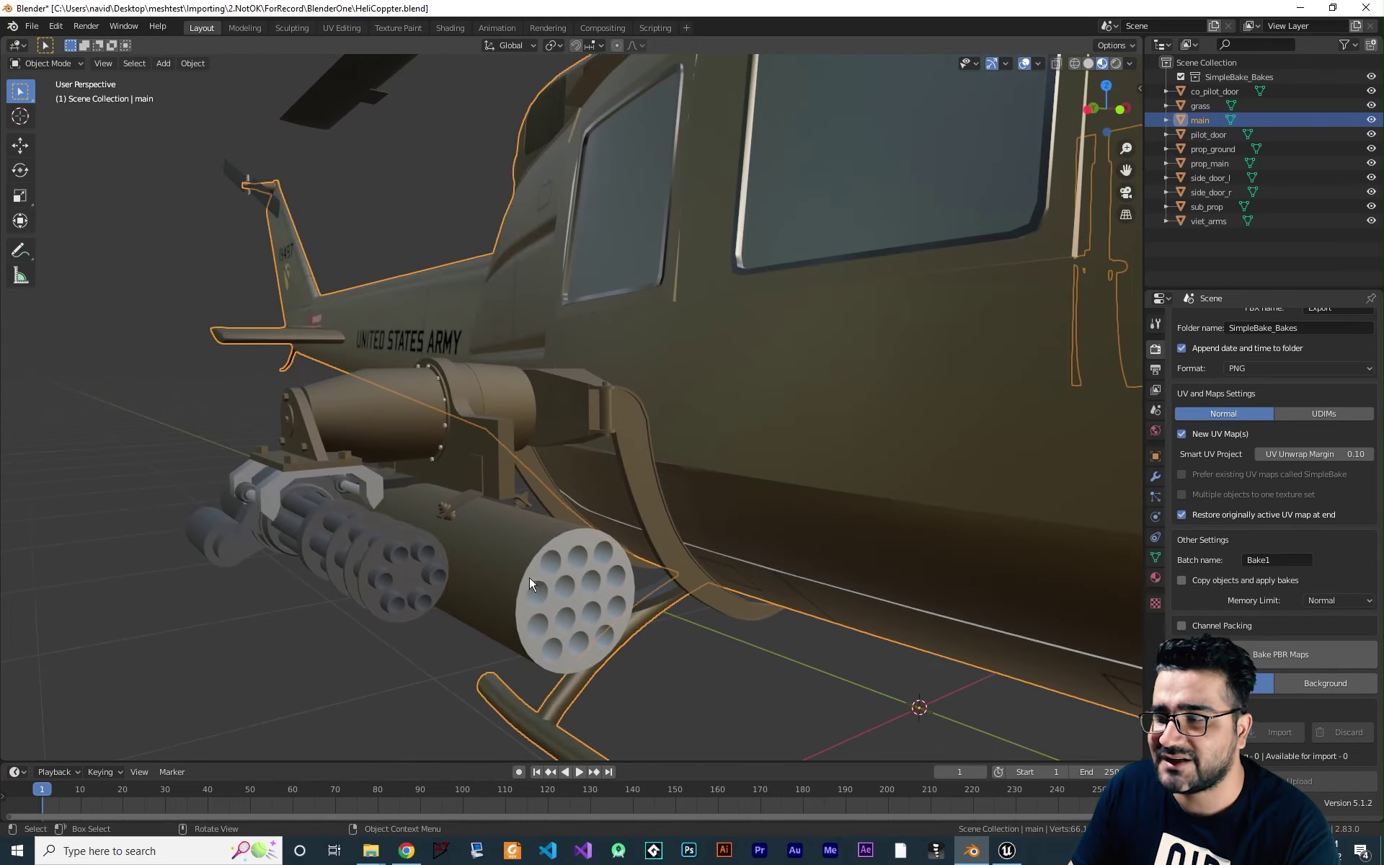
{"action": "middle_click_drag", "start_coordinate": [530, 577], "coordinate": [301, 611]}
{"action": "left_click", "coordinate": [409, 595]}
{"action": "key", "text": "Tab"}
- Examine the mesh density of the weapons, return to Object Mode, and clear the selection to view their shaded surfaces
{"action": "scroll", "coordinate": [474, 504], "scroll_direction": "up", "scroll_amount": 4}
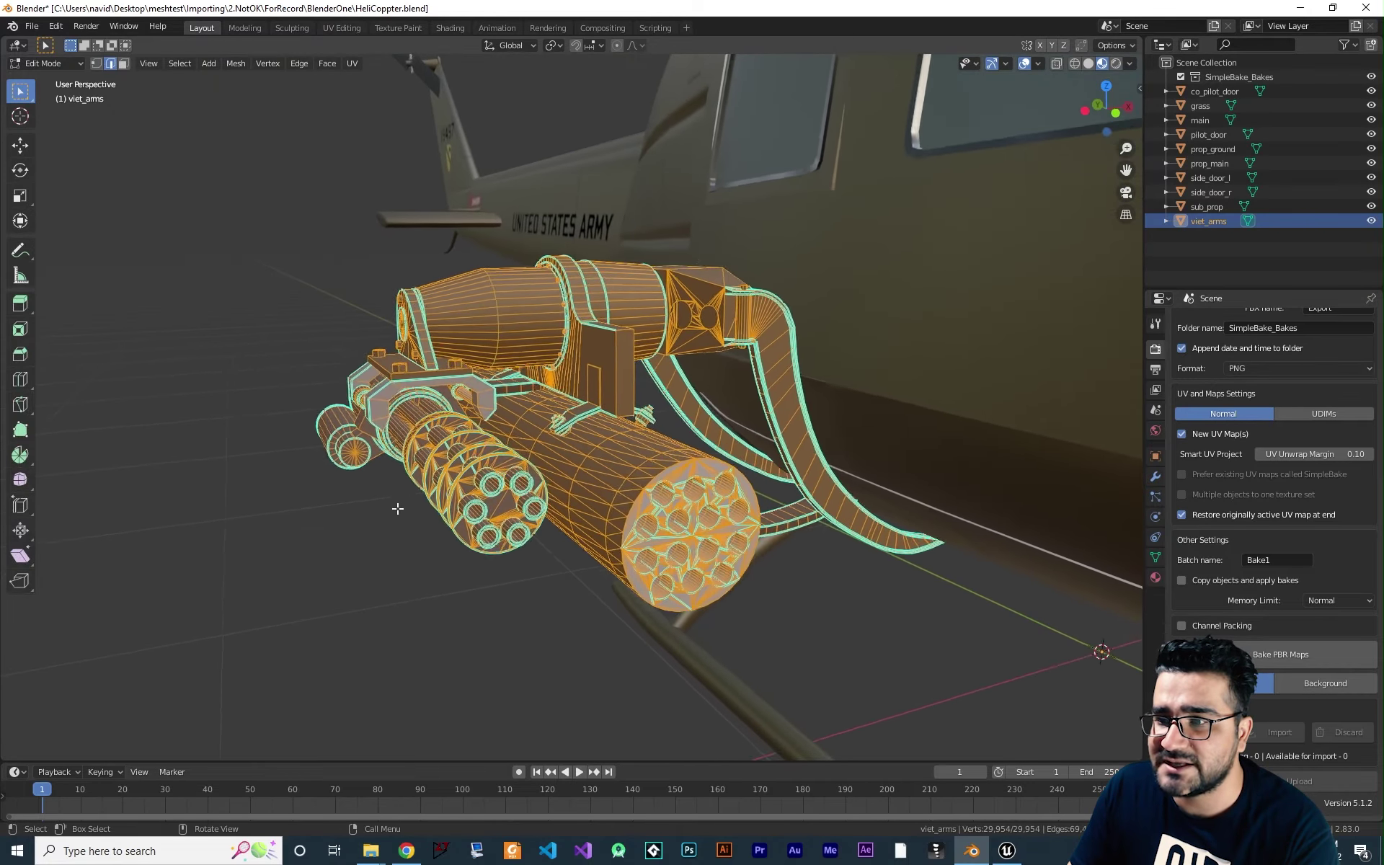
{"action": "scroll", "coordinate": [575, 506], "scroll_direction": "up", "scroll_amount": 3}
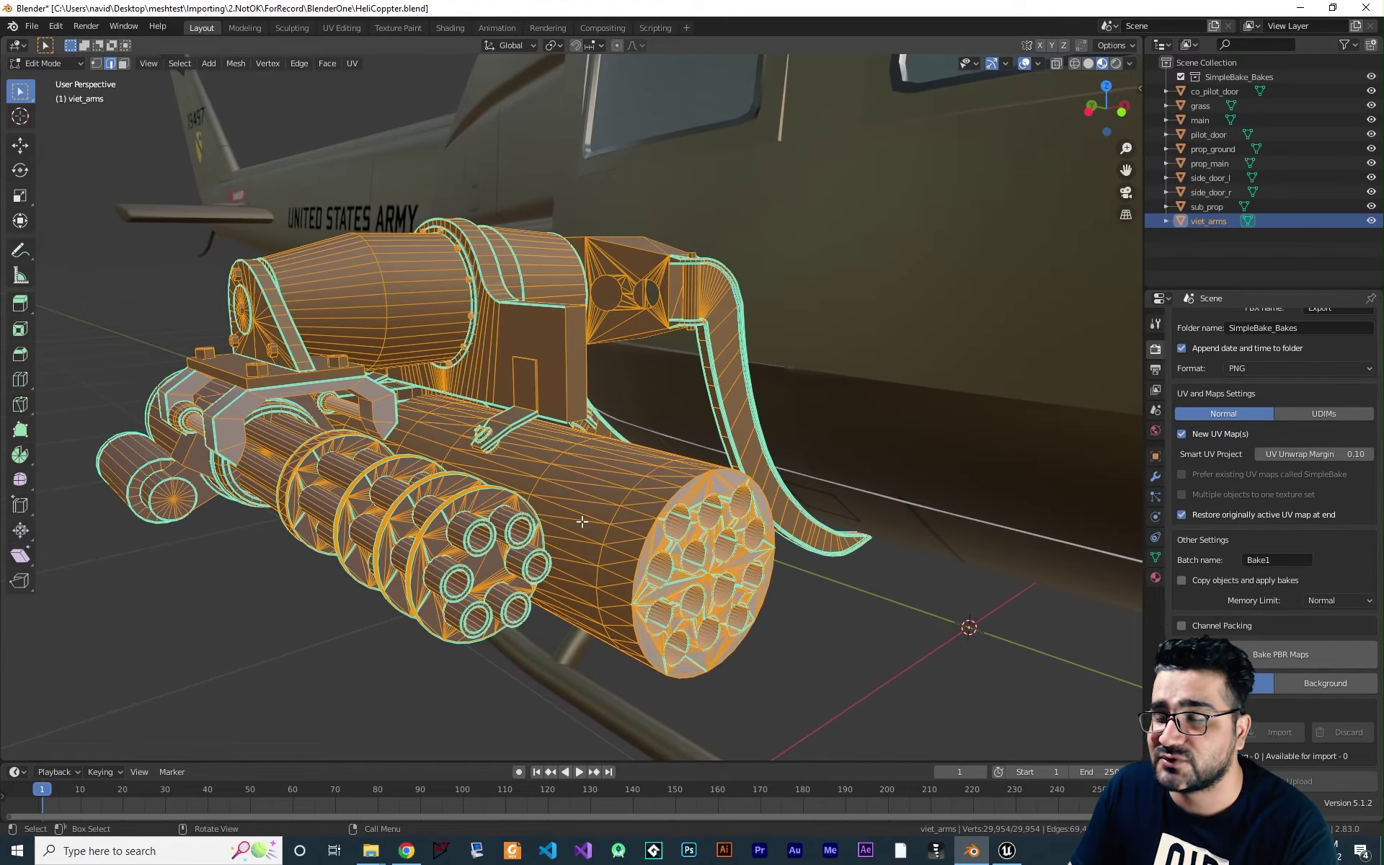
{"action": "scroll", "coordinate": [588, 505], "scroll_direction": "down", "scroll_amount": 1}
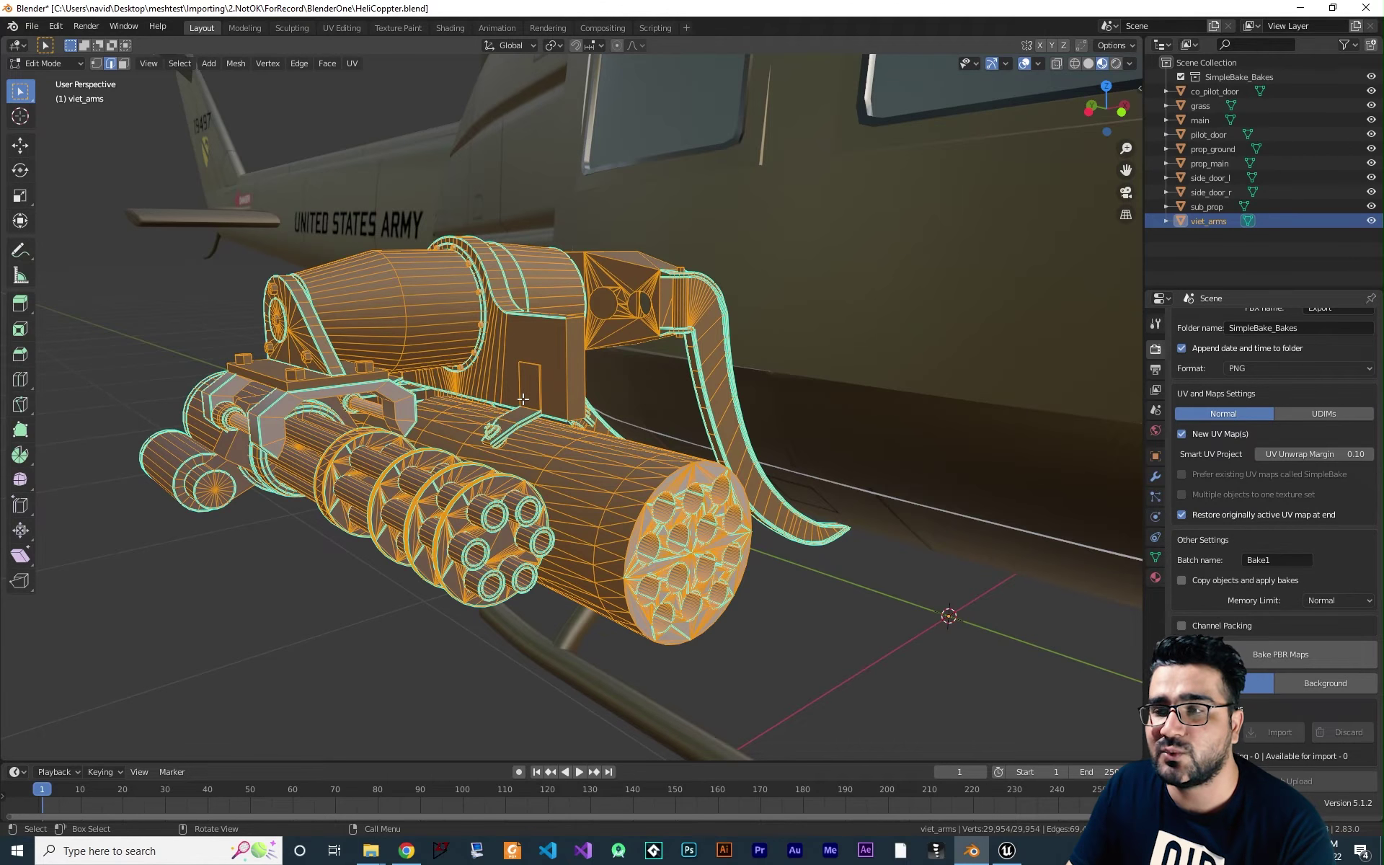
{"action": "key", "text": "Tab"}
{"action": "key", "text": "KP_Decimal"}
{"action": "left_click", "coordinate": [264, 304]}
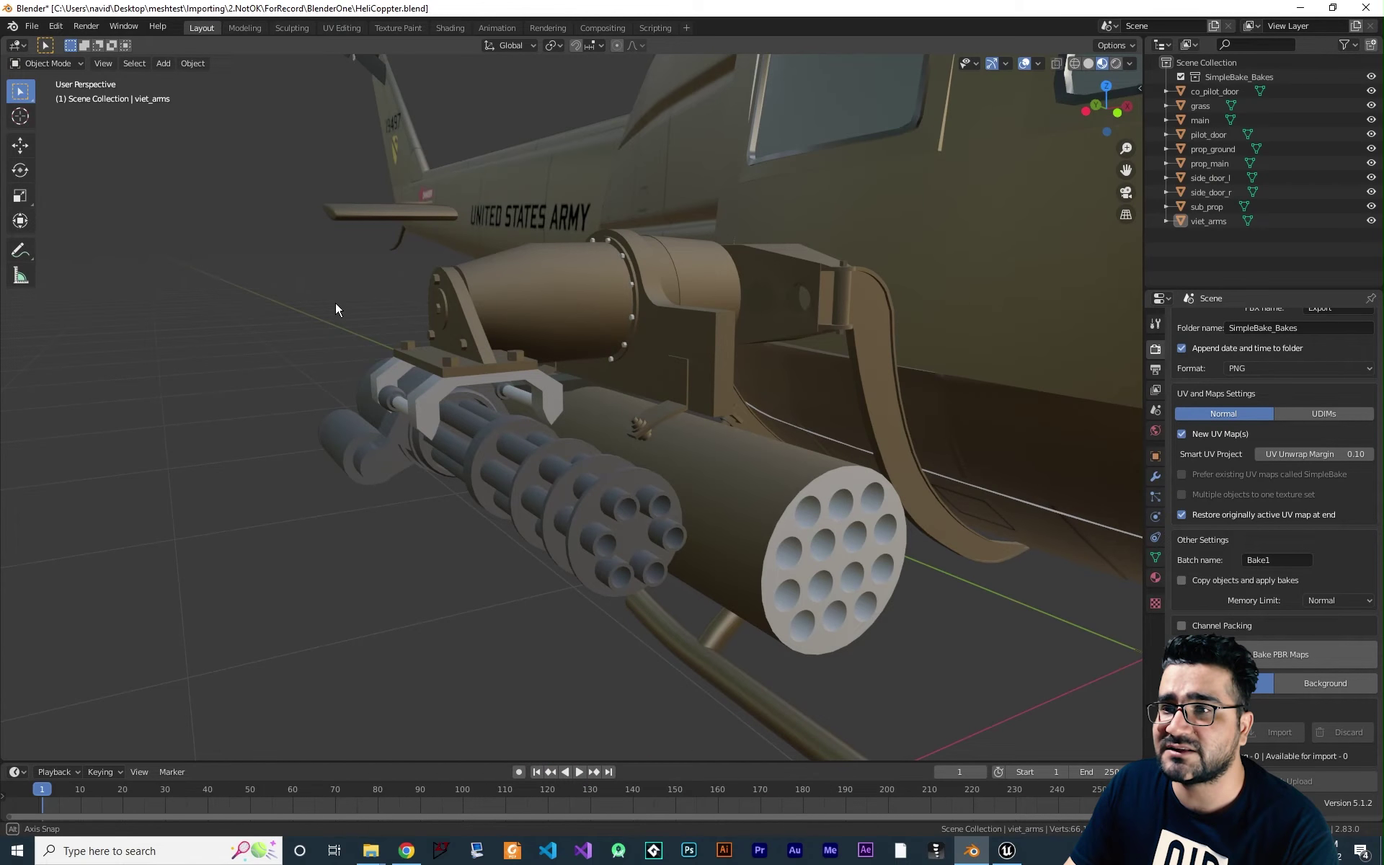
{"action": "middle_click_drag", "start_coordinate": [336, 309], "coordinate": [425, 284]}
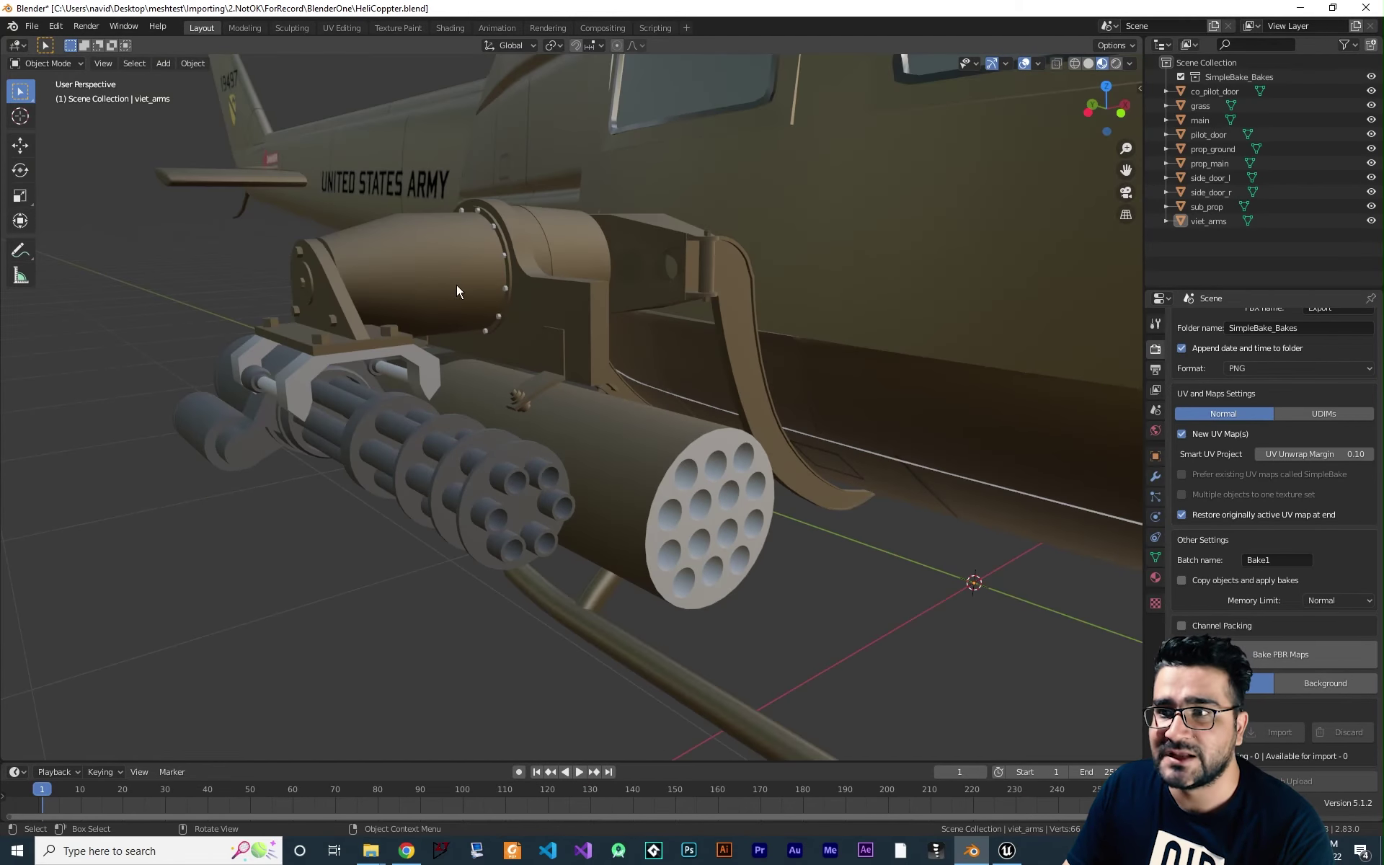
- Select the side-mounted weapons object viet_arms and put it in Edit Mode
{"action": "left_click", "coordinate": [456, 290]}
{"action": "middle_click_drag", "start_coordinate": [780, 417], "coordinate": [711, 292]}
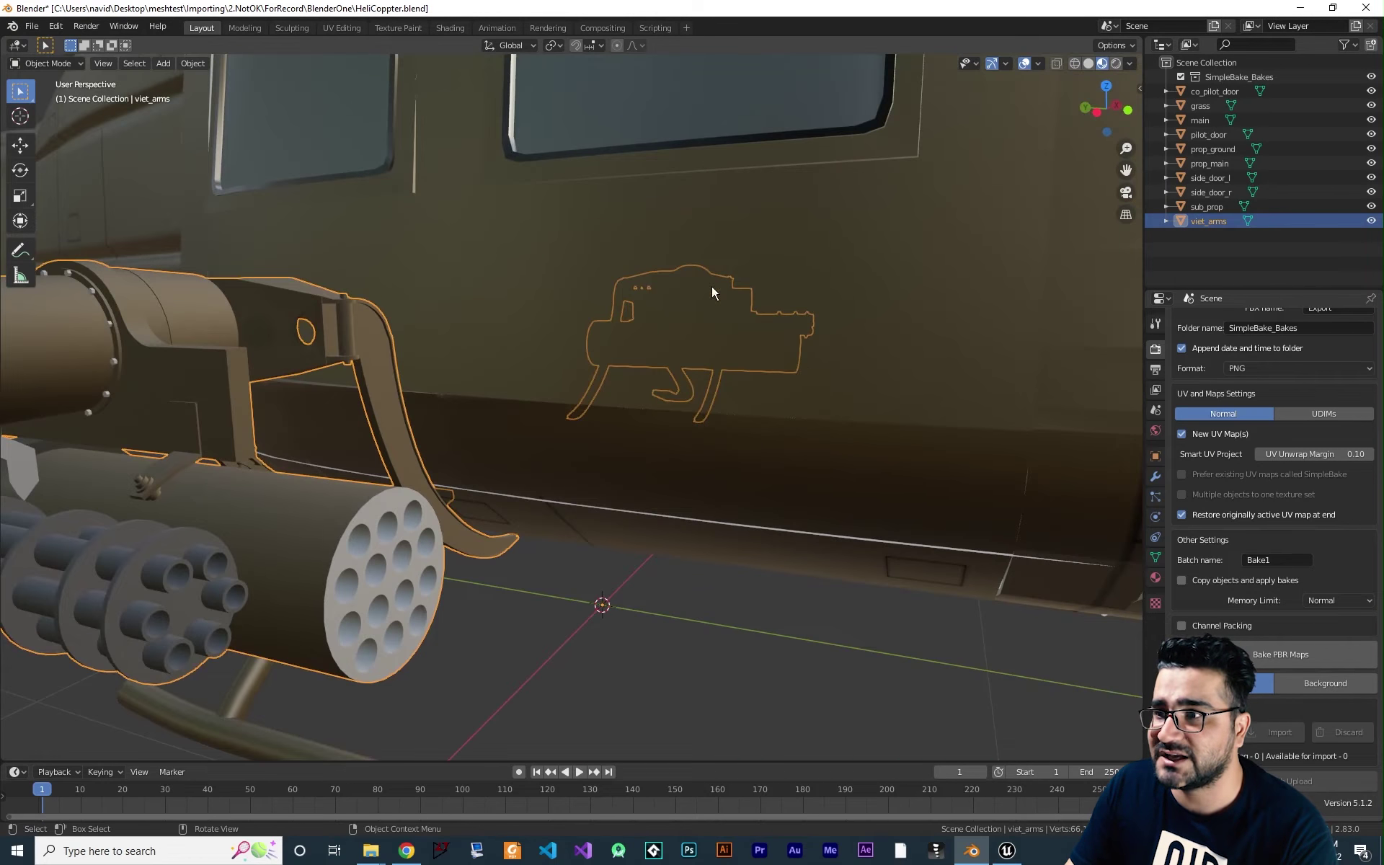
{"action": "scroll", "coordinate": [763, 376], "scroll_direction": "down", "scroll_amount": 10}
{"action": "middle_click_drag", "start_coordinate": [738, 416], "coordinate": [535, 467]}
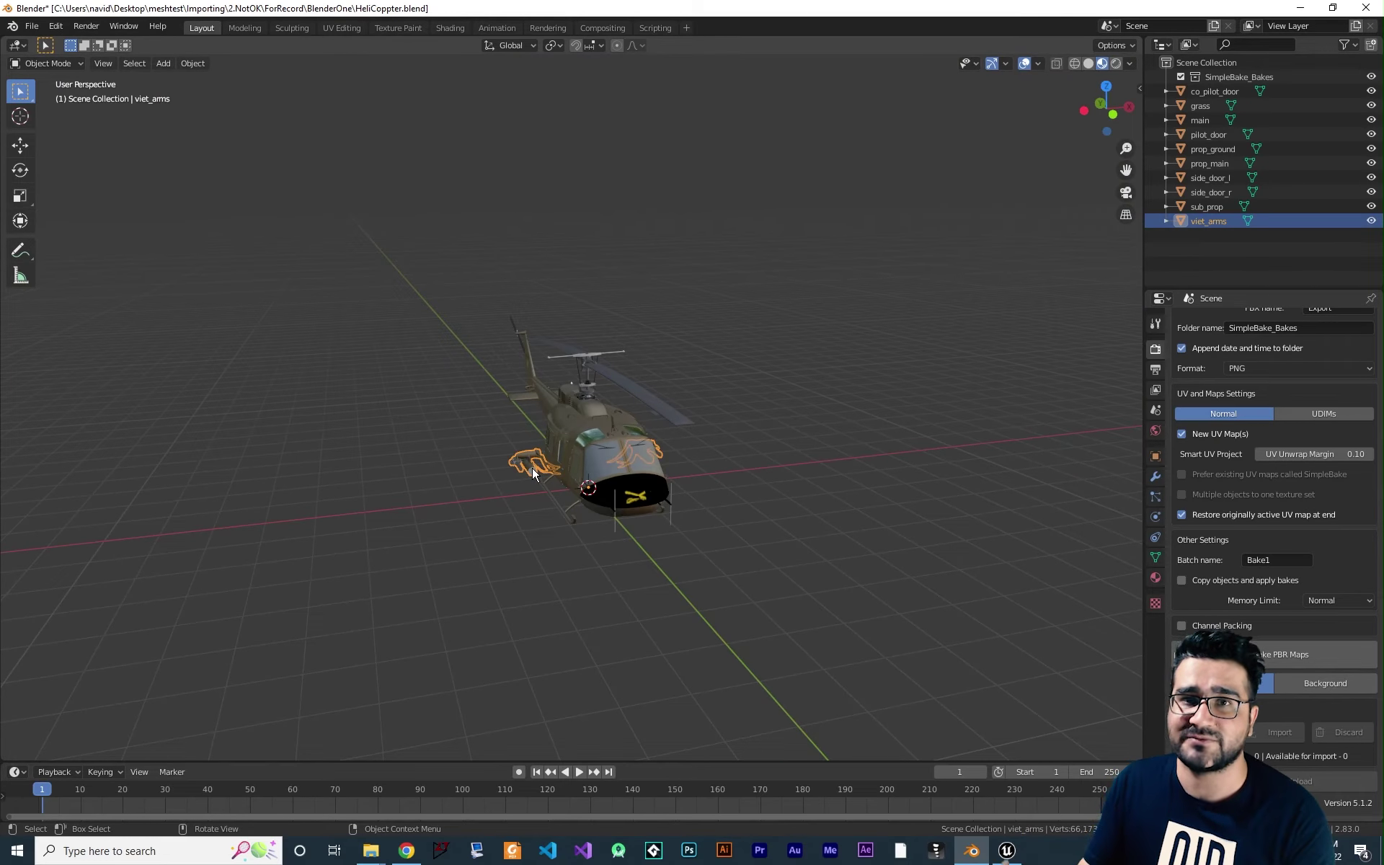
{"action": "left_click", "coordinate": [551, 467]}
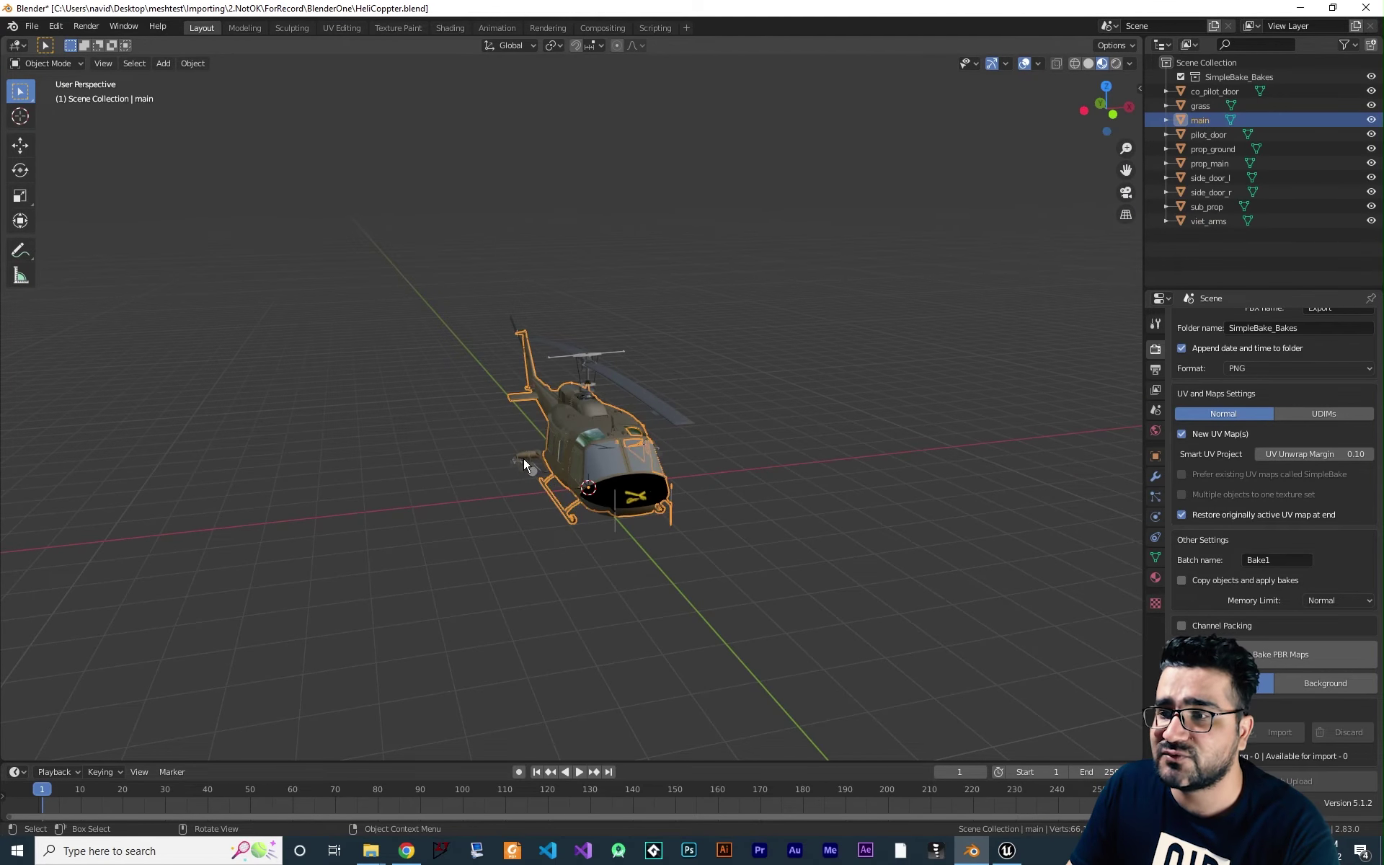
{"action": "left_click", "coordinate": [530, 467]}
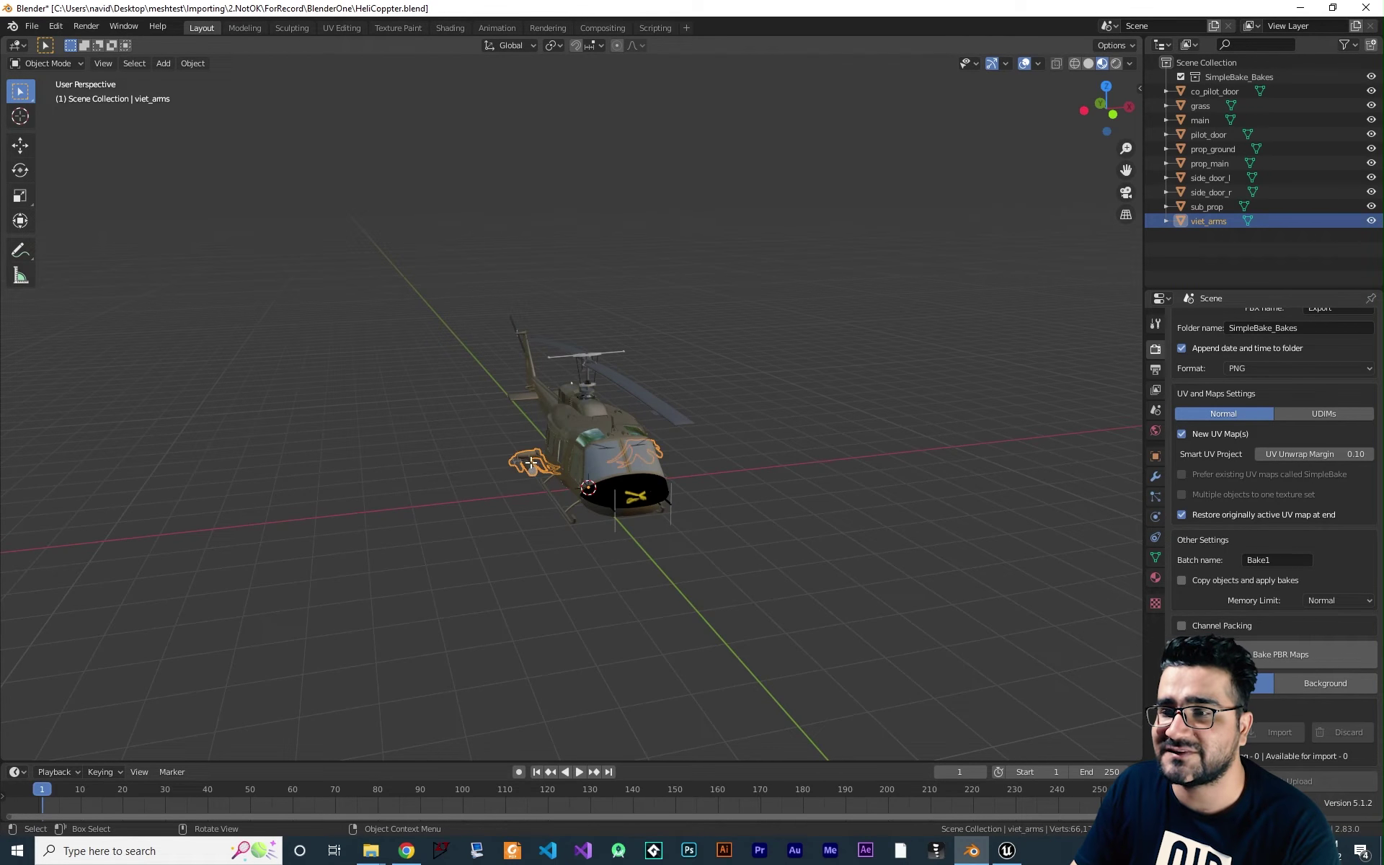
{"action": "key", "text": "Tab"}
{"action": "scroll", "coordinate": [525, 505], "scroll_direction": "up", "scroll_amount": 5}
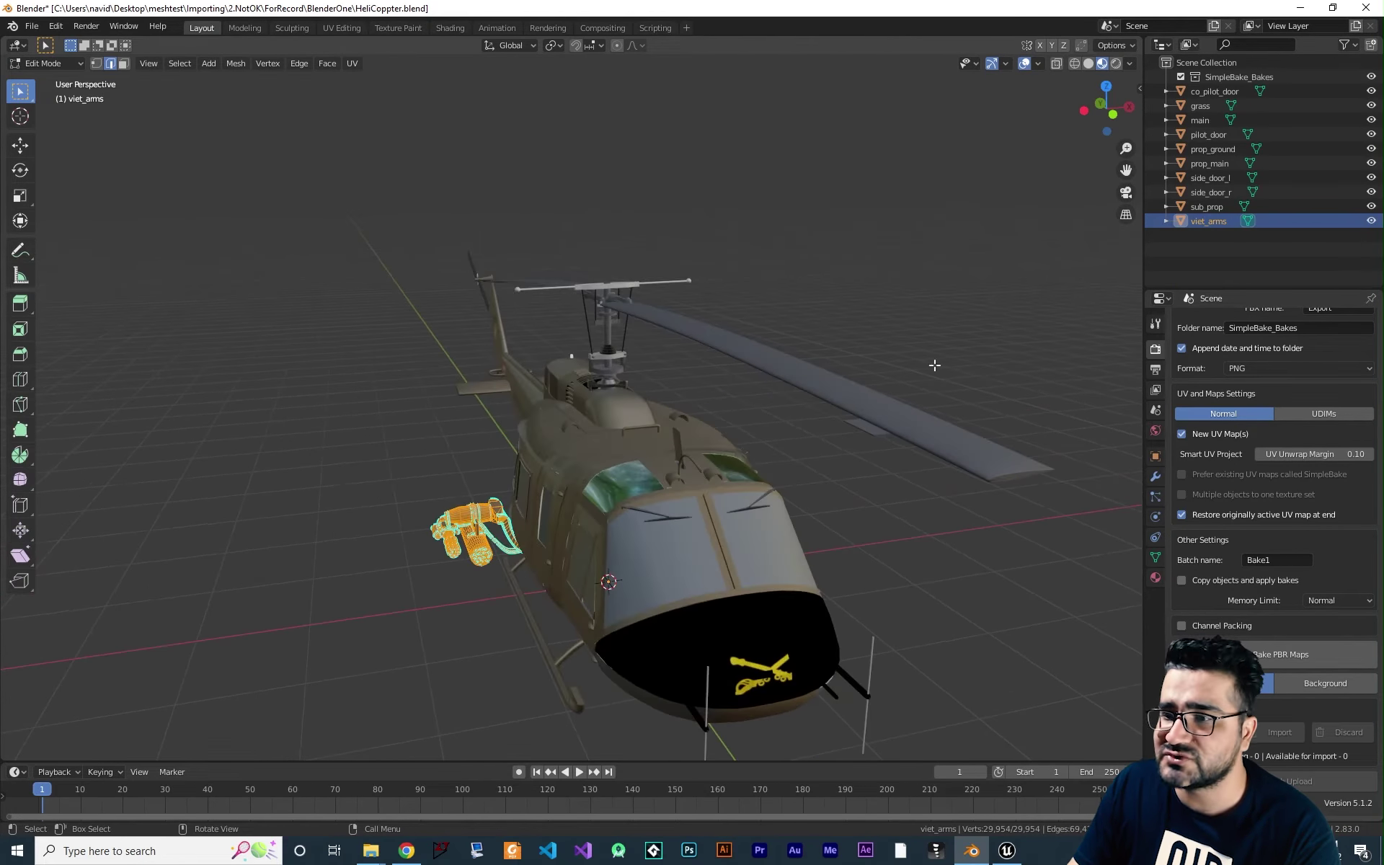
- Hide every helicopter object except viet_arms and clear the mesh selection on the weapons
{"action": "left_click_drag", "start_coordinate": [1374, 209], "coordinate": [1373, 91]}
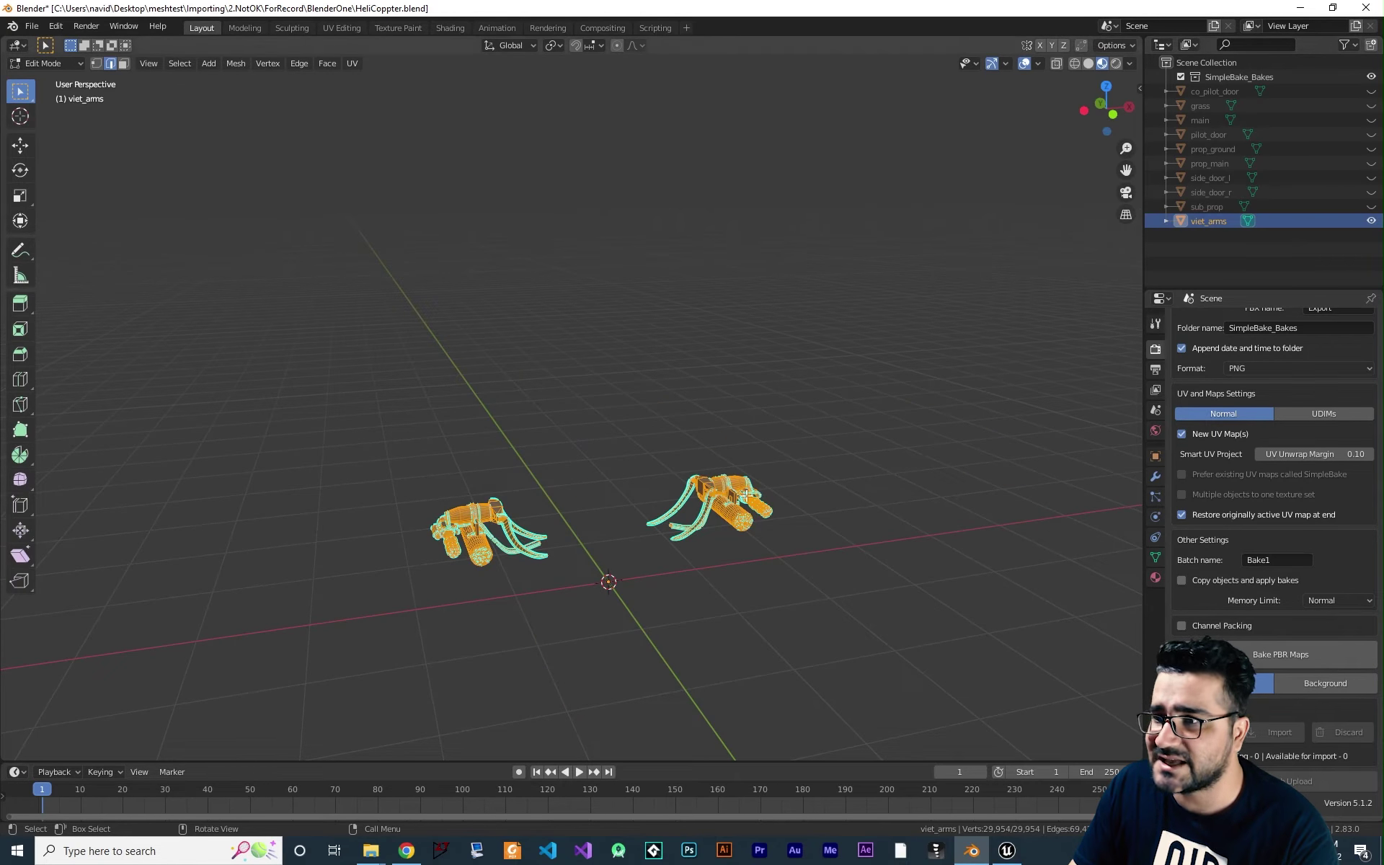
{"action": "left_click", "coordinate": [635, 592]}
{"action": "scroll", "coordinate": [634, 591], "scroll_direction": "up", "scroll_amount": 5}
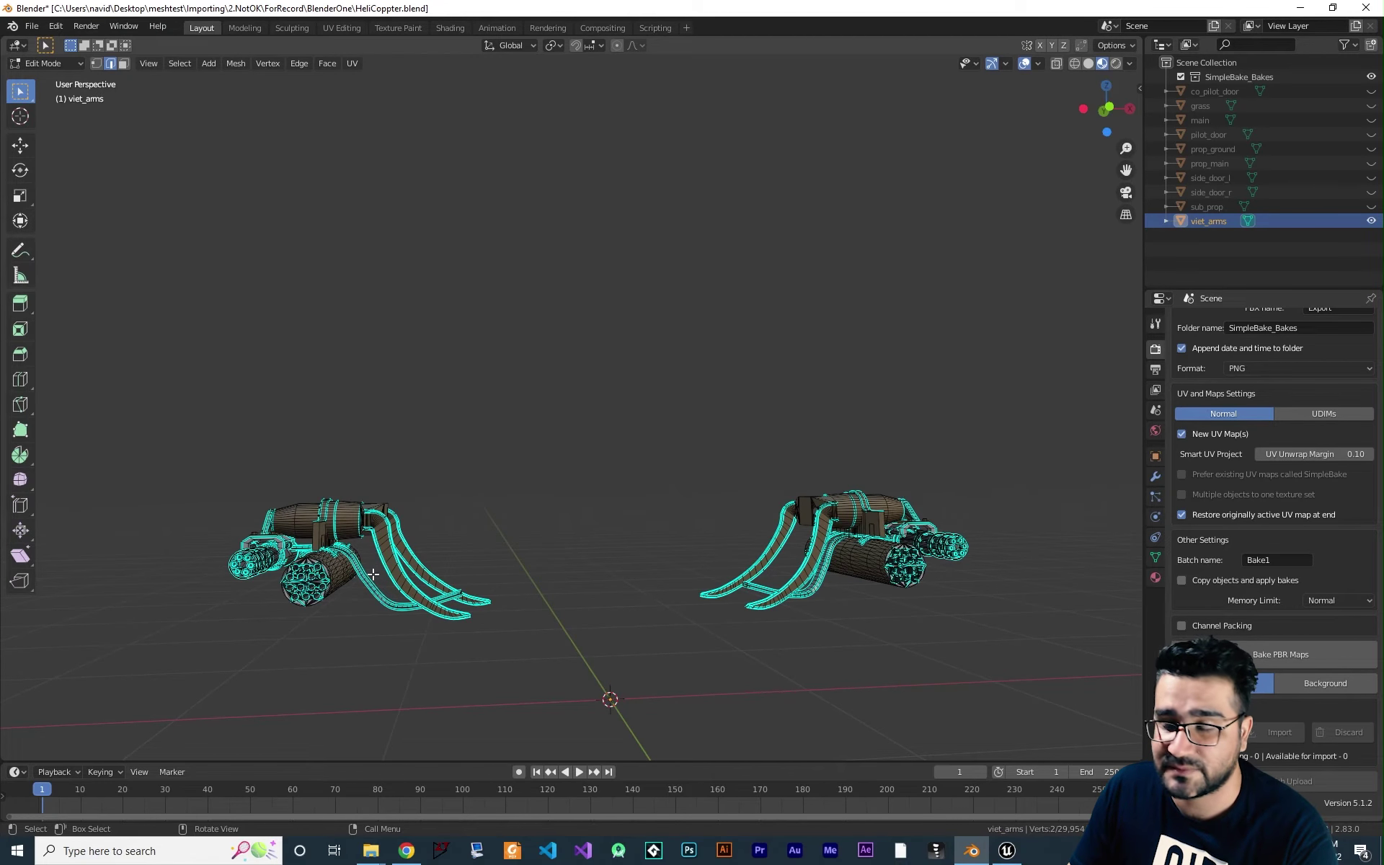
{"action": "key", "text": "Tab"}
{"action": "key", "text": "Tab"}
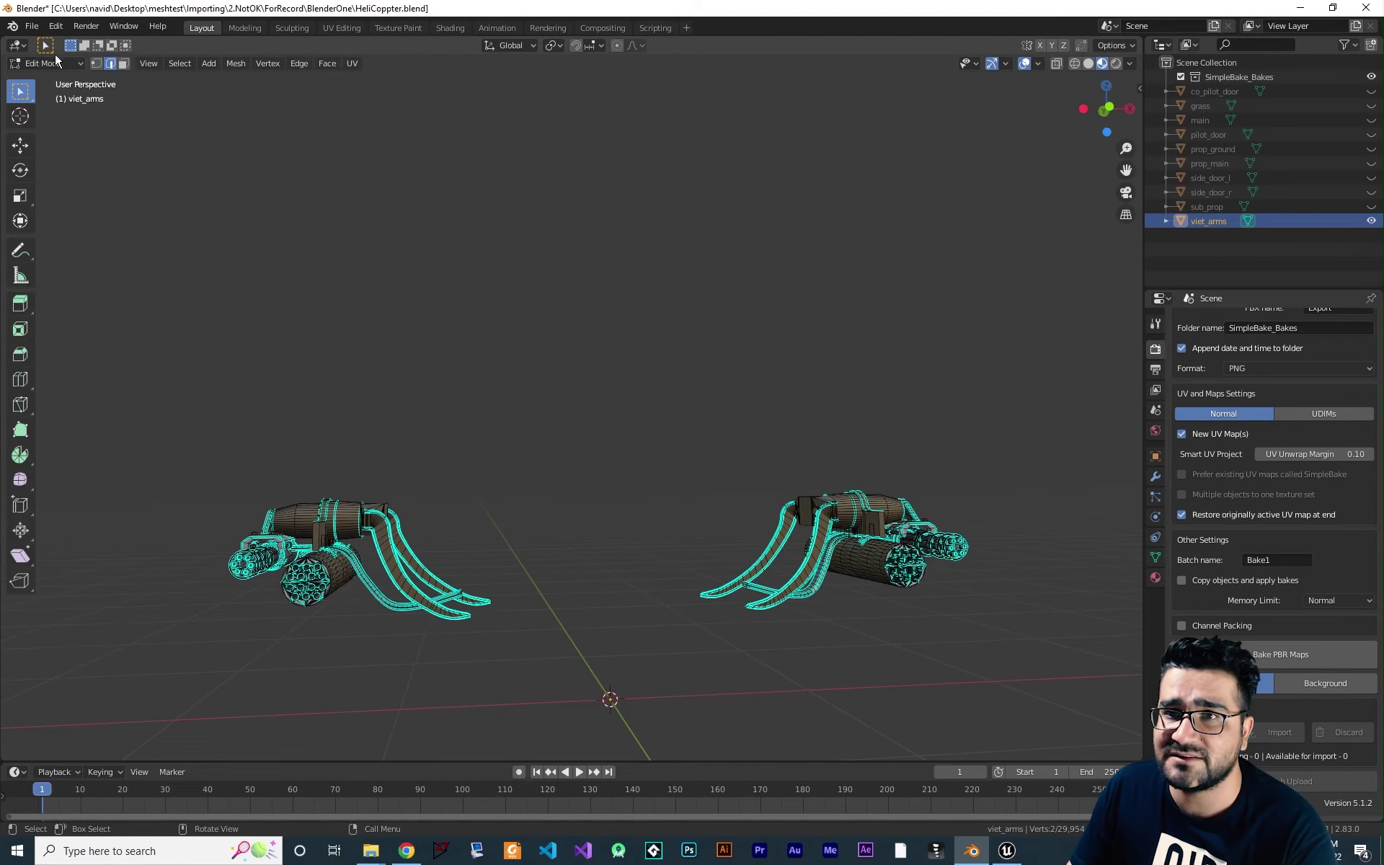
- Using wireframe display, select the whole weapon assembly on the helicopter's right side and delete its vertices
{"action": "left_click", "coordinate": [1075, 64]}
{"action": "middle_click_drag", "start_coordinate": [328, 549], "coordinate": [525, 466]}
{"action": "left_click_drag", "start_coordinate": [591, 418], "coordinate": [217, 696]}
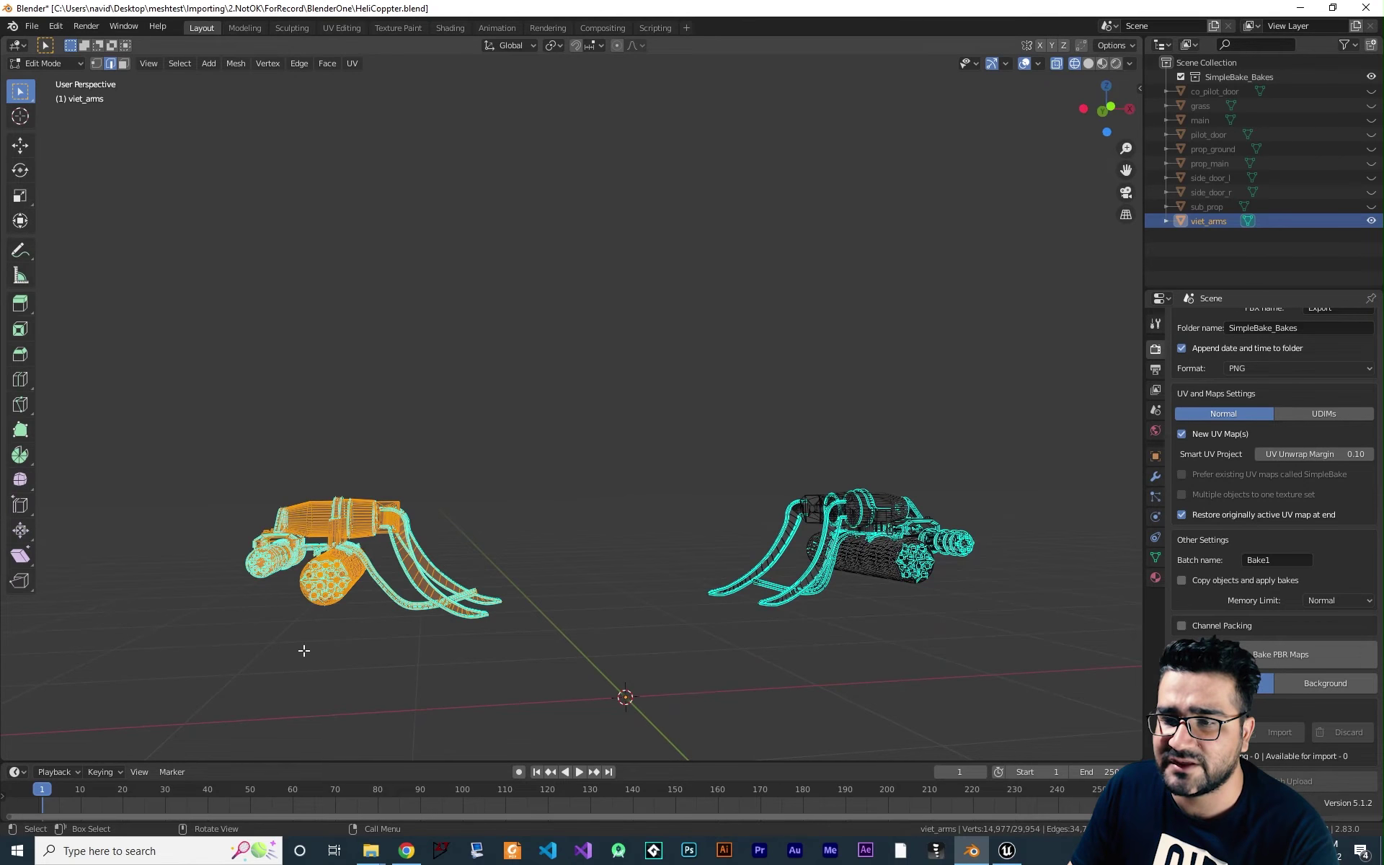
{"action": "key", "text": "shift+z"}
{"action": "key", "text": "x"}
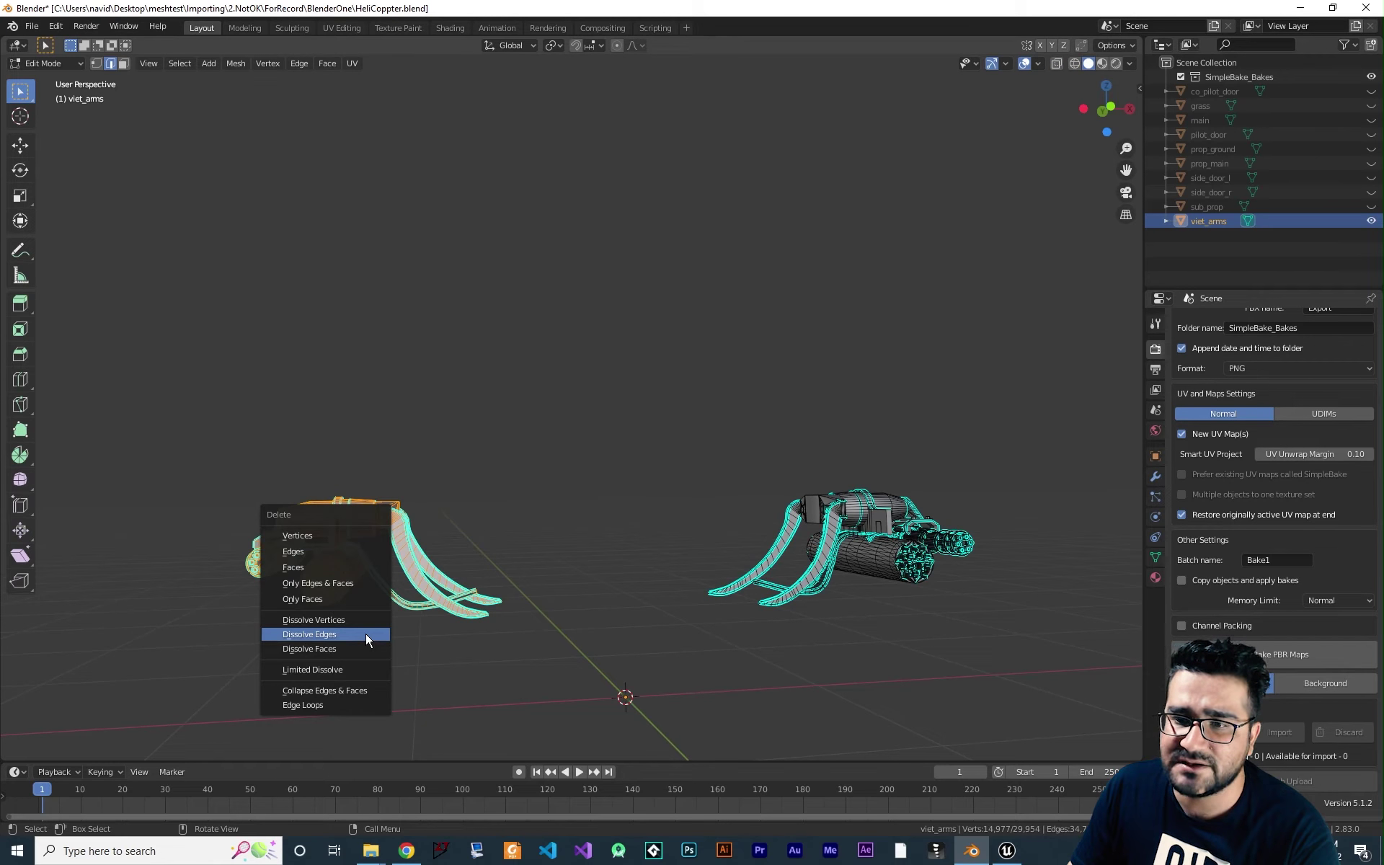
{"action": "left_click", "coordinate": [312, 535]}
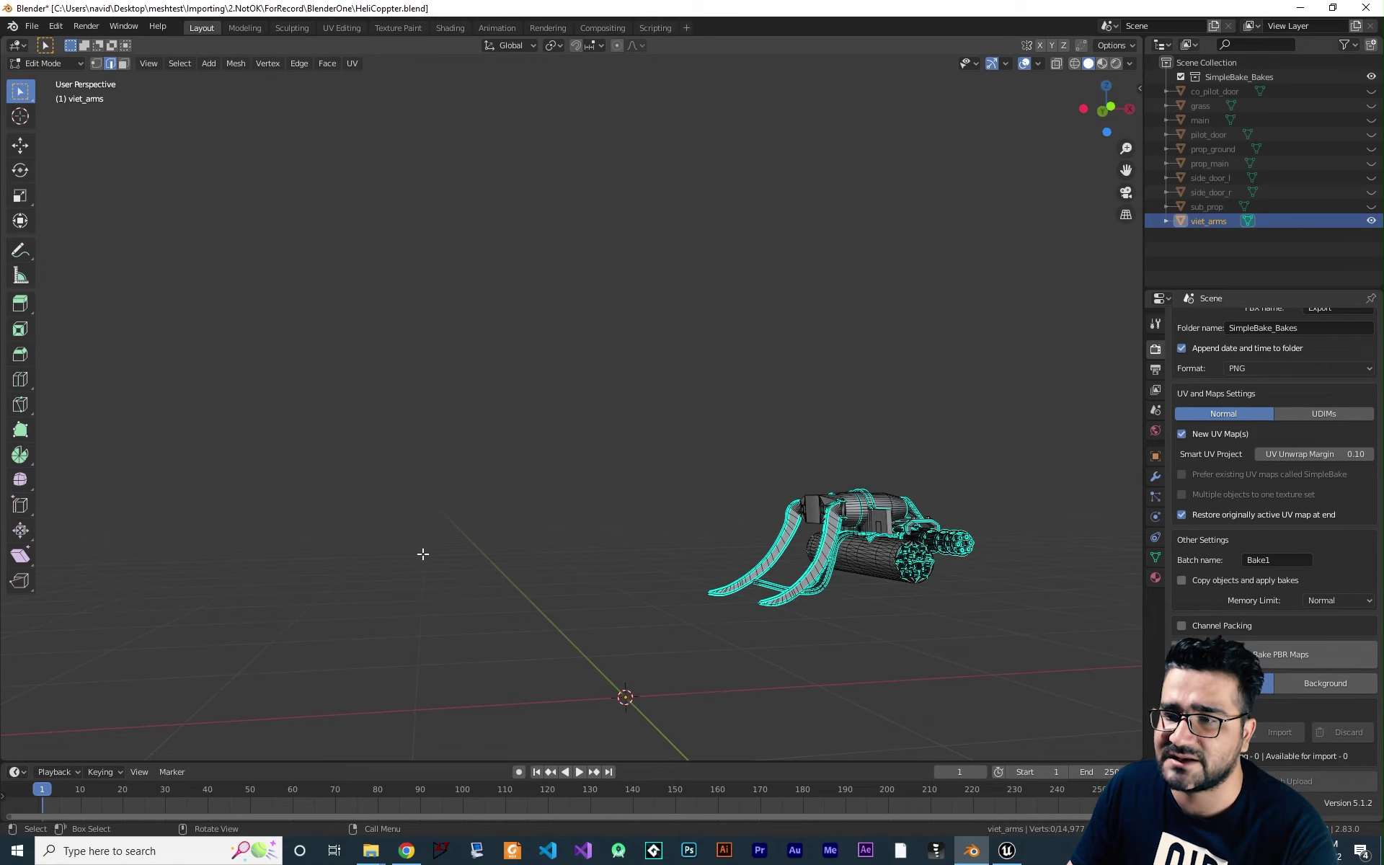
- Return to Object Mode, unhide all helicopter objects, and switch the viewport to Material Preview shading
{"action": "key", "text": "Tab"}
{"action": "mouse_move", "coordinate": [691, 592]}
{"action": "middle_mouse_down"}
{"action": "mouse_move", "coordinate": [765, 614]}
{"action": "mouse_move", "coordinate": [711, 588]}
{"action": "middle_mouse_up"}
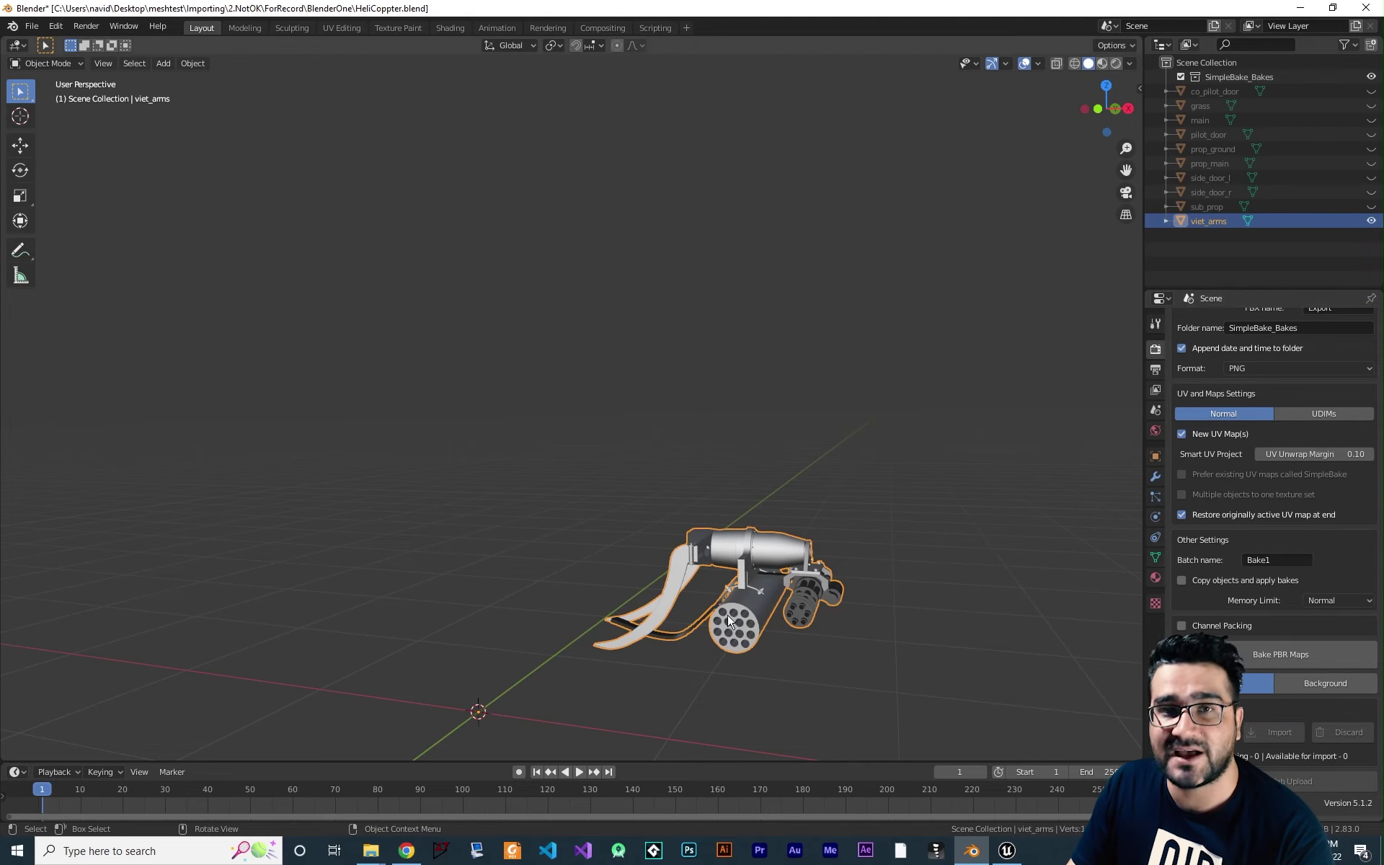
{"action": "middle_click_drag", "start_coordinate": [856, 565], "coordinate": [894, 555]}
{"action": "left_click_drag", "start_coordinate": [1372, 207], "coordinate": [1372, 91]}
{"action": "left_click_drag", "start_coordinate": [1111, 95], "coordinate": [1093, 82]}
{"action": "left_click", "coordinate": [1102, 63]}
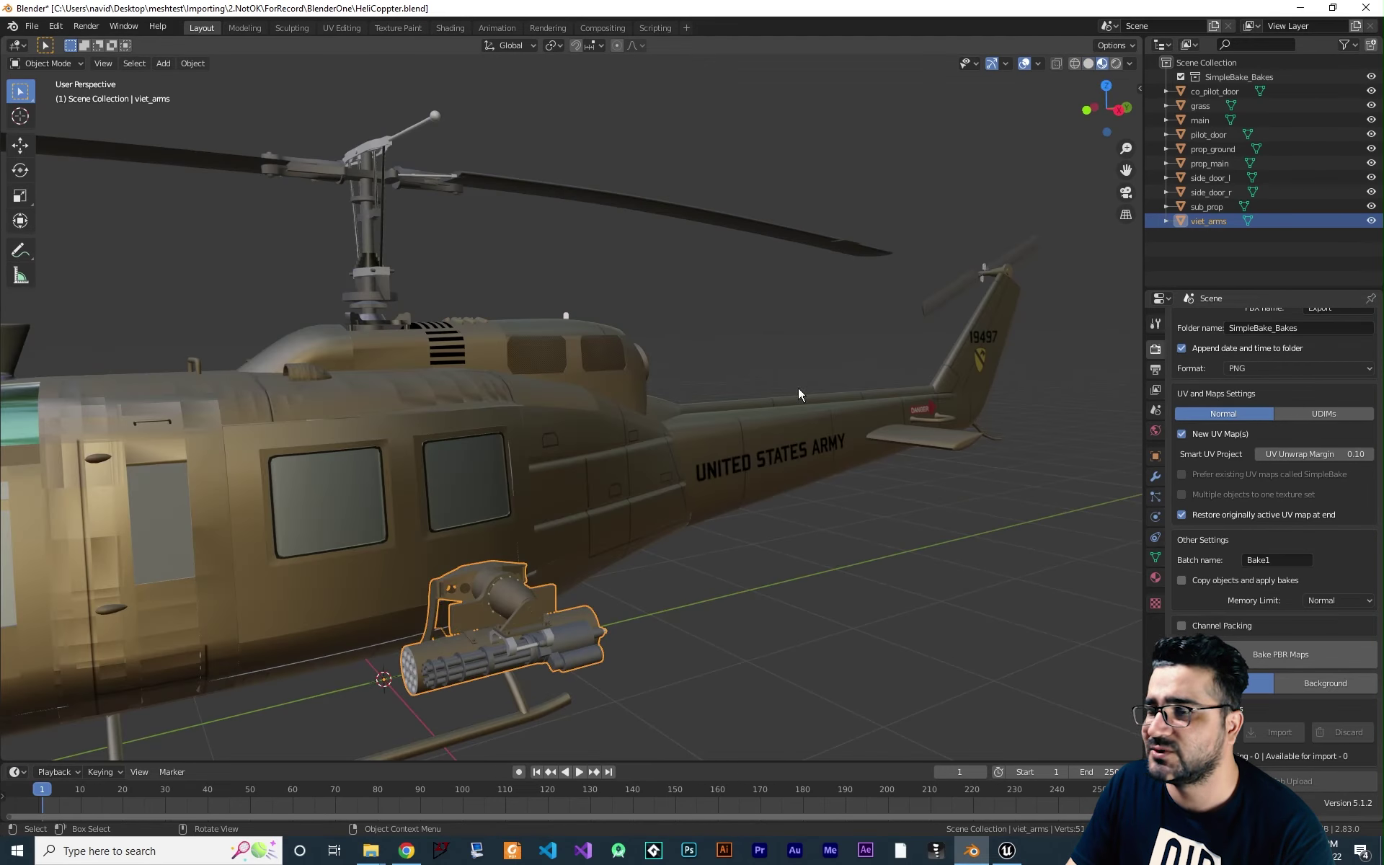
- Add a Decimate modifier to the remaining weapons object viet_arms
{"action": "mouse_move", "coordinate": [798, 388]}
{"action": "middle_mouse_down"}
{"action": "mouse_move", "coordinate": [634, 439]}
{"action": "mouse_move", "coordinate": [672, 581]}
{"action": "mouse_move", "coordinate": [589, 599]}
{"action": "mouse_move", "coordinate": [583, 617]}
{"action": "mouse_move", "coordinate": [668, 577]}
{"action": "mouse_move", "coordinate": [540, 559]}
{"action": "middle_mouse_up"}
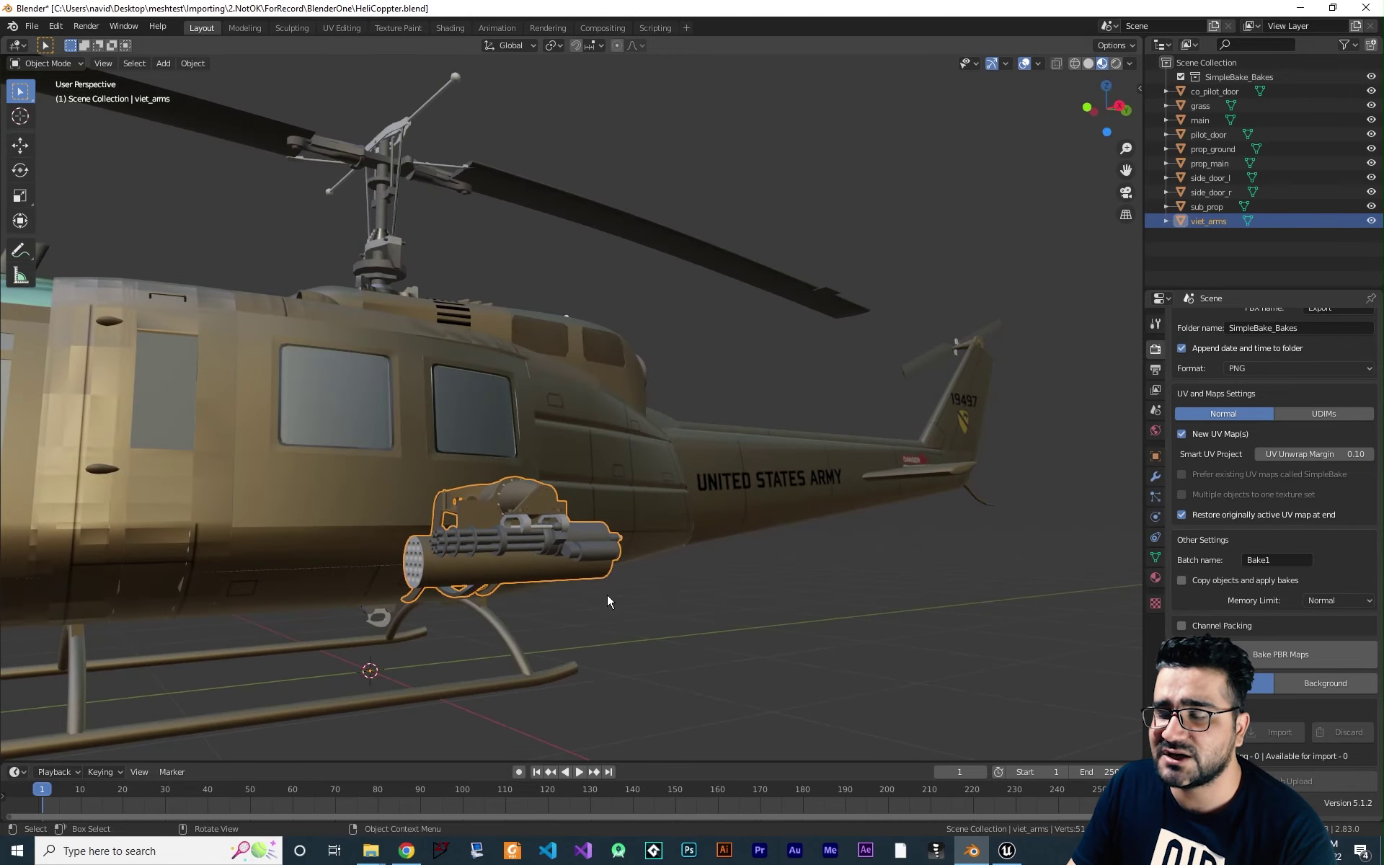
{"action": "mouse_move", "coordinate": [607, 601]}
{"action": "middle_mouse_down"}
{"action": "mouse_move", "coordinate": [578, 600]}
{"action": "mouse_move", "coordinate": [615, 597]}
{"action": "middle_mouse_up"}
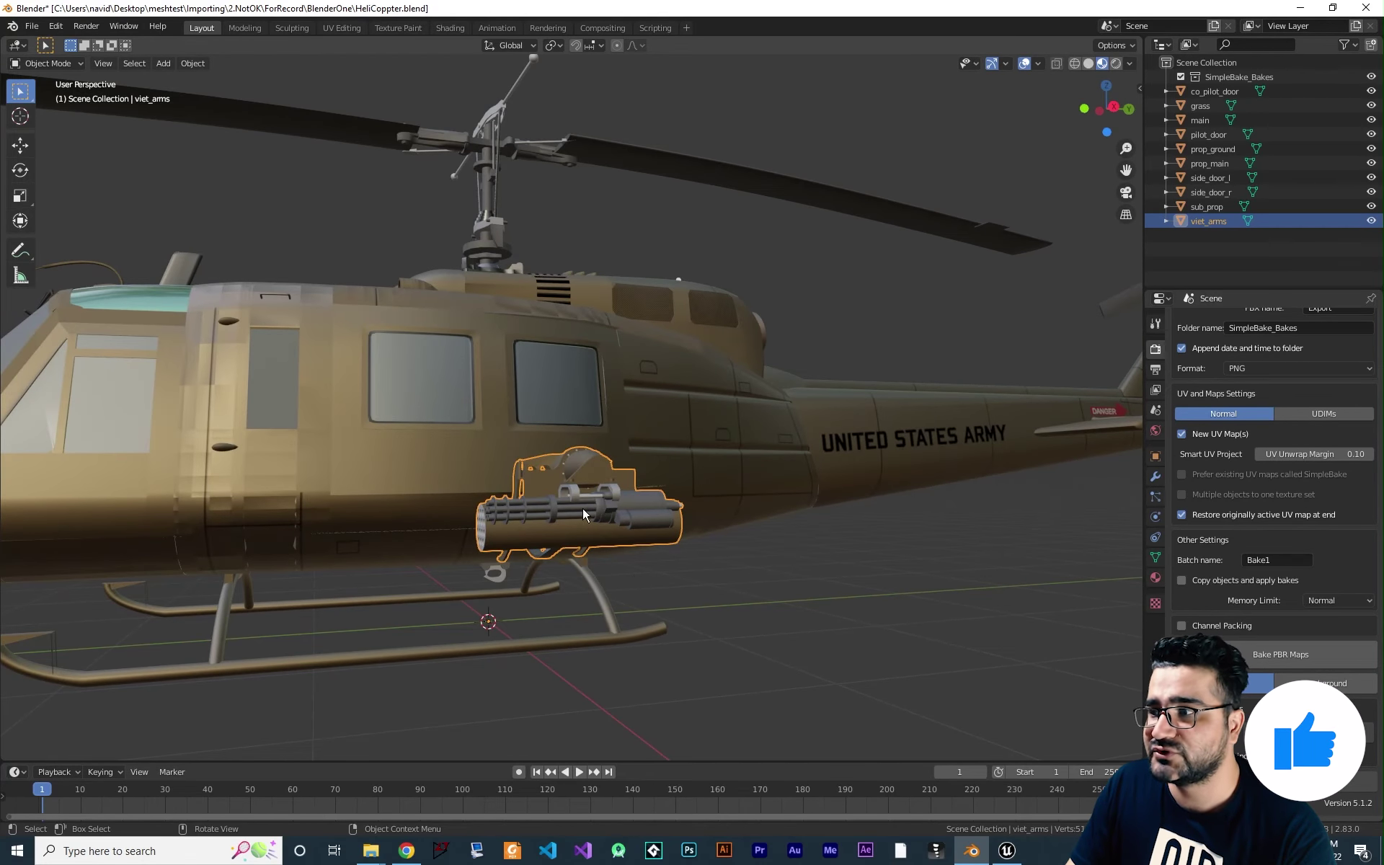
{"action": "left_click", "coordinate": [1156, 477]}
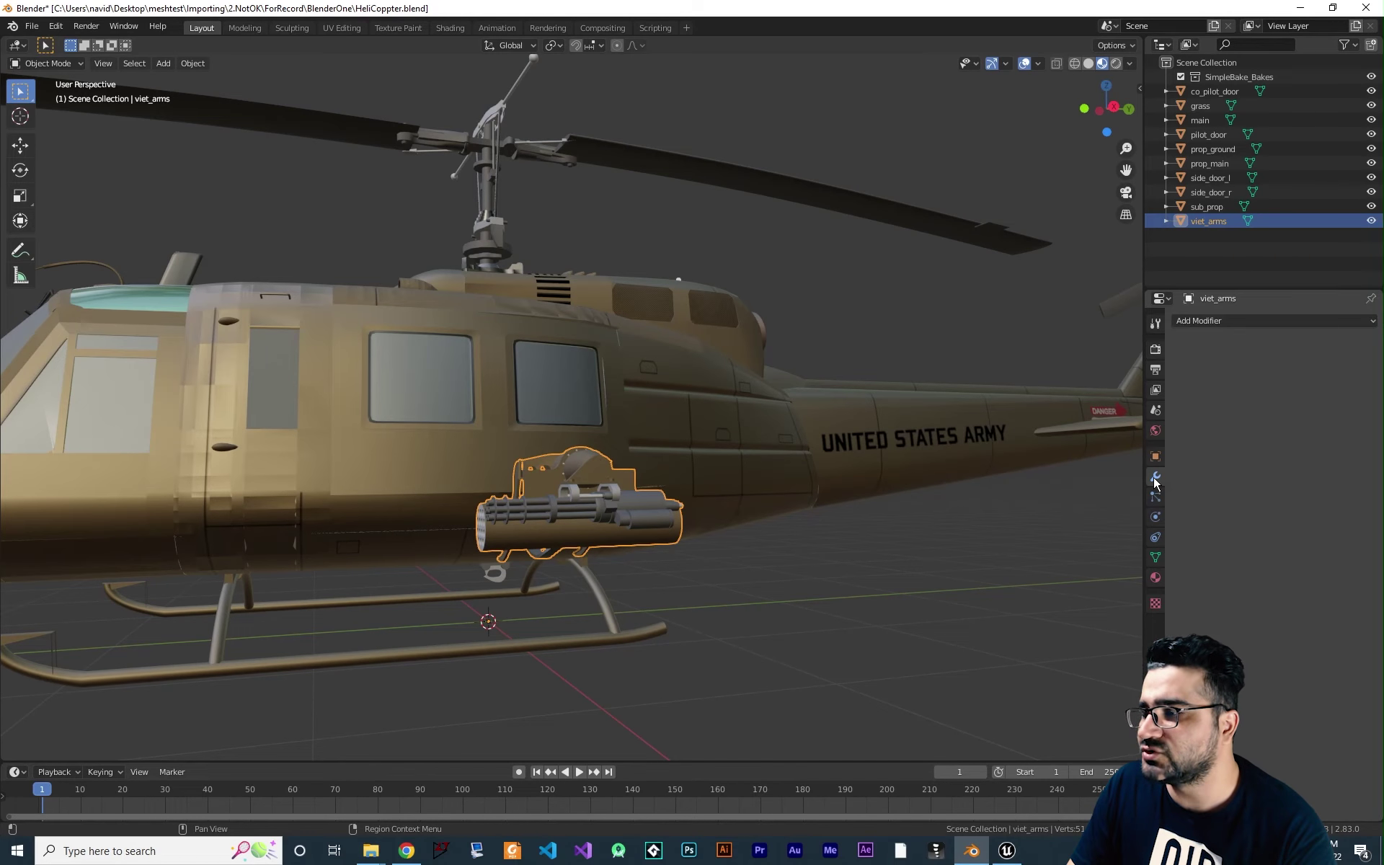
{"action": "left_click", "coordinate": [1370, 322]}
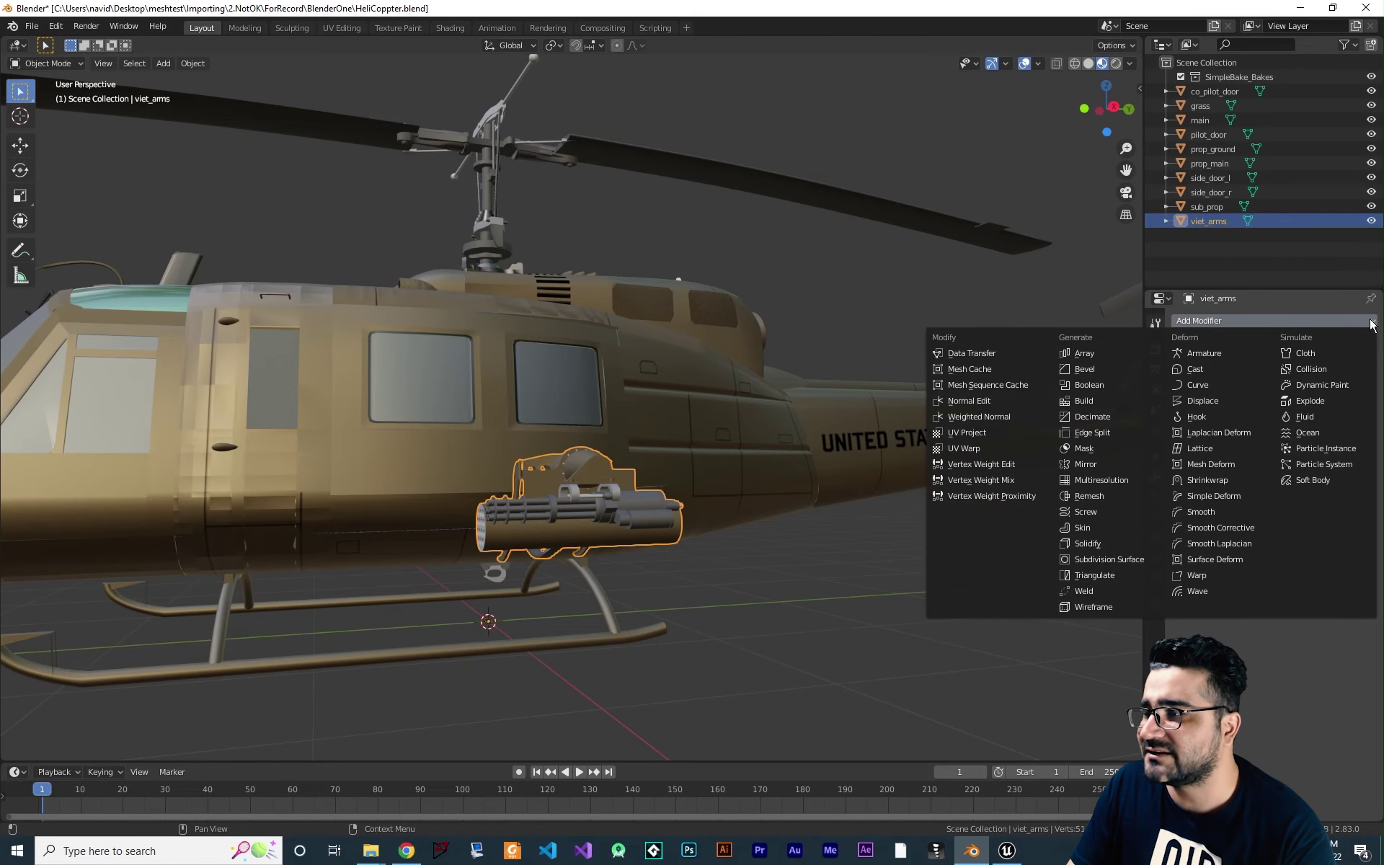
{"action": "left_click", "coordinate": [1102, 418]}
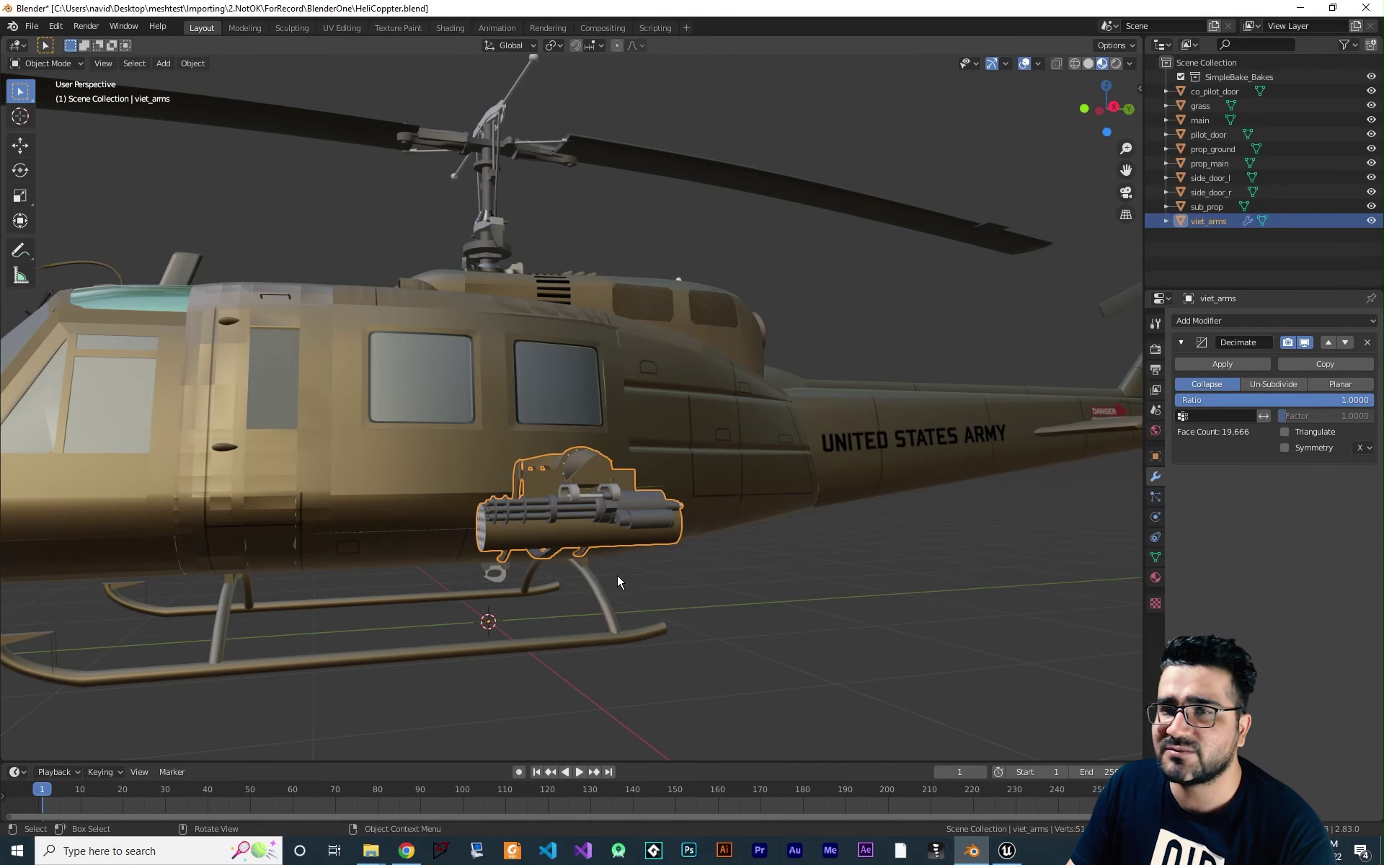
- Lower the weapons' Decimate ratio to 0.5576 in Collapse mode and deselect the object to check its shape
{"action": "mouse_move", "coordinate": [618, 573]}
{"action": "middle_mouse_down"}
{"action": "mouse_move", "coordinate": [623, 596]}
{"action": "mouse_move", "coordinate": [608, 600]}
{"action": "middle_mouse_up"}
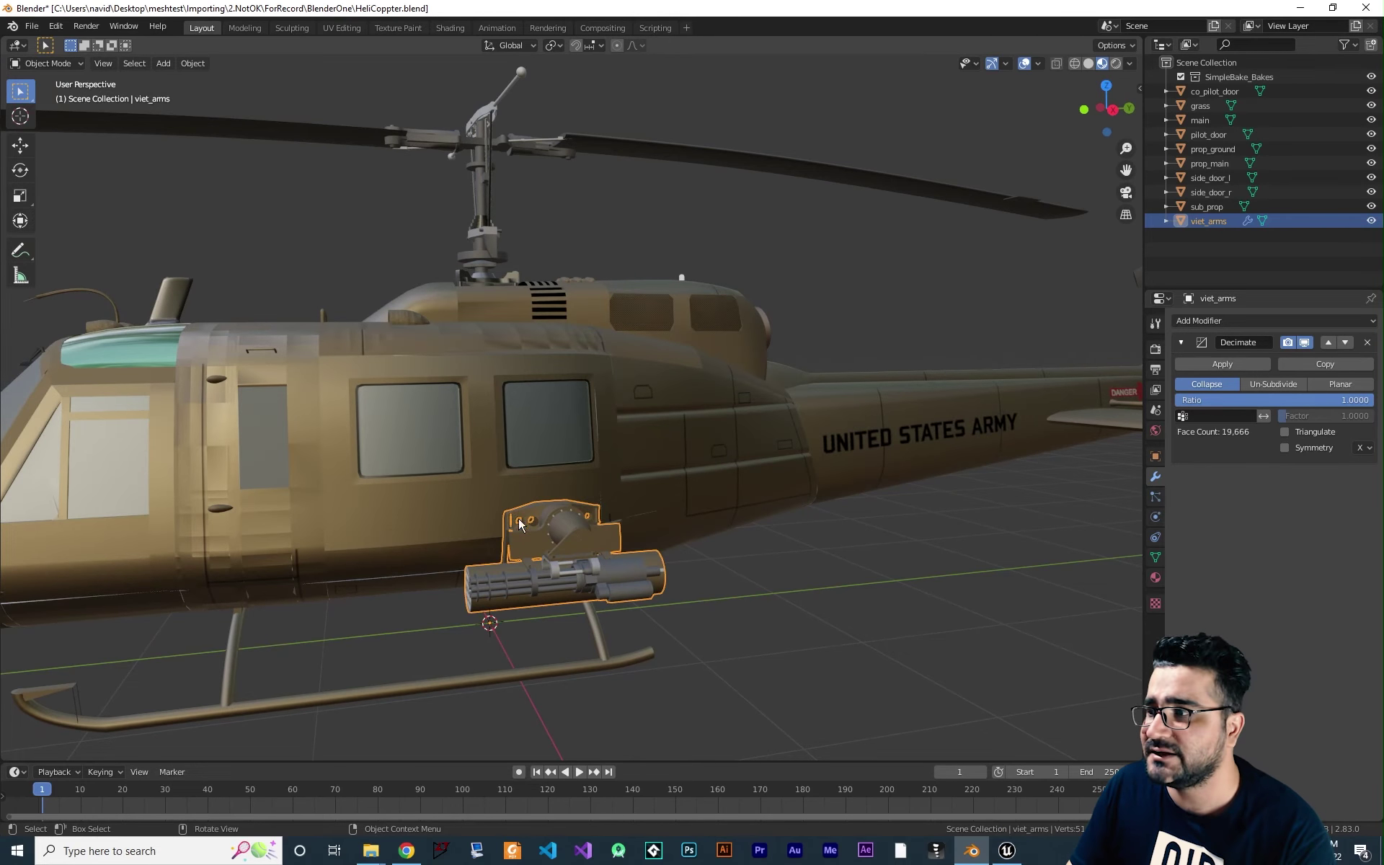
{"action": "middle_click_drag", "start_coordinate": [538, 581], "coordinate": [565, 581]}
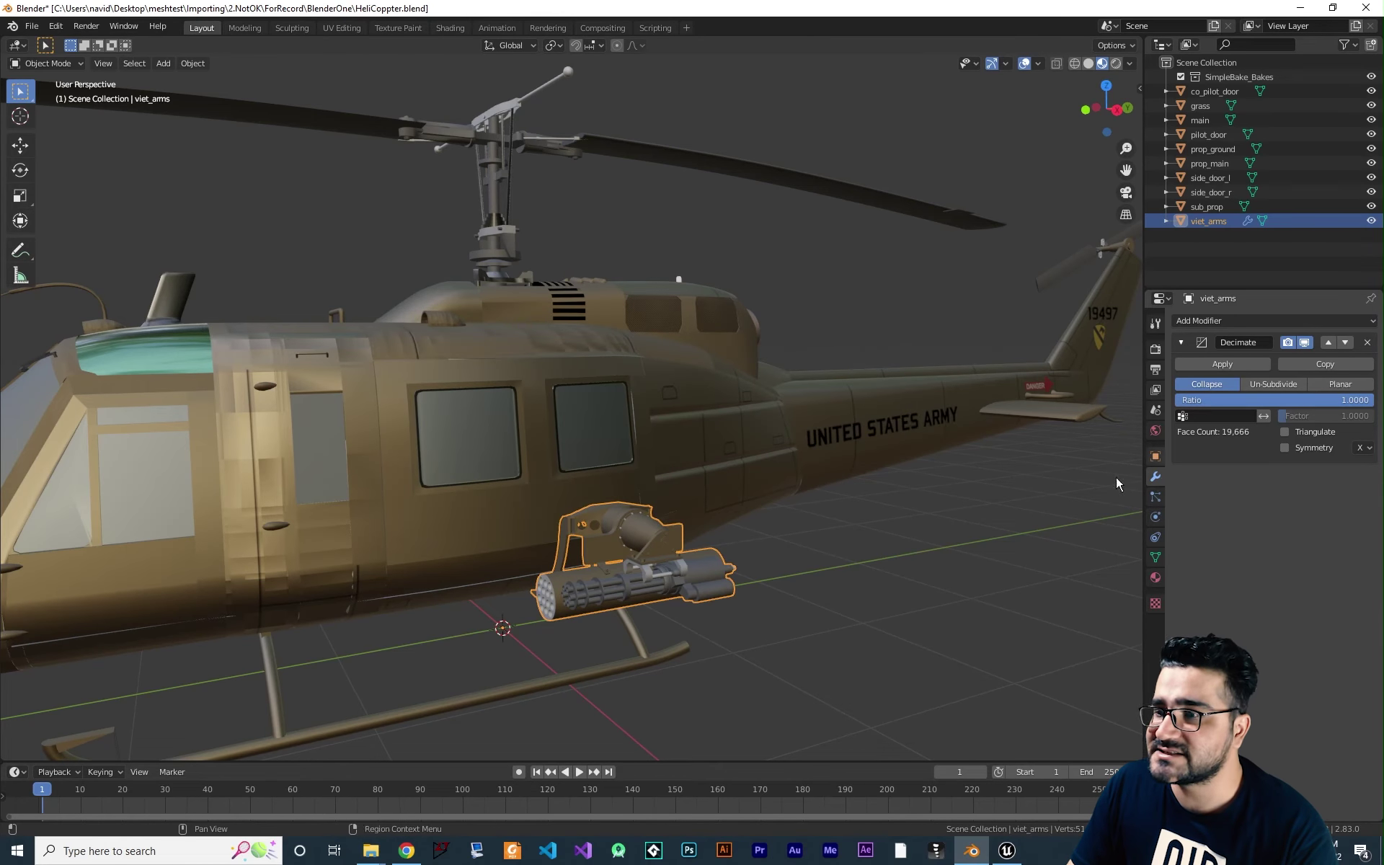
{"action": "middle_click_drag", "start_coordinate": [667, 564], "coordinate": [636, 603]}
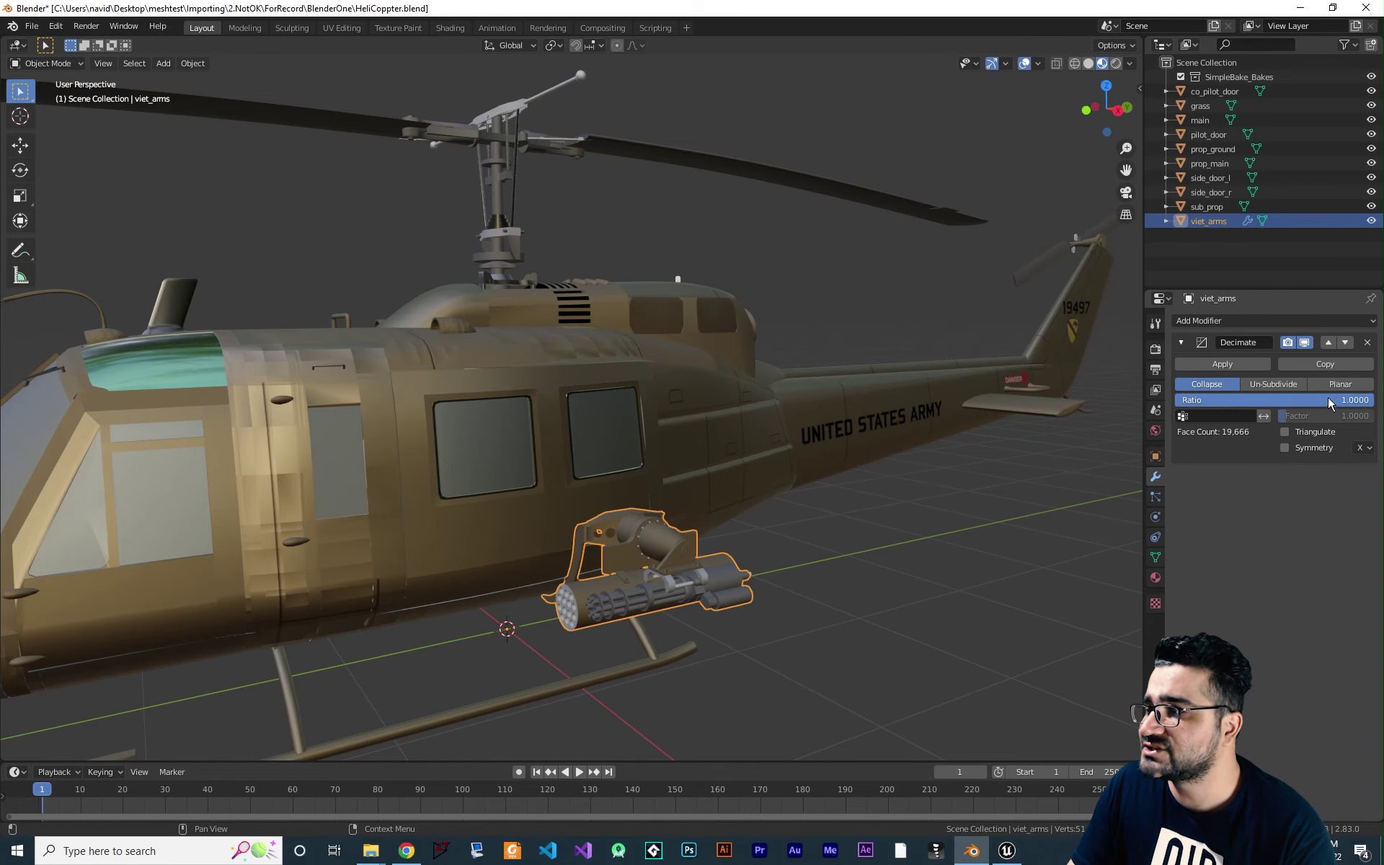
{"action": "mouse_move", "coordinate": [1331, 402]}
{"action": "left_mouse_down"}
{"action": "mouse_move", "coordinate": [1316, 402]}
{"action": "mouse_move", "coordinate": [1342, 399]}
{"action": "mouse_move", "coordinate": [1313, 399]}
{"action": "left_mouse_up"}
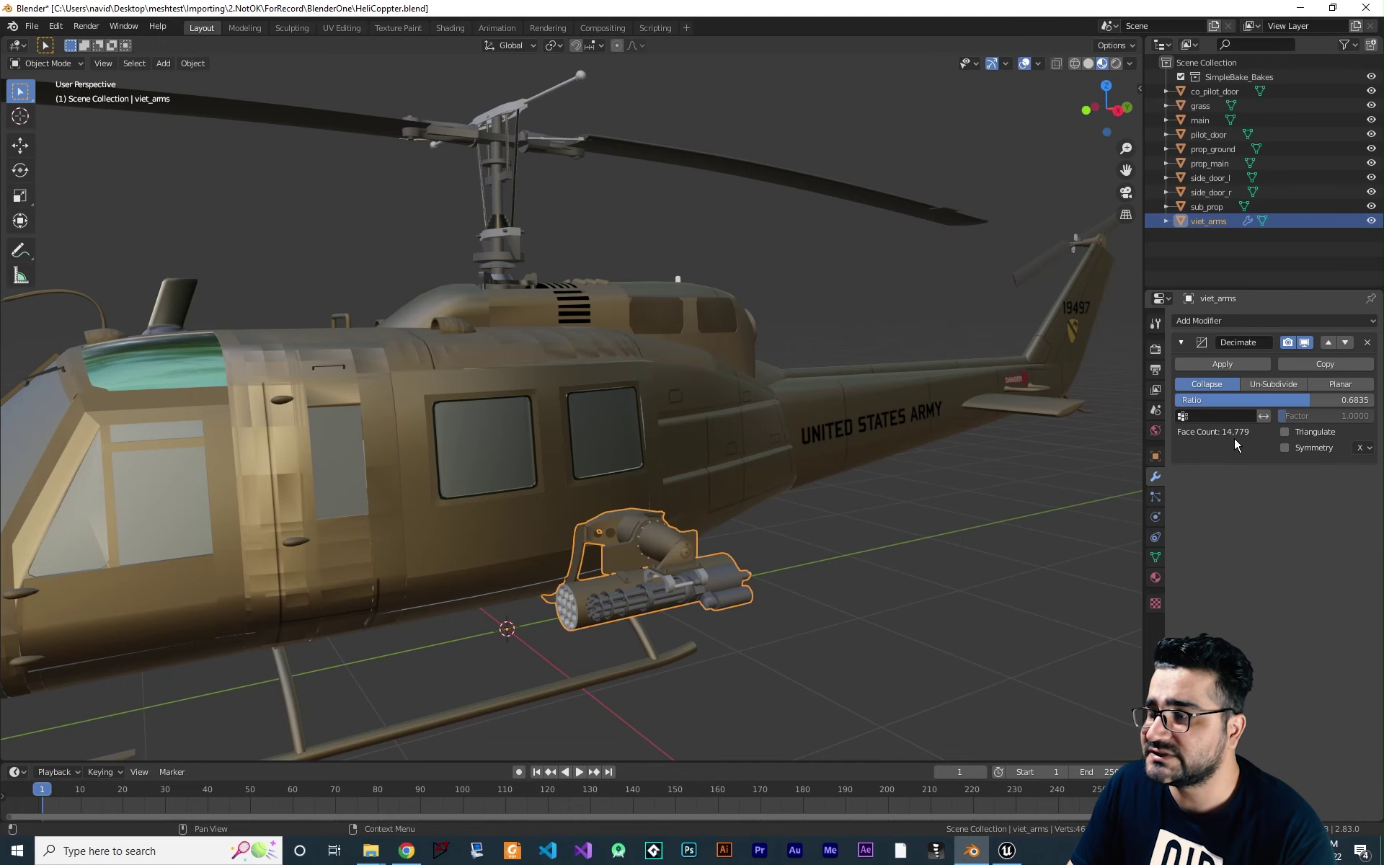
{"action": "middle_click_drag", "start_coordinate": [964, 596], "coordinate": [806, 579]}
{"action": "left_click_drag", "start_coordinate": [1311, 399], "coordinate": [1286, 399]}
{"action": "left_click", "coordinate": [958, 591]}
{"action": "middle_click_drag", "start_coordinate": [959, 591], "coordinate": [775, 583]}
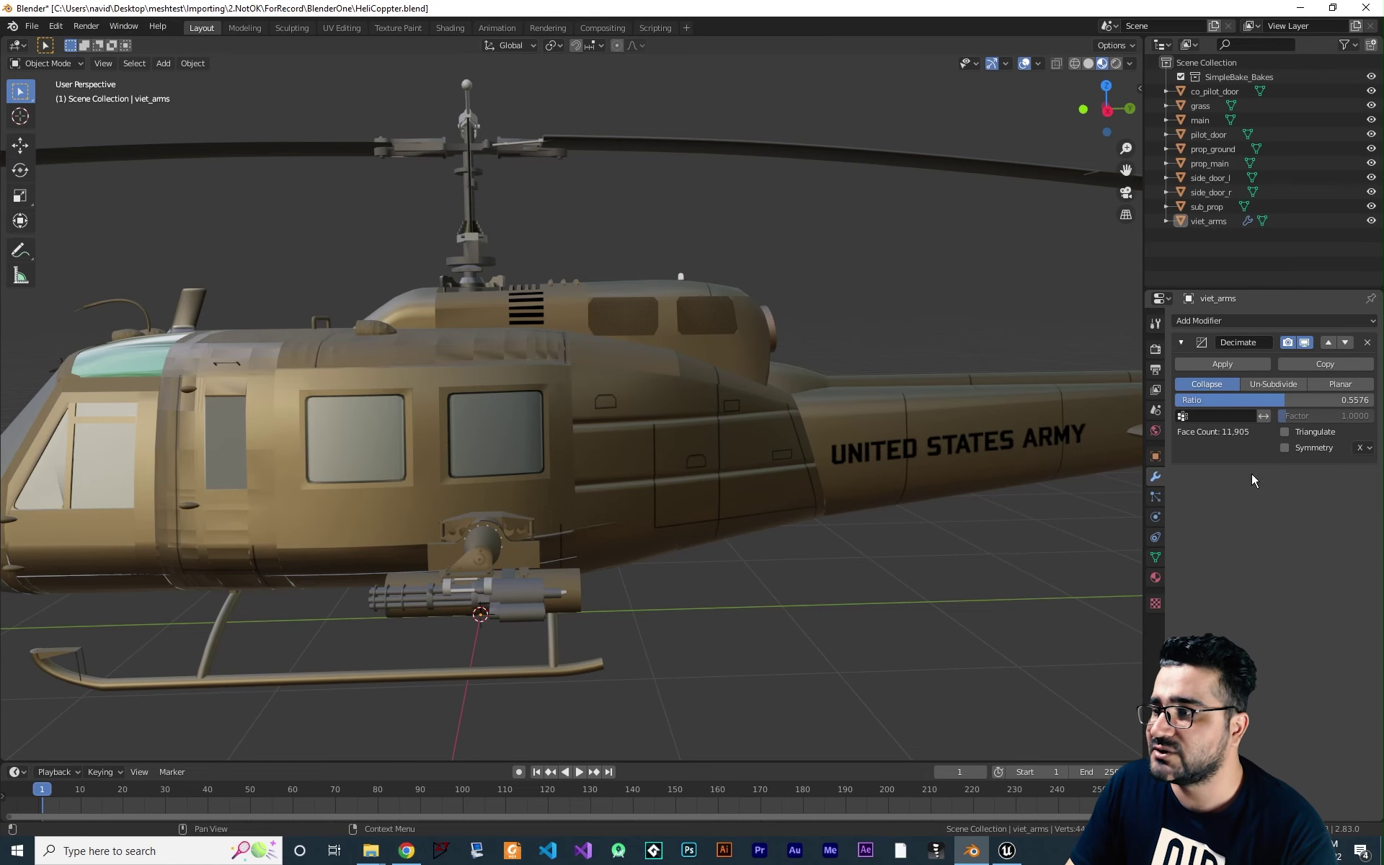
- Apply the Decimate modifier to the weapons and check the reduced mesh with the object deselected
{"action": "left_click", "coordinate": [1243, 364]}
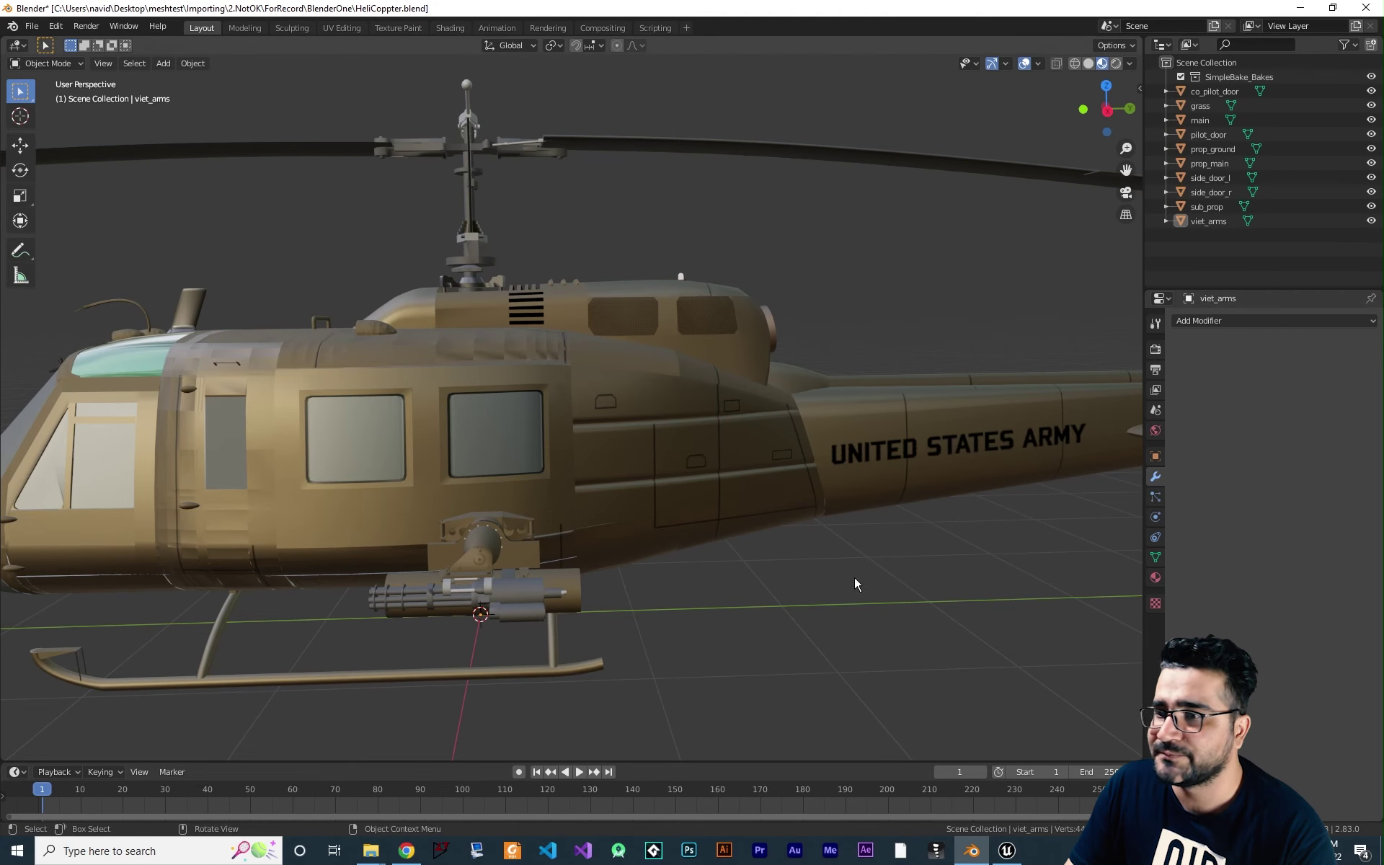
{"action": "middle_click_drag", "start_coordinate": [854, 577], "coordinate": [800, 583]}
{"action": "left_click", "coordinate": [607, 574]}
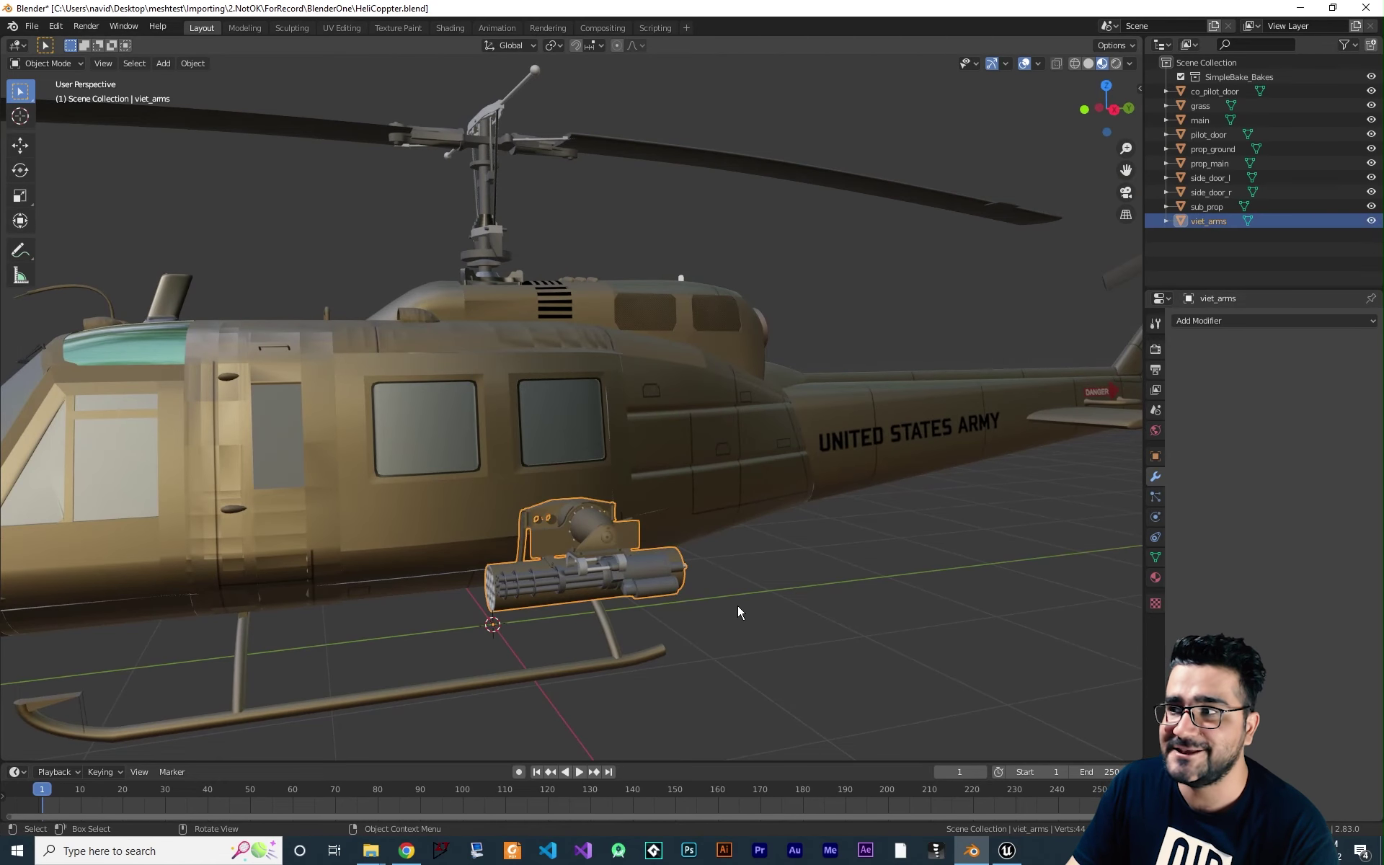
{"action": "left_click", "coordinate": [772, 604]}
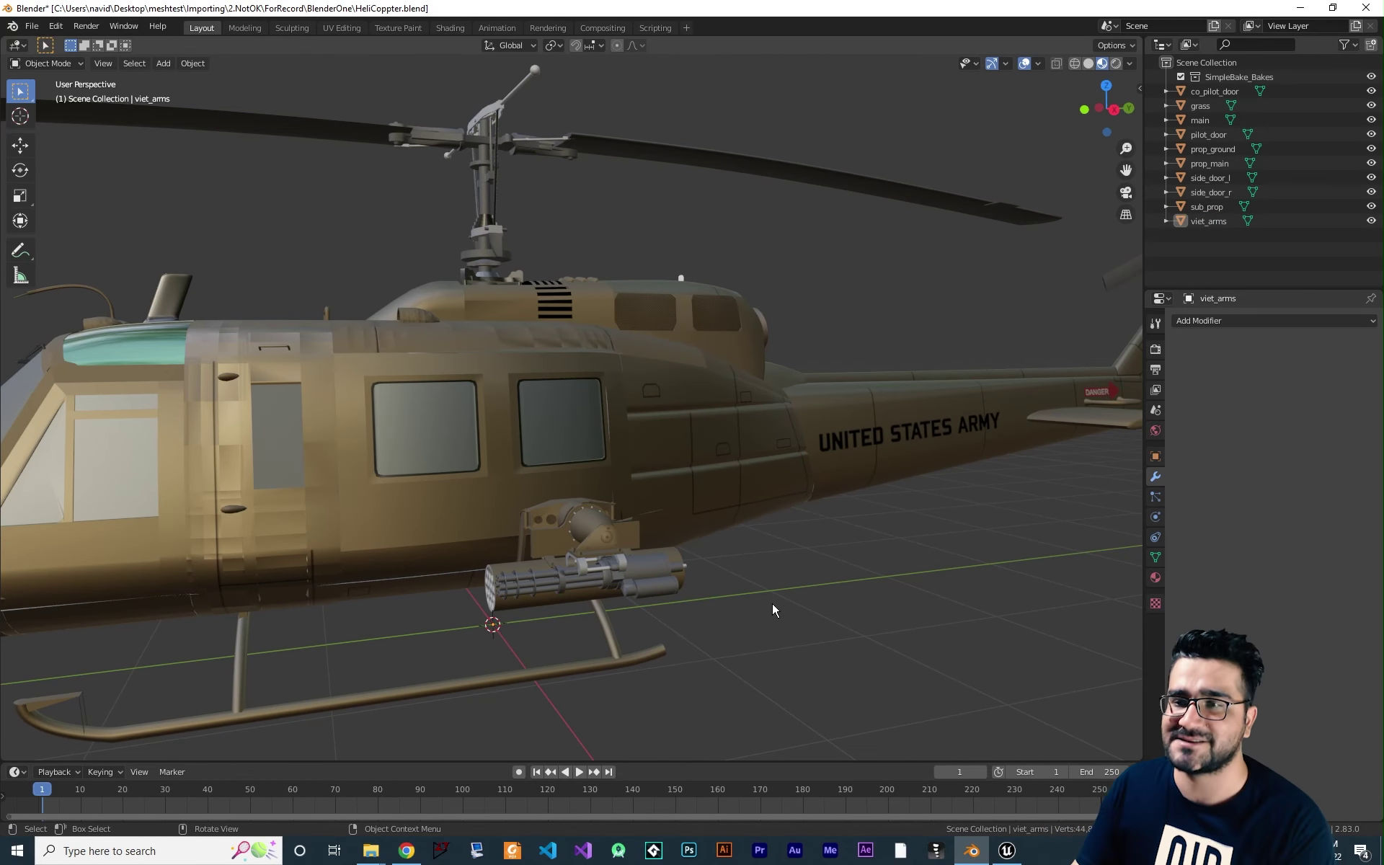
{"action": "middle_click_drag", "start_coordinate": [772, 603], "coordinate": [692, 620]}
- Select the co-pilot door object co_pilot_door and add a Decimate modifier to it
{"action": "left_click", "coordinate": [575, 417]}
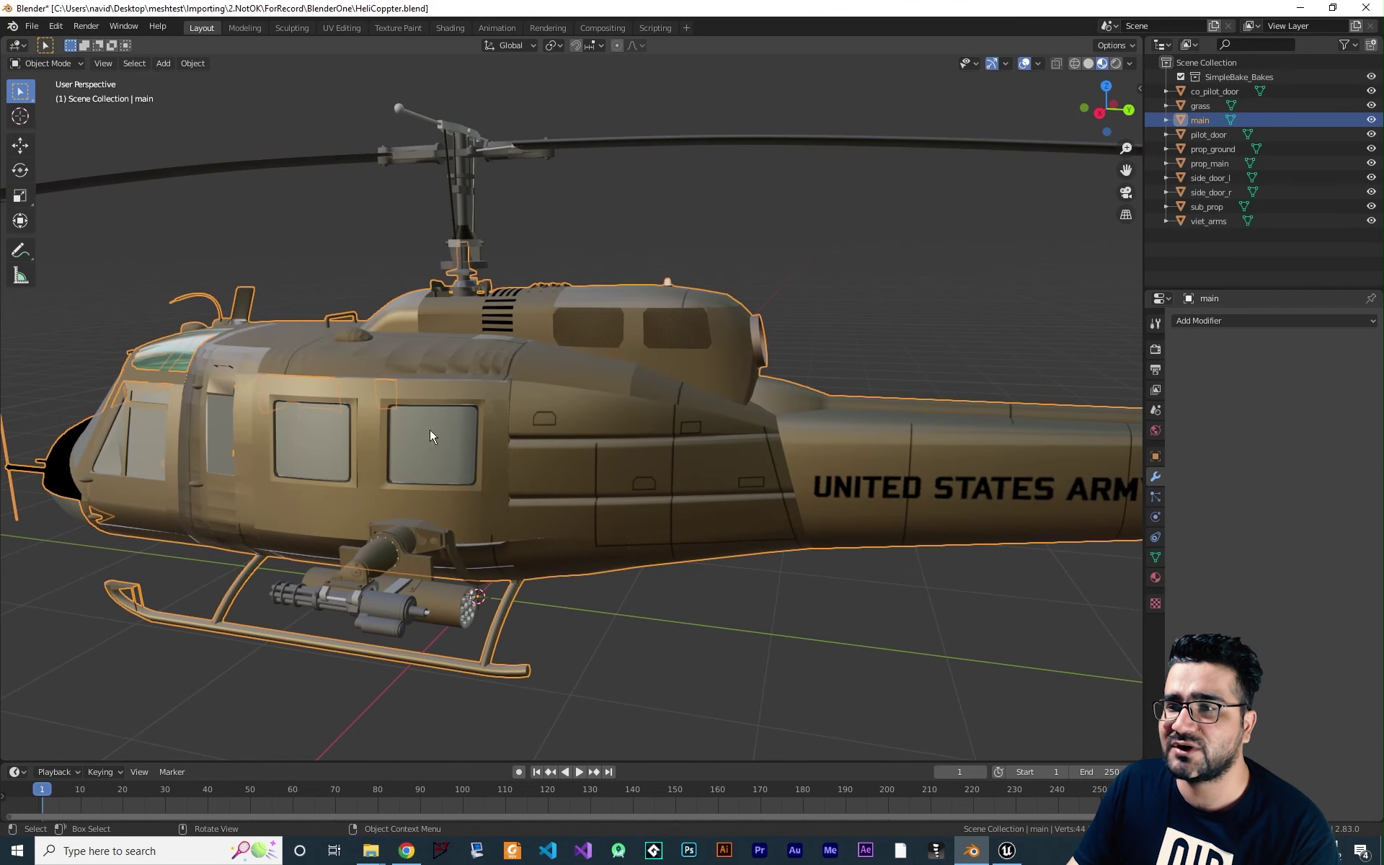
{"action": "middle_click_drag", "start_coordinate": [556, 223], "coordinate": [519, 361]}
{"action": "left_click", "coordinate": [263, 548]}
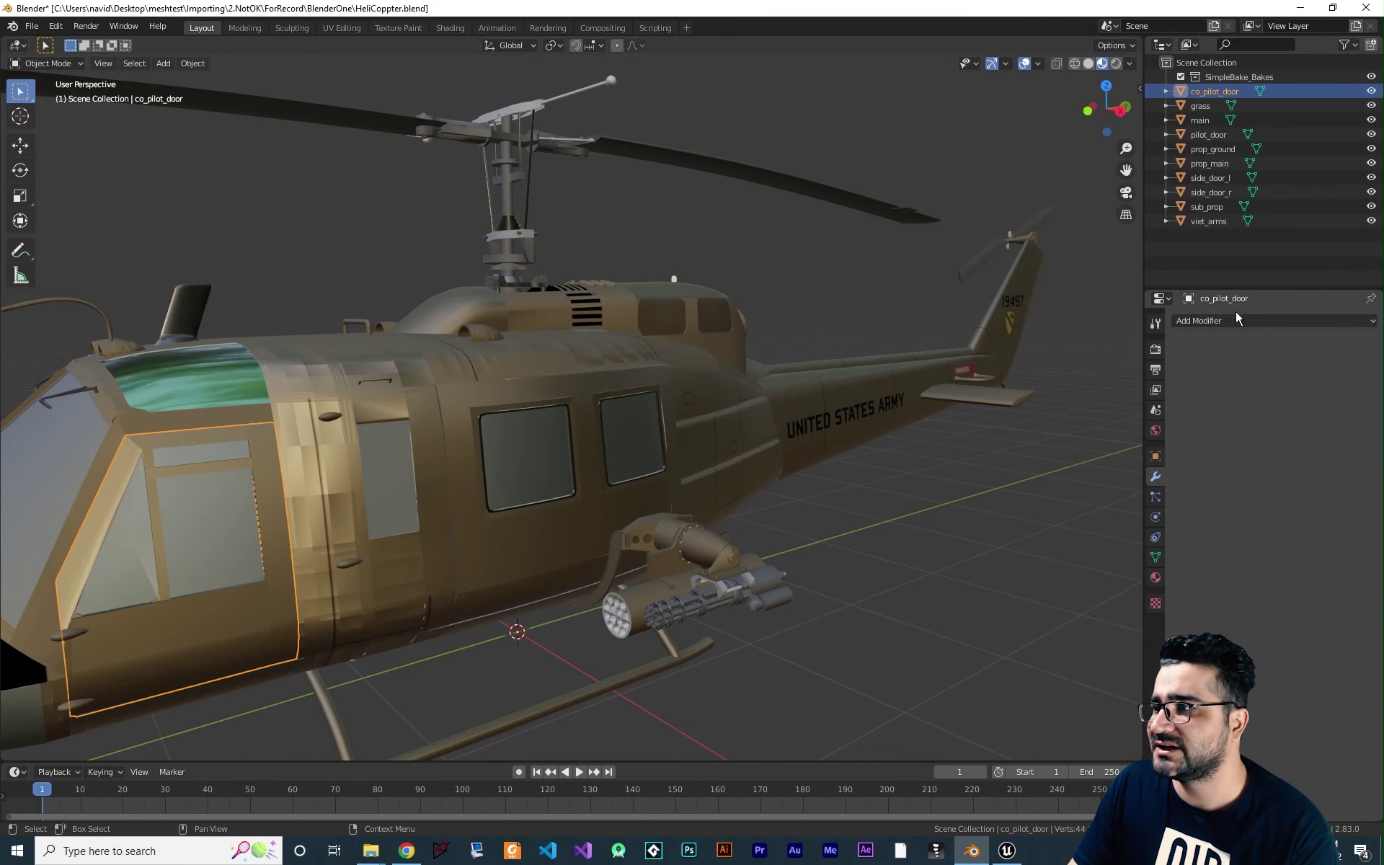
{"action": "left_click", "coordinate": [1263, 320]}
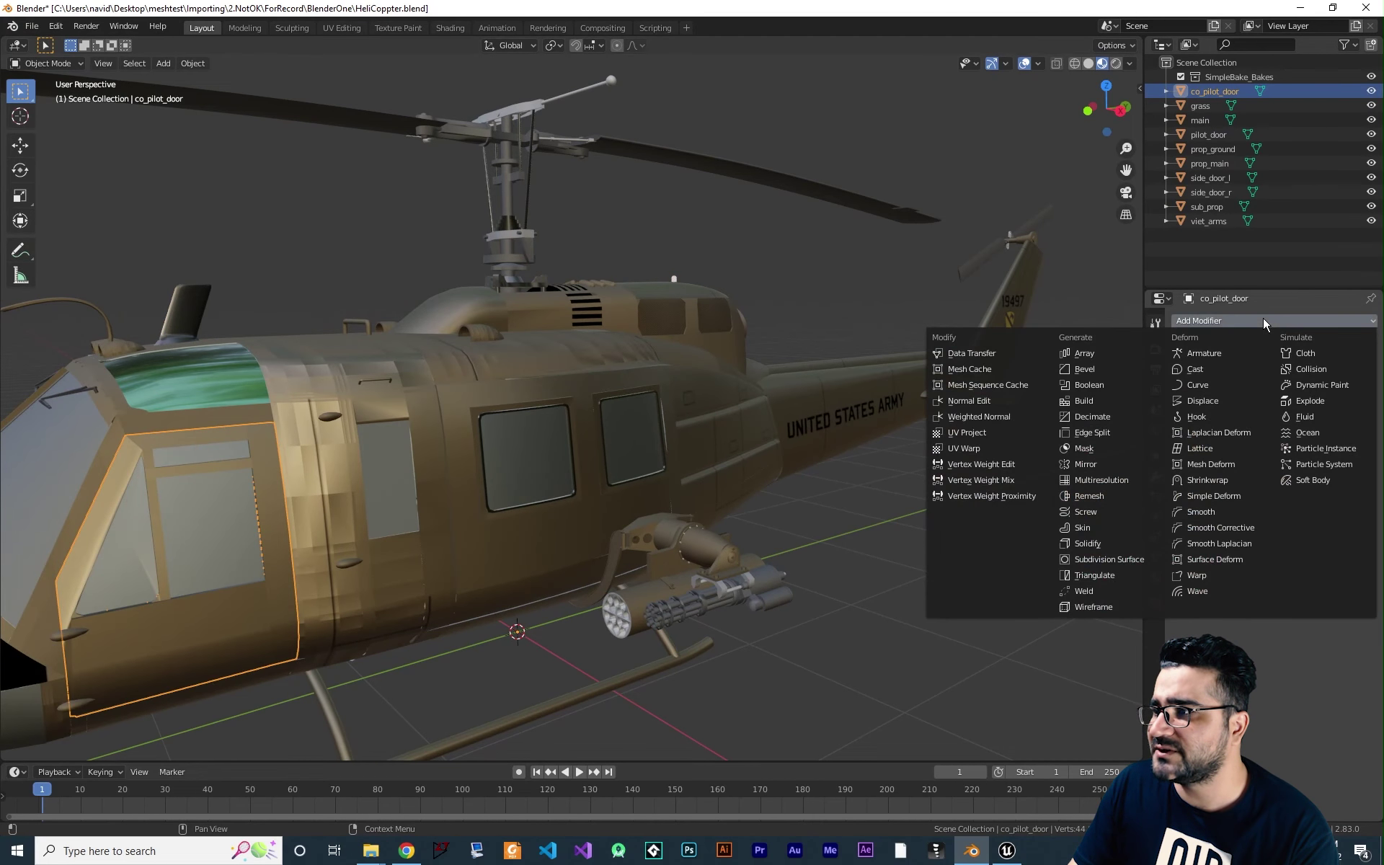
{"action": "left_click", "coordinate": [1087, 419]}
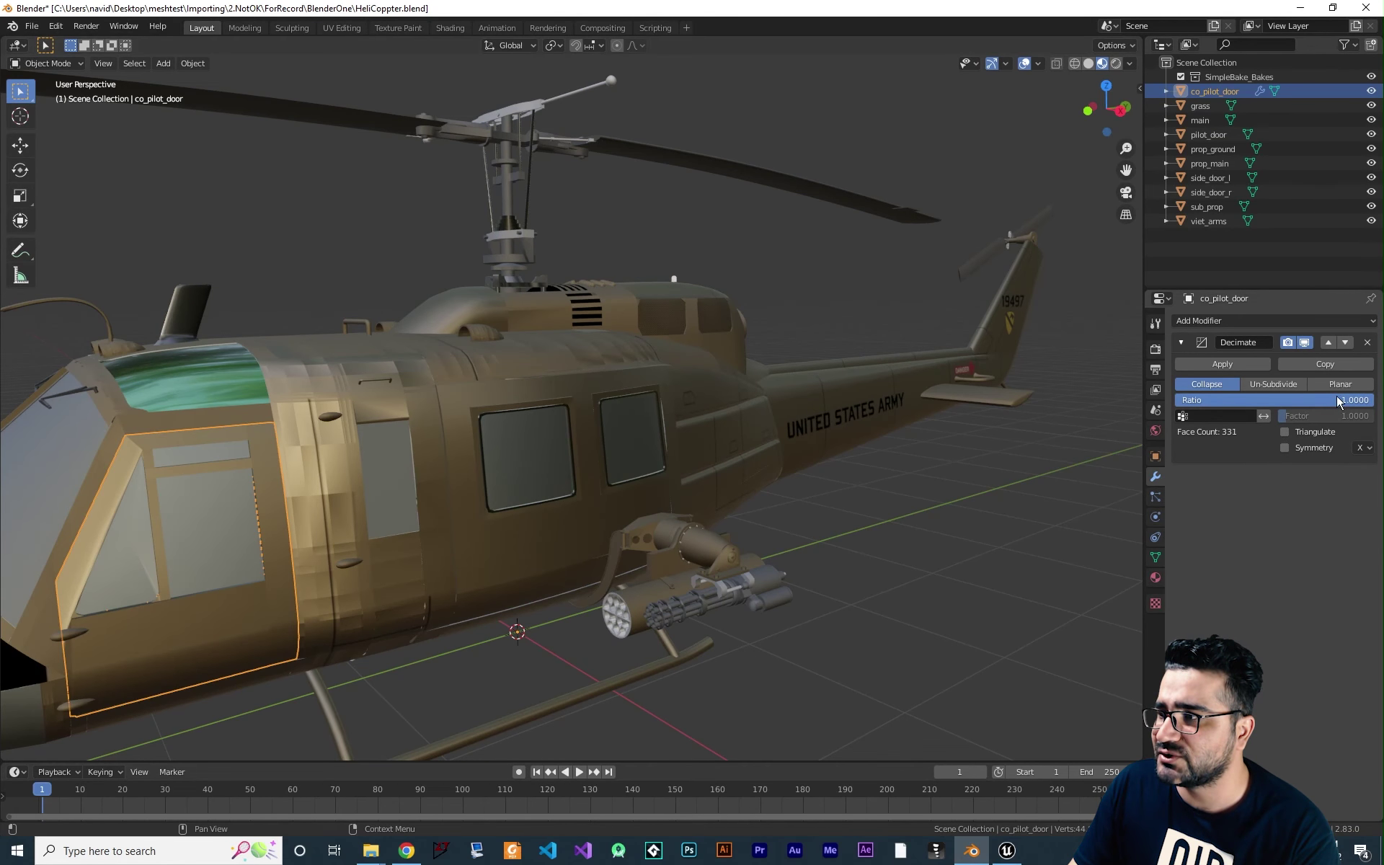
- Set the co-pilot door's Decimate ratio to 0.6007 and apply the modifier
{"action": "left_click_drag", "start_coordinate": [1338, 401], "coordinate": [1295, 402]}
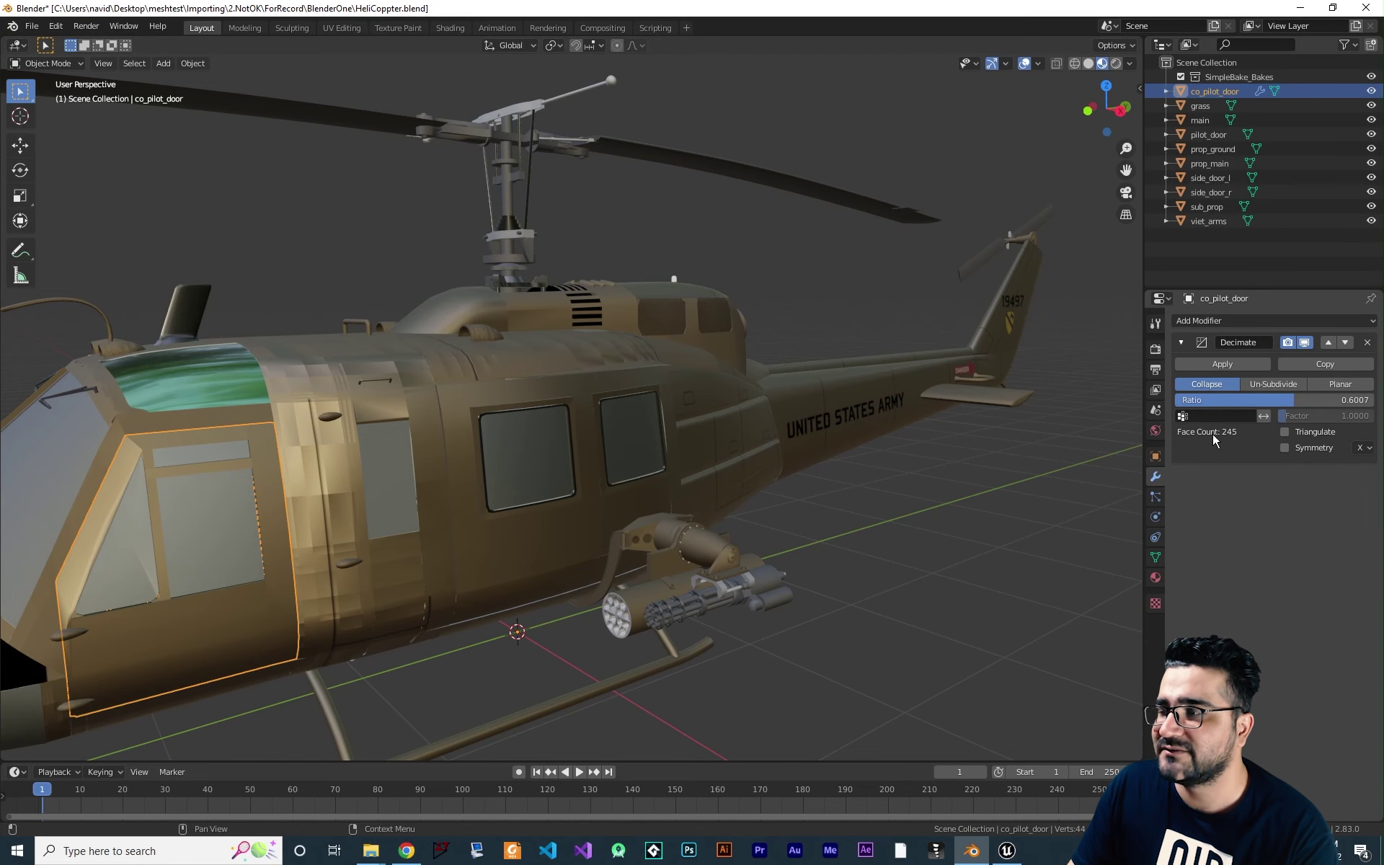
{"action": "left_click", "coordinate": [1236, 363]}
{"action": "middle_click_drag", "start_coordinate": [866, 534], "coordinate": [511, 539]}
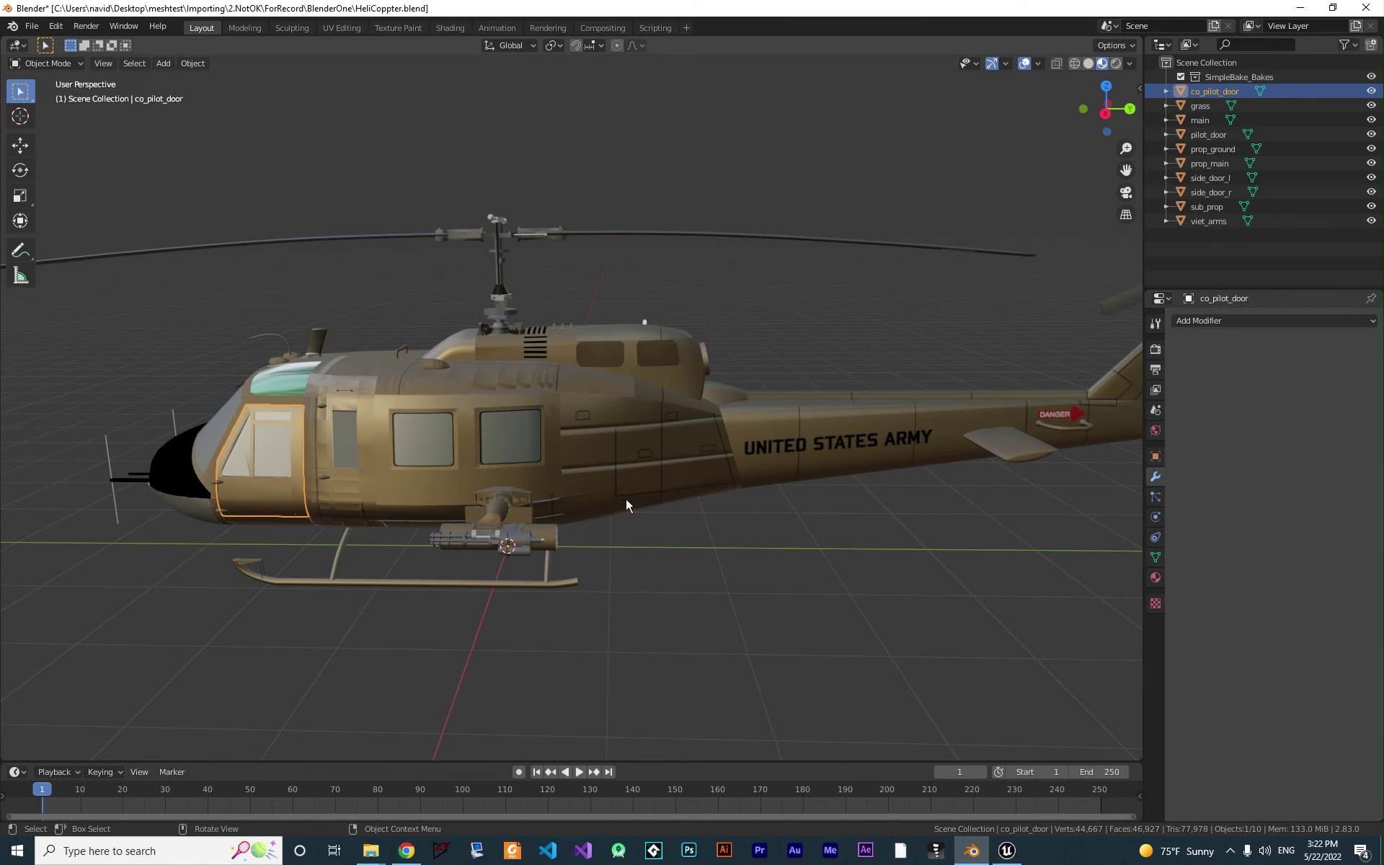
- Return to the SimpleBake settings, select all helicopter objects, and enable Multiple objects to one texture set
{"action": "left_click", "coordinate": [1156, 349]}
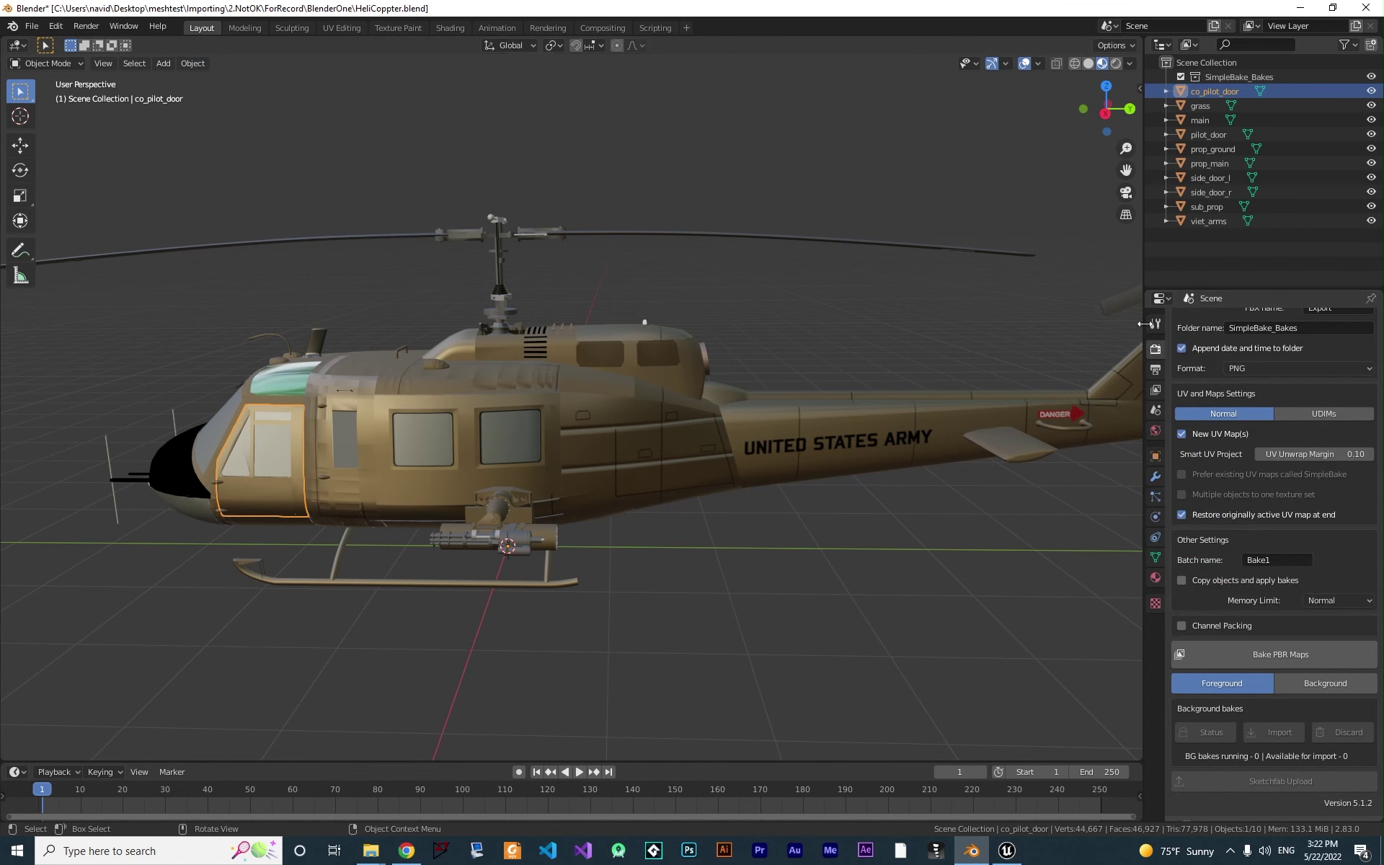
{"action": "middle_click_drag", "start_coordinate": [728, 546], "coordinate": [705, 551]}
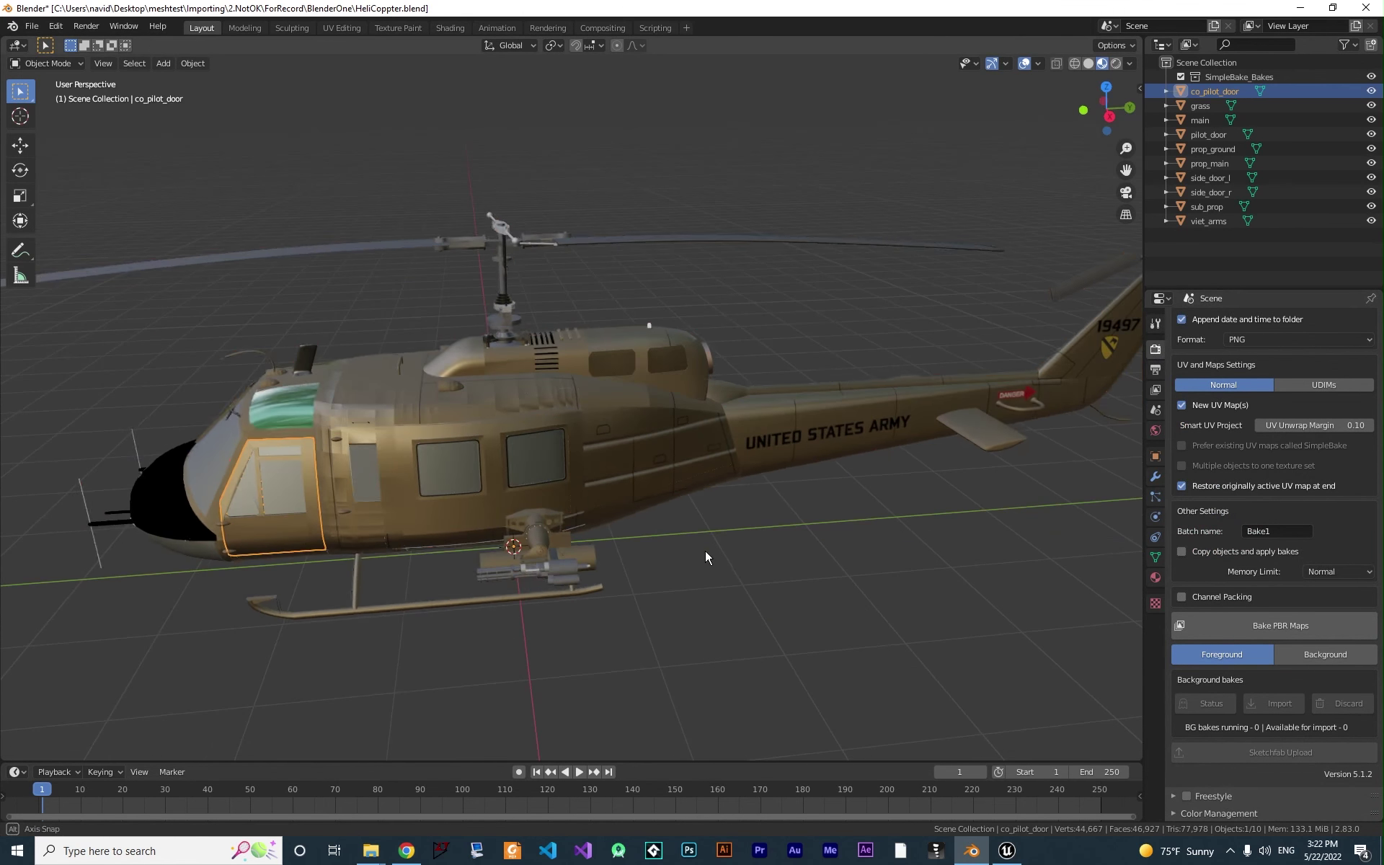
{"action": "key", "text": "a"}
{"action": "left_click", "coordinate": [1182, 486]}
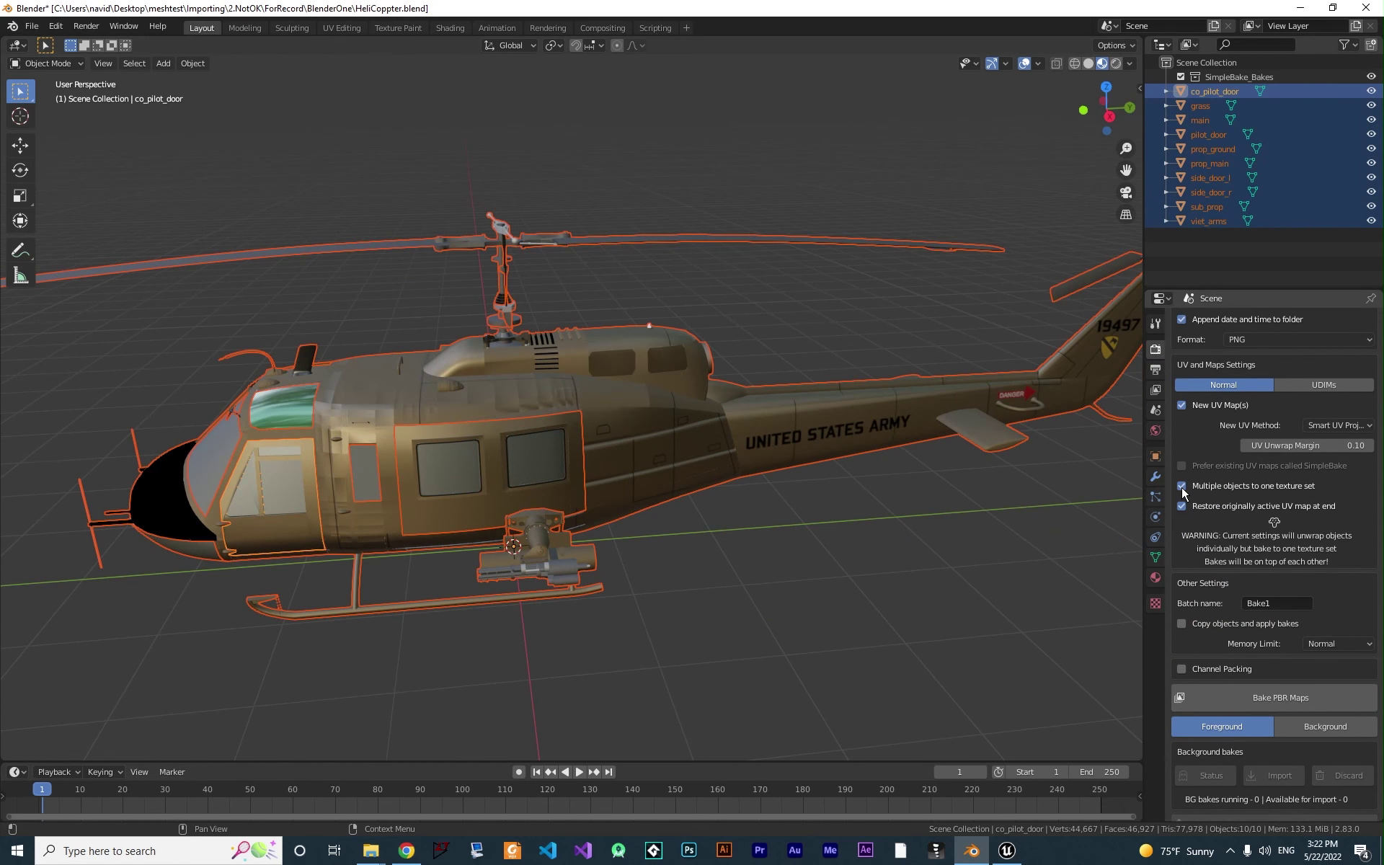